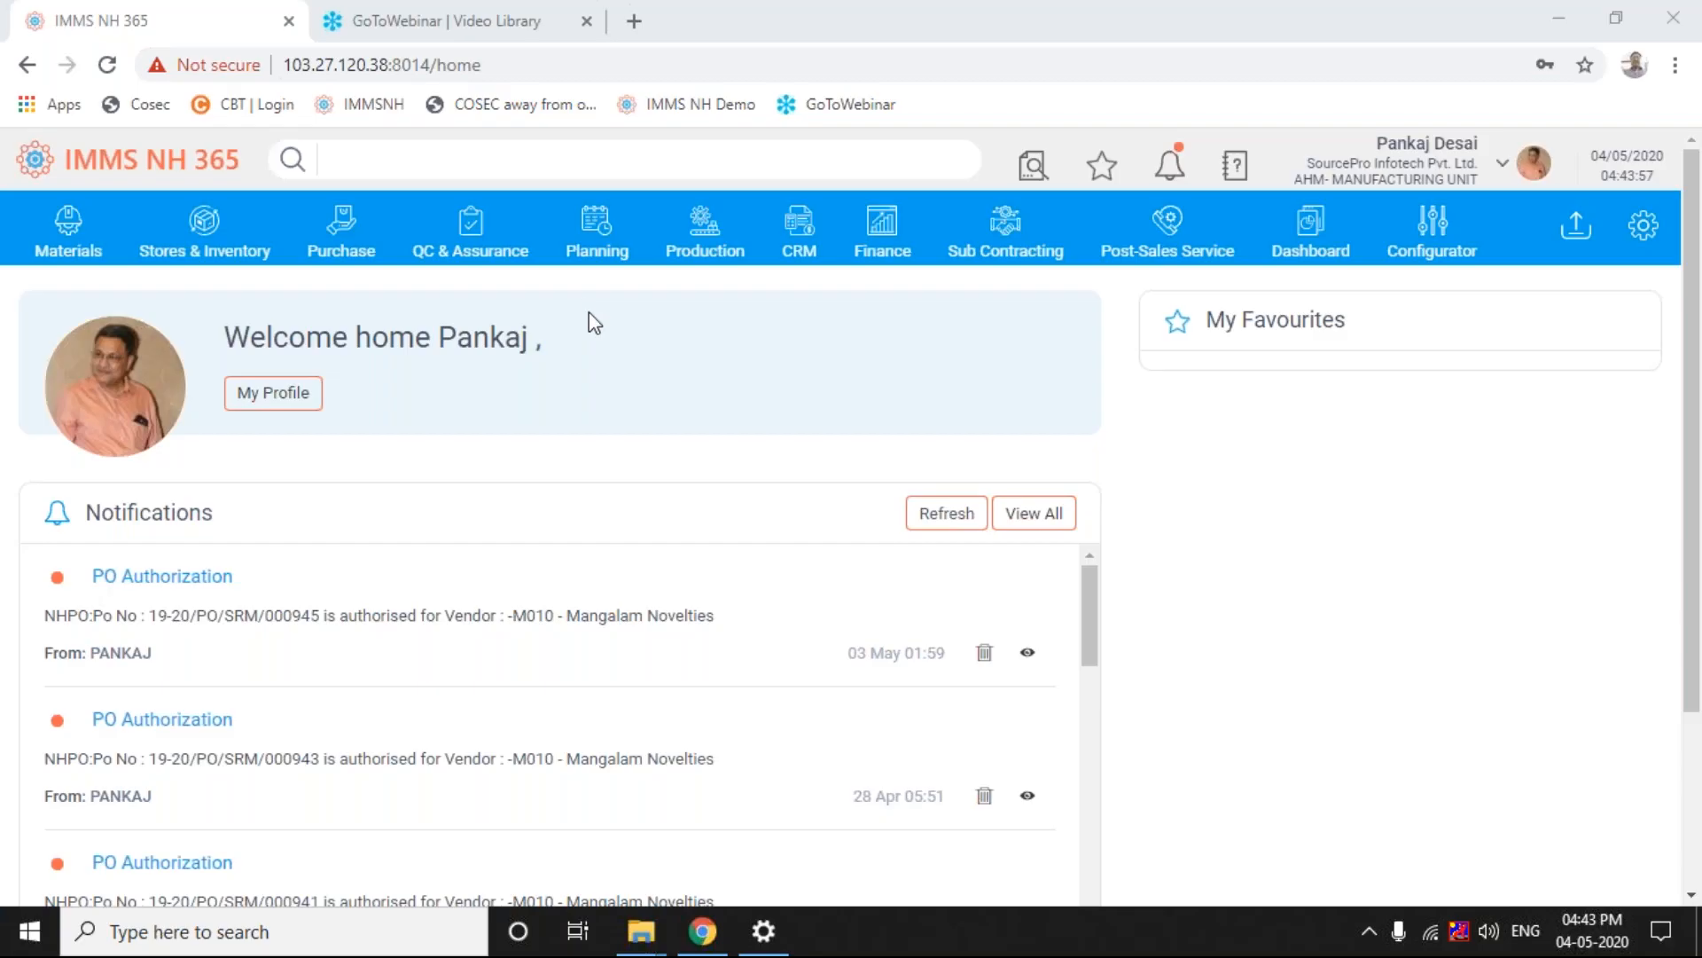
# Open the SJO Entry list under Planning and view the first listed sales job order for Computer (HP).
pyautogui.click(599, 225)
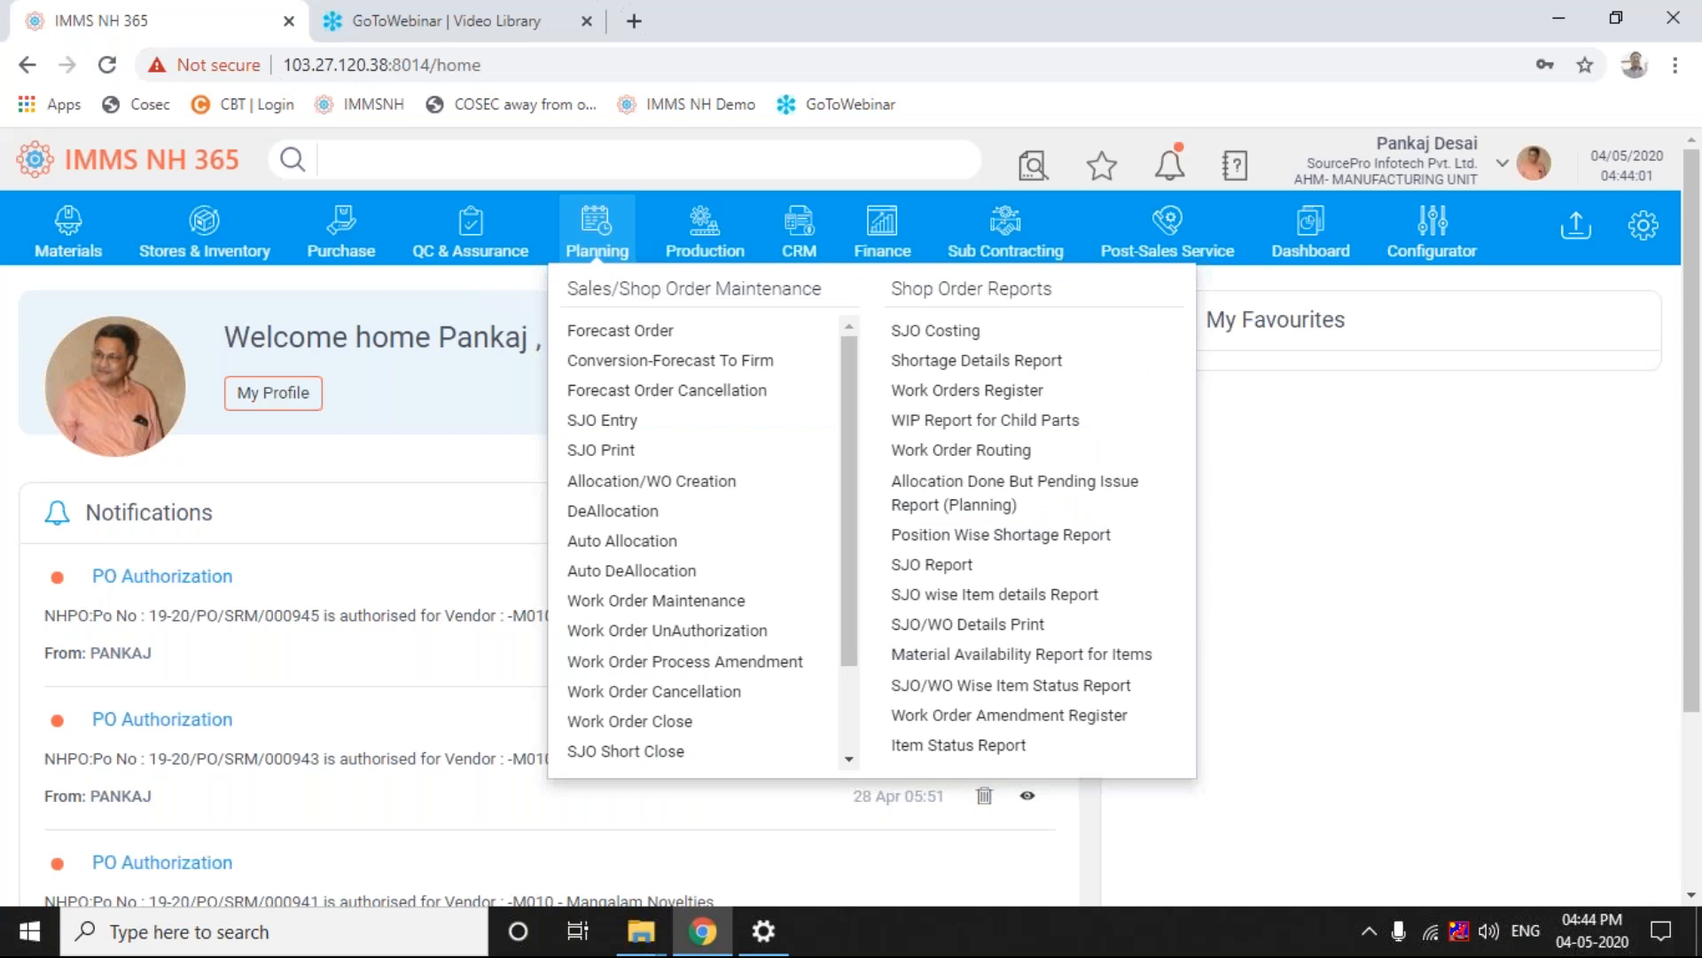
pyautogui.click(596, 255)
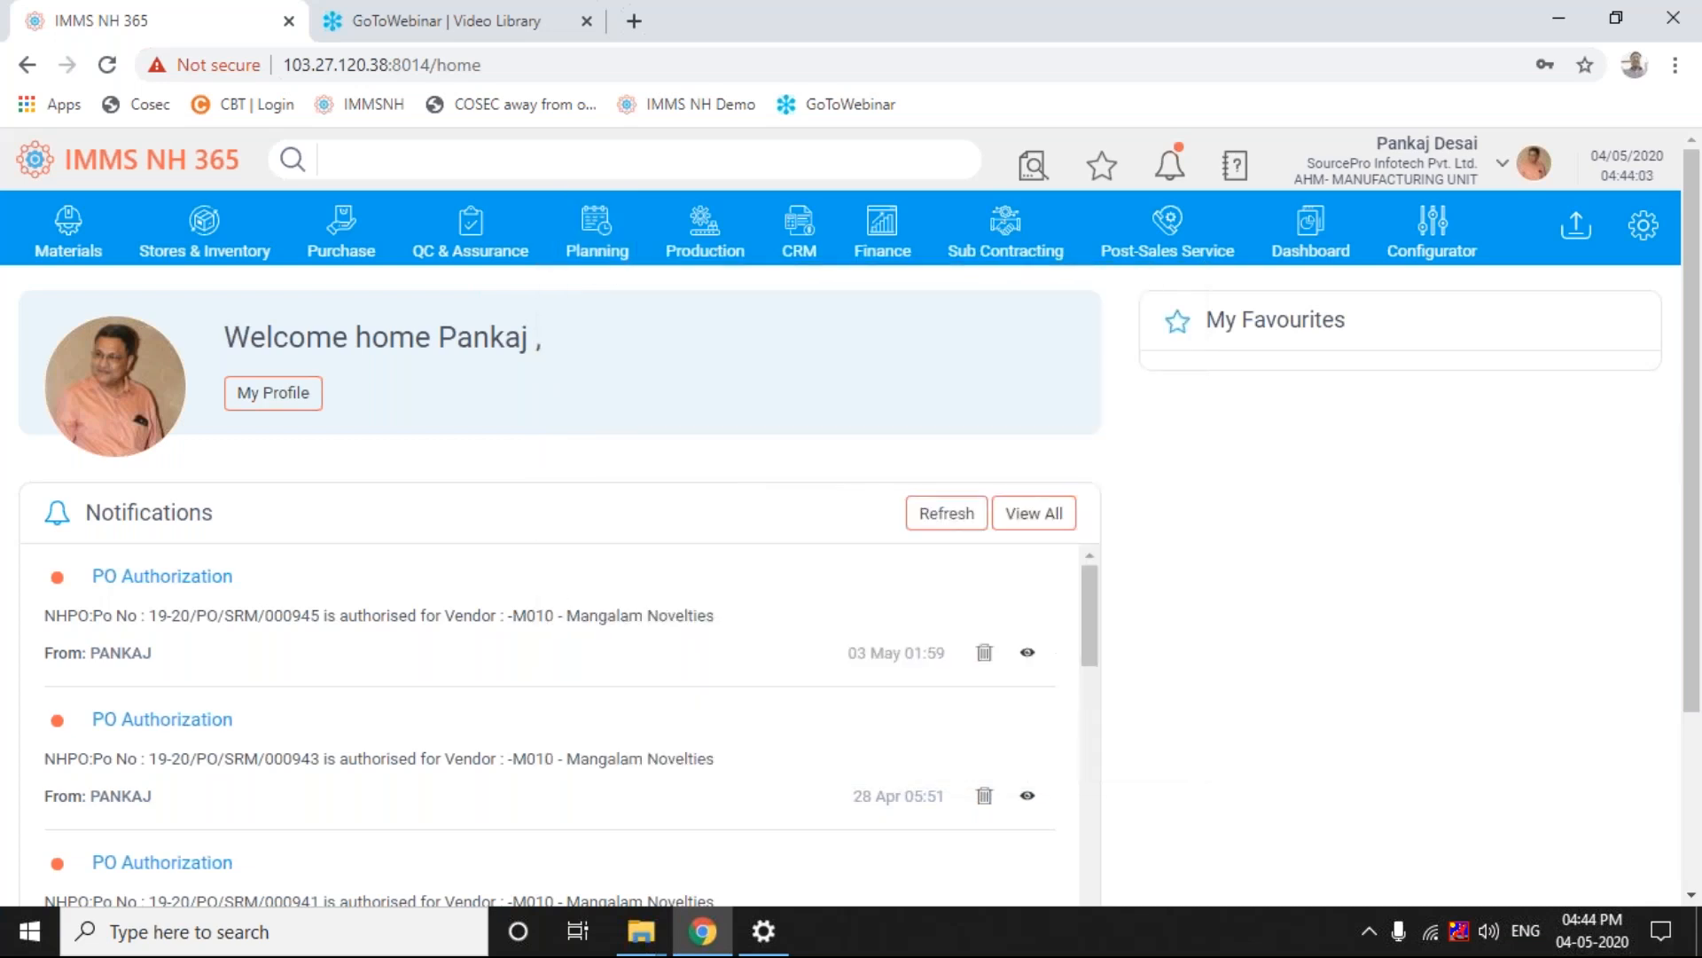
pyautogui.click(593, 231)
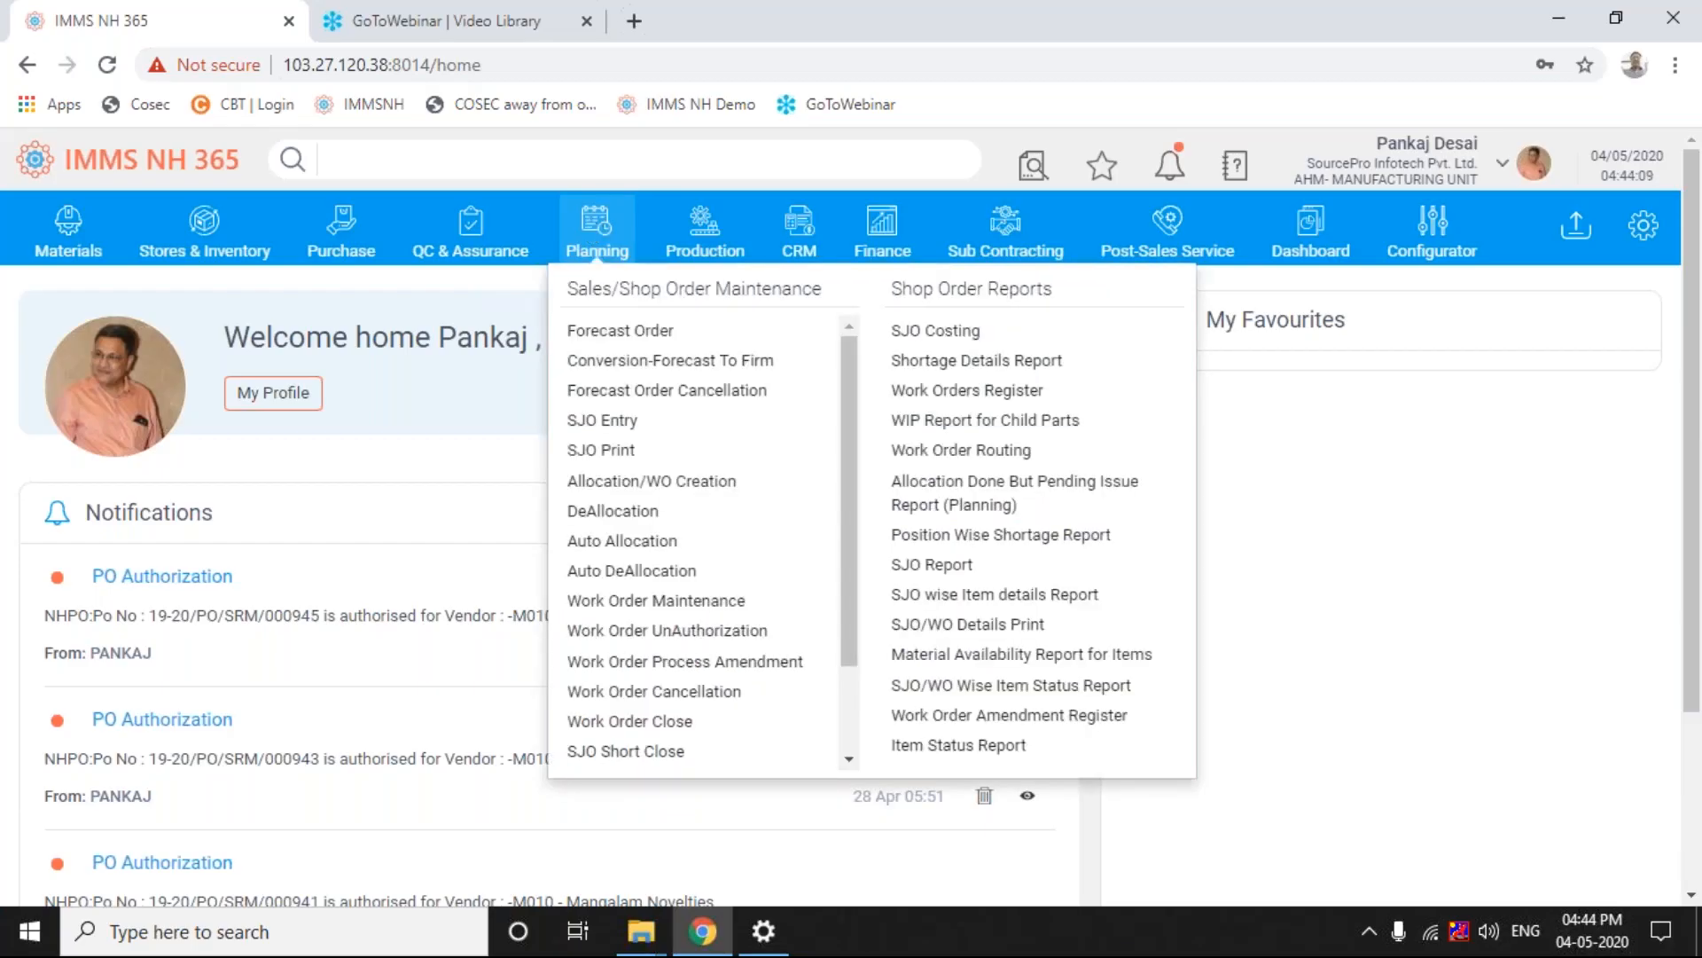
pyautogui.click(607, 422)
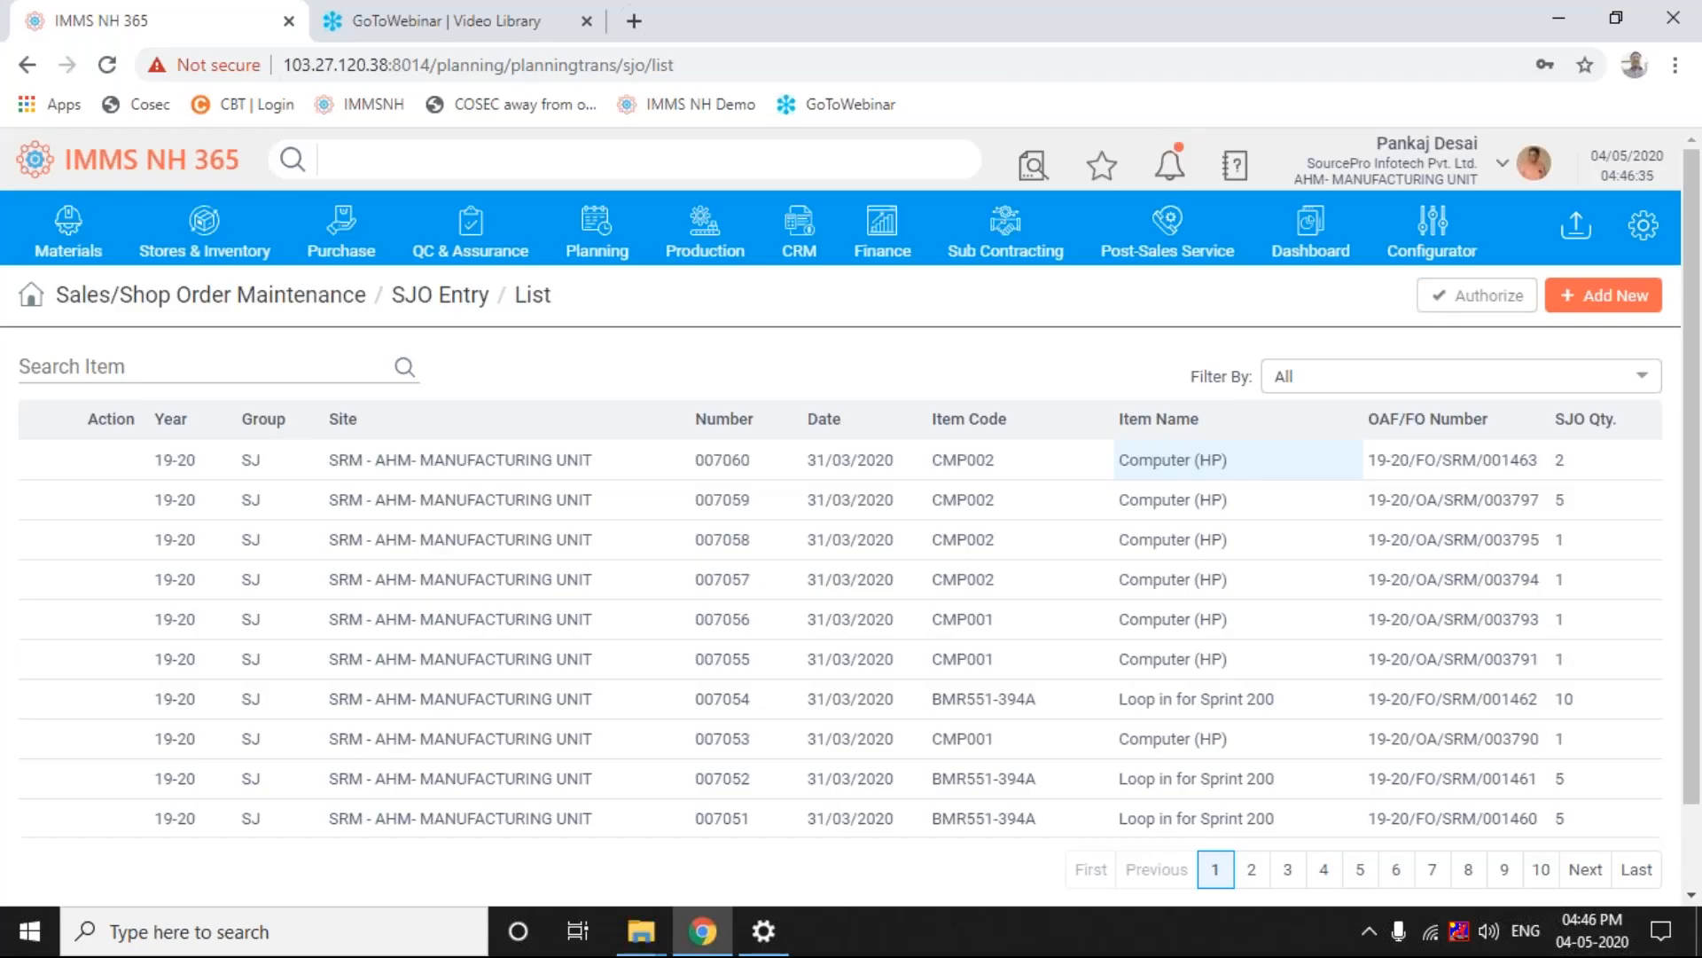
pyautogui.doubleClick(1172, 459)
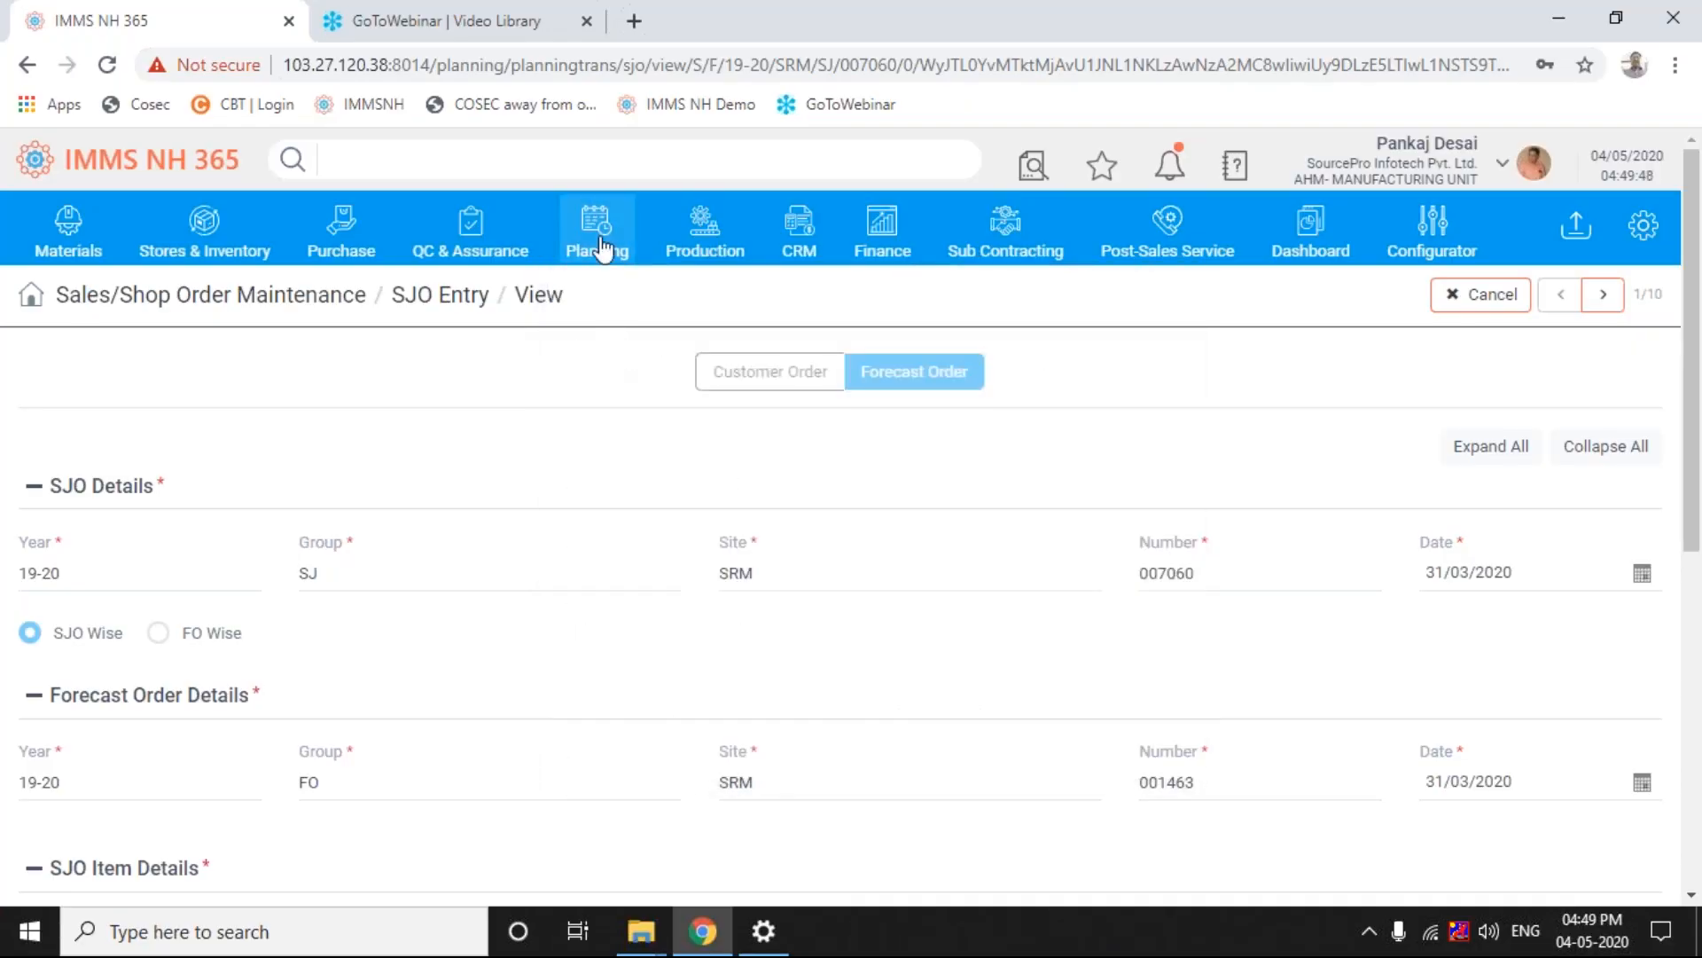
# Open the Forecast Order list in a new browser tab and view the first listed forecast order with all sections expanded.
pyautogui.moveTo(600, 247)
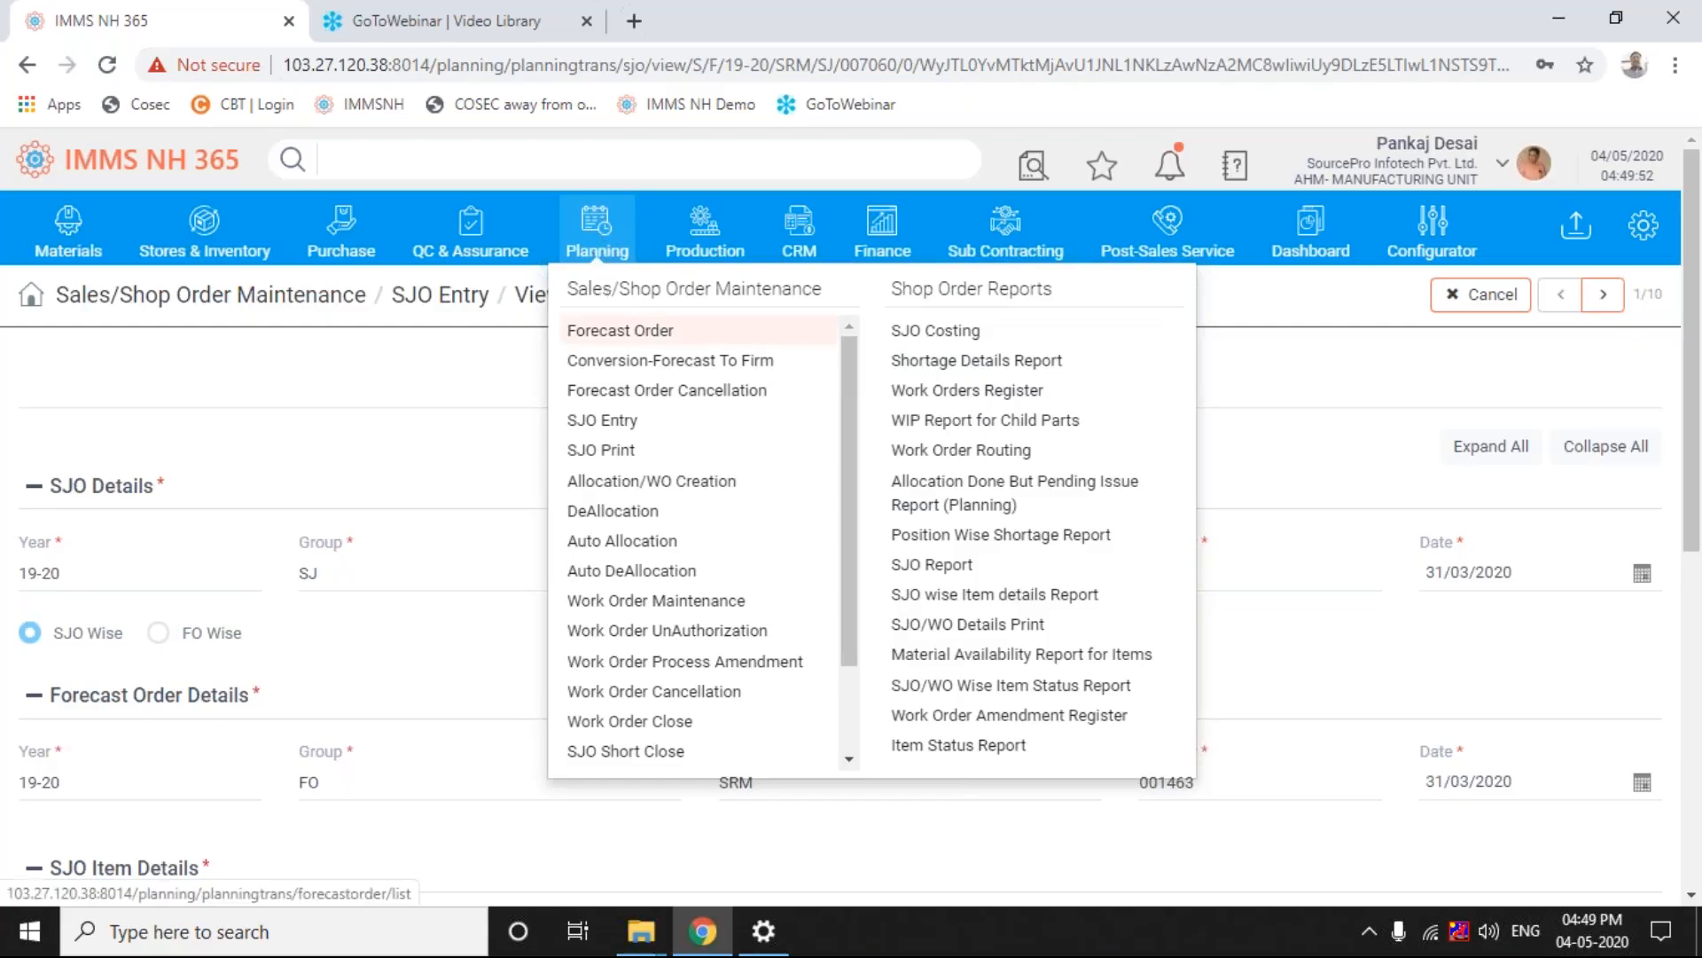
pyautogui.rightClick(609, 336)
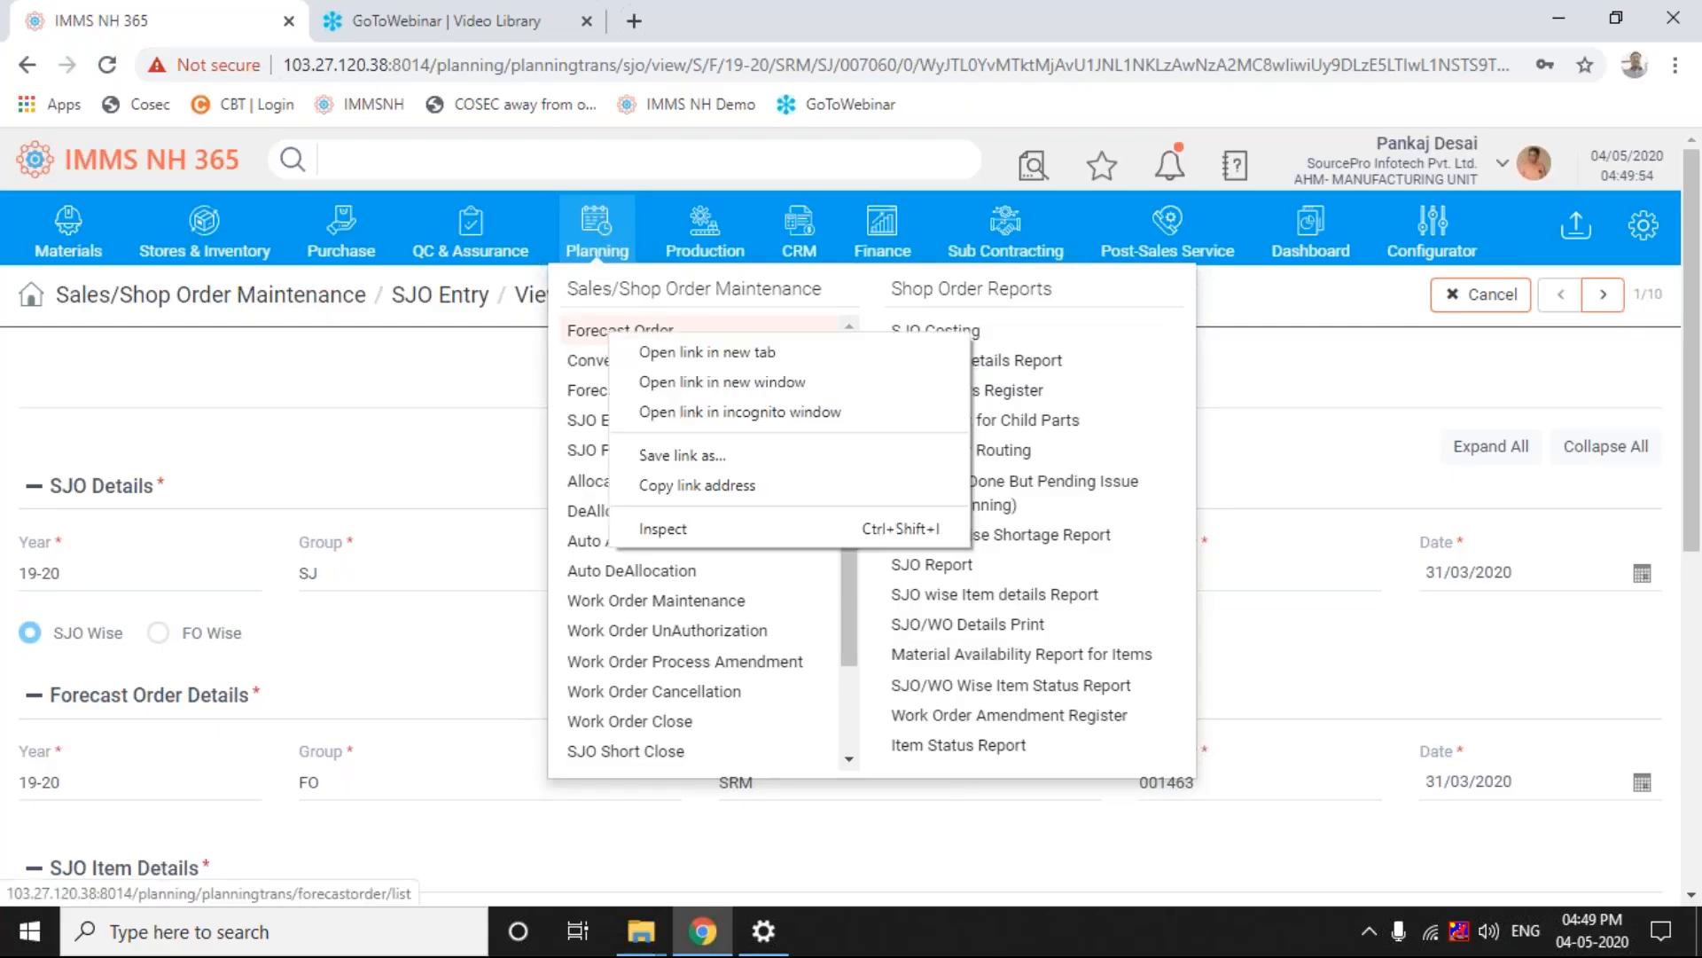
pyautogui.click(679, 354)
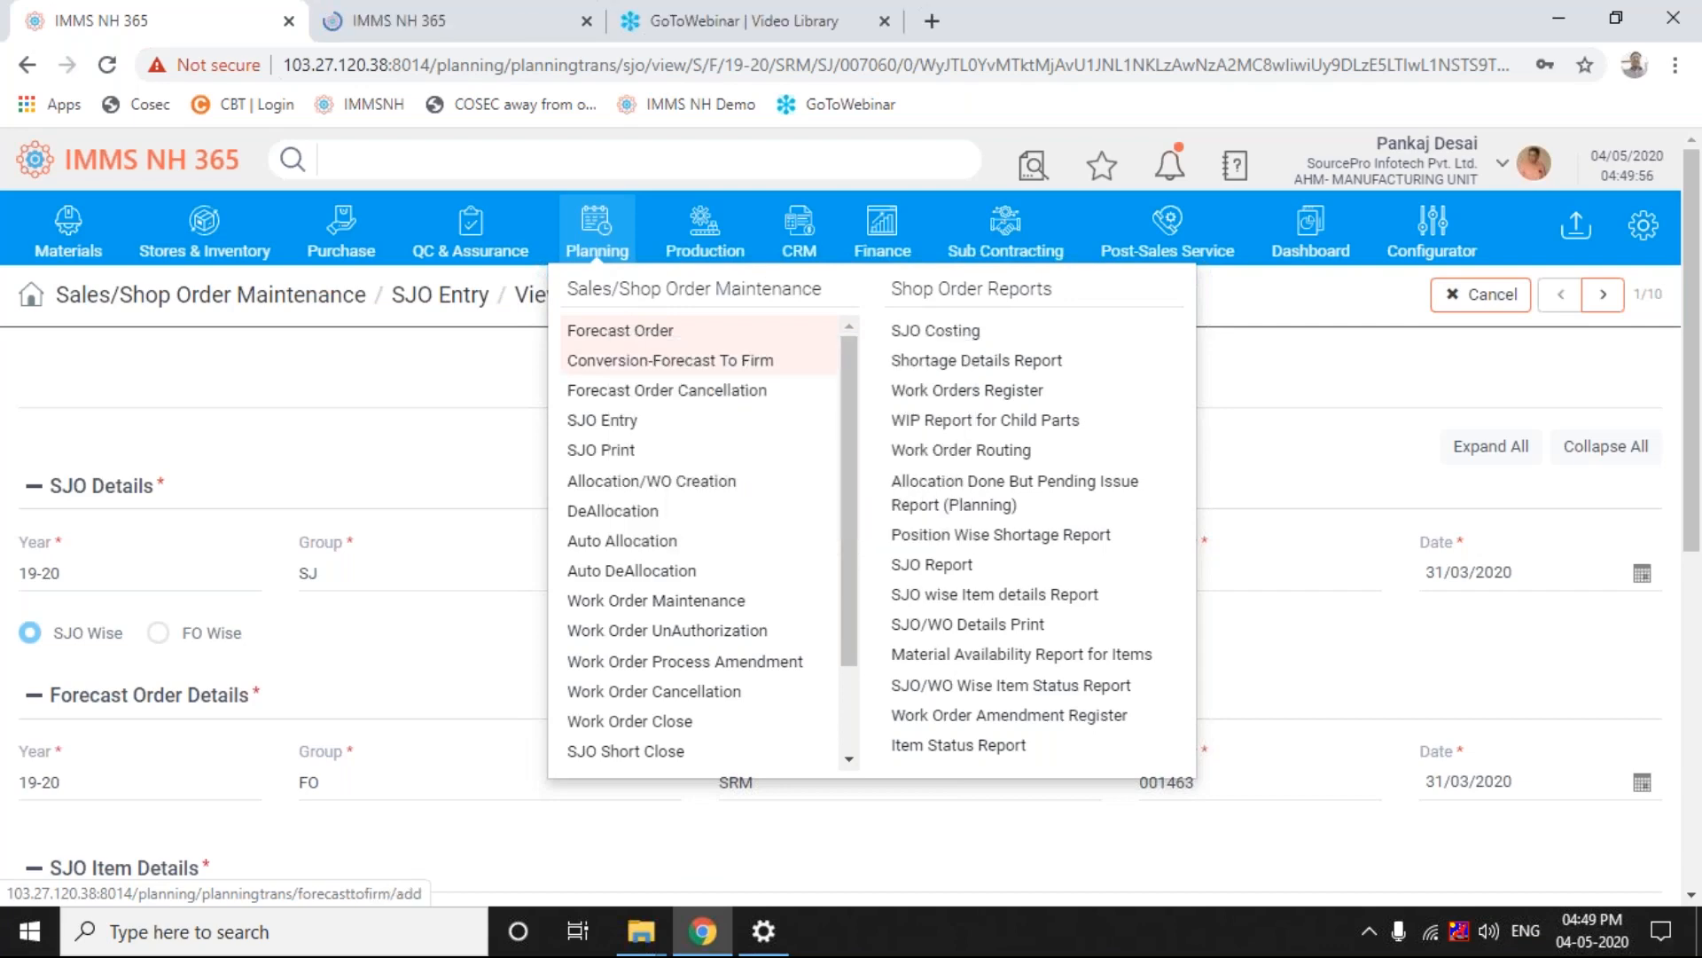
pyautogui.click(496, 16)
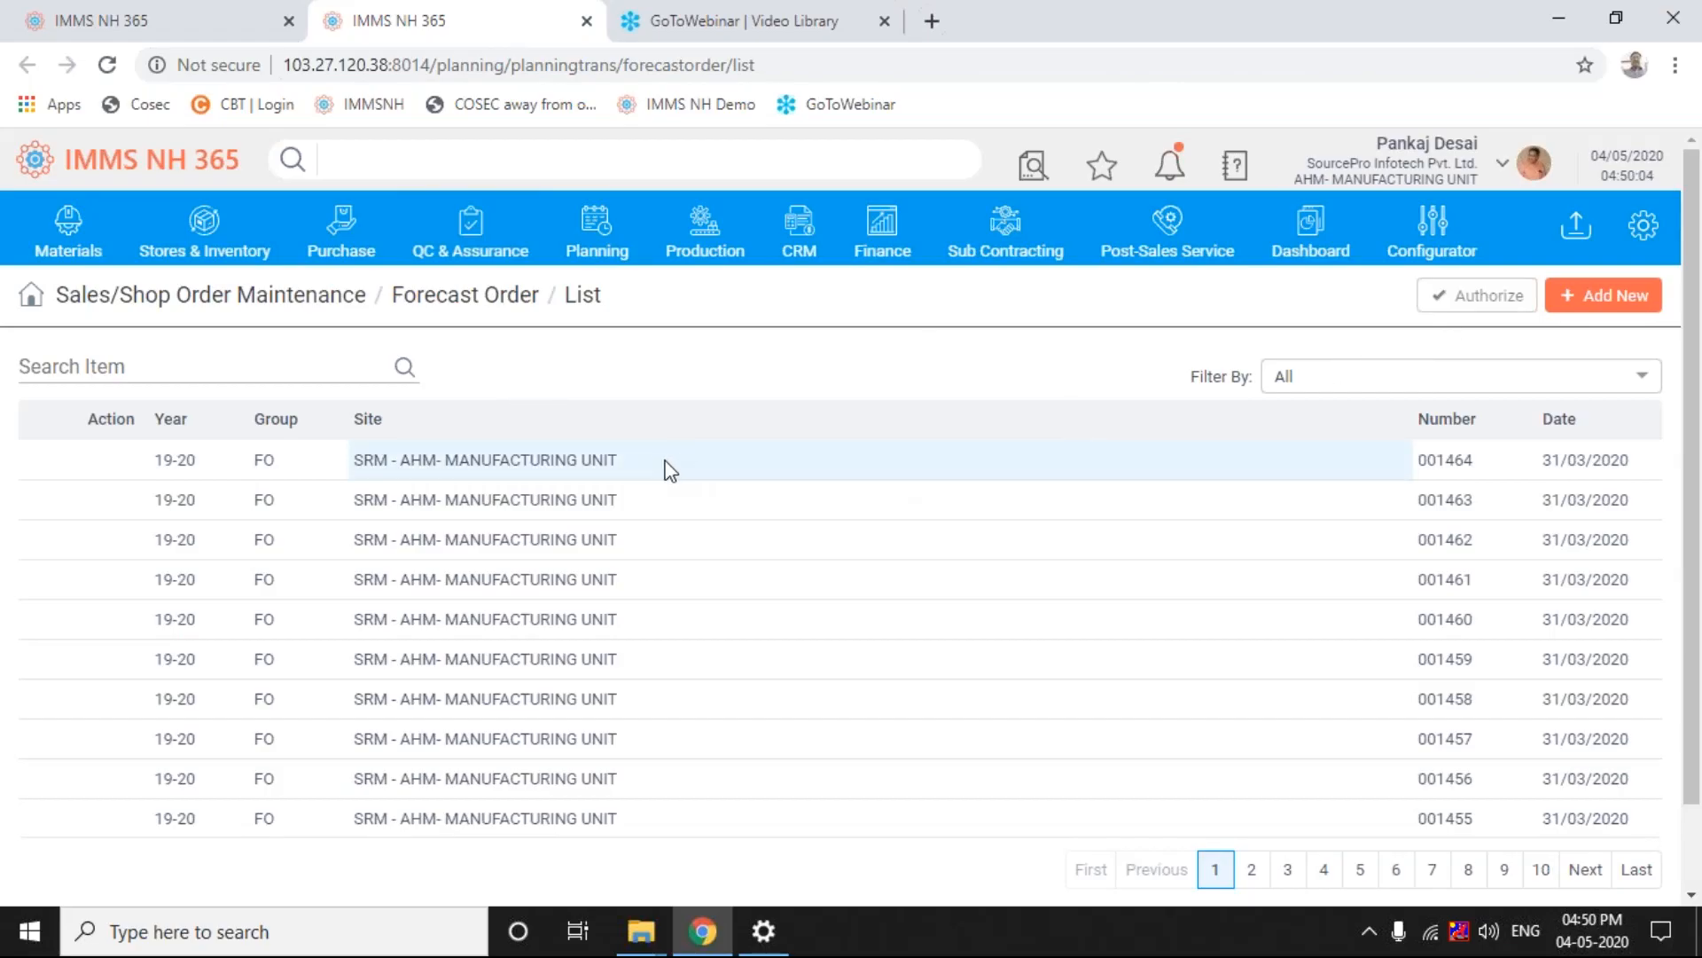
pyautogui.click(507, 456)
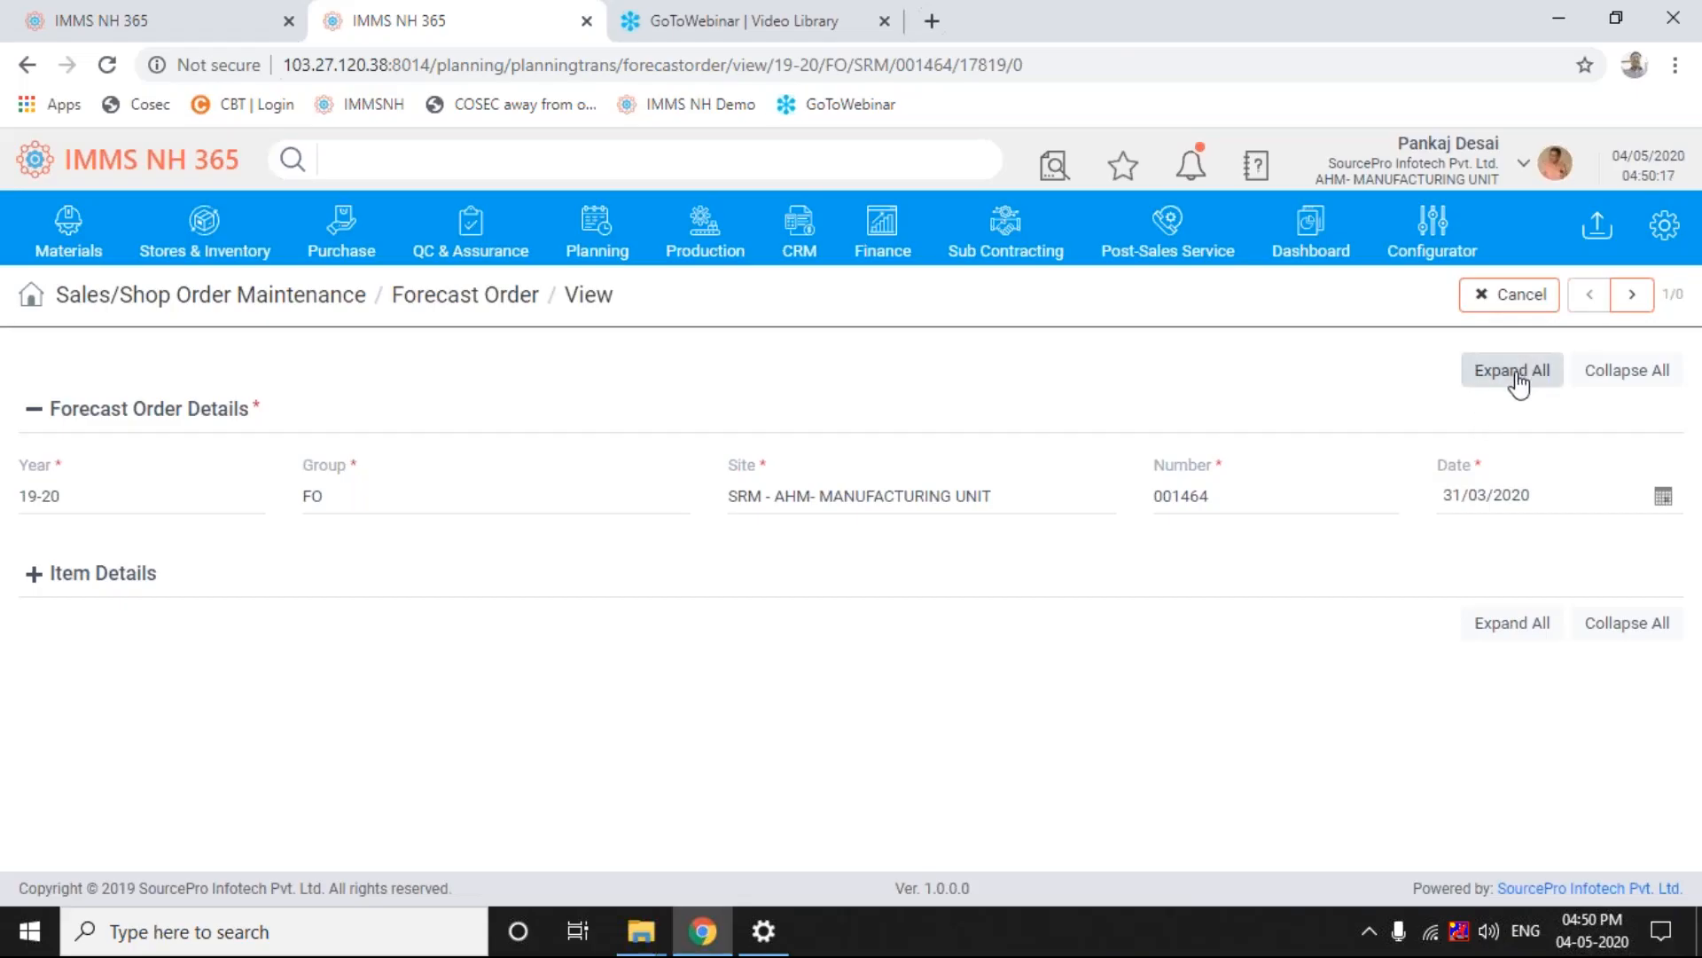
pyautogui.click(1518, 372)
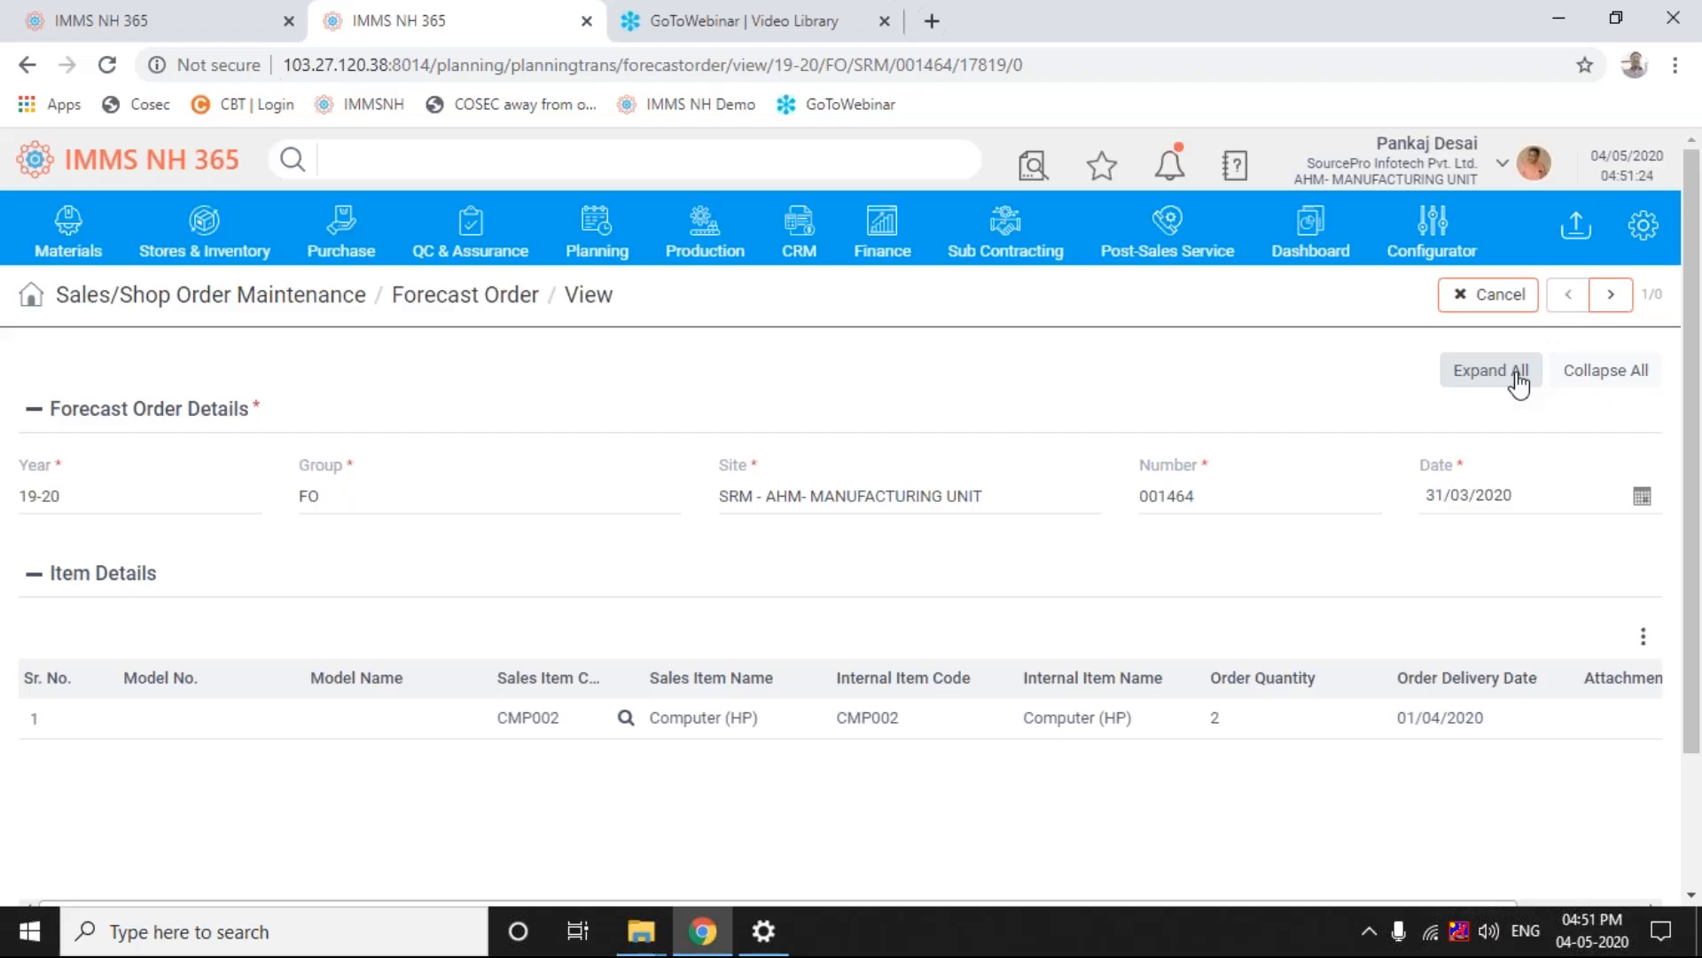
# Return to the SJO record and review its SJO details, forecast order details and item details.
pyautogui.click(113, 24)
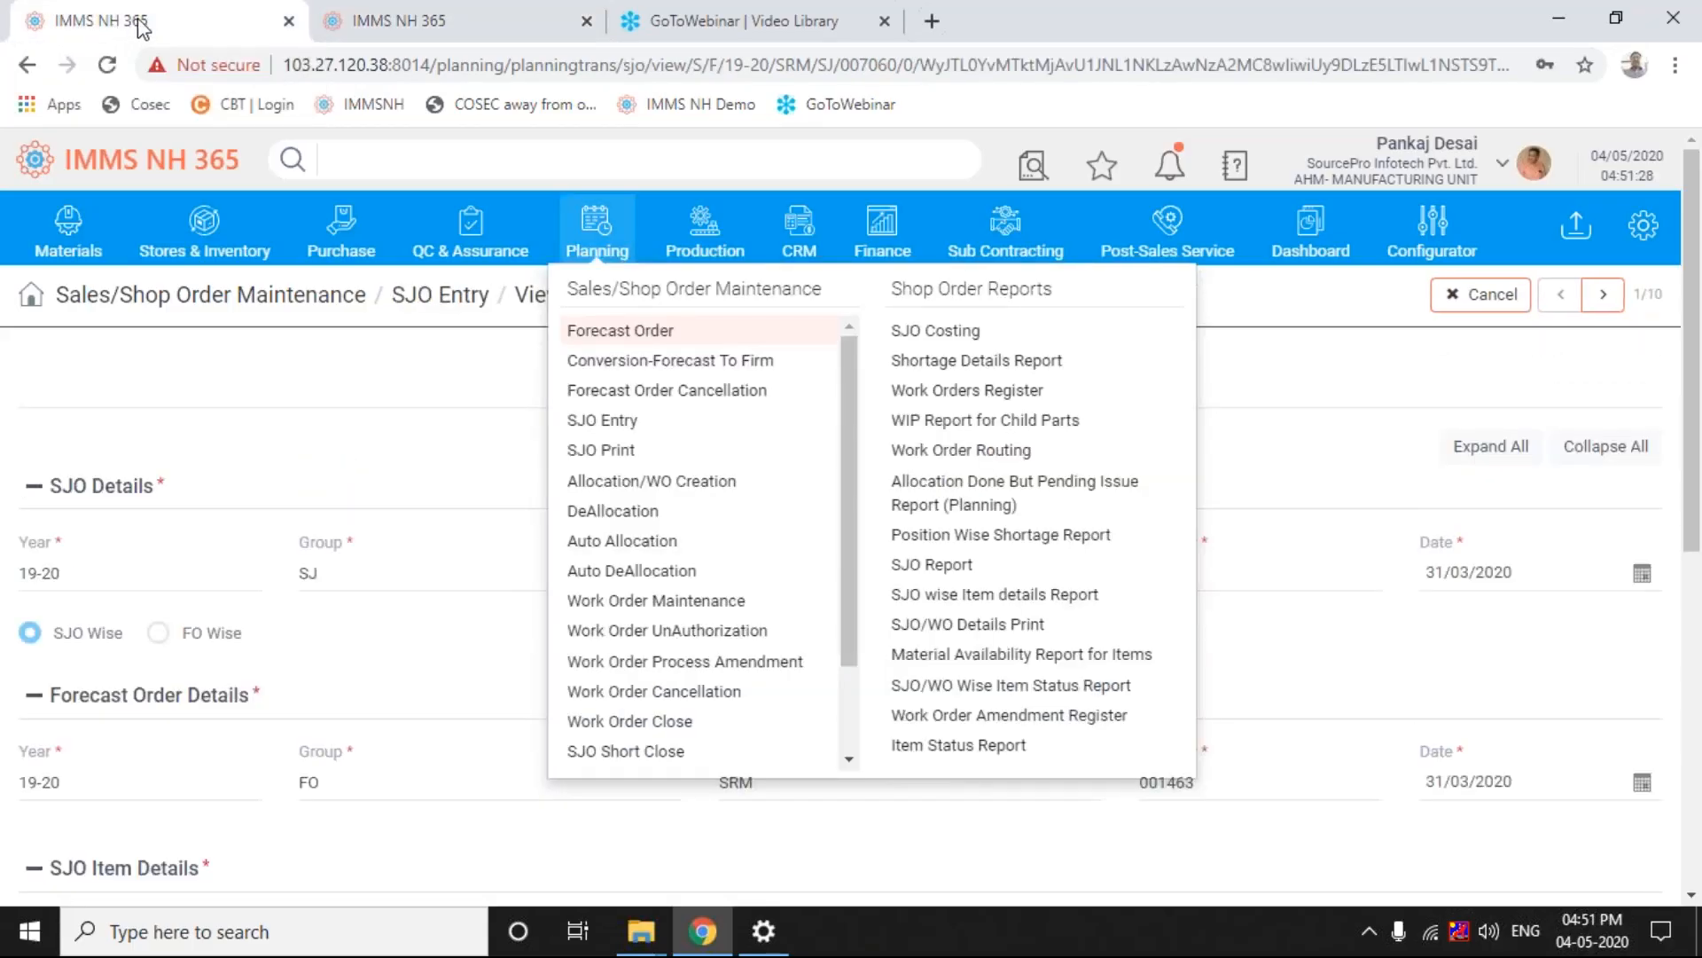
pyautogui.click(363, 395)
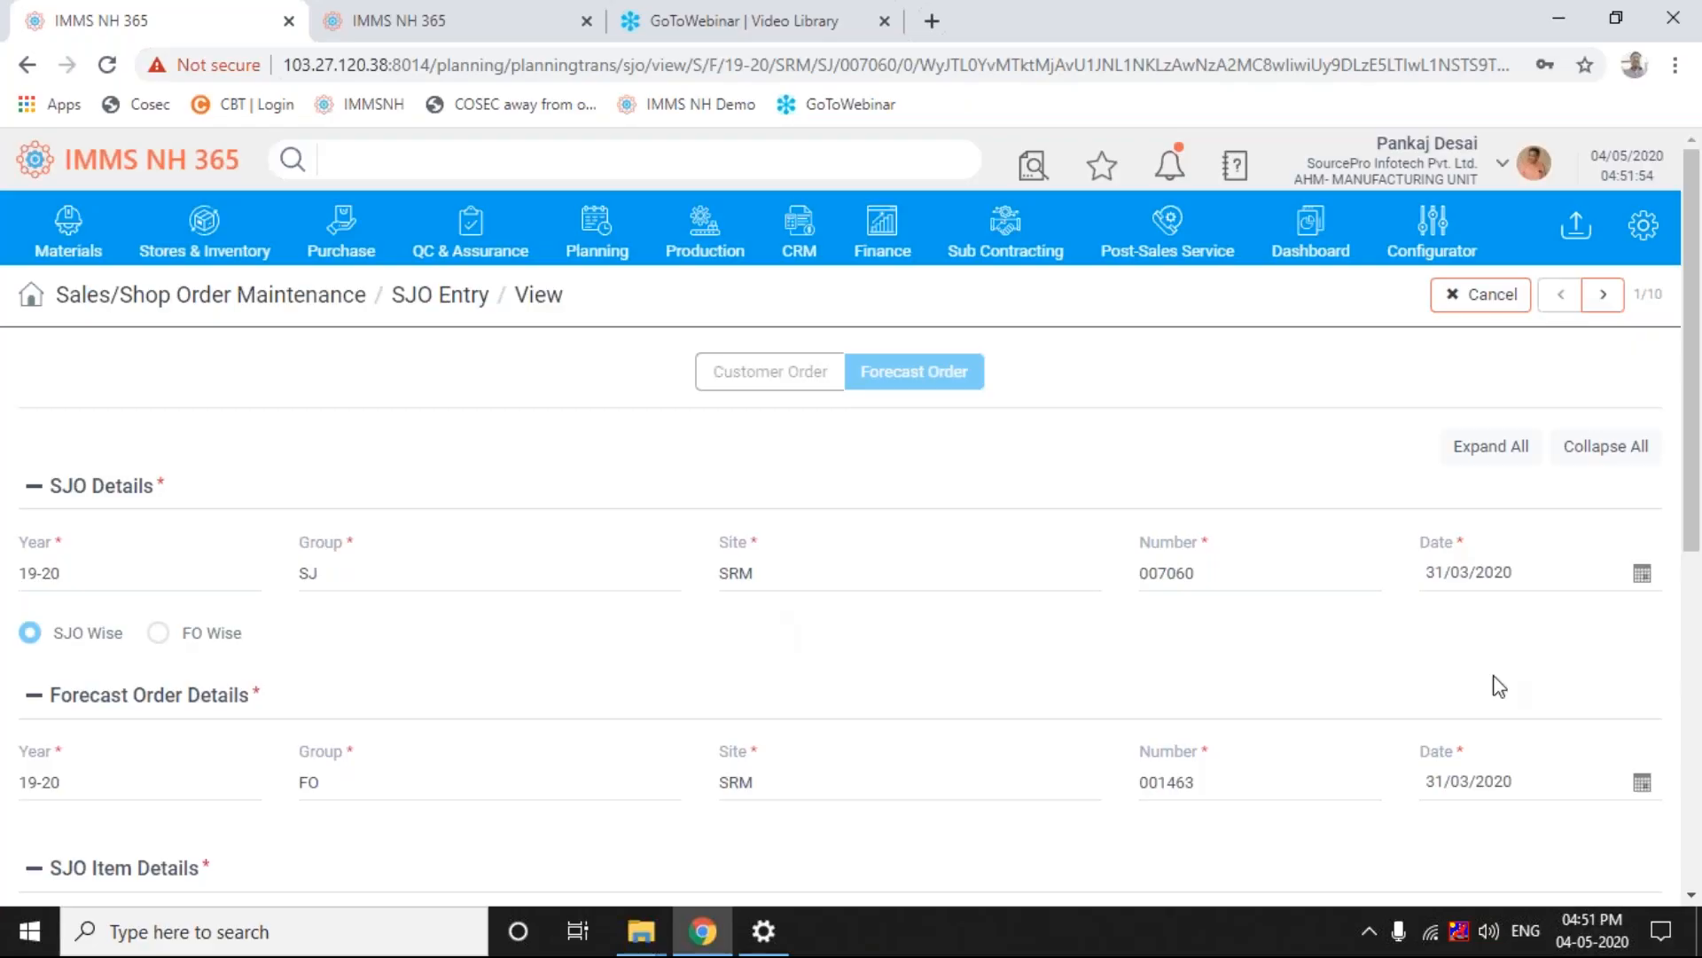
pyautogui.click(1692, 895)
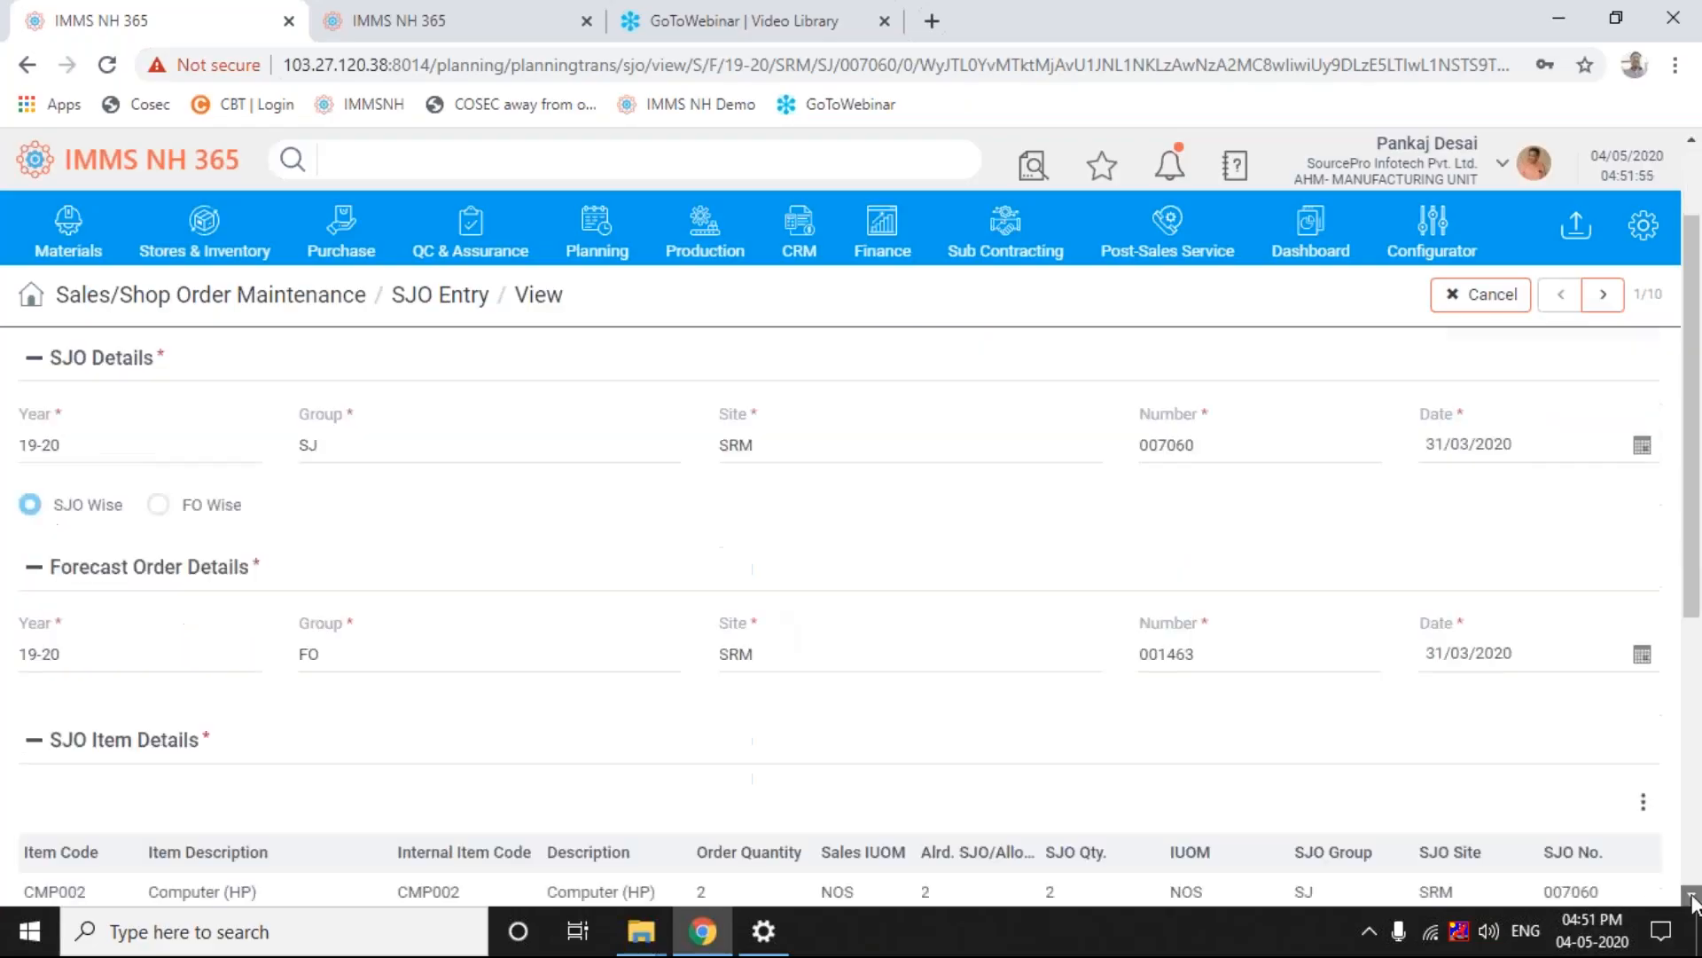
pyautogui.click(1692, 898)
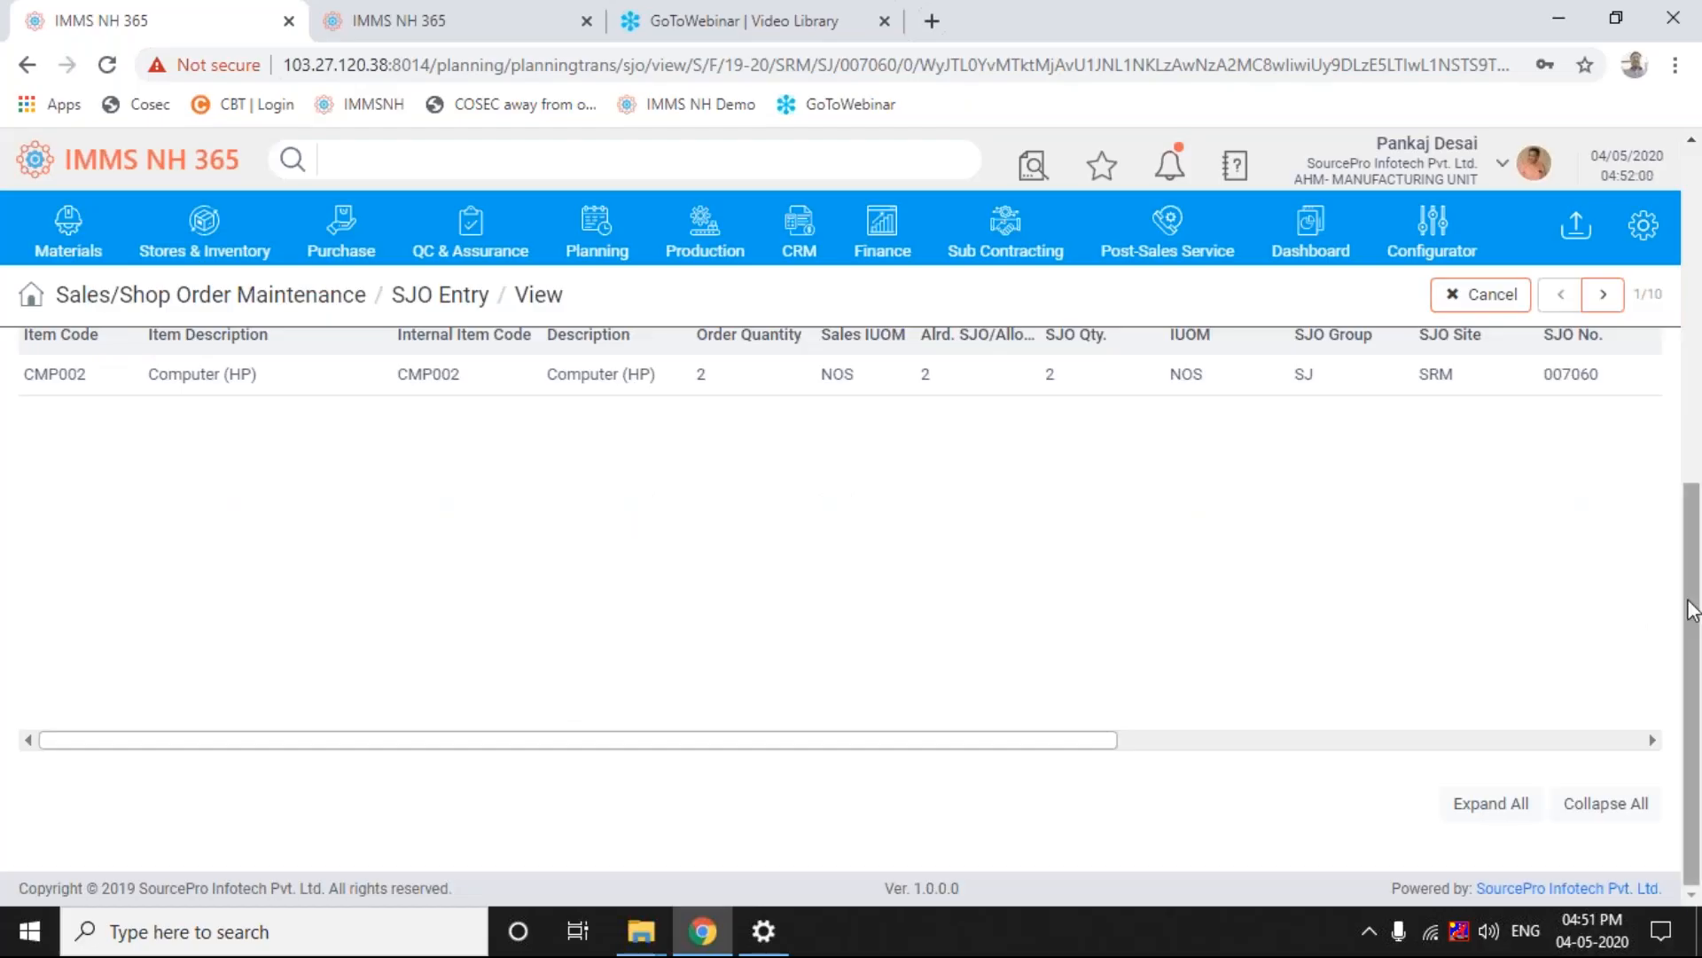
pyautogui.click(1693, 470)
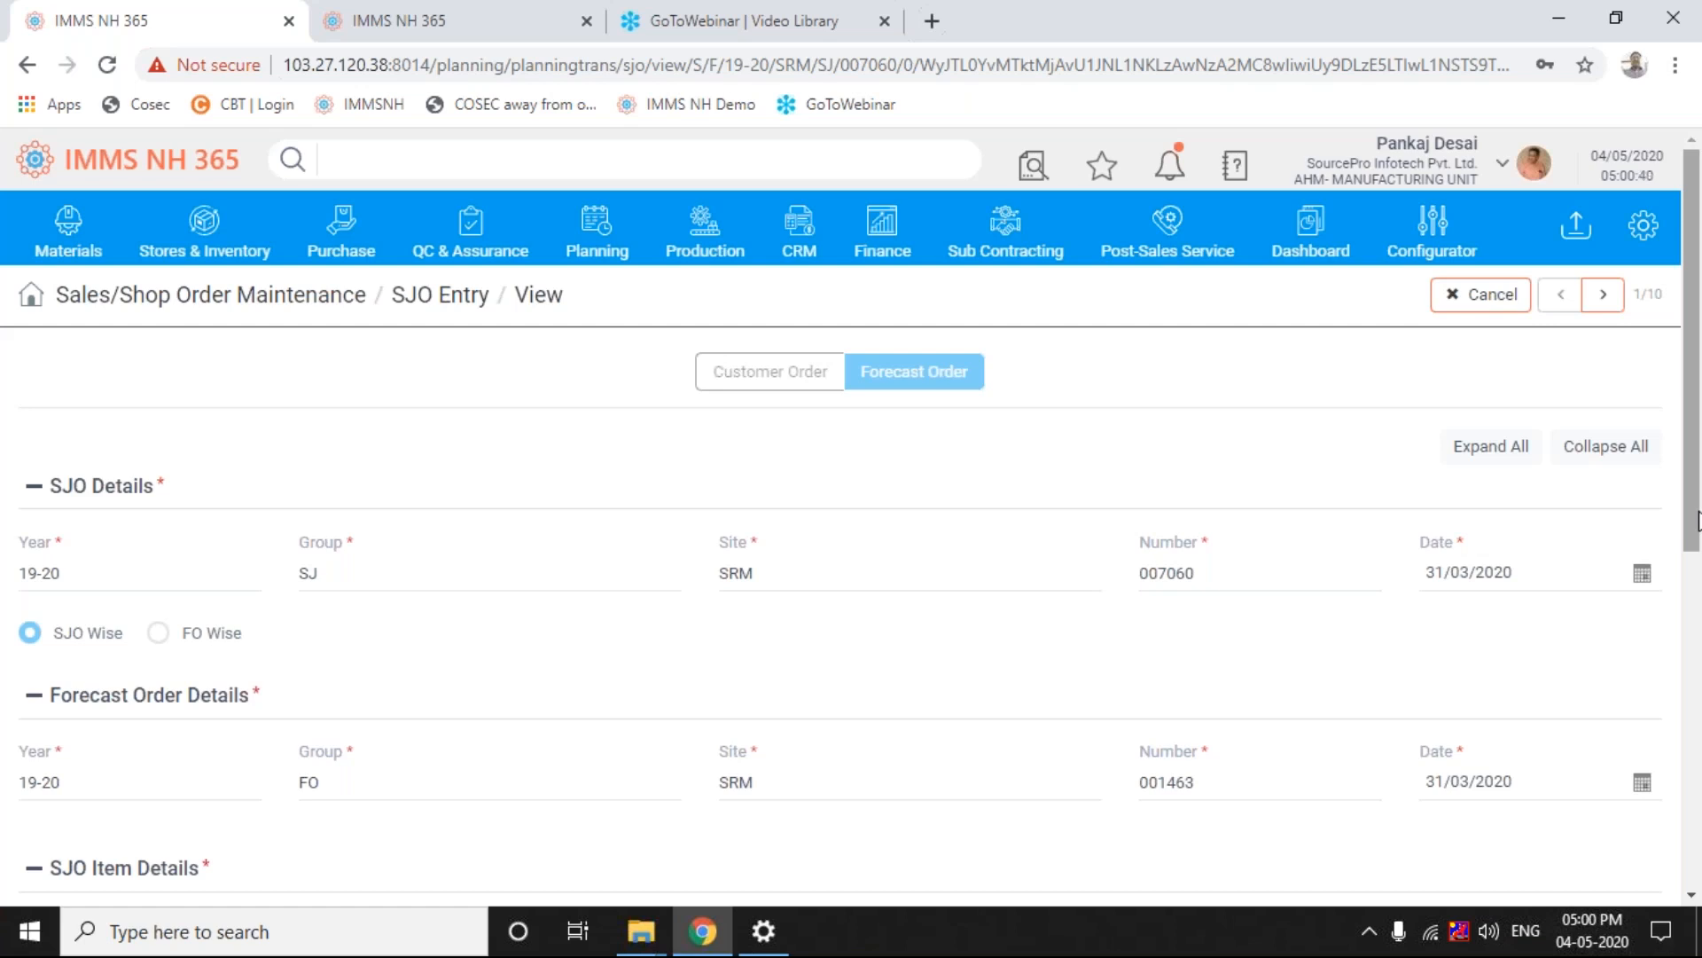
pyautogui.scroll(-1, 1697, 532)
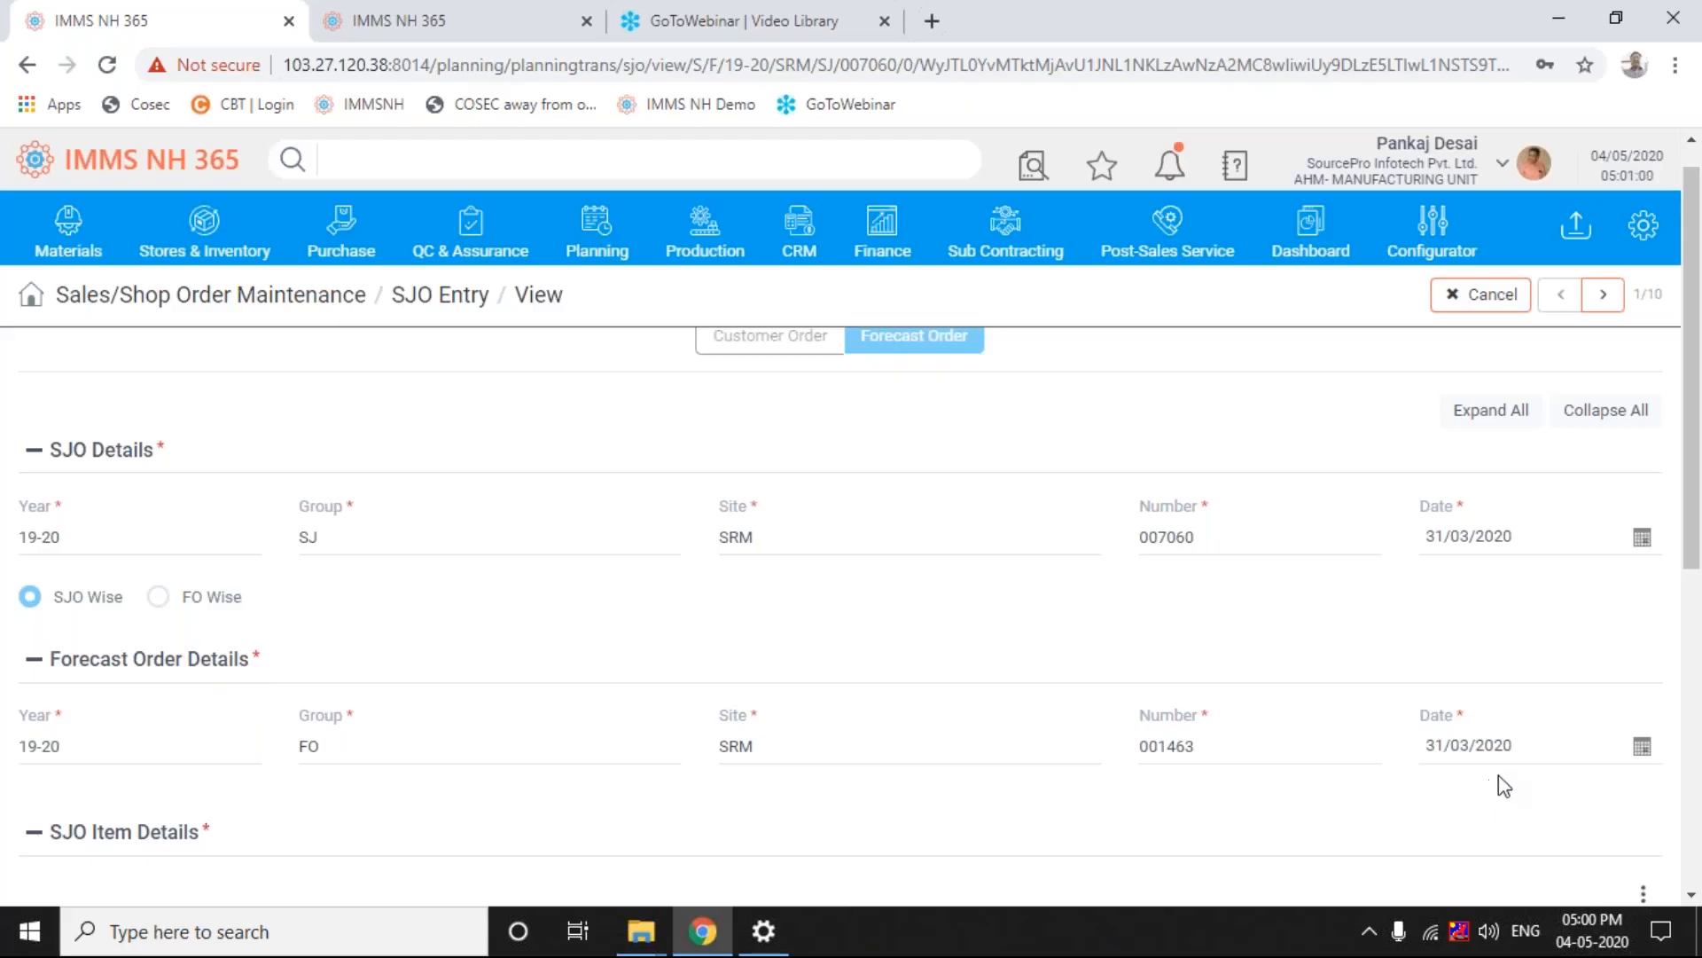
# Check the forecast order in the other browser tab, and examine the item codes and quantities in the SJO item details.
pyautogui.click(473, 12)
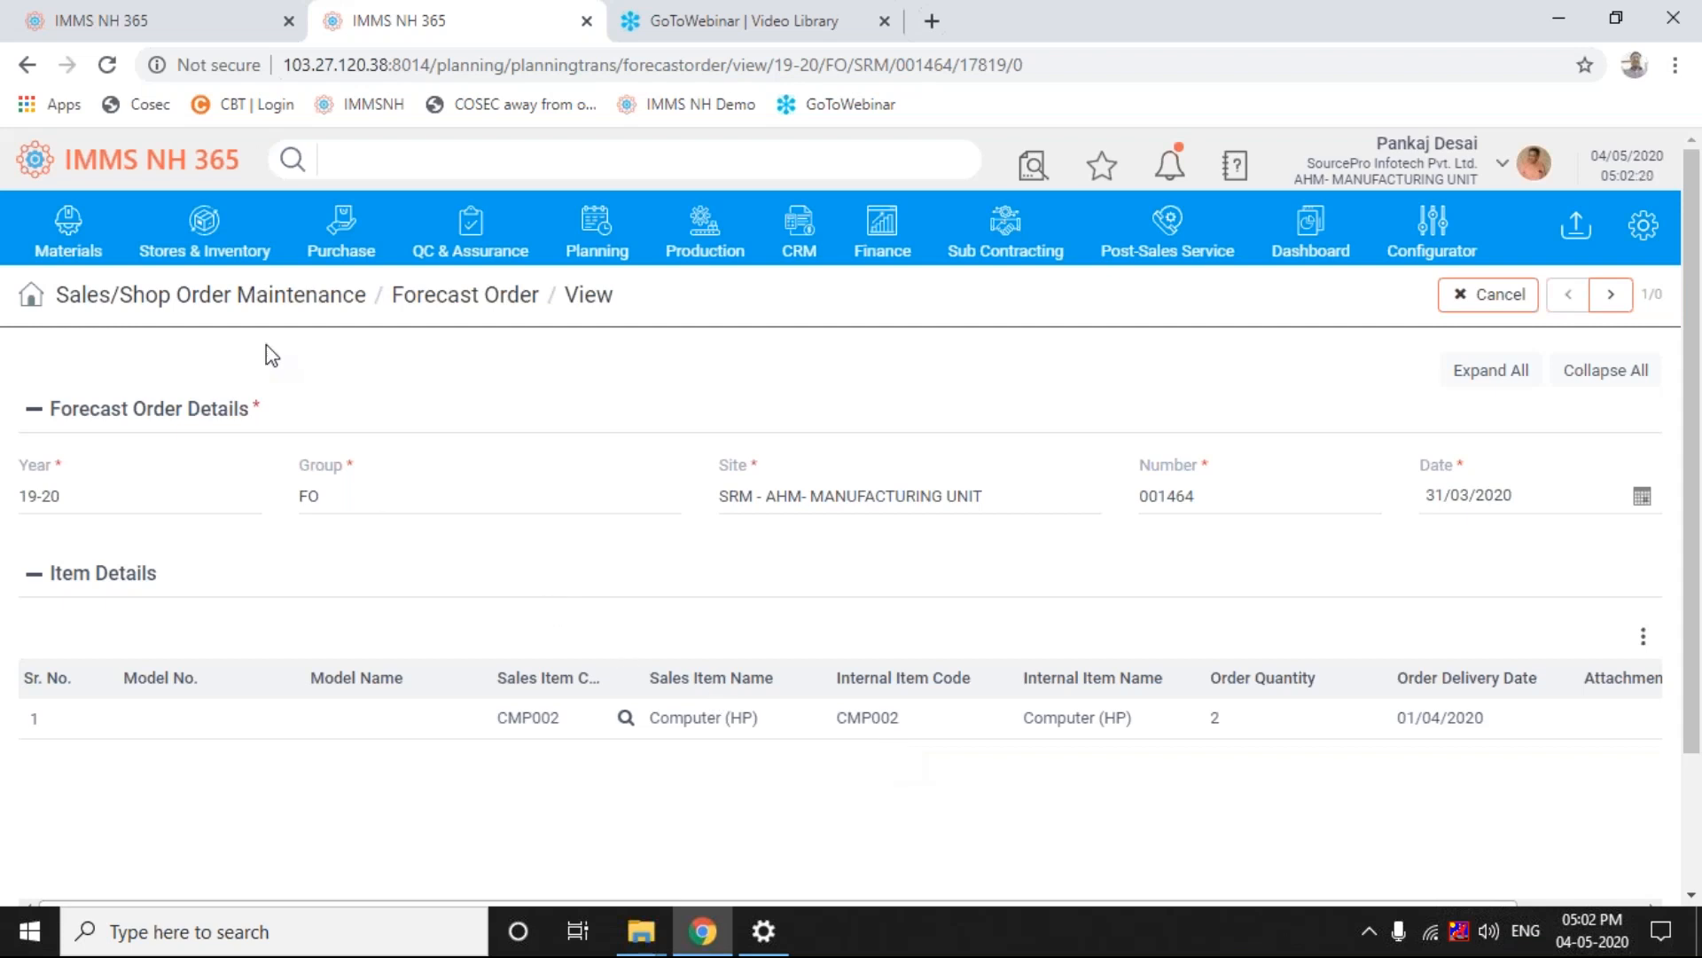
pyautogui.click(193, 28)
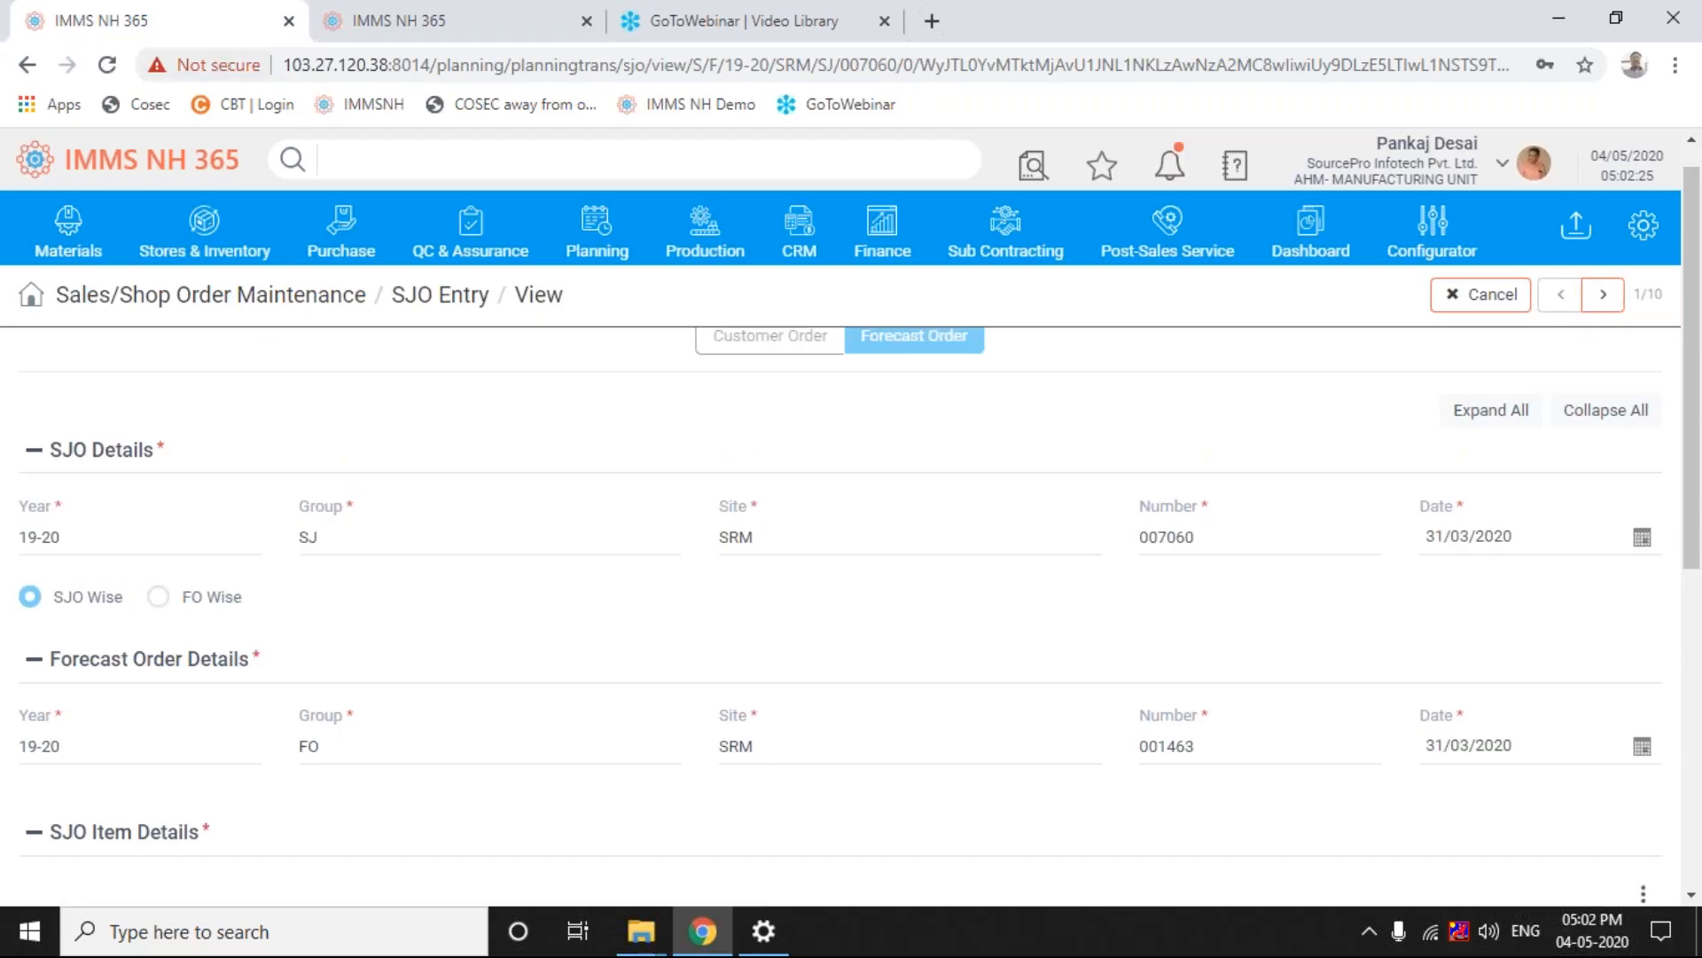
pyautogui.click(1689, 898)
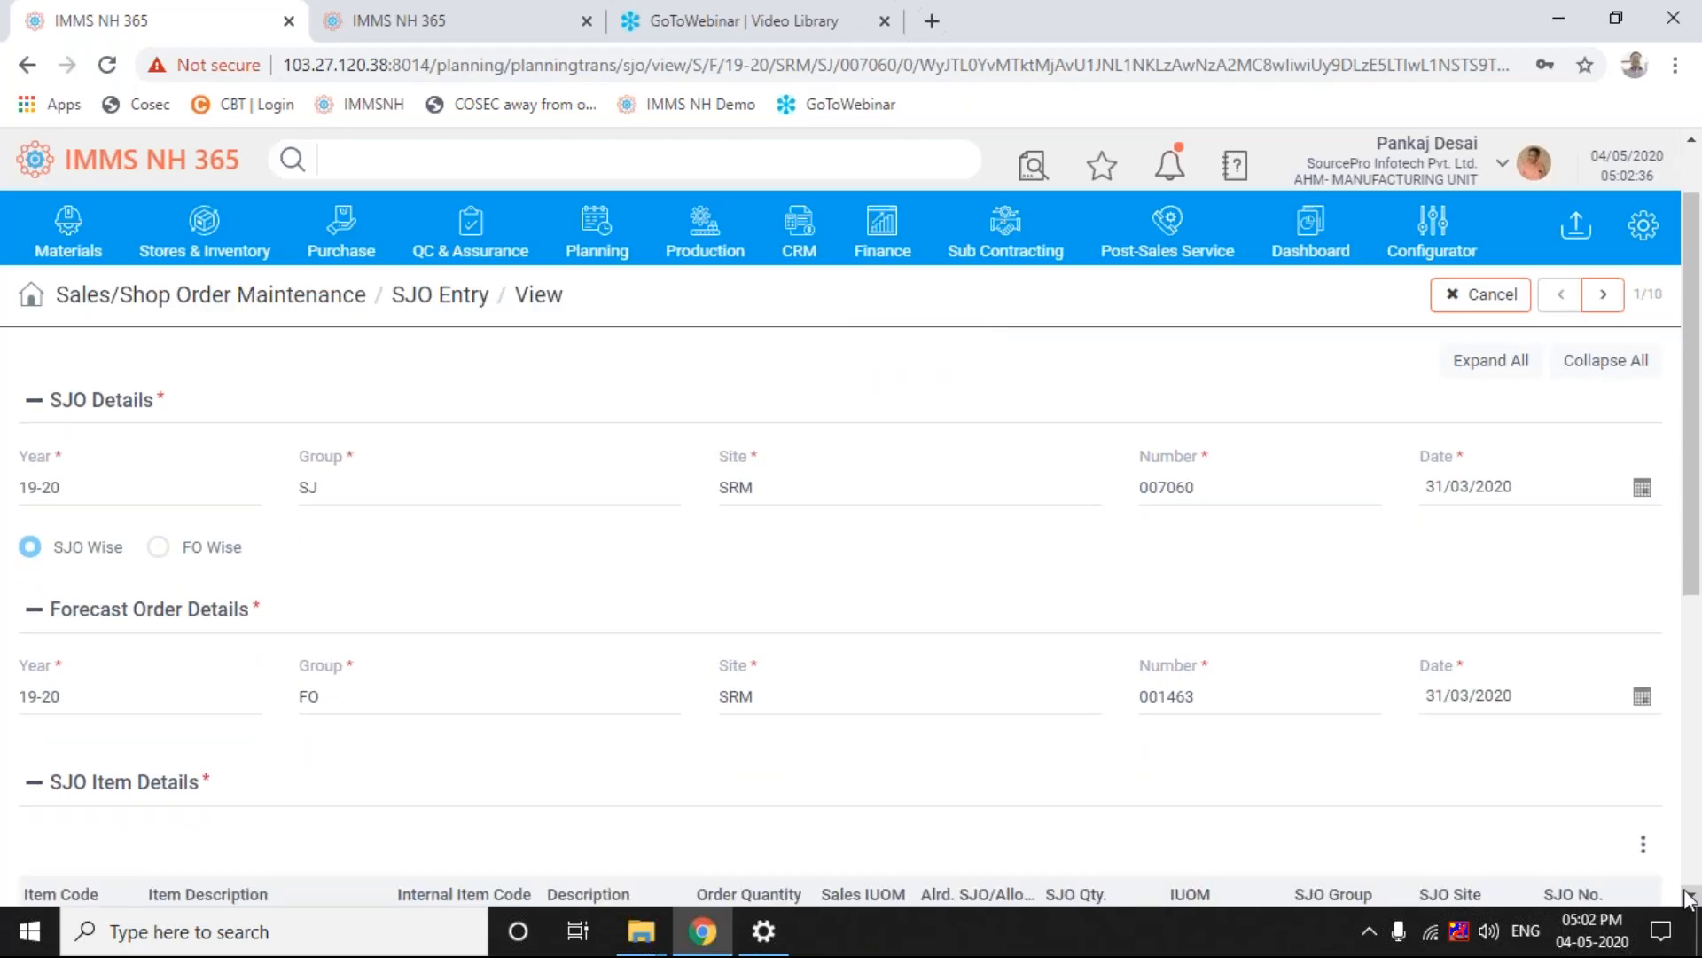
pyautogui.click(1689, 897)
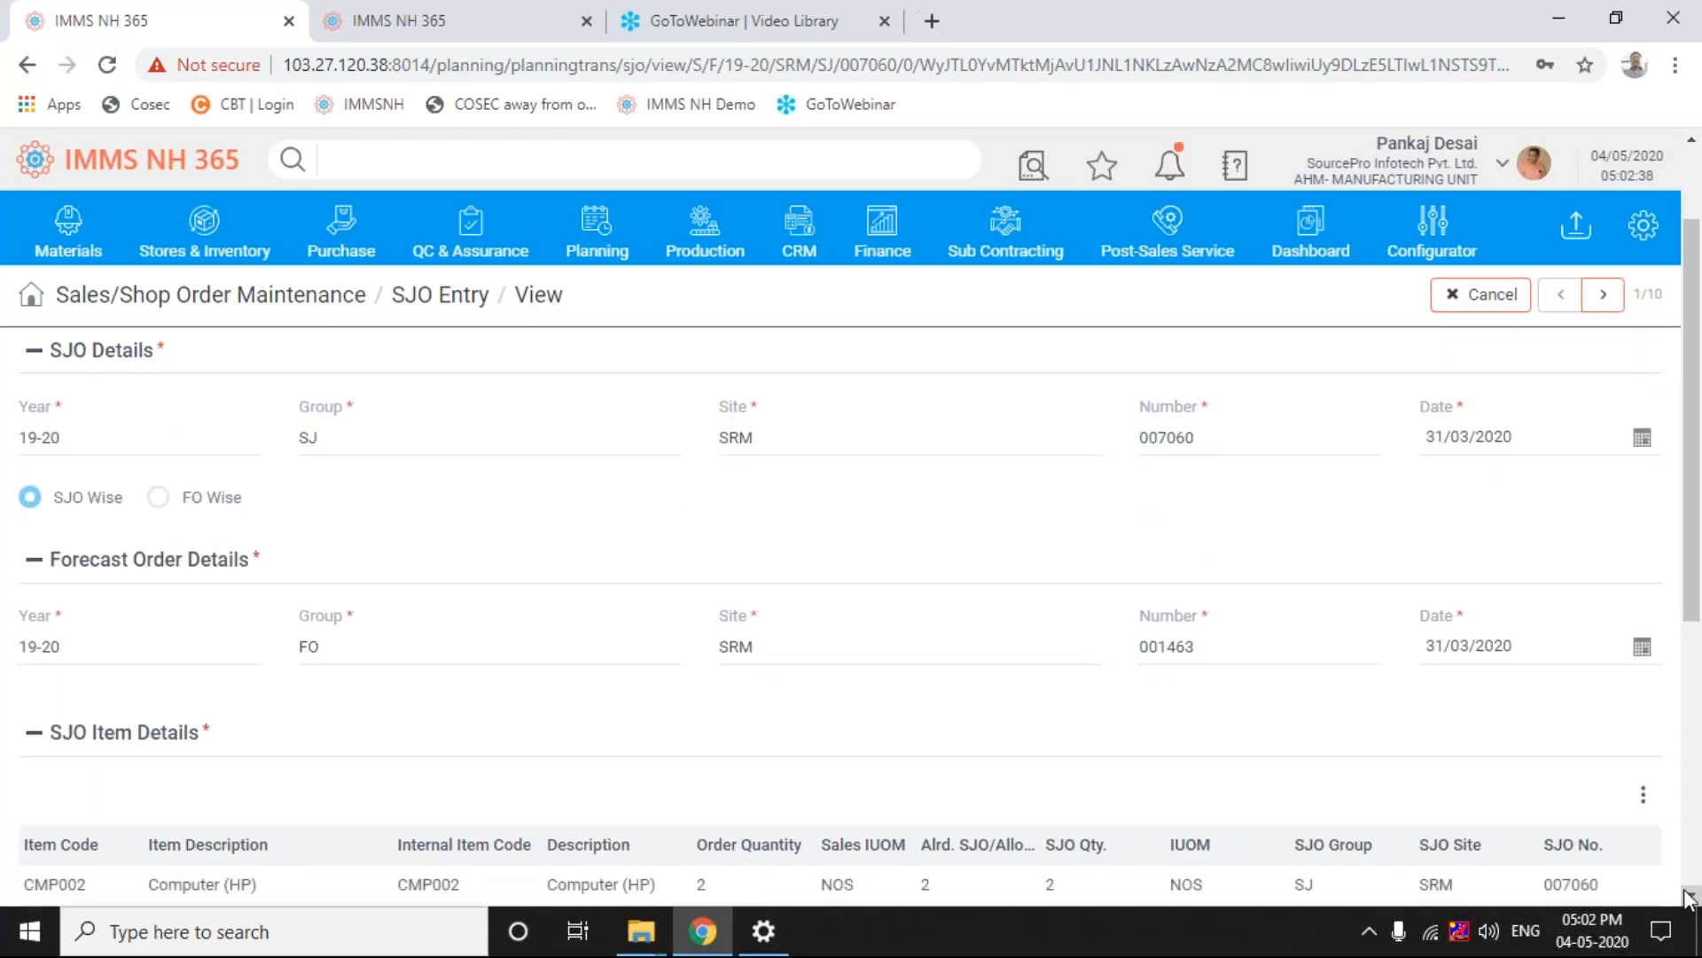
pyautogui.click(1689, 897)
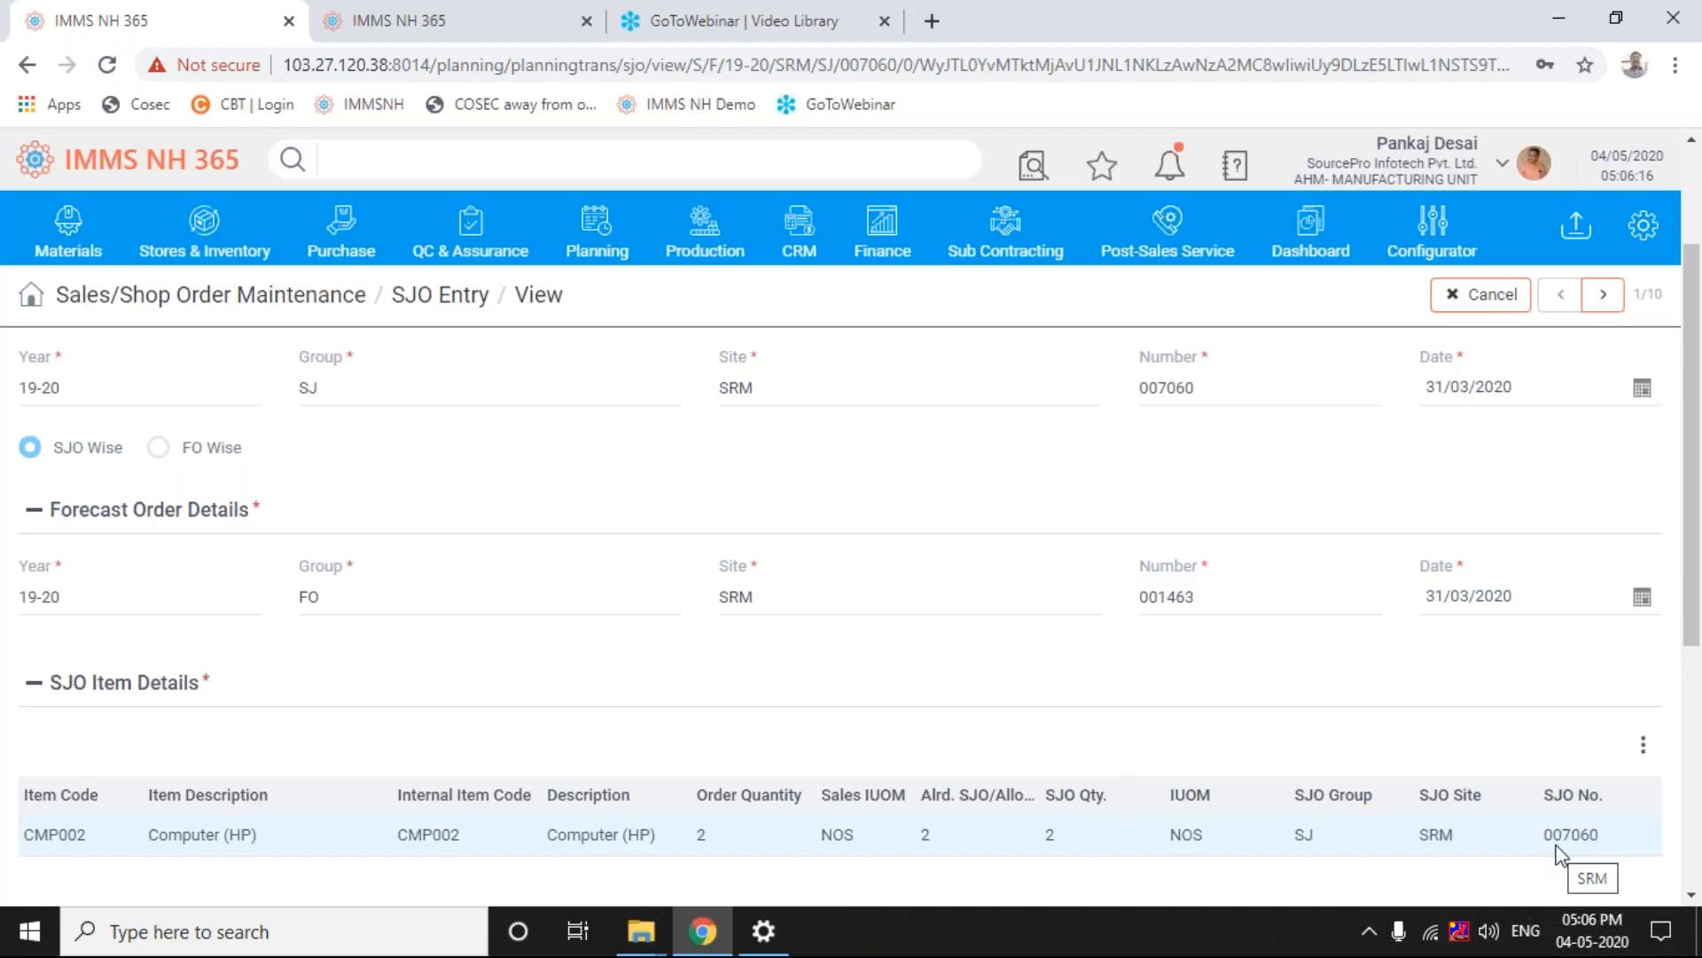
pyautogui.click(1692, 895)
pyautogui.scroll(-1, 1692, 894)
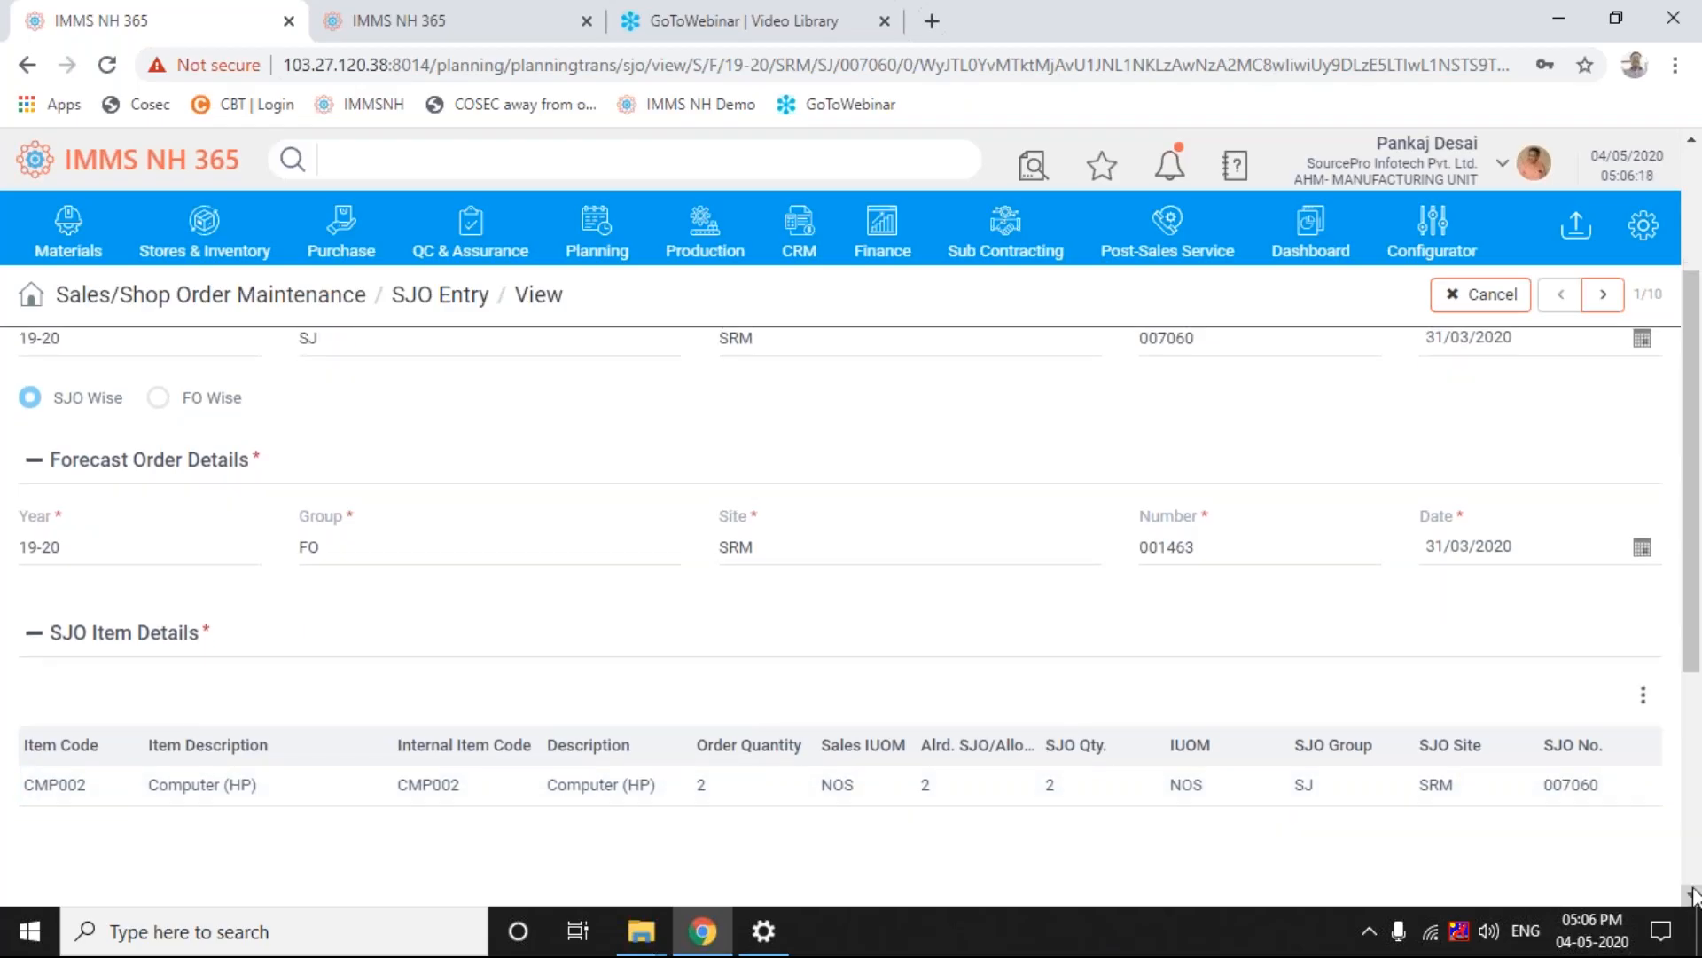
pyautogui.scroll(-3, 1691, 895)
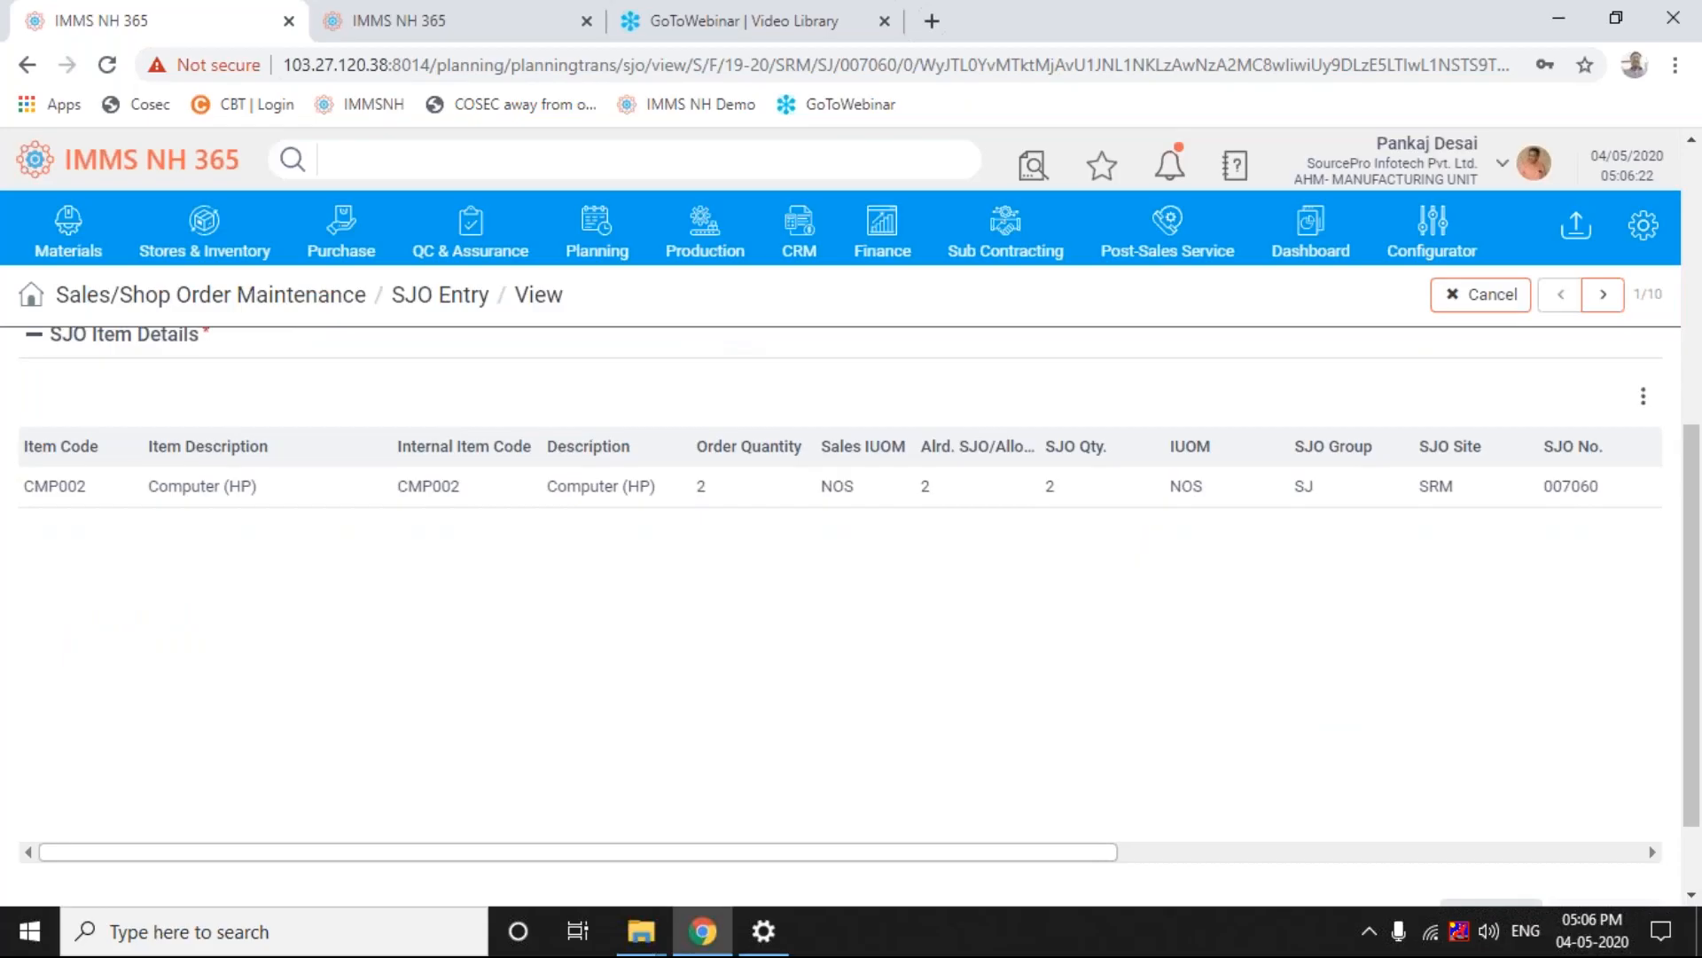
# Examine the delivery, committed delivery, work order start, planning start and attachment columns of the SJO item.
pyautogui.click(1477, 851)
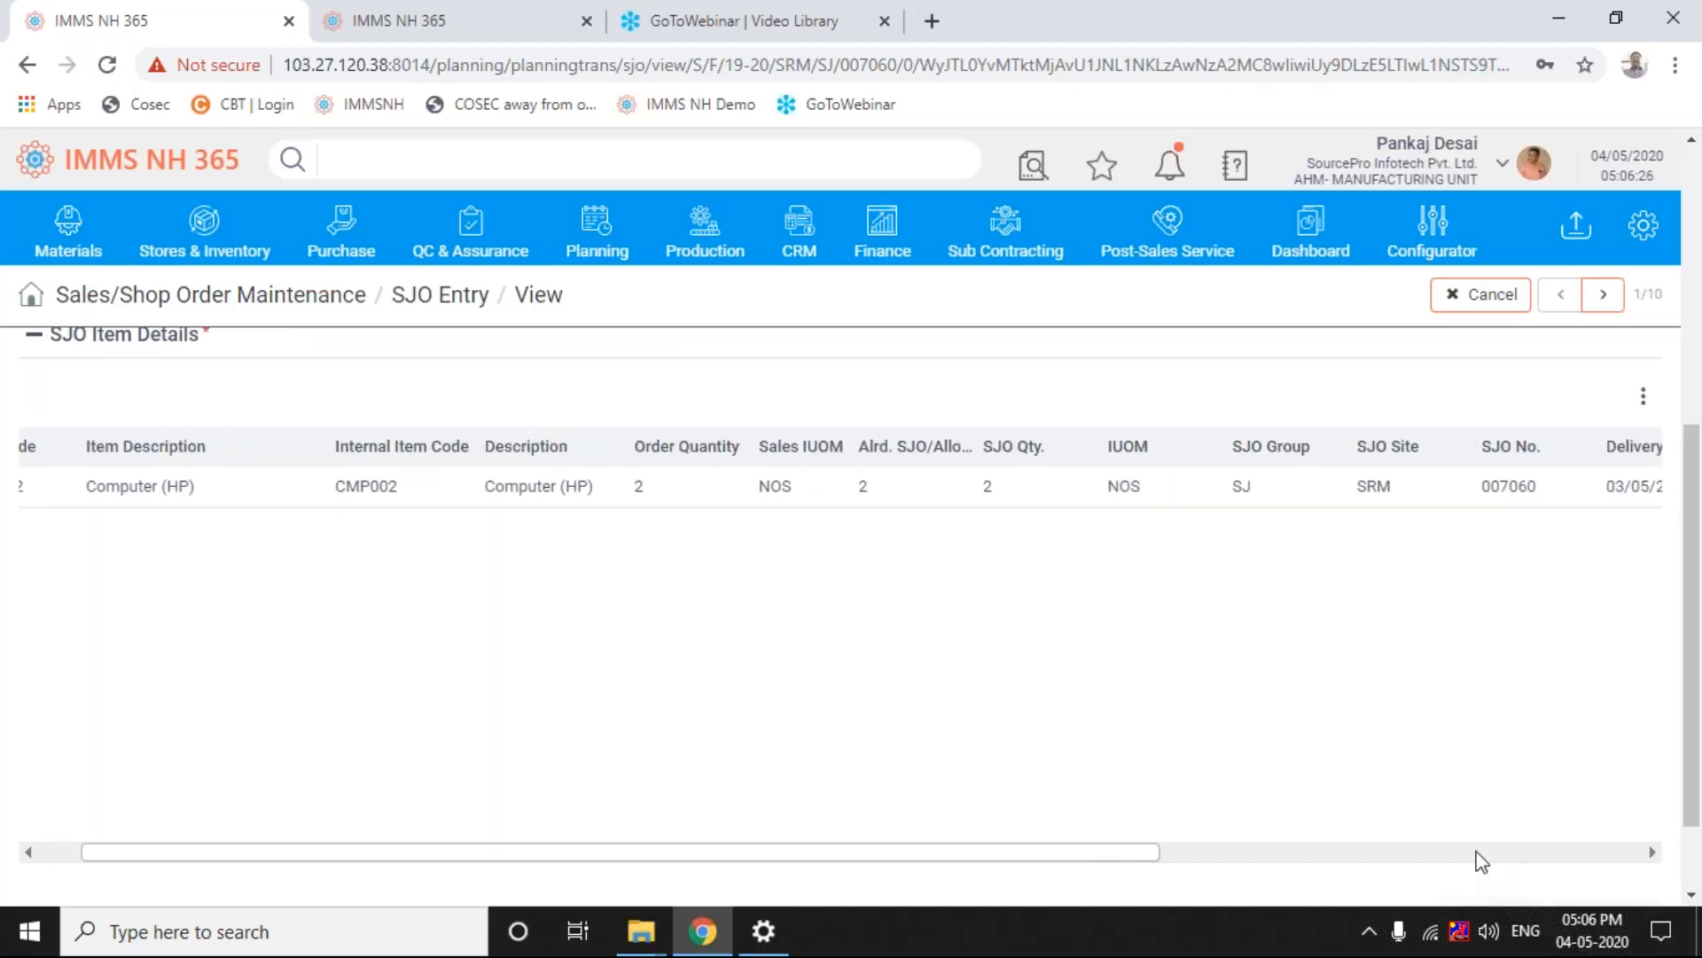
pyautogui.click(1477, 853)
pyautogui.click(1479, 853)
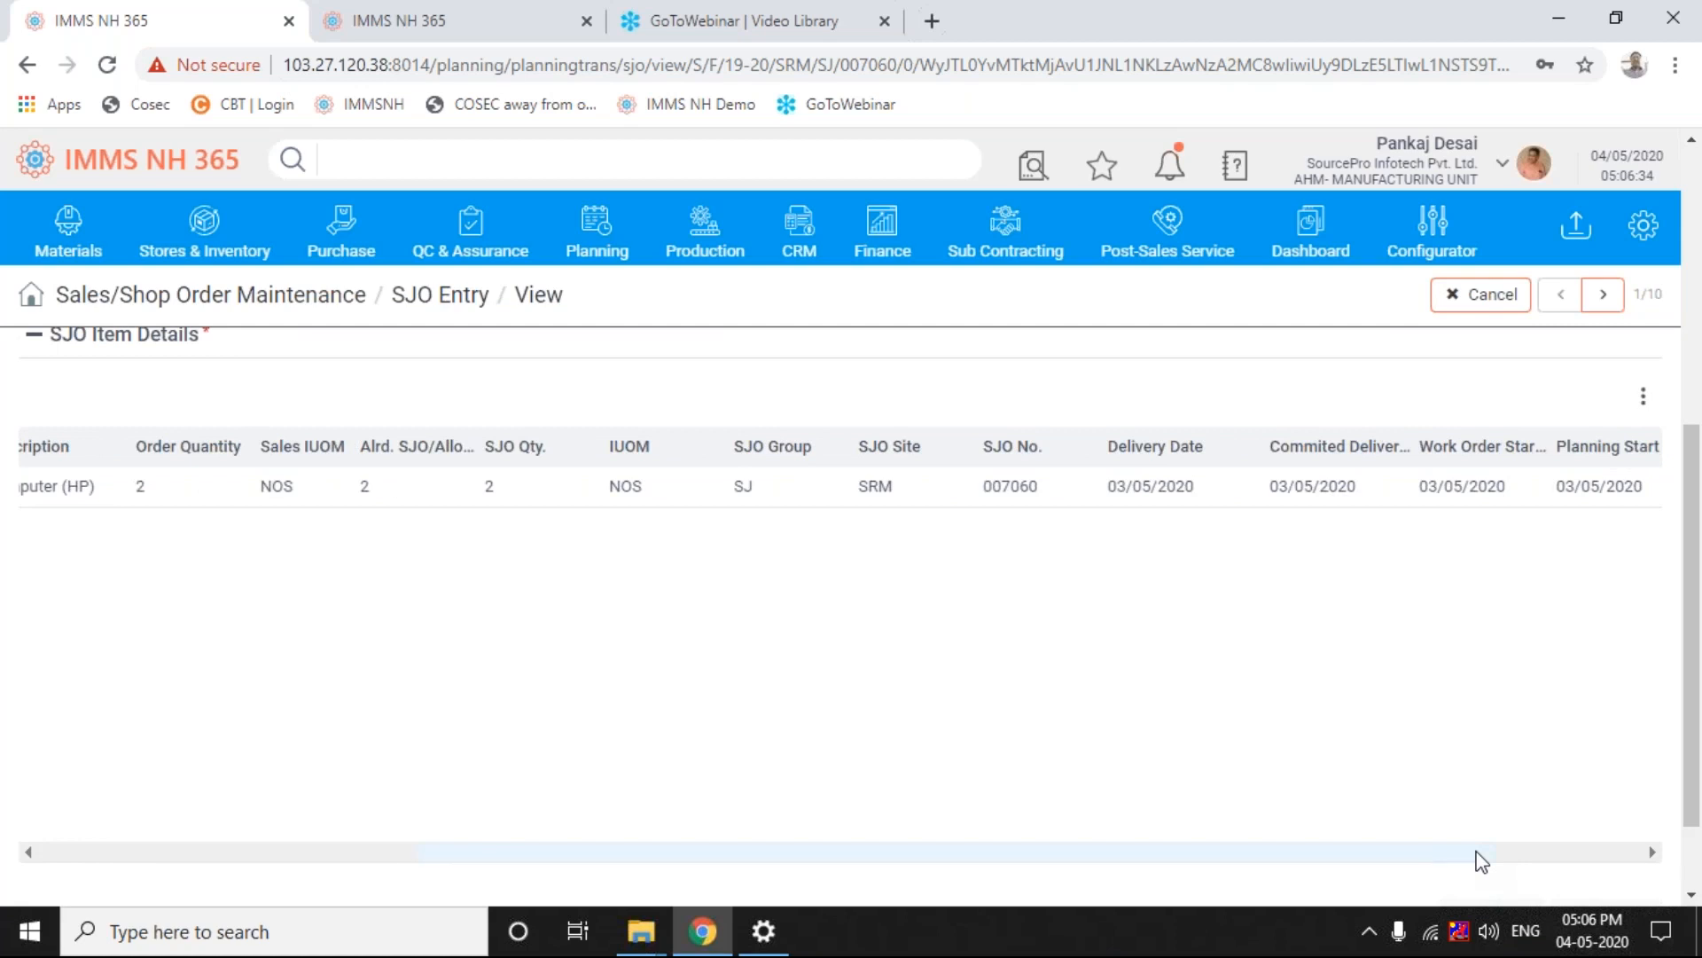
pyautogui.click(1576, 847)
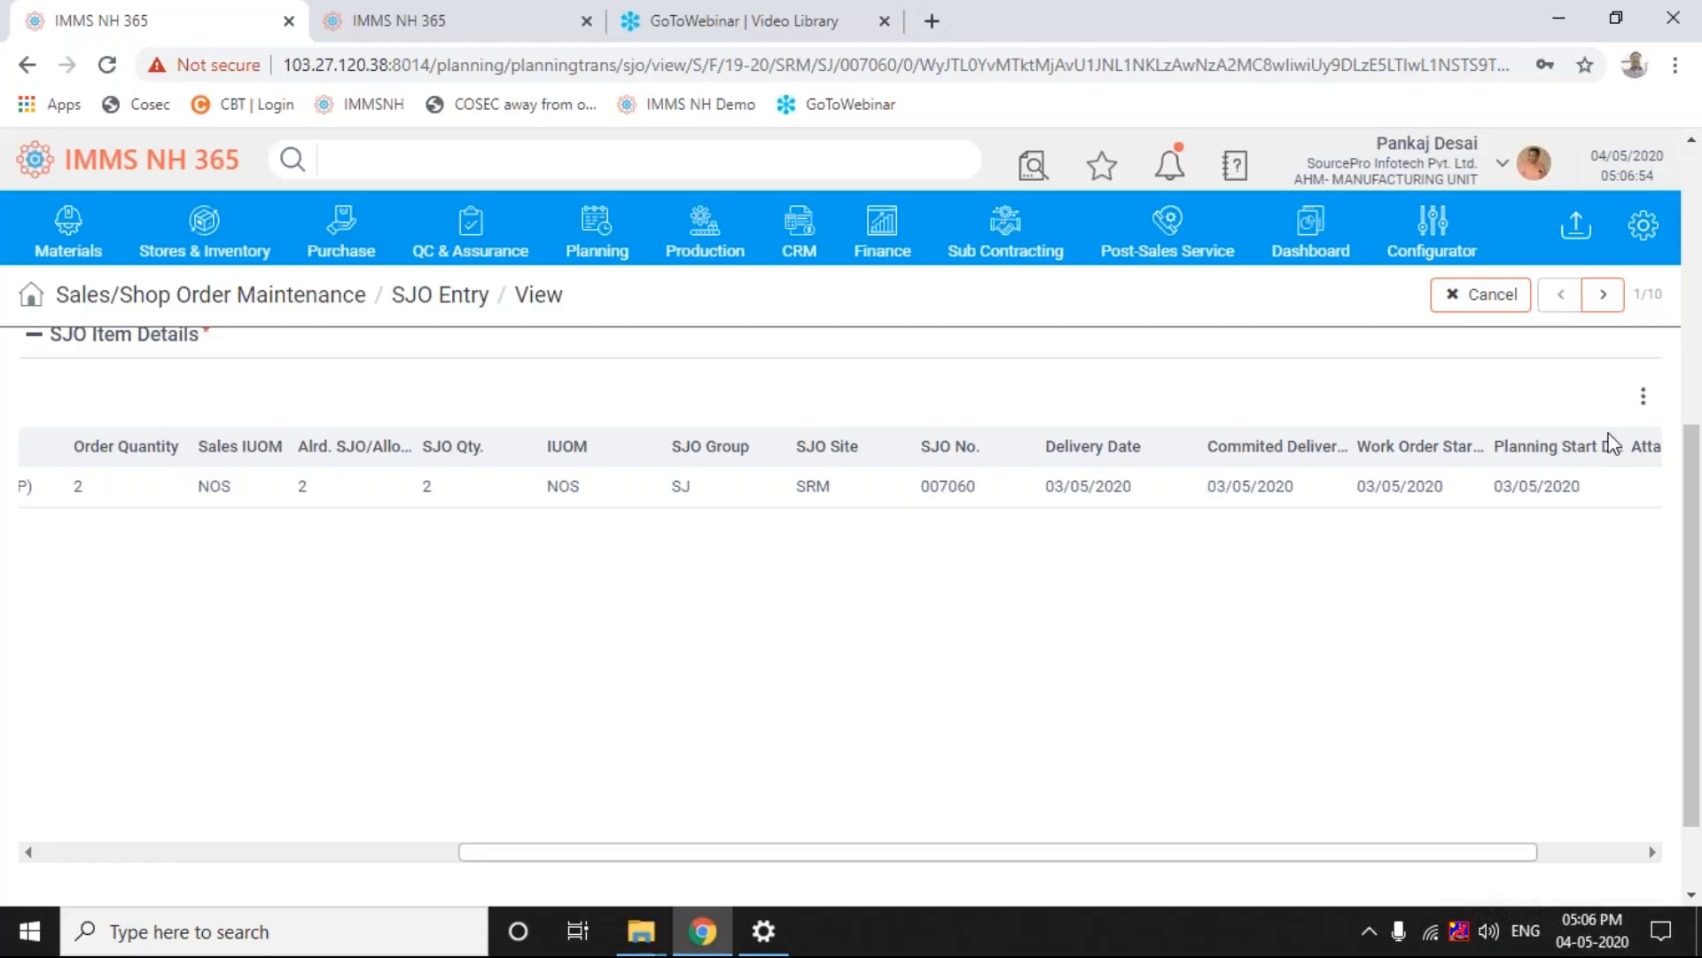
pyautogui.click(1653, 853)
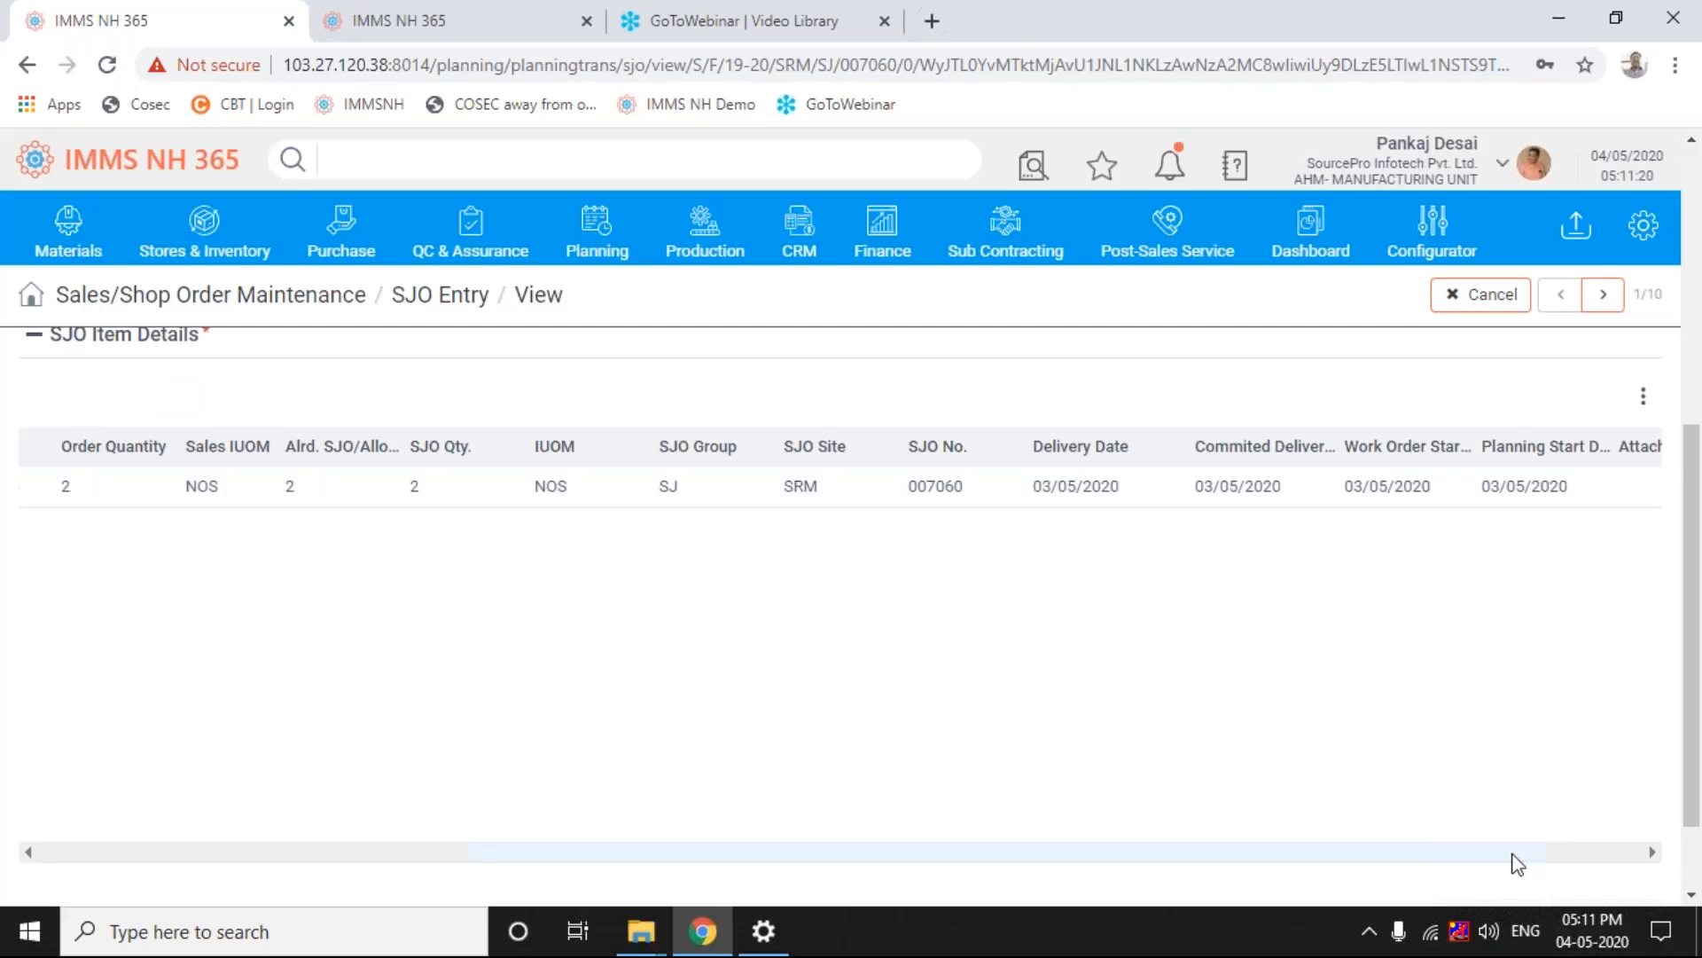
pyautogui.click(1590, 851)
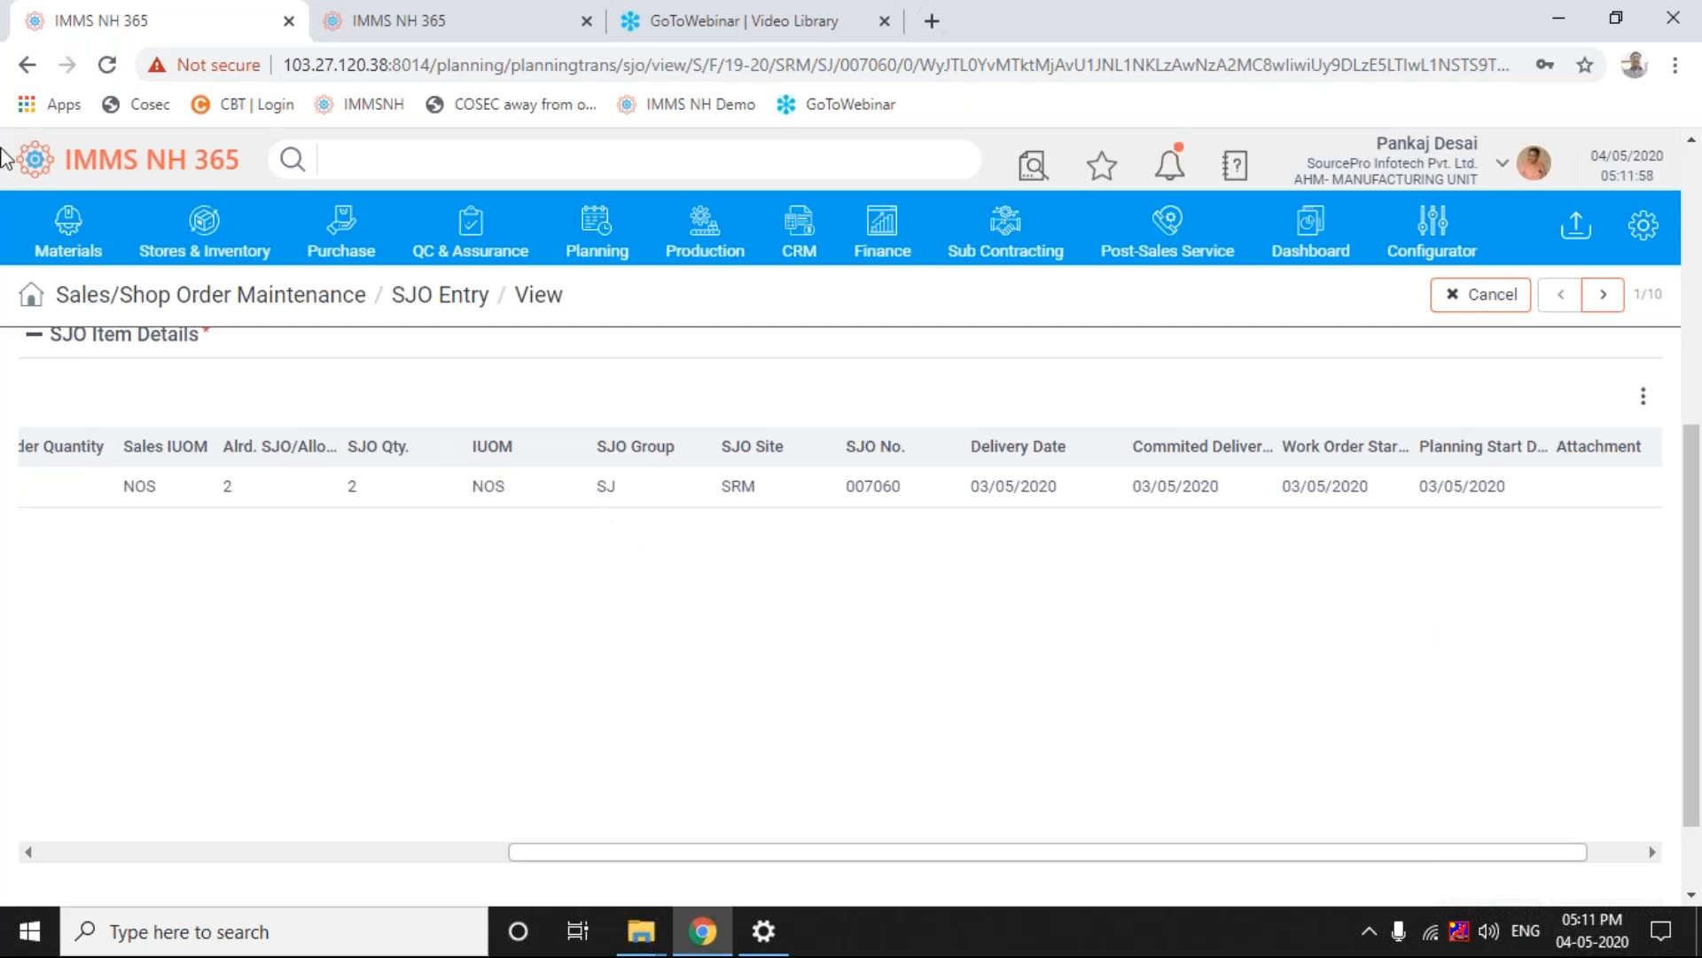
# Start a Generate CBOM entry, load the last listed sales job order dated 31/03/2020, and review its details.
pyautogui.click(71, 238)
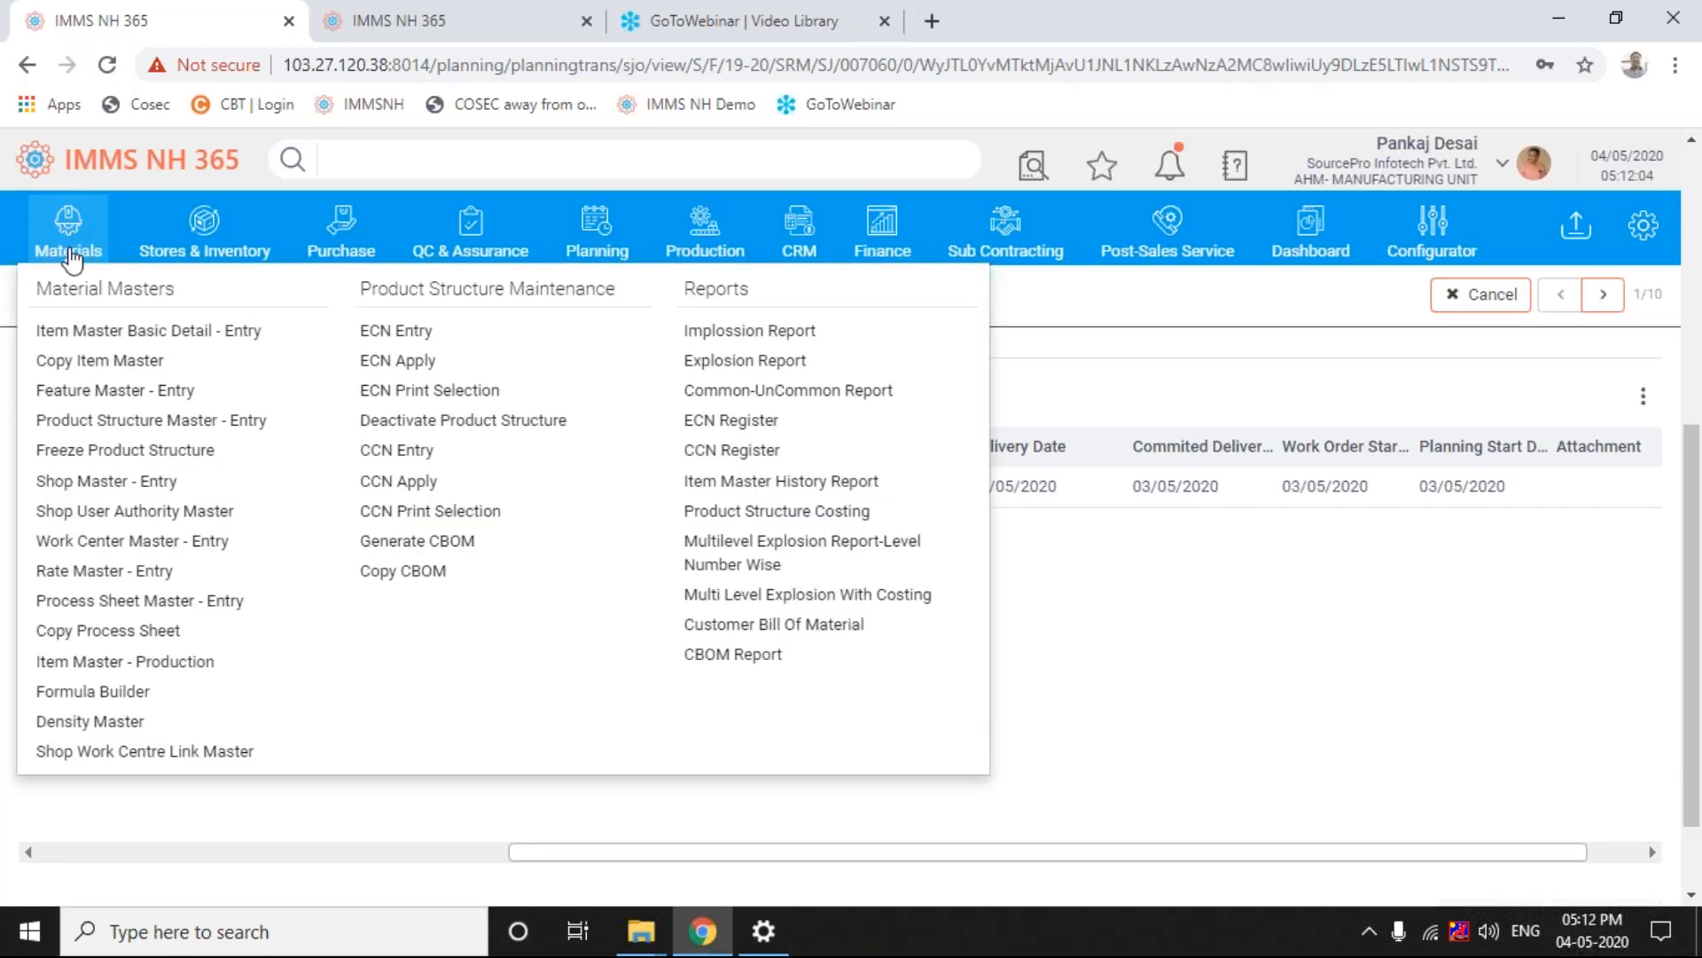
pyautogui.click(398, 548)
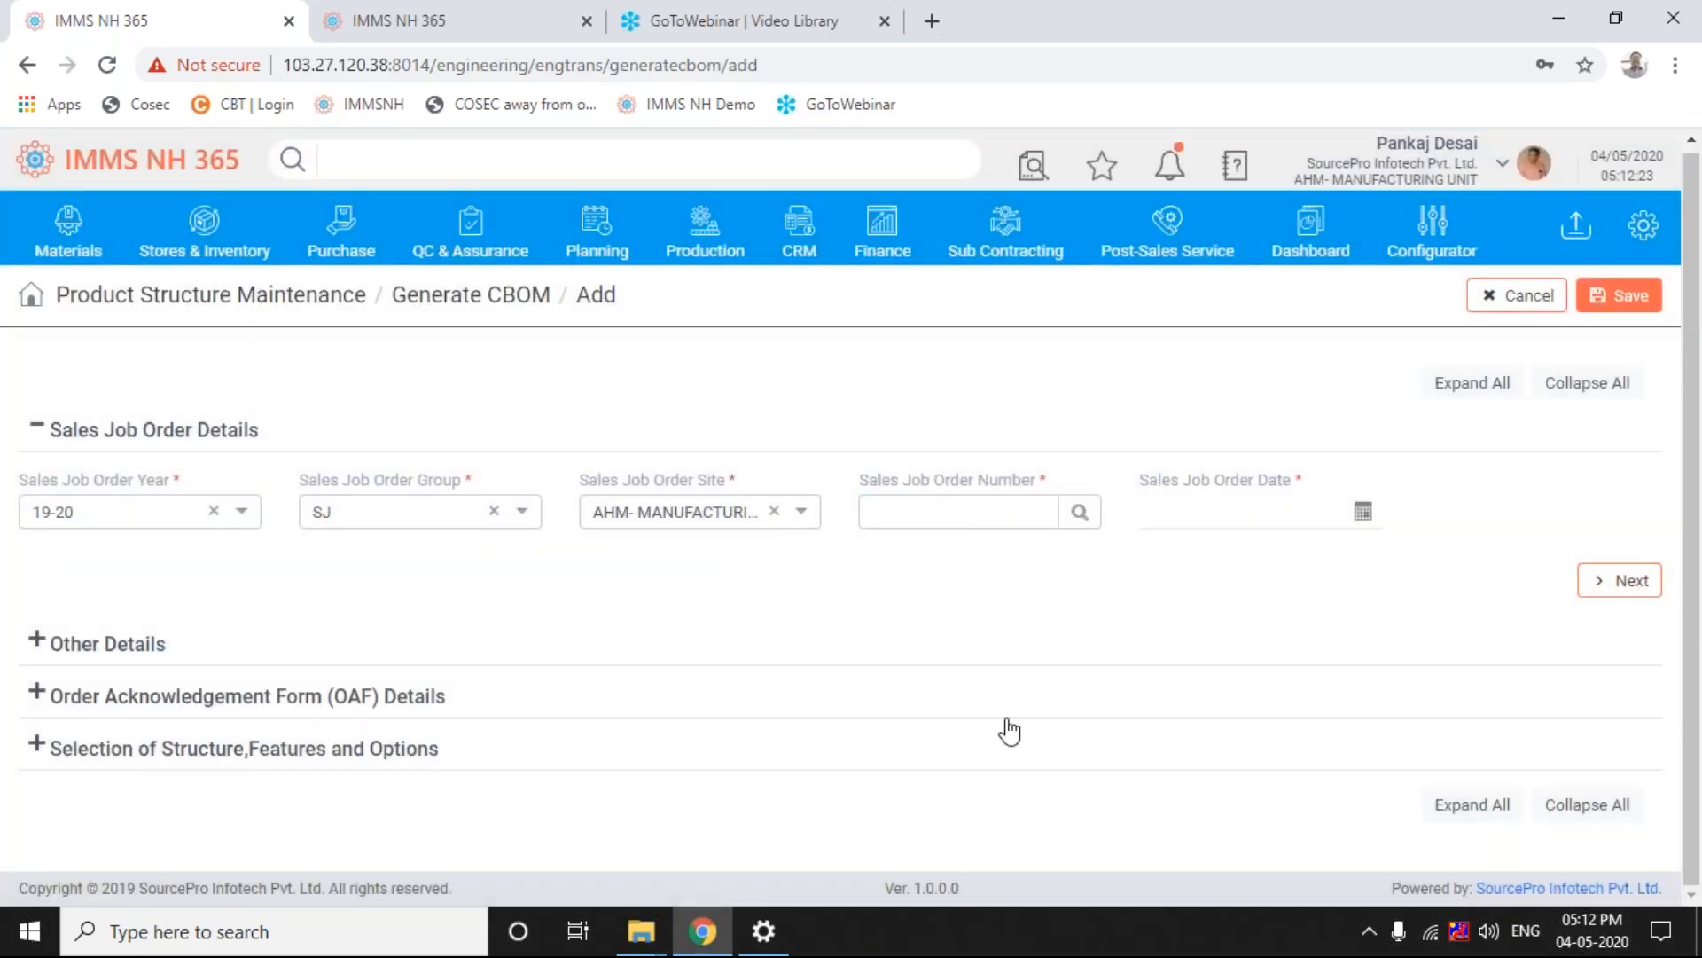
pyautogui.click(1080, 516)
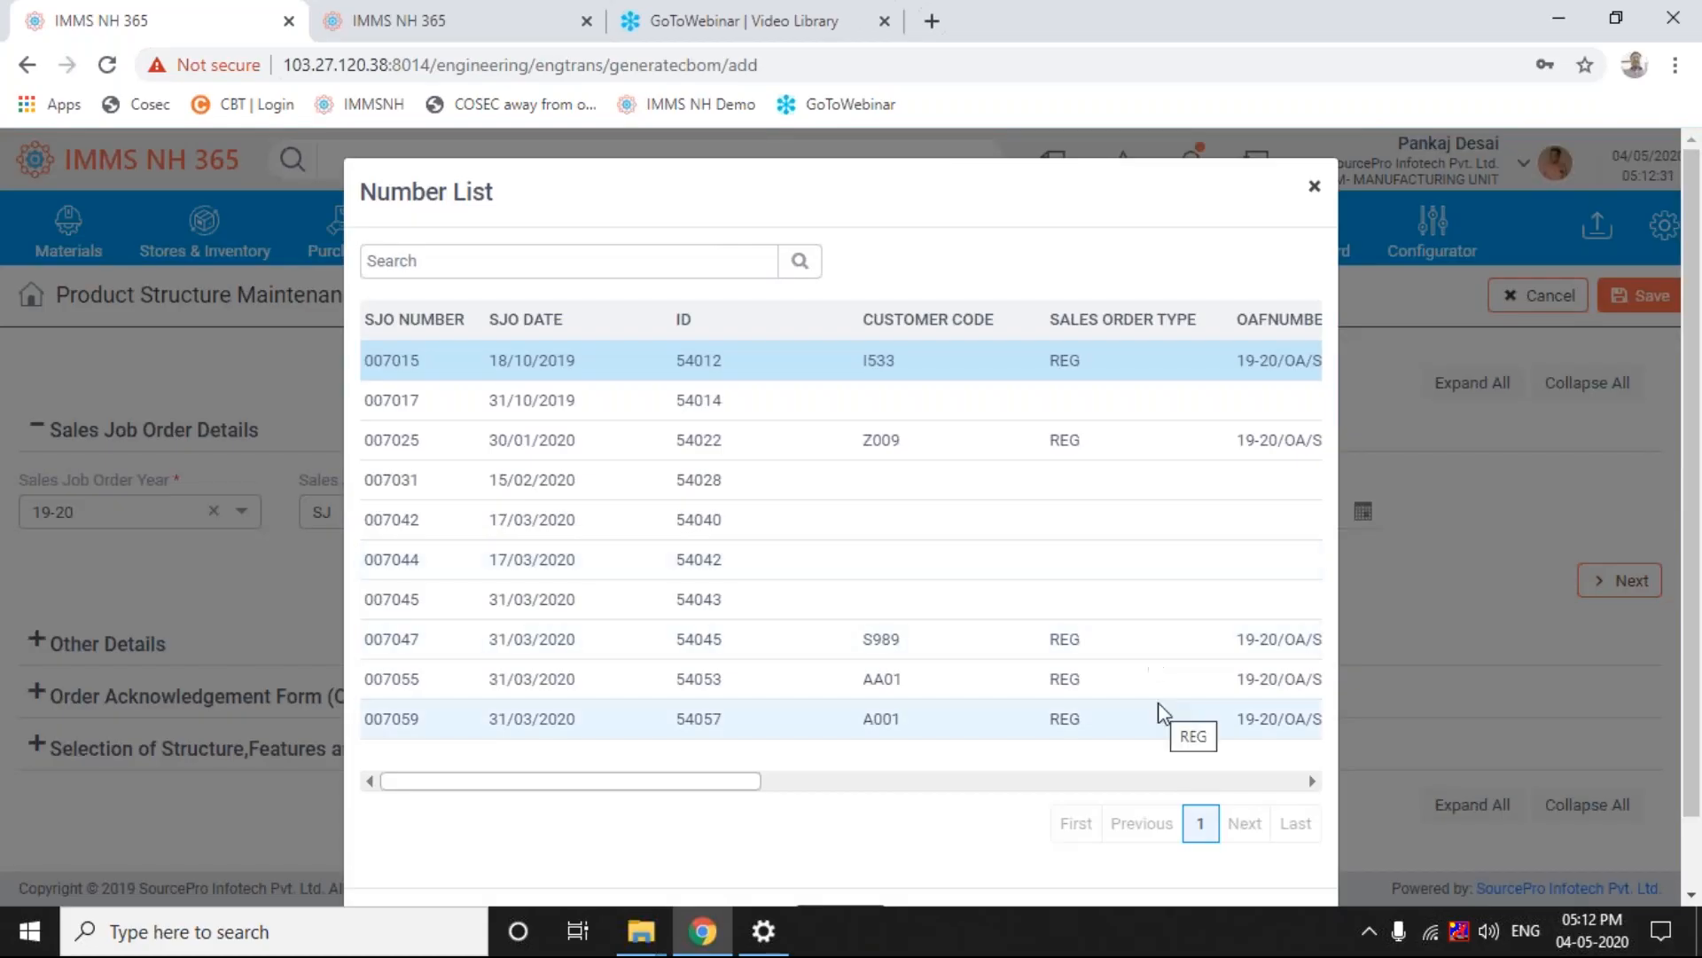
pyautogui.click(404, 720)
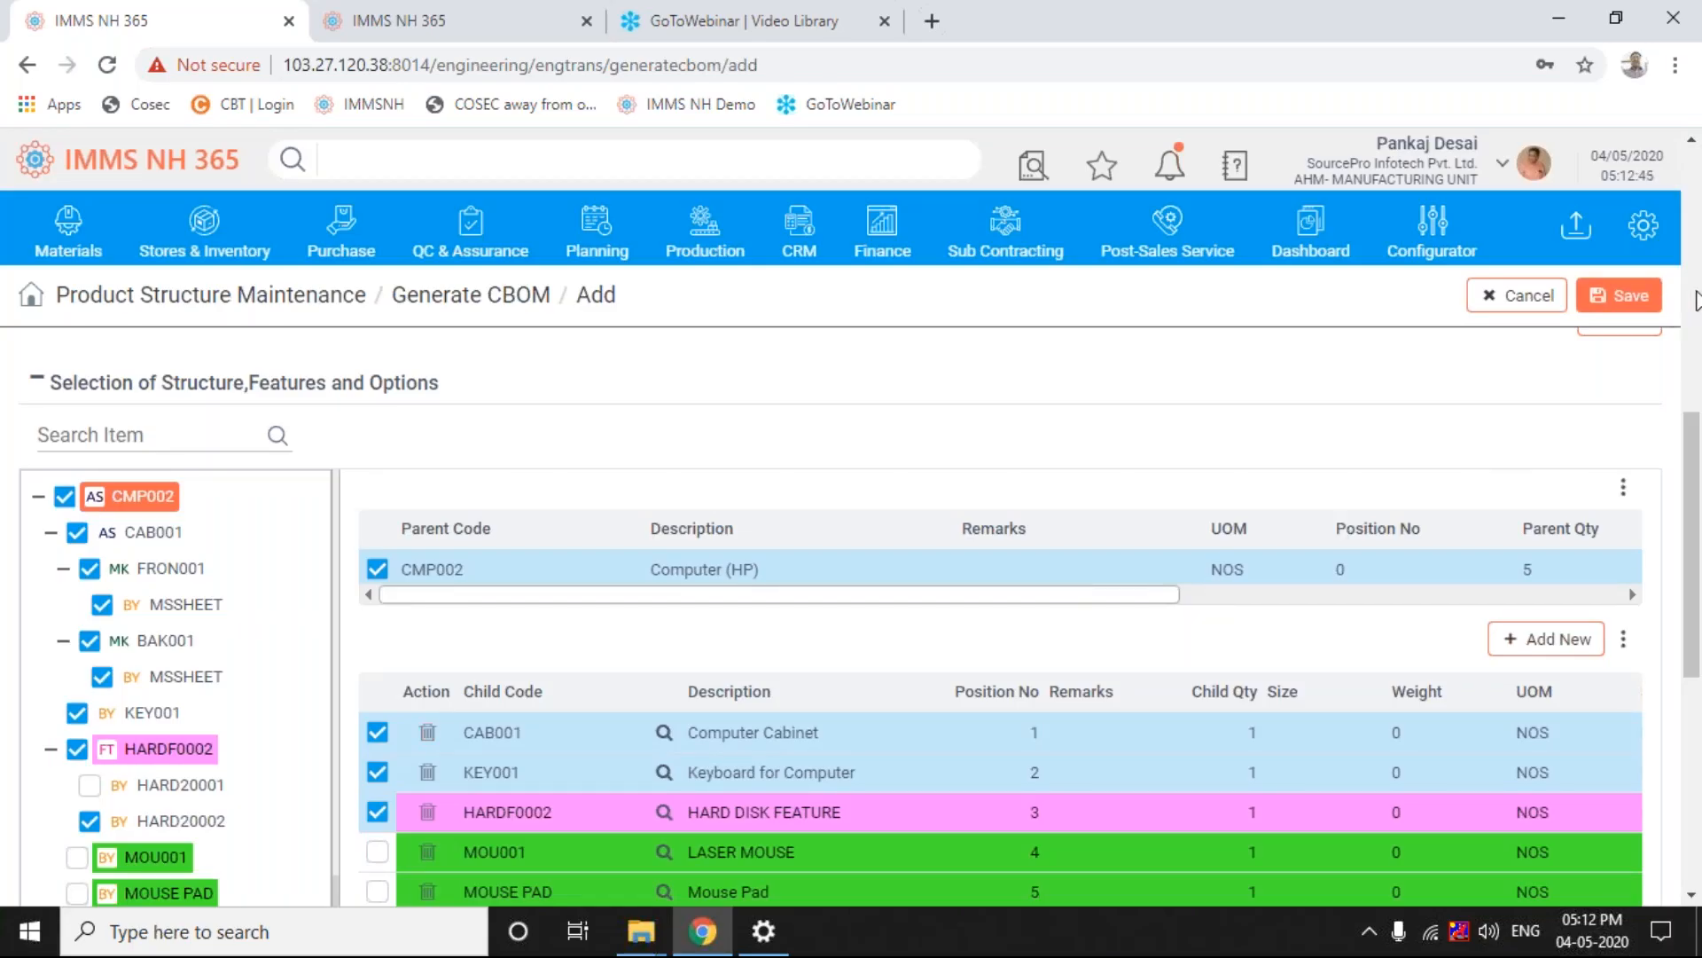
pyautogui.scroll(5, 1692, 306)
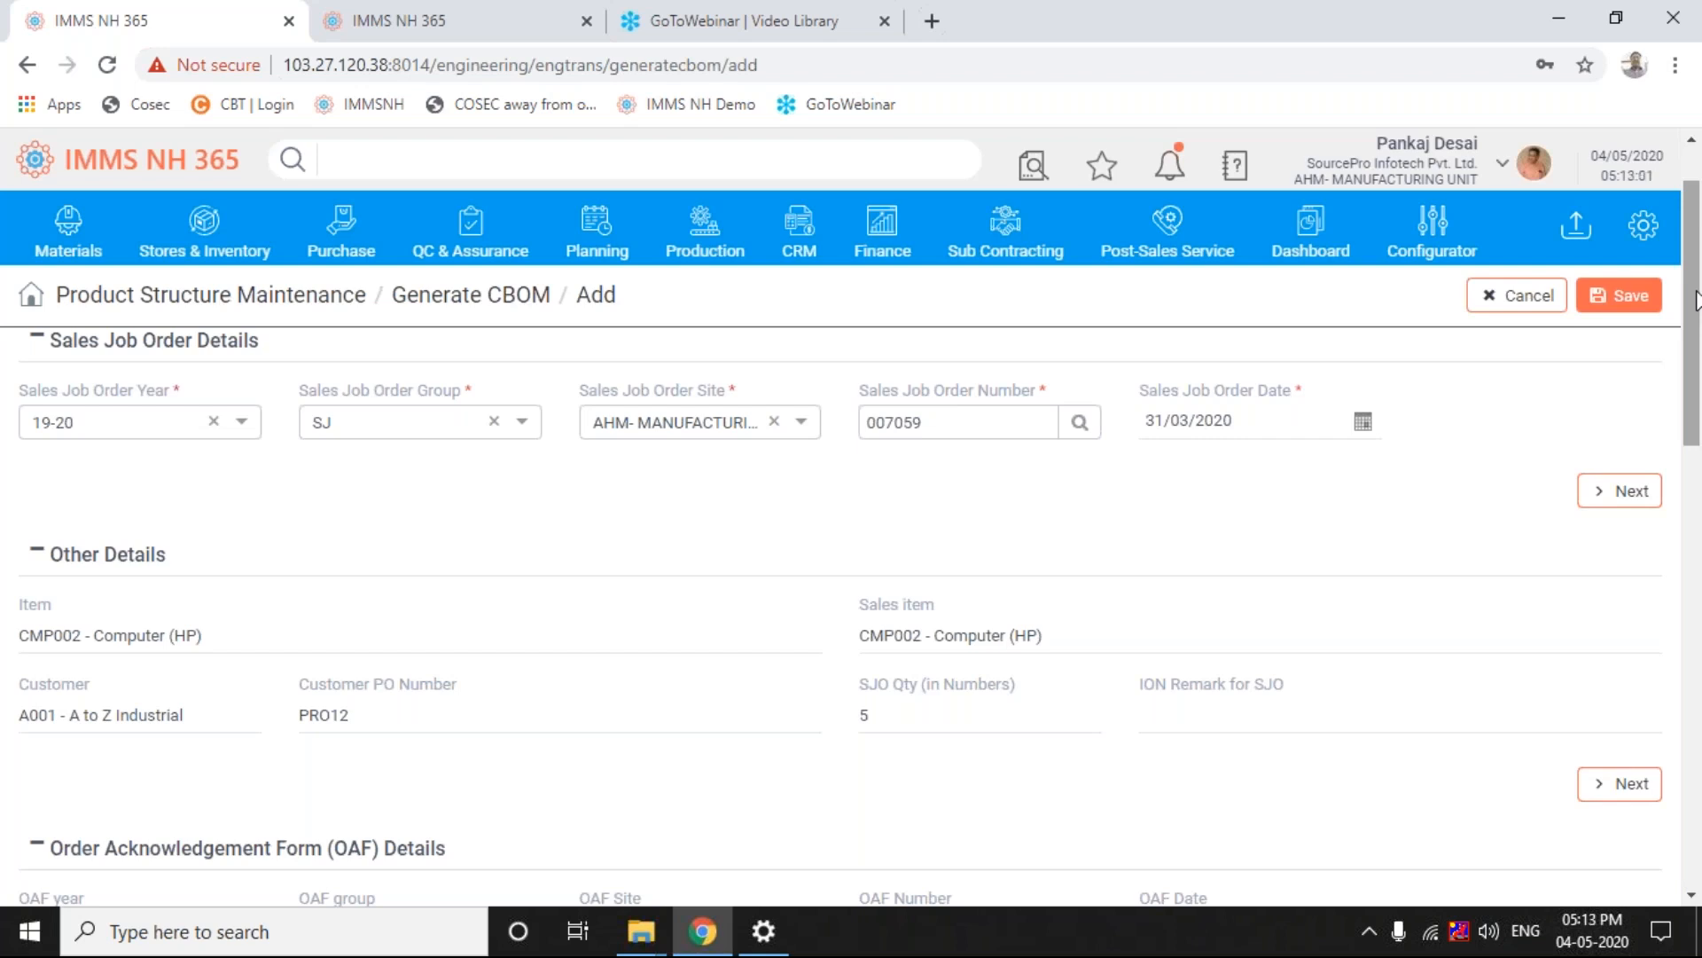
# Open the Product Structure Master record of item CMP002, Computer (HP), for viewing.
pyautogui.click(71, 236)
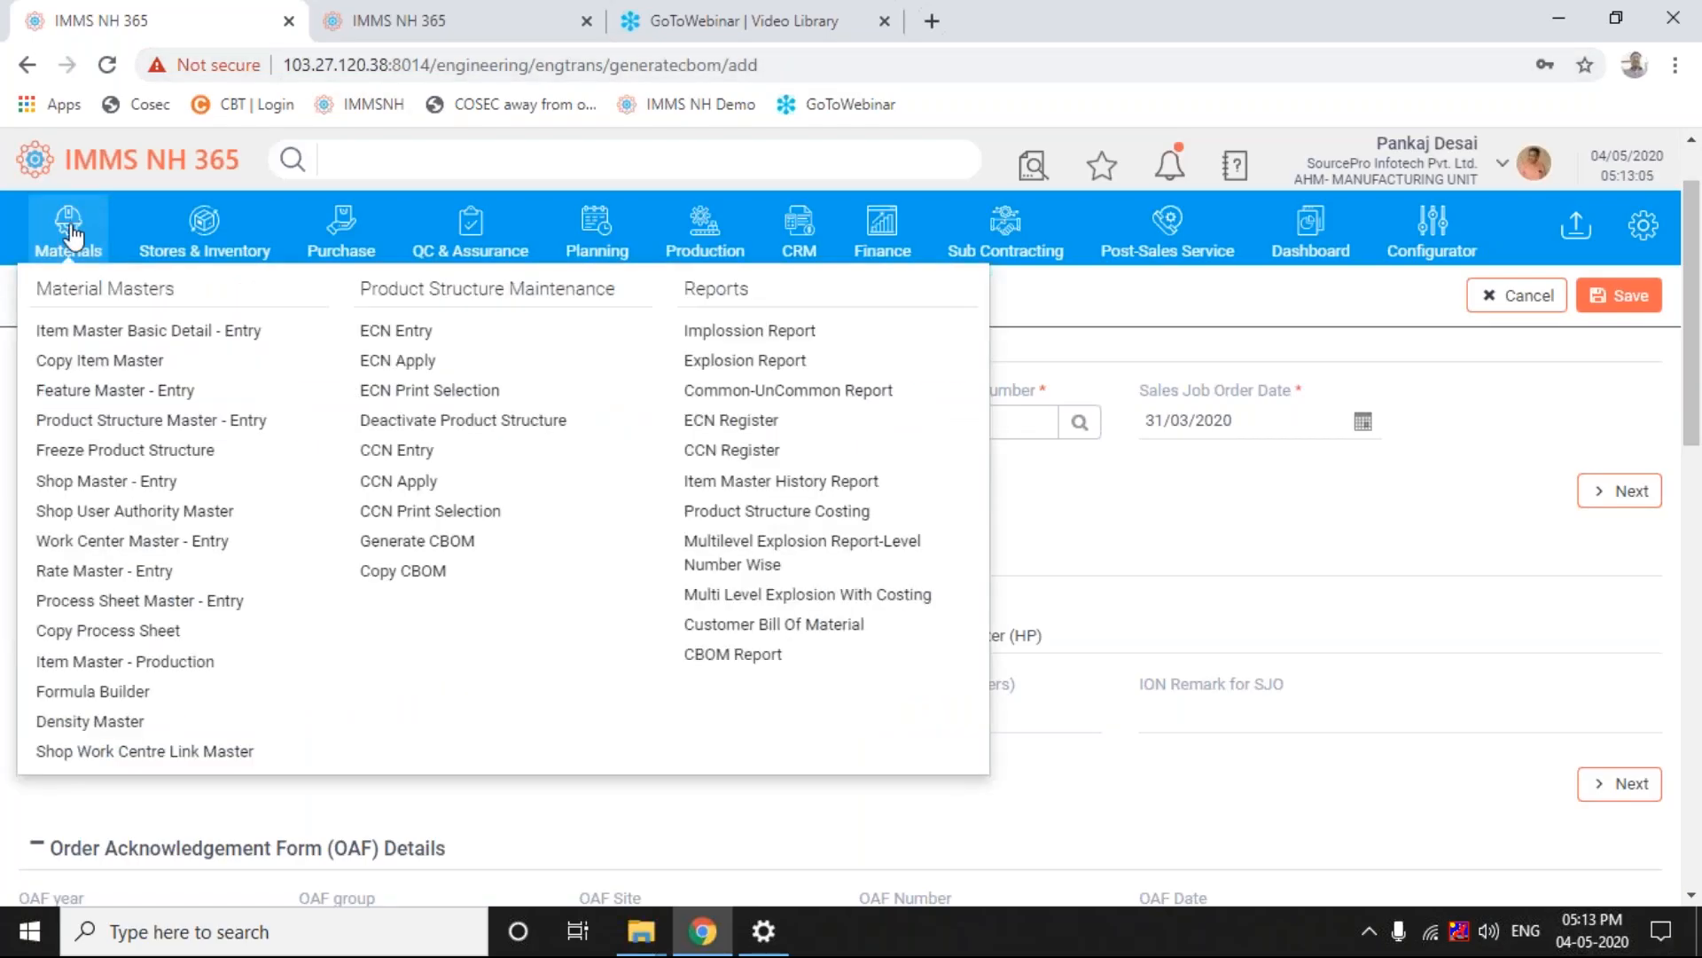
pyautogui.click(123, 422)
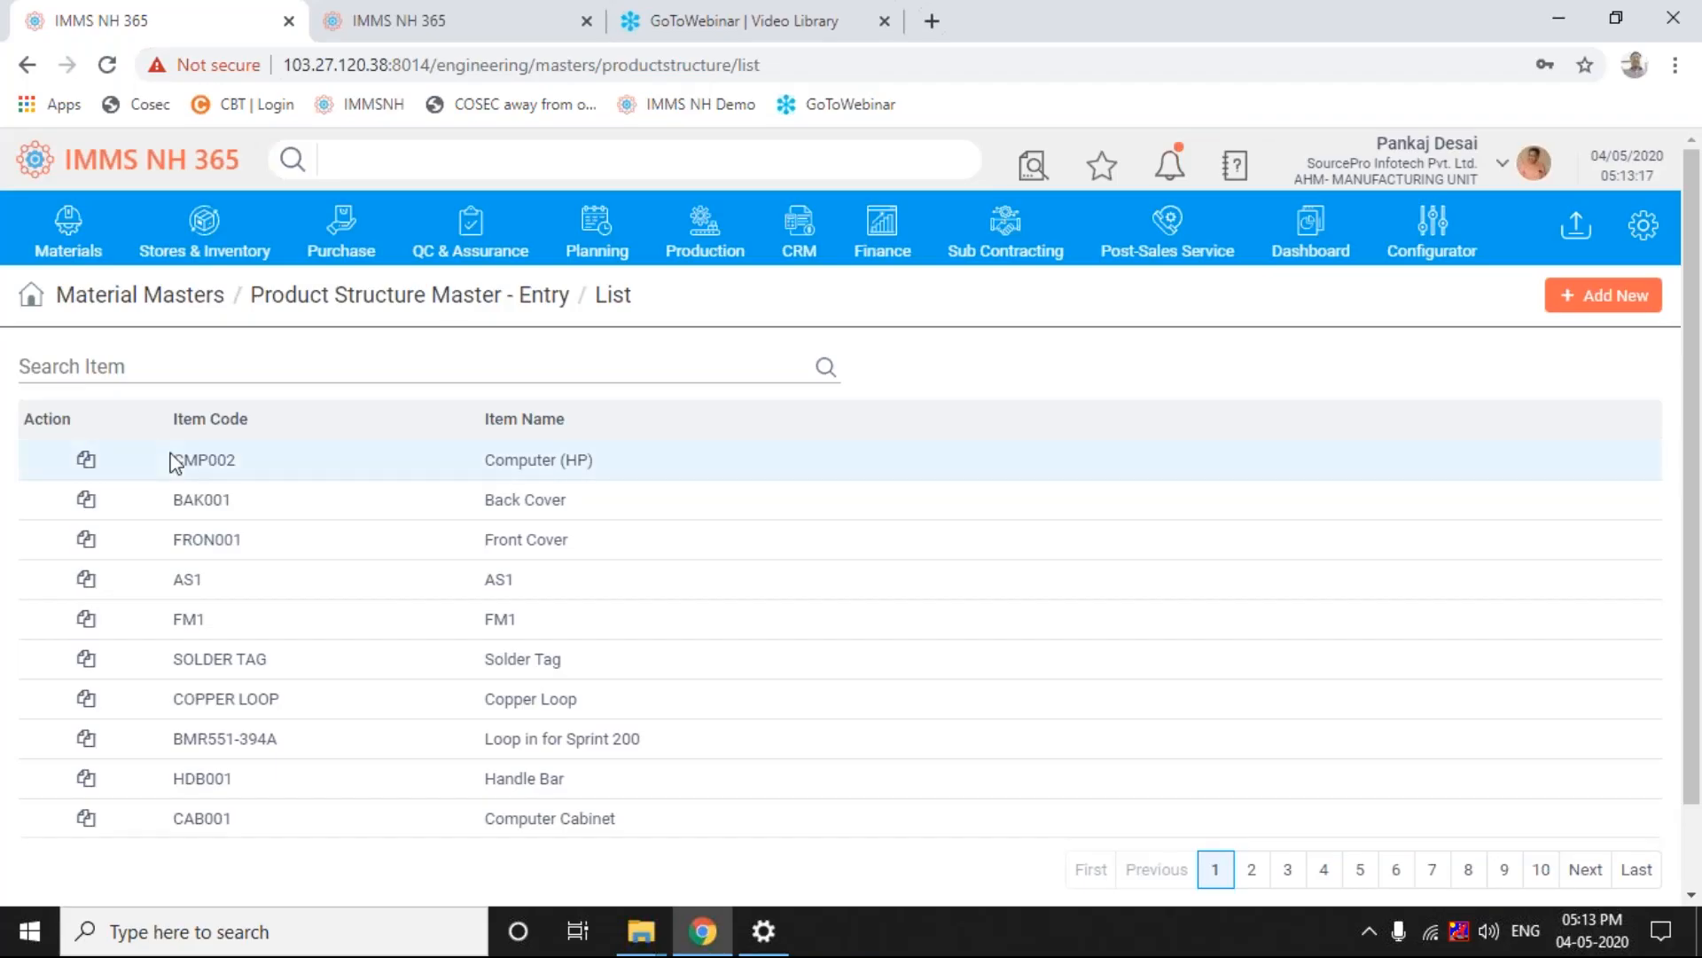
pyautogui.click(211, 464)
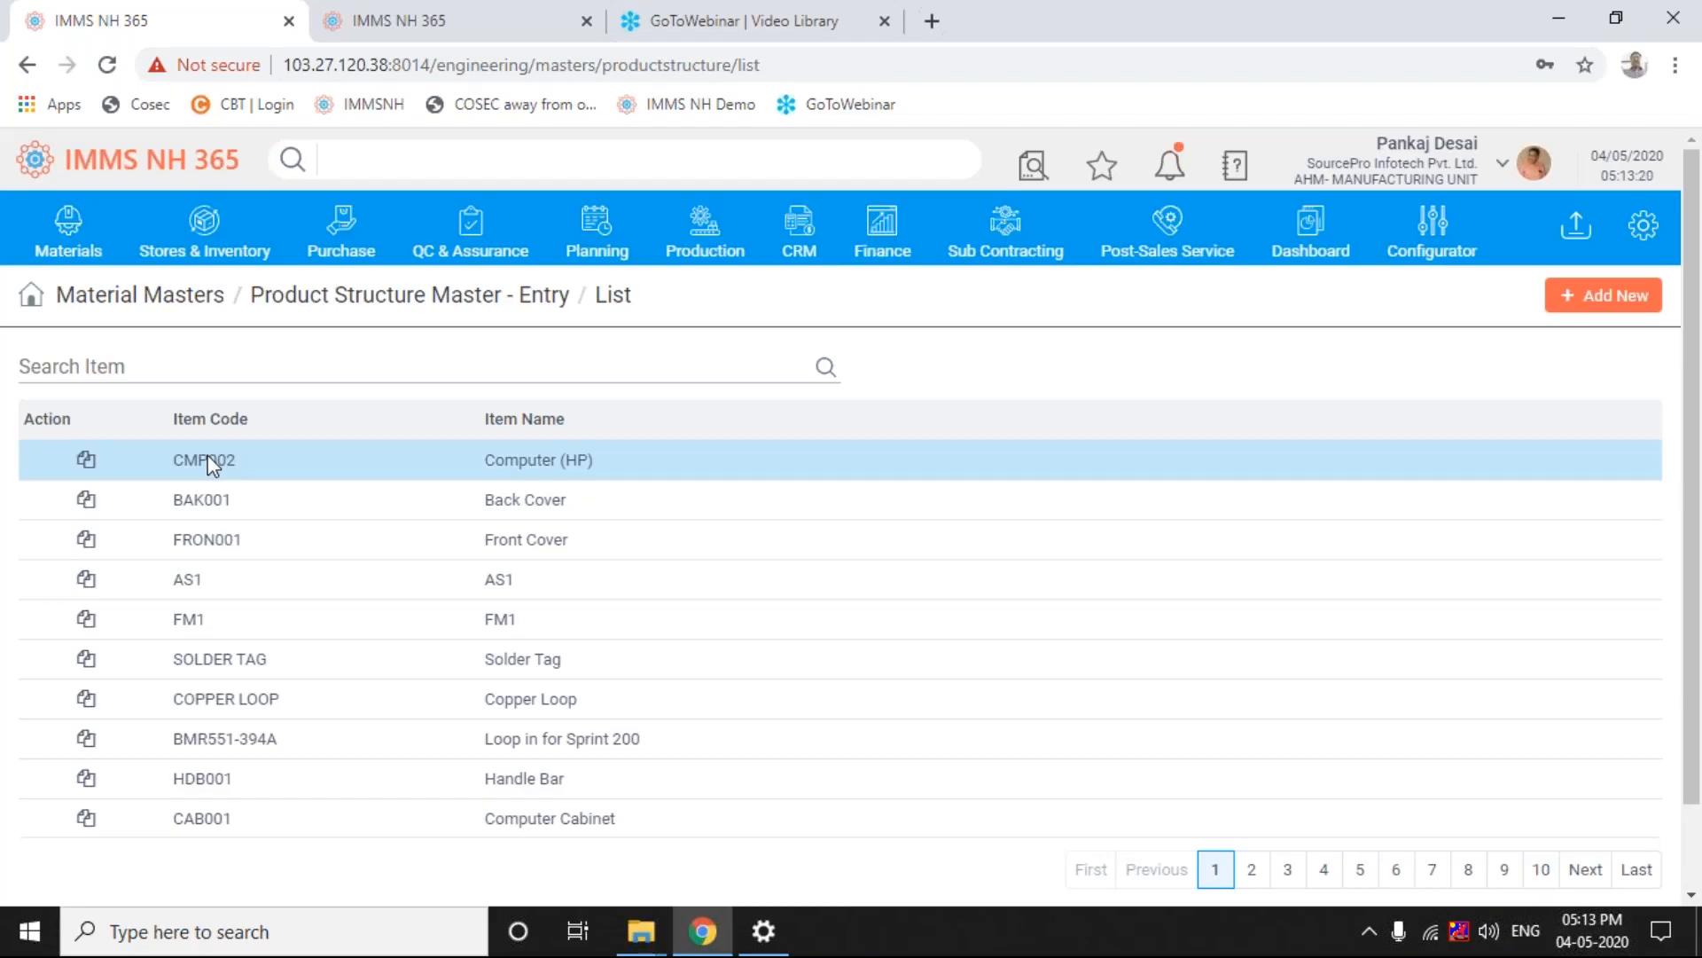
pyautogui.doubleClick(211, 463)
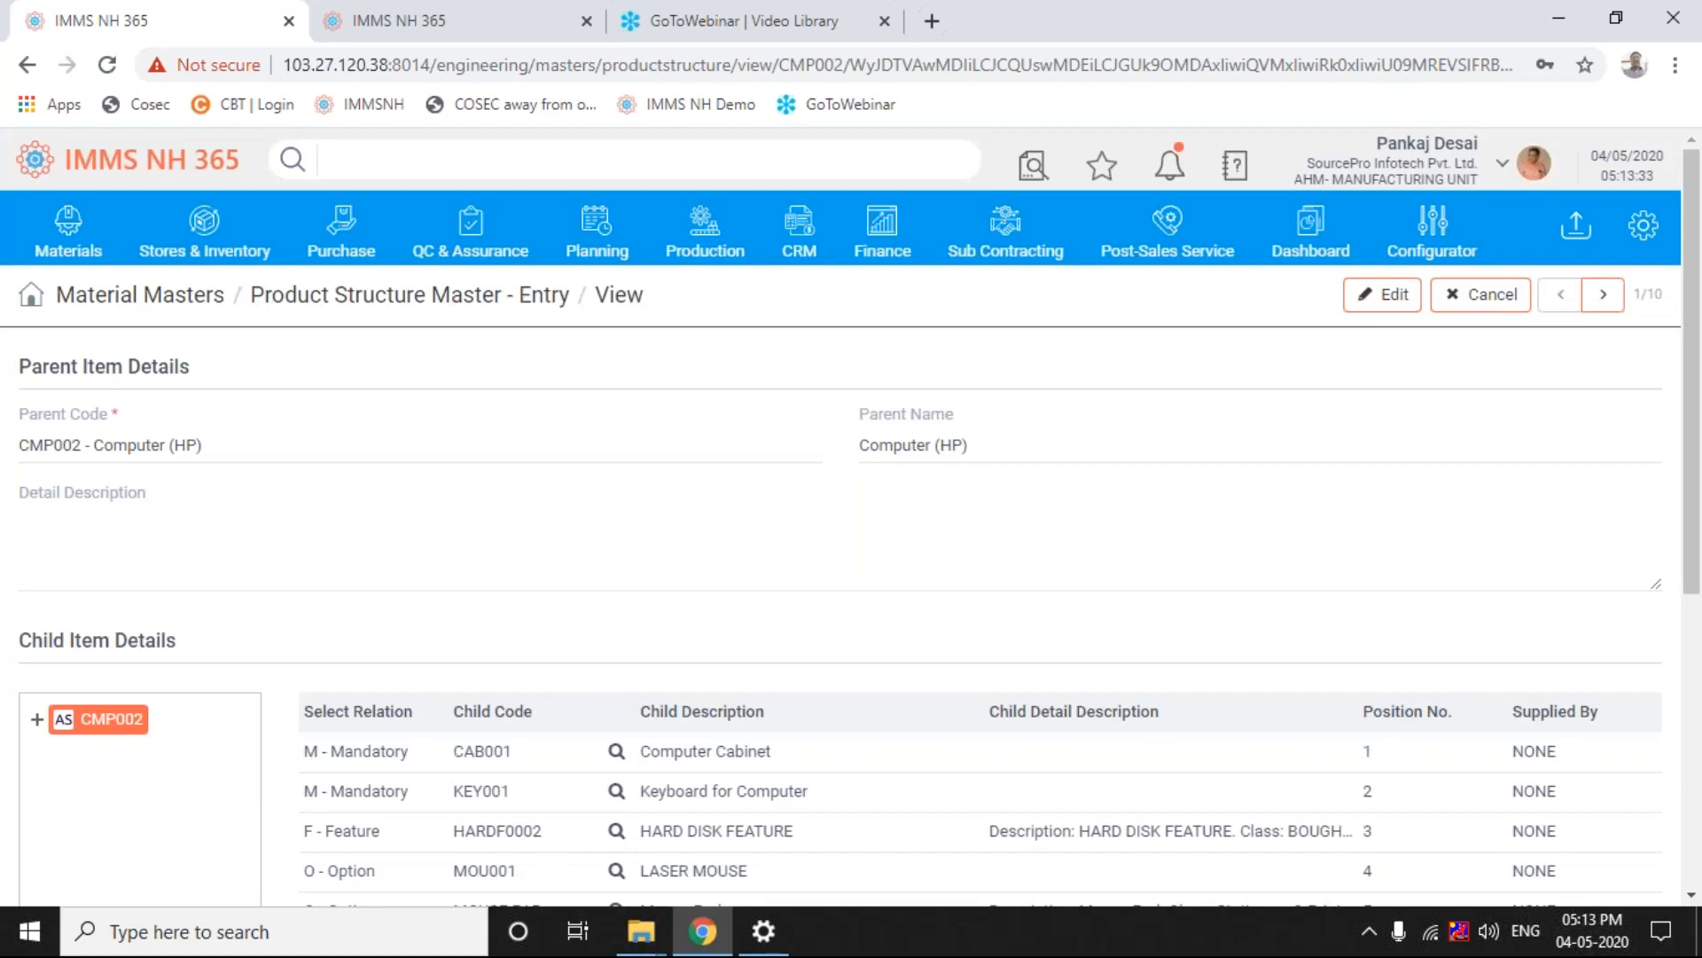
# Expand CMP002 in the structure tree and examine its direct child items.
pyautogui.click(36, 719)
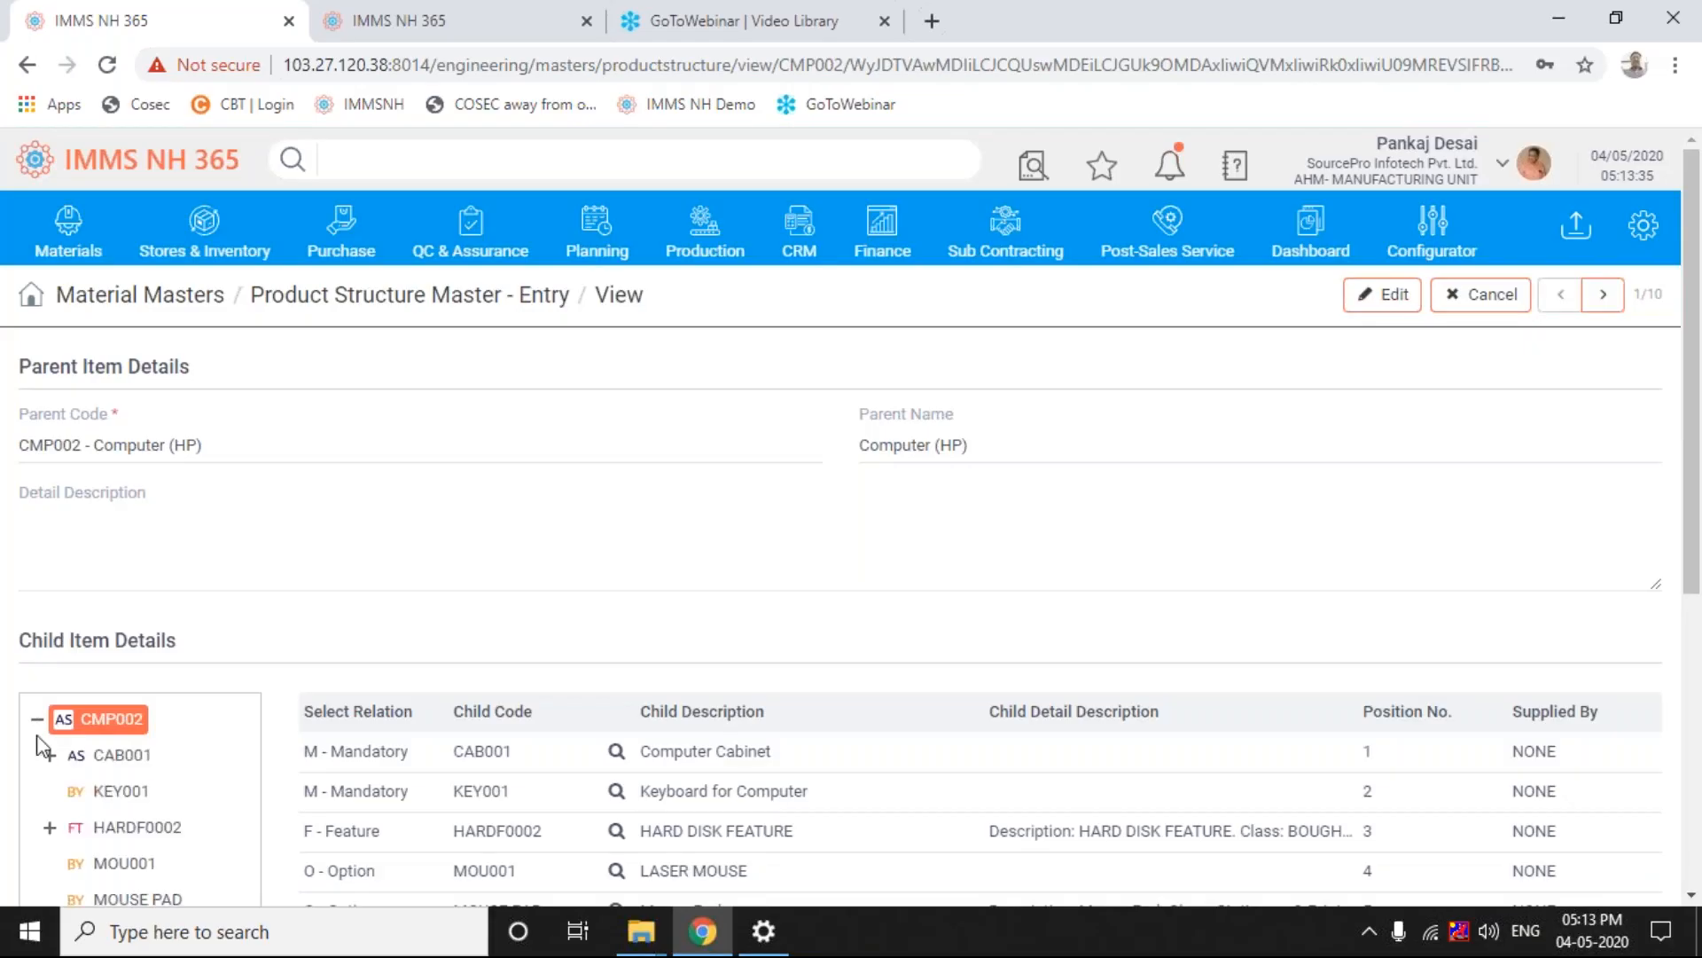
pyautogui.click(37, 719)
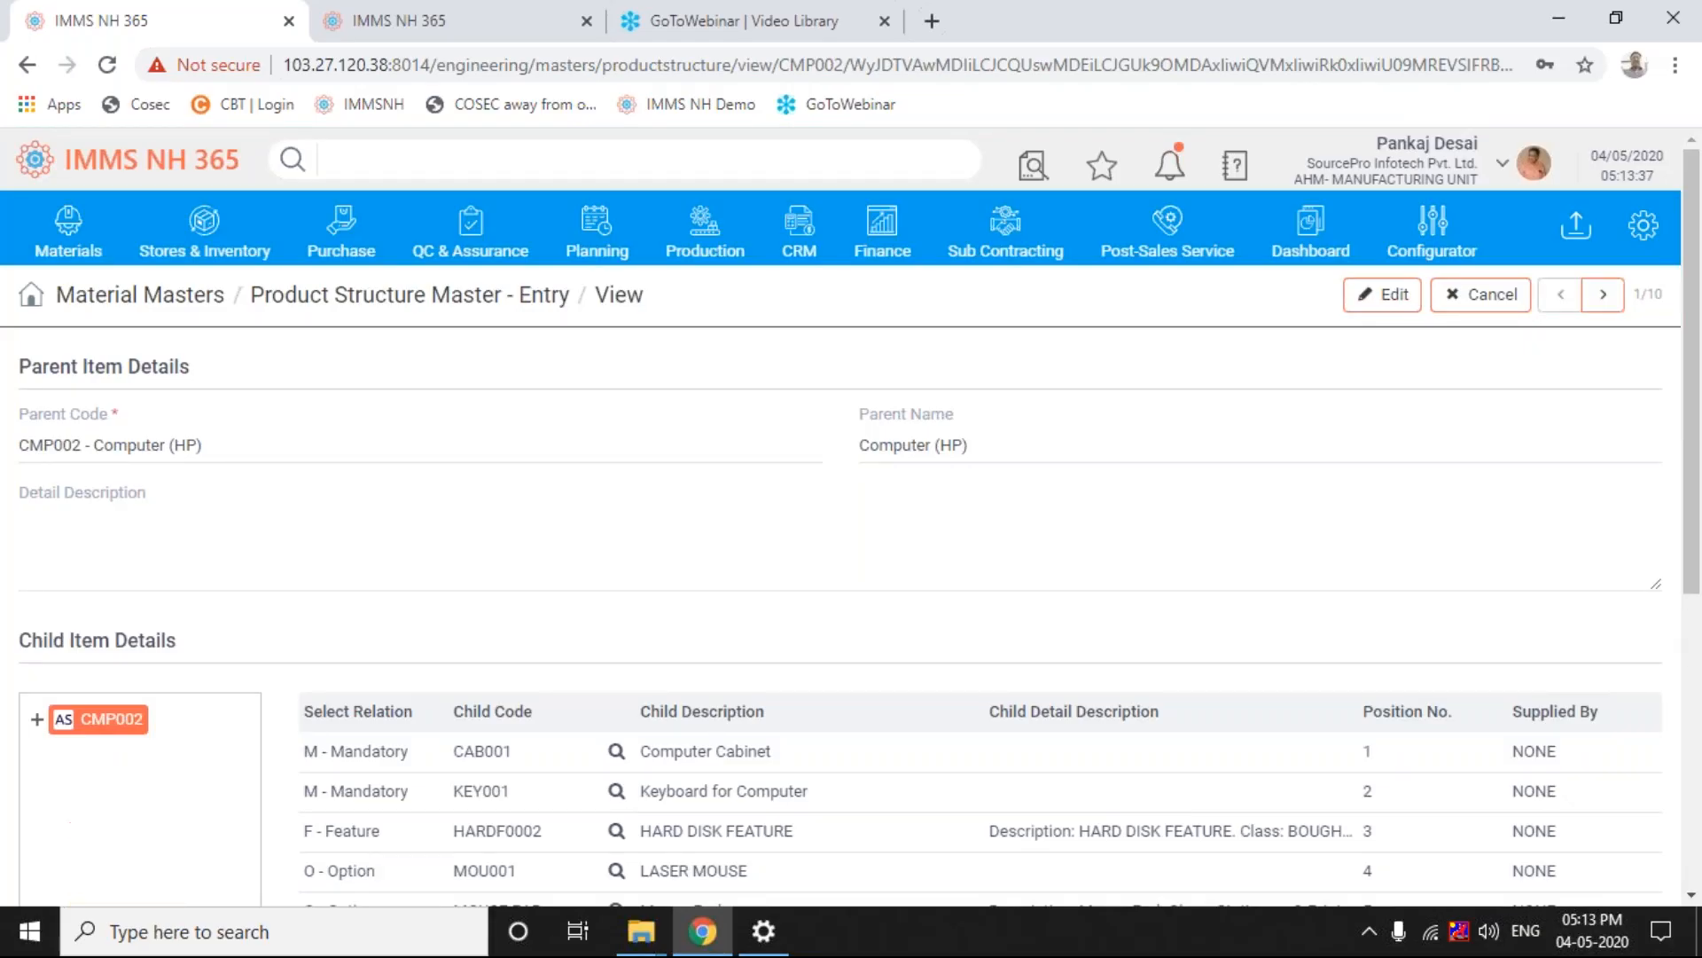
pyautogui.click(38, 720)
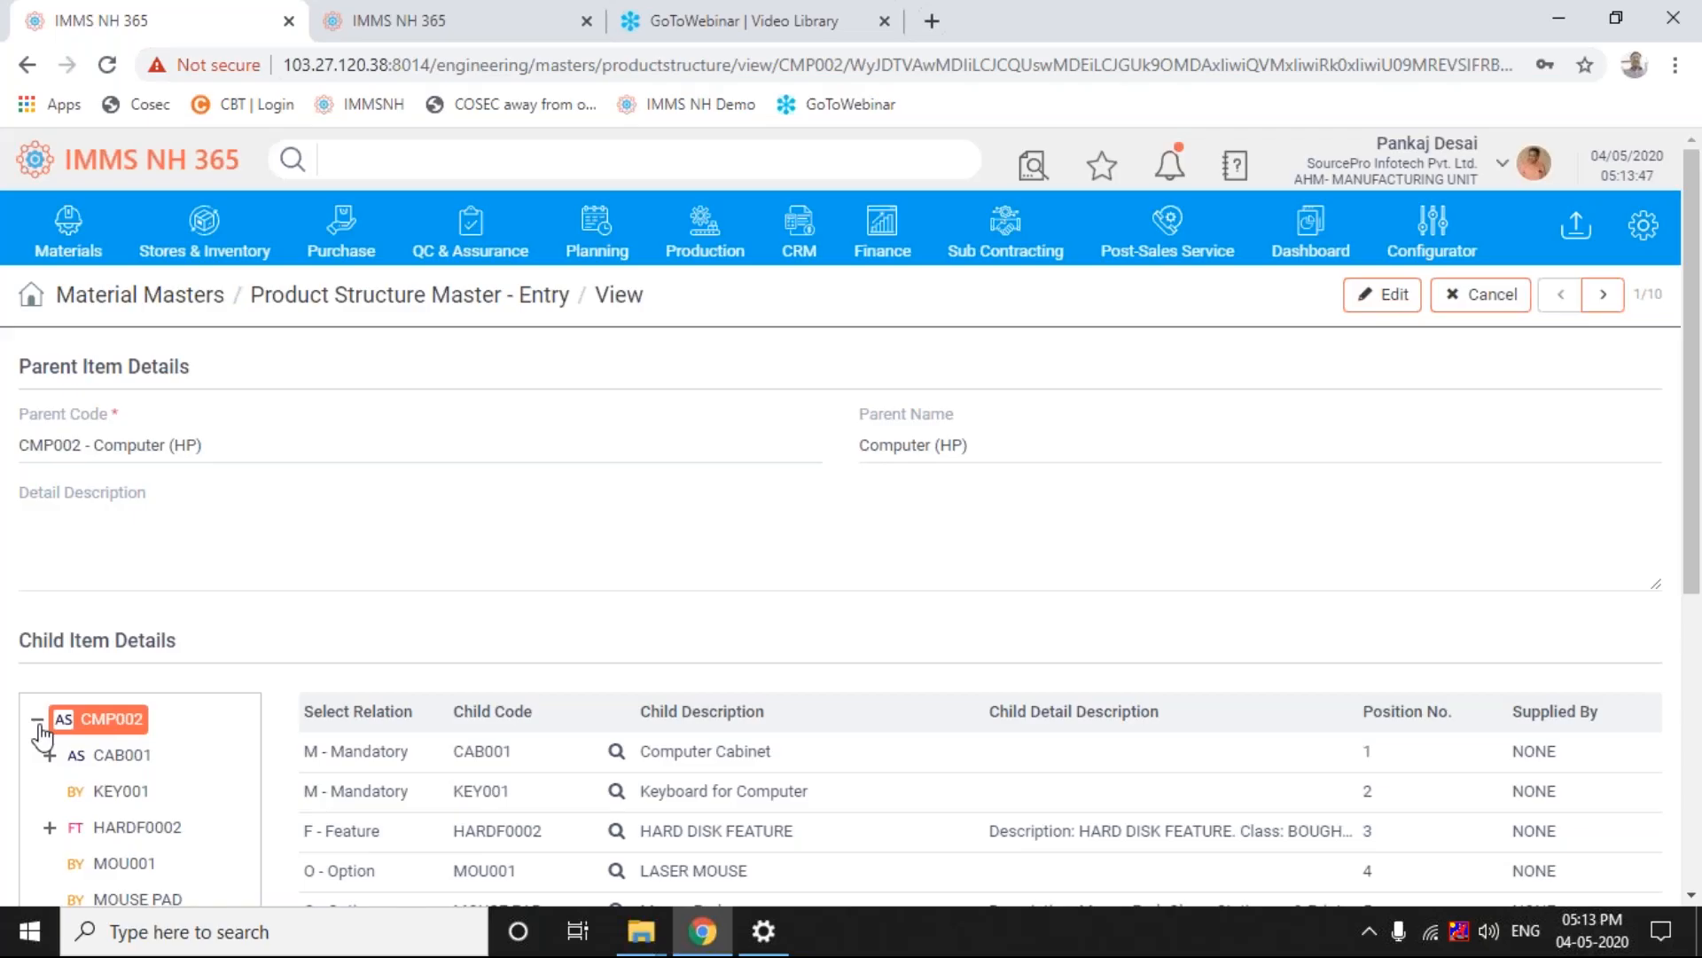
pyautogui.click(1693, 898)
pyautogui.scroll(-2, 1695, 902)
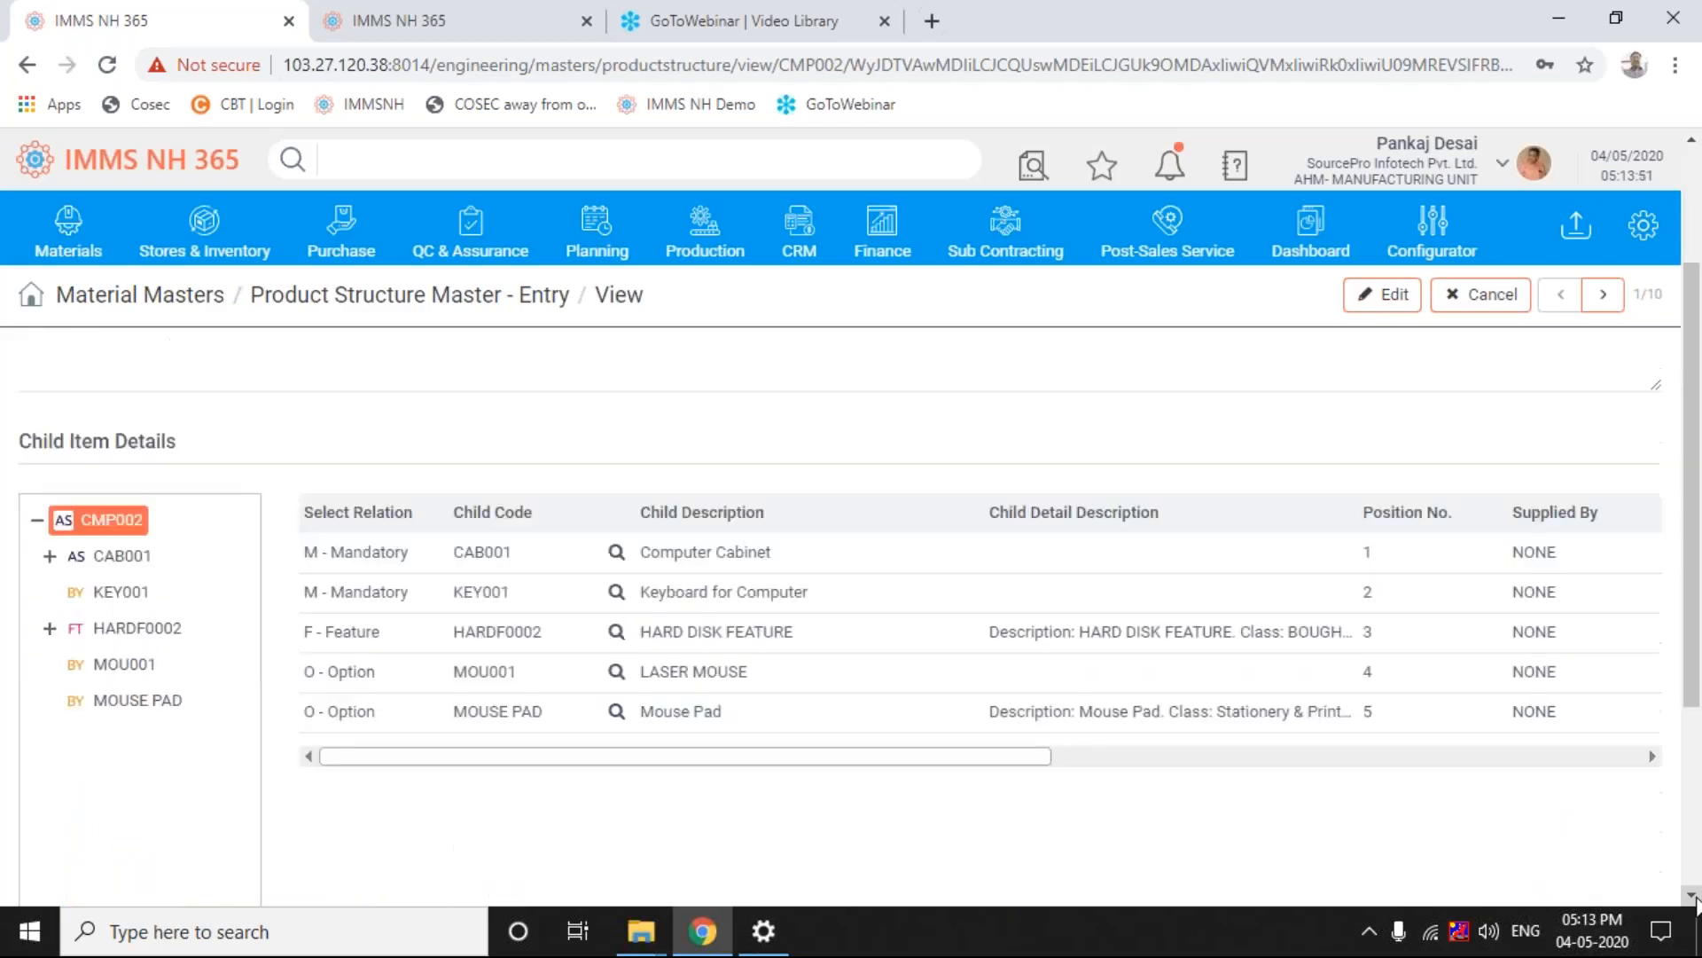
# Expand the CAB001, FRON001 and HARDF0002 branches of the CMP002 structure to examine their components.
pyautogui.click(46, 557)
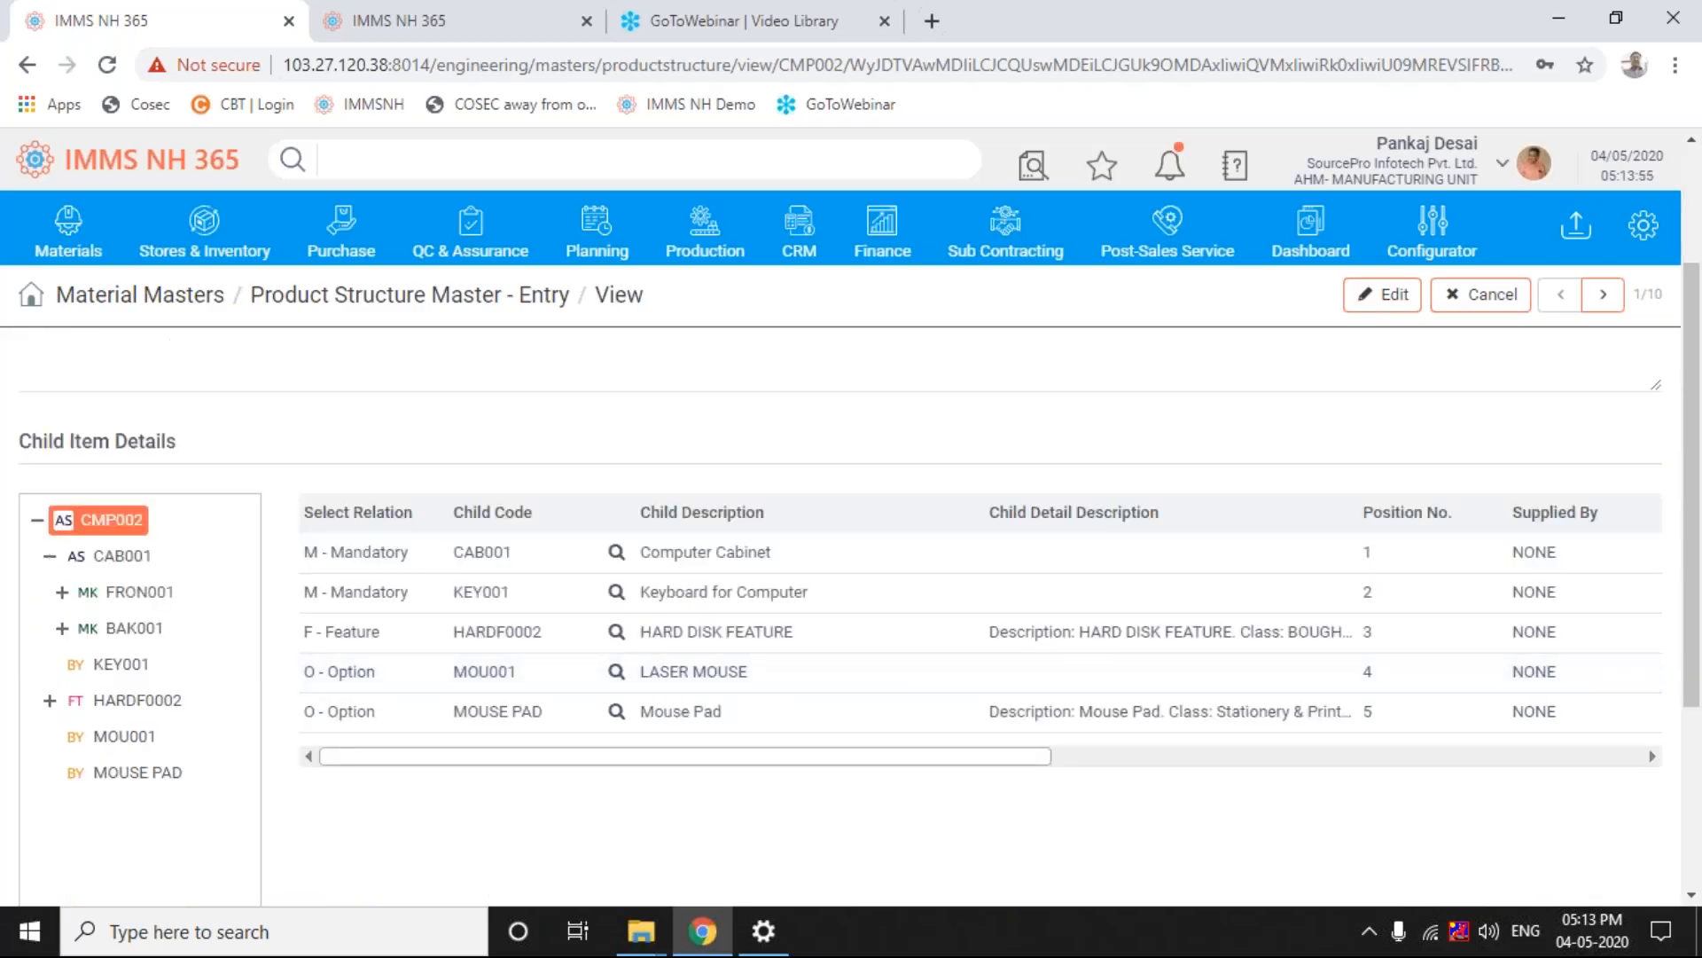
pyautogui.click(62, 593)
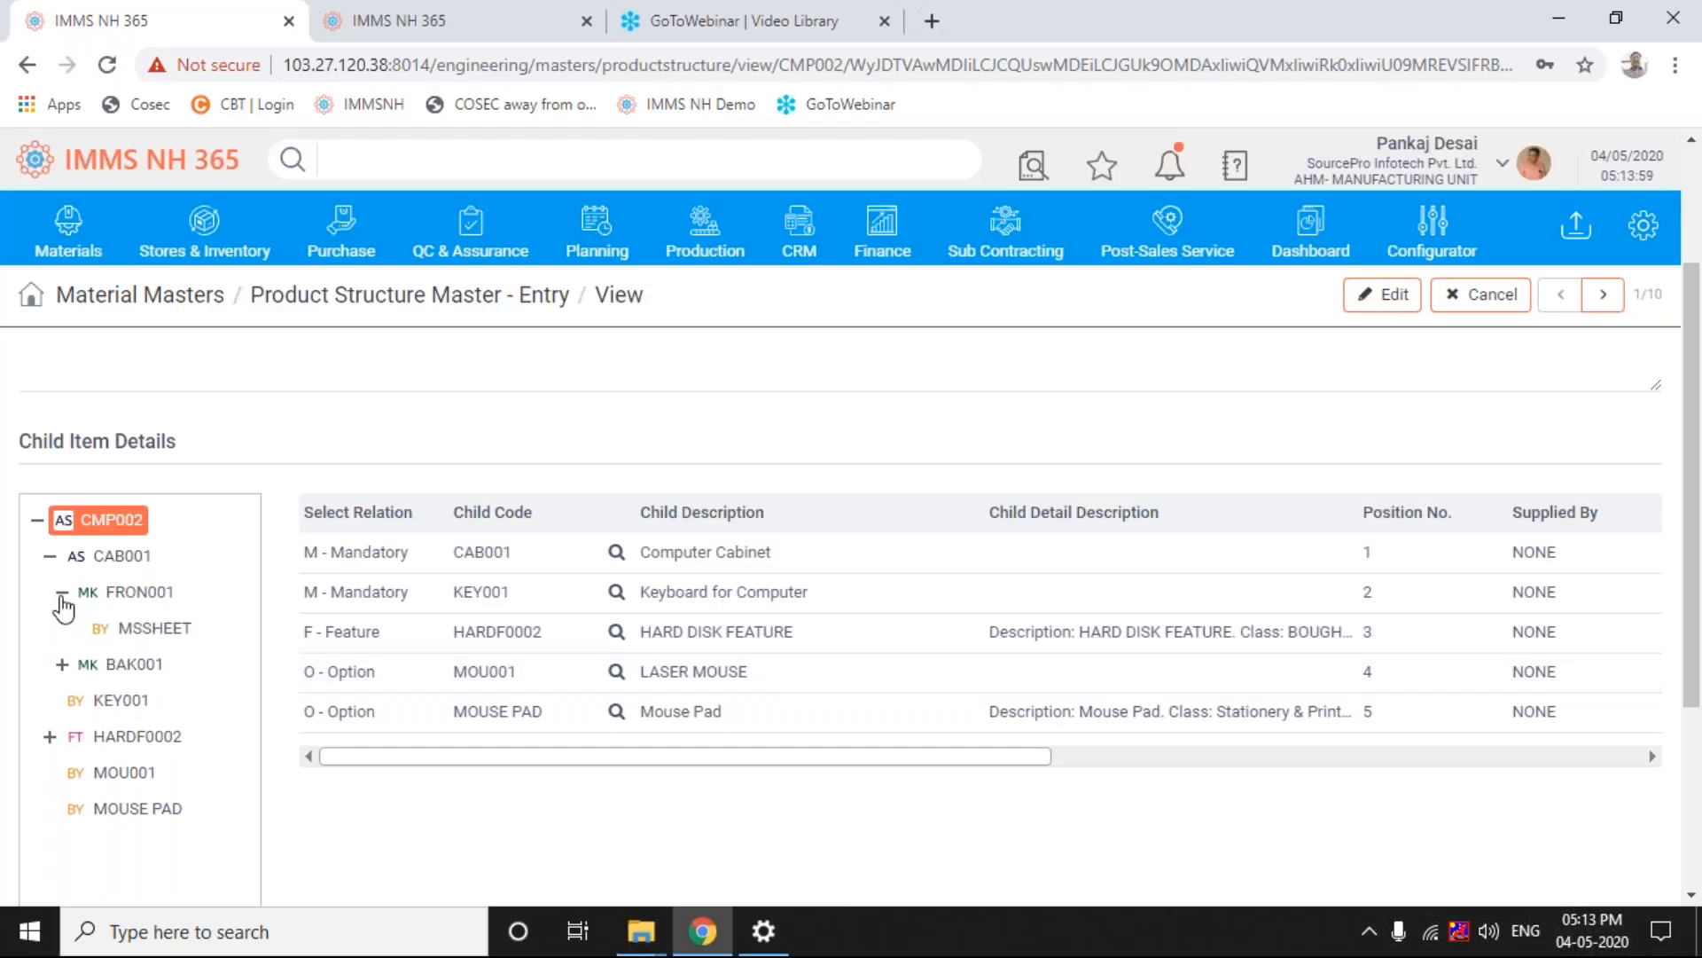
pyautogui.click(60, 666)
pyautogui.click(61, 667)
pyautogui.click(51, 743)
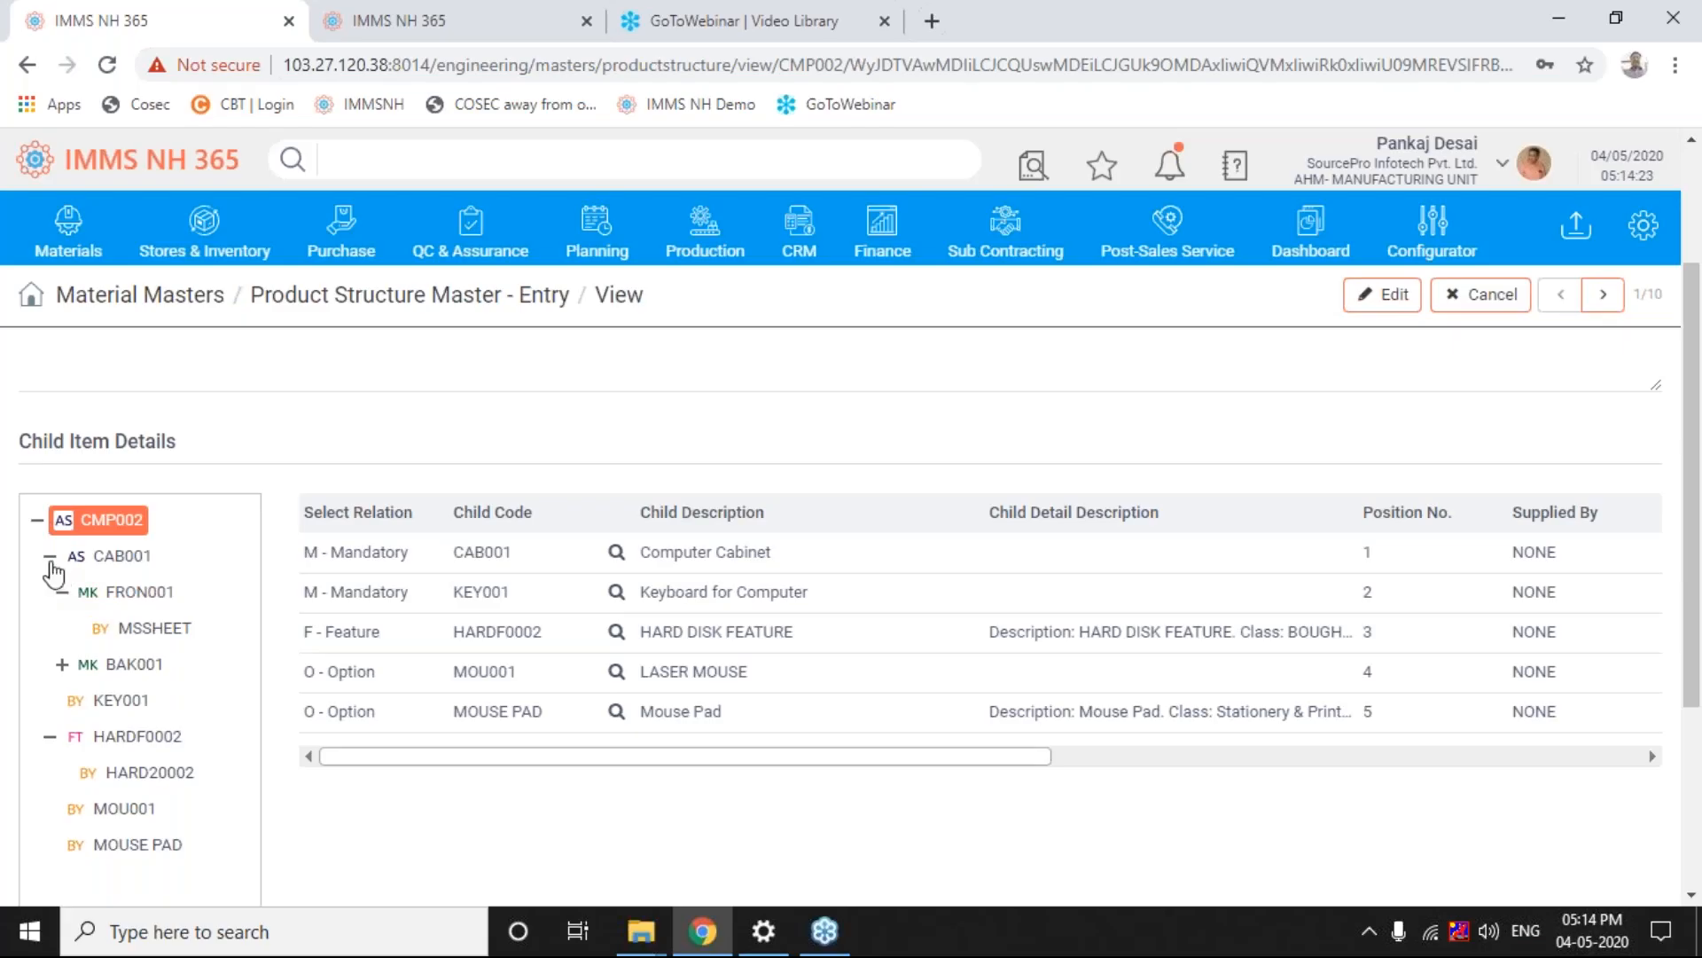
# Collapse the CAB001 and HARDF0002 branches and examine the relation types of CMP002's direct child items, starting with the Computer Cabinet.
pyautogui.click(51, 557)
pyautogui.click(50, 629)
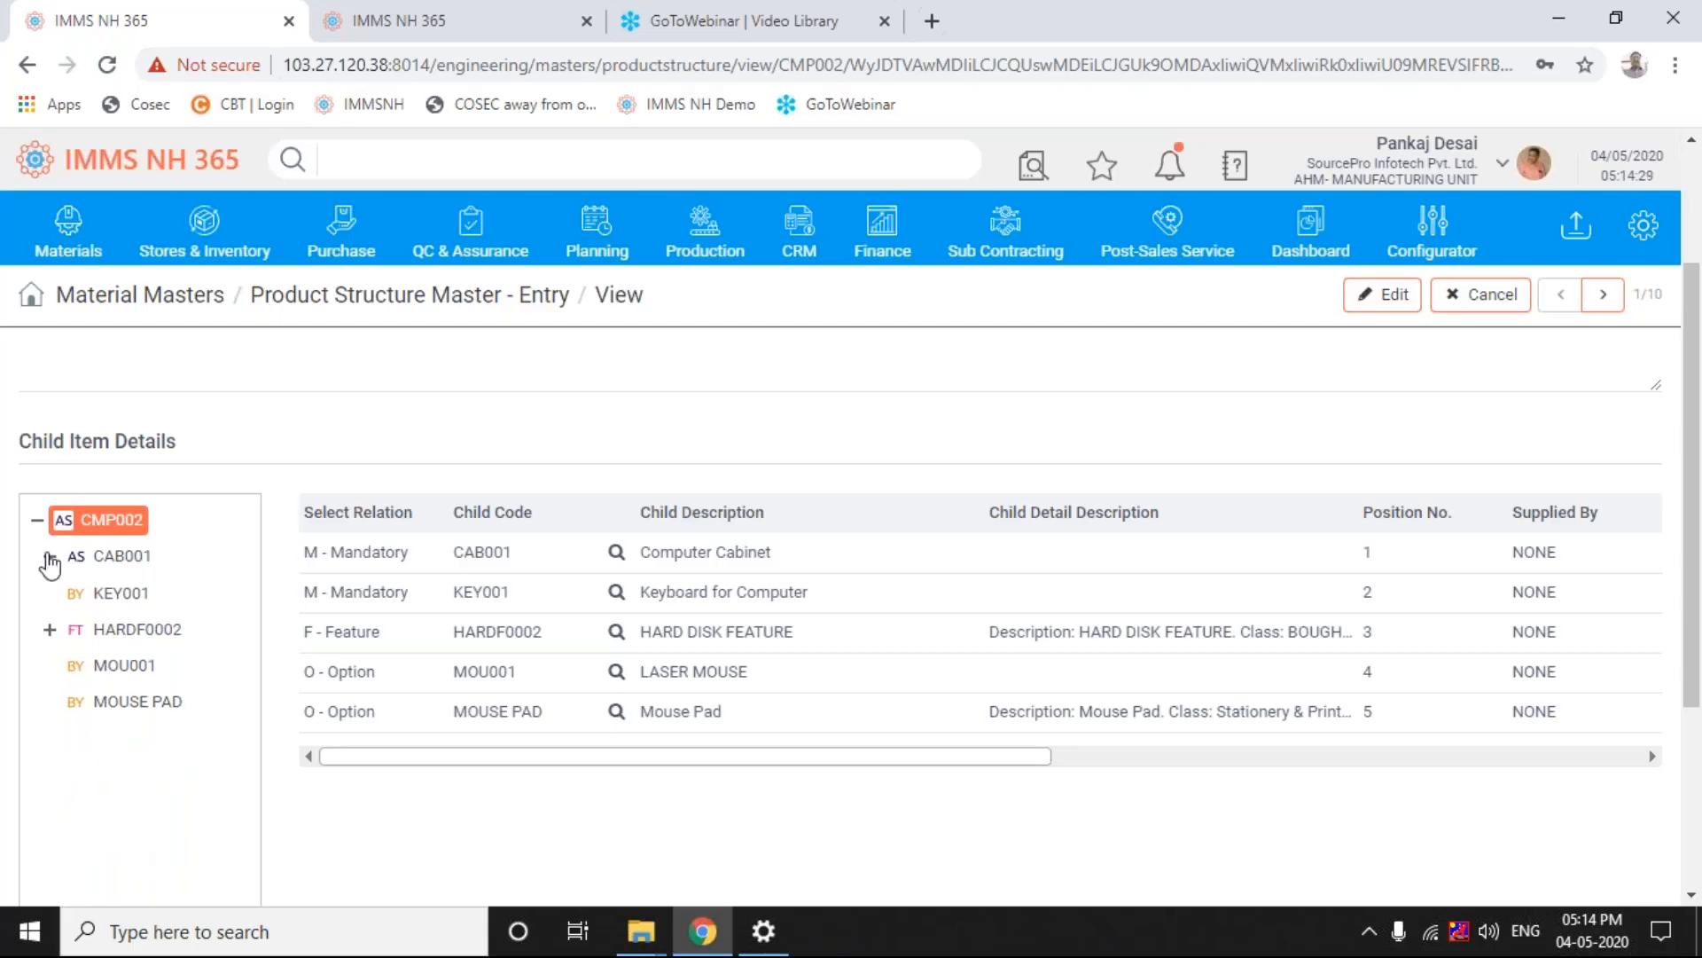
pyautogui.click(49, 557)
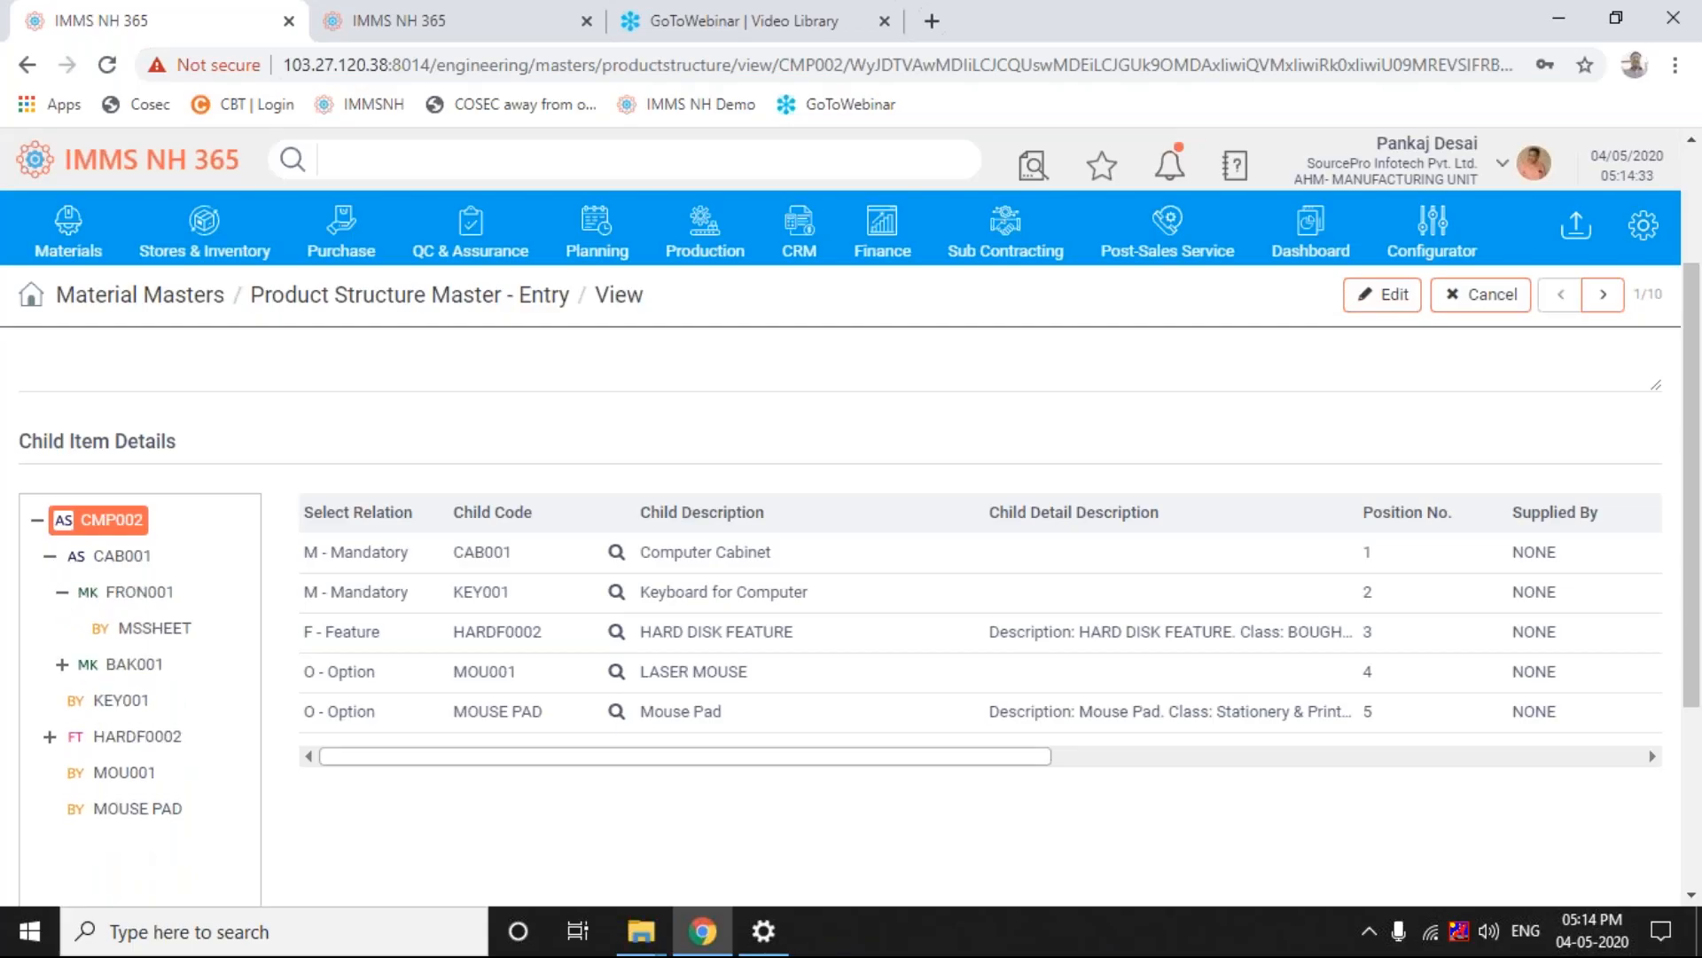
pyautogui.click(52, 556)
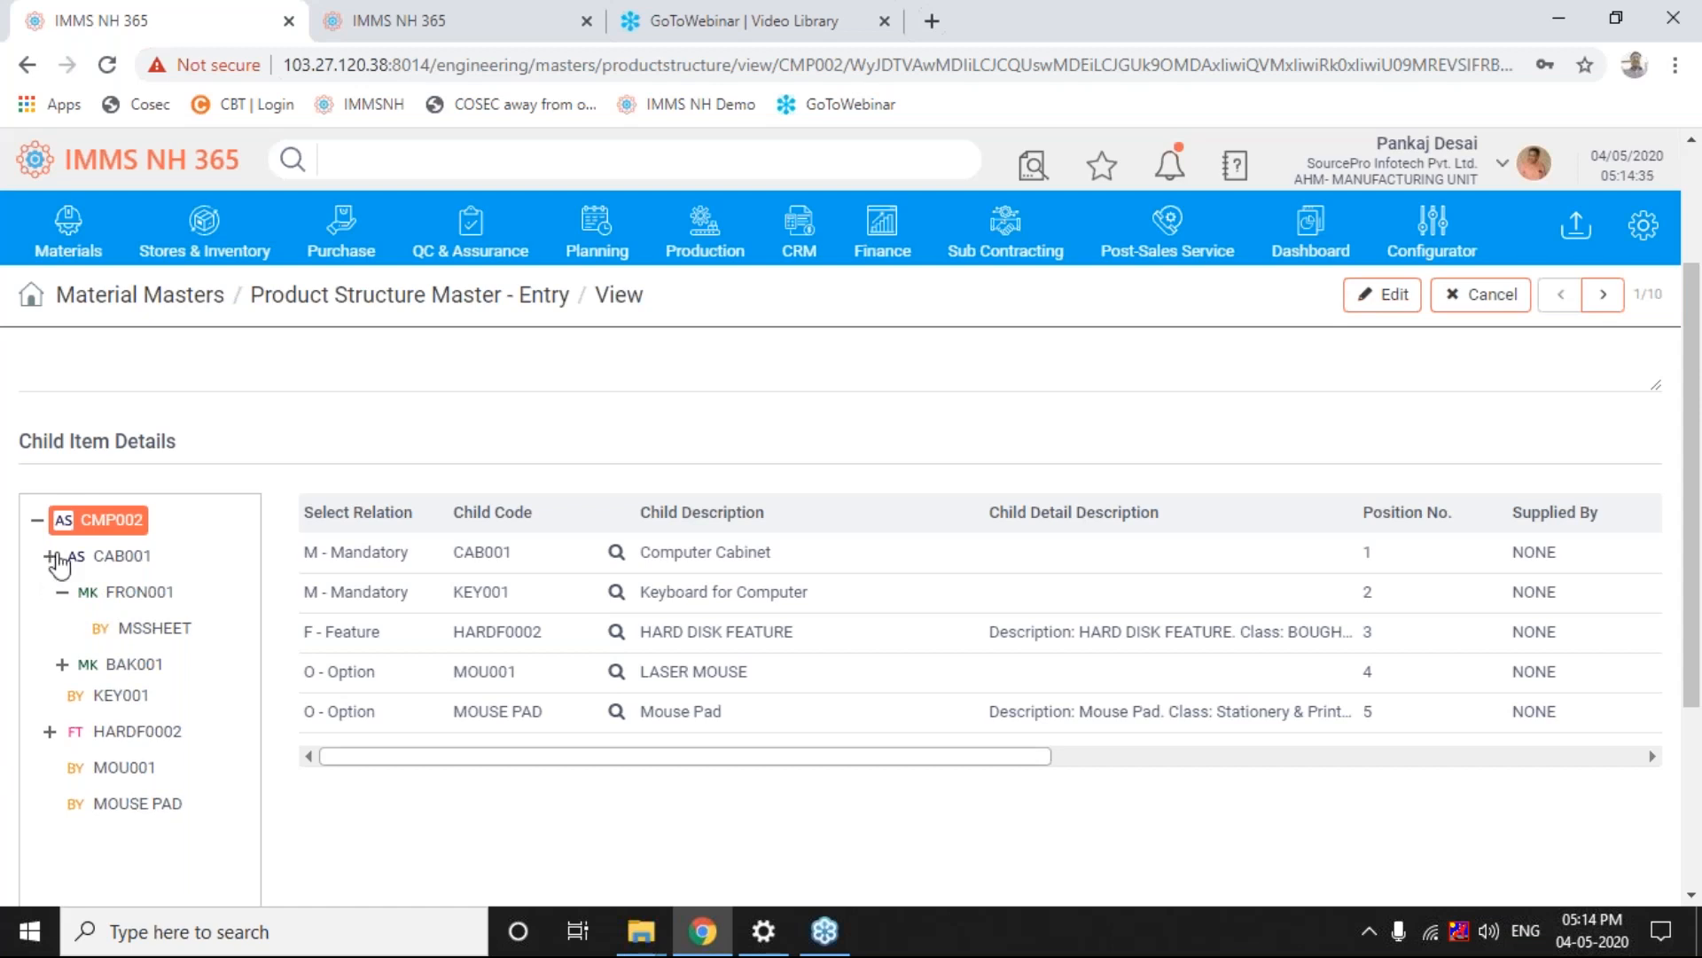
pyautogui.click(93, 560)
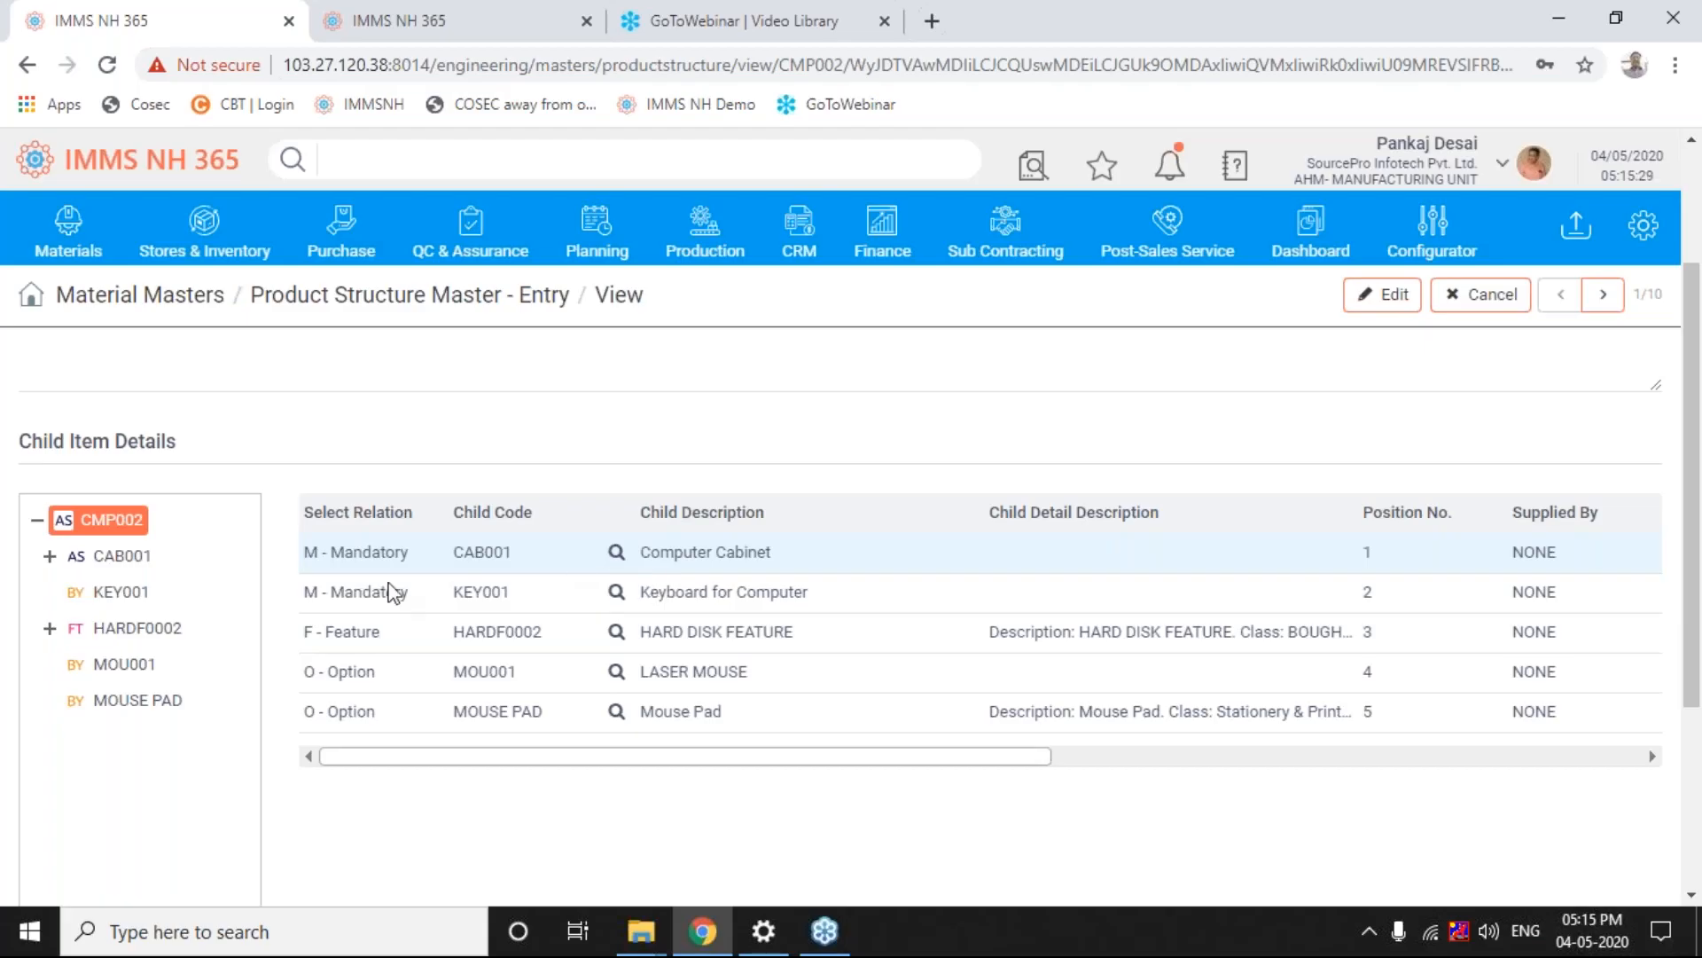
pyautogui.click(310, 556)
pyautogui.click(121, 592)
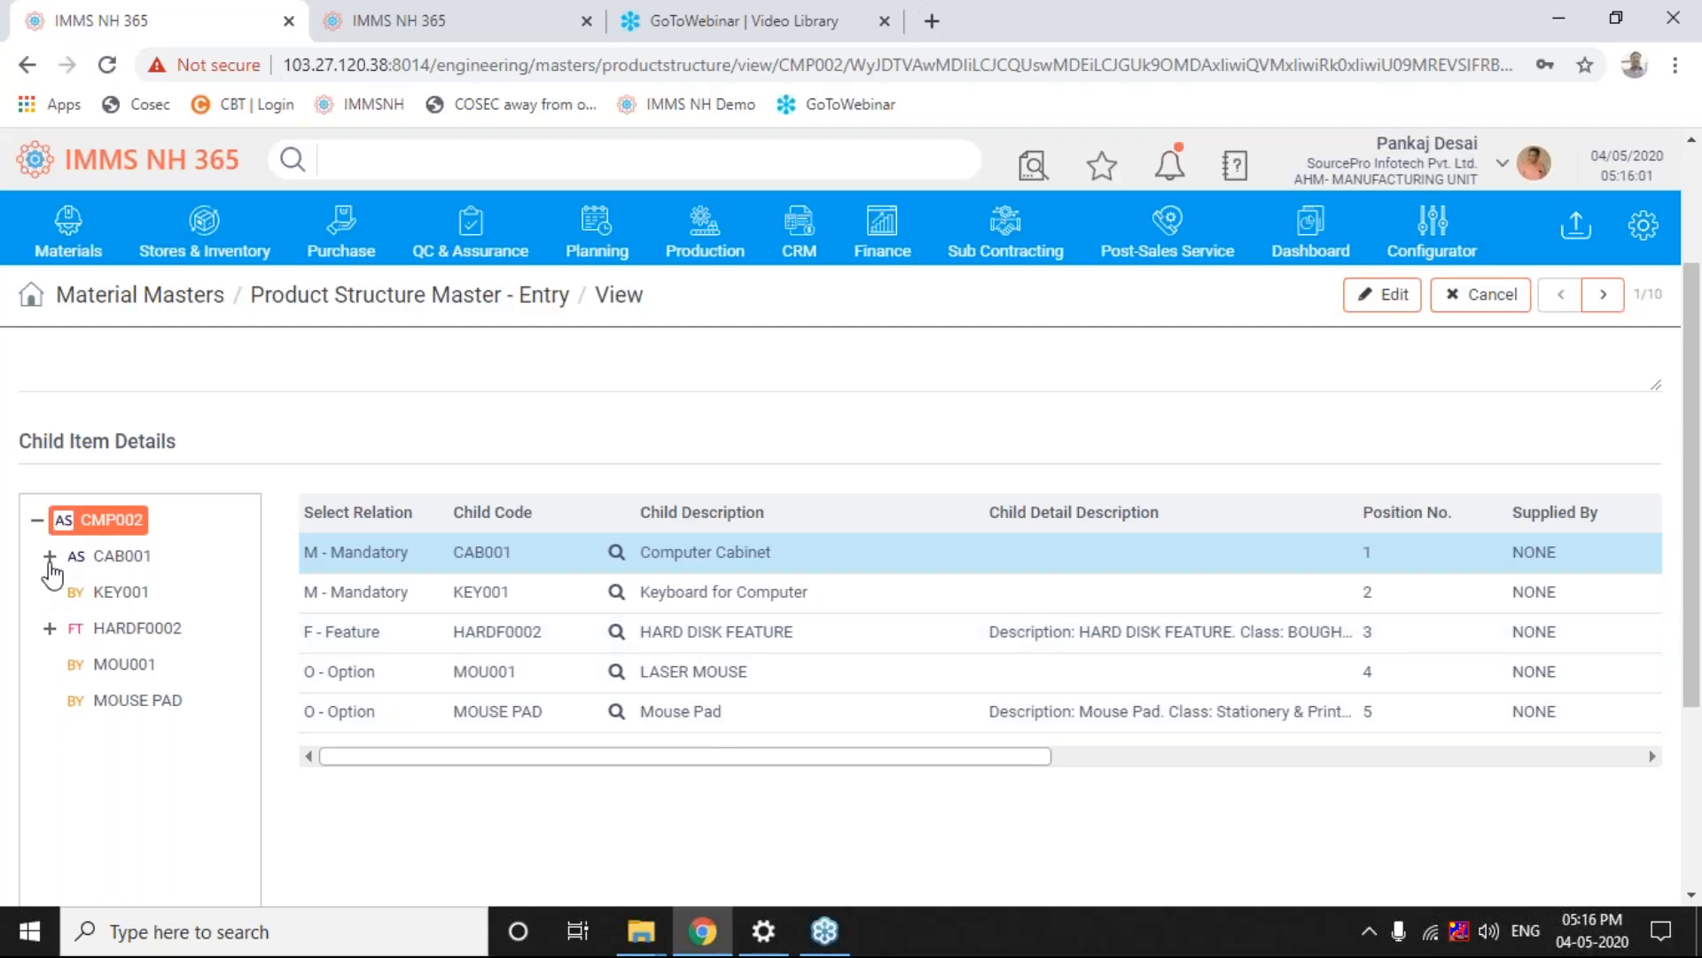
# Show the child items of the CAB001 assembly and examine its FRON001 and BAK001 branches.
pyautogui.click(49, 559)
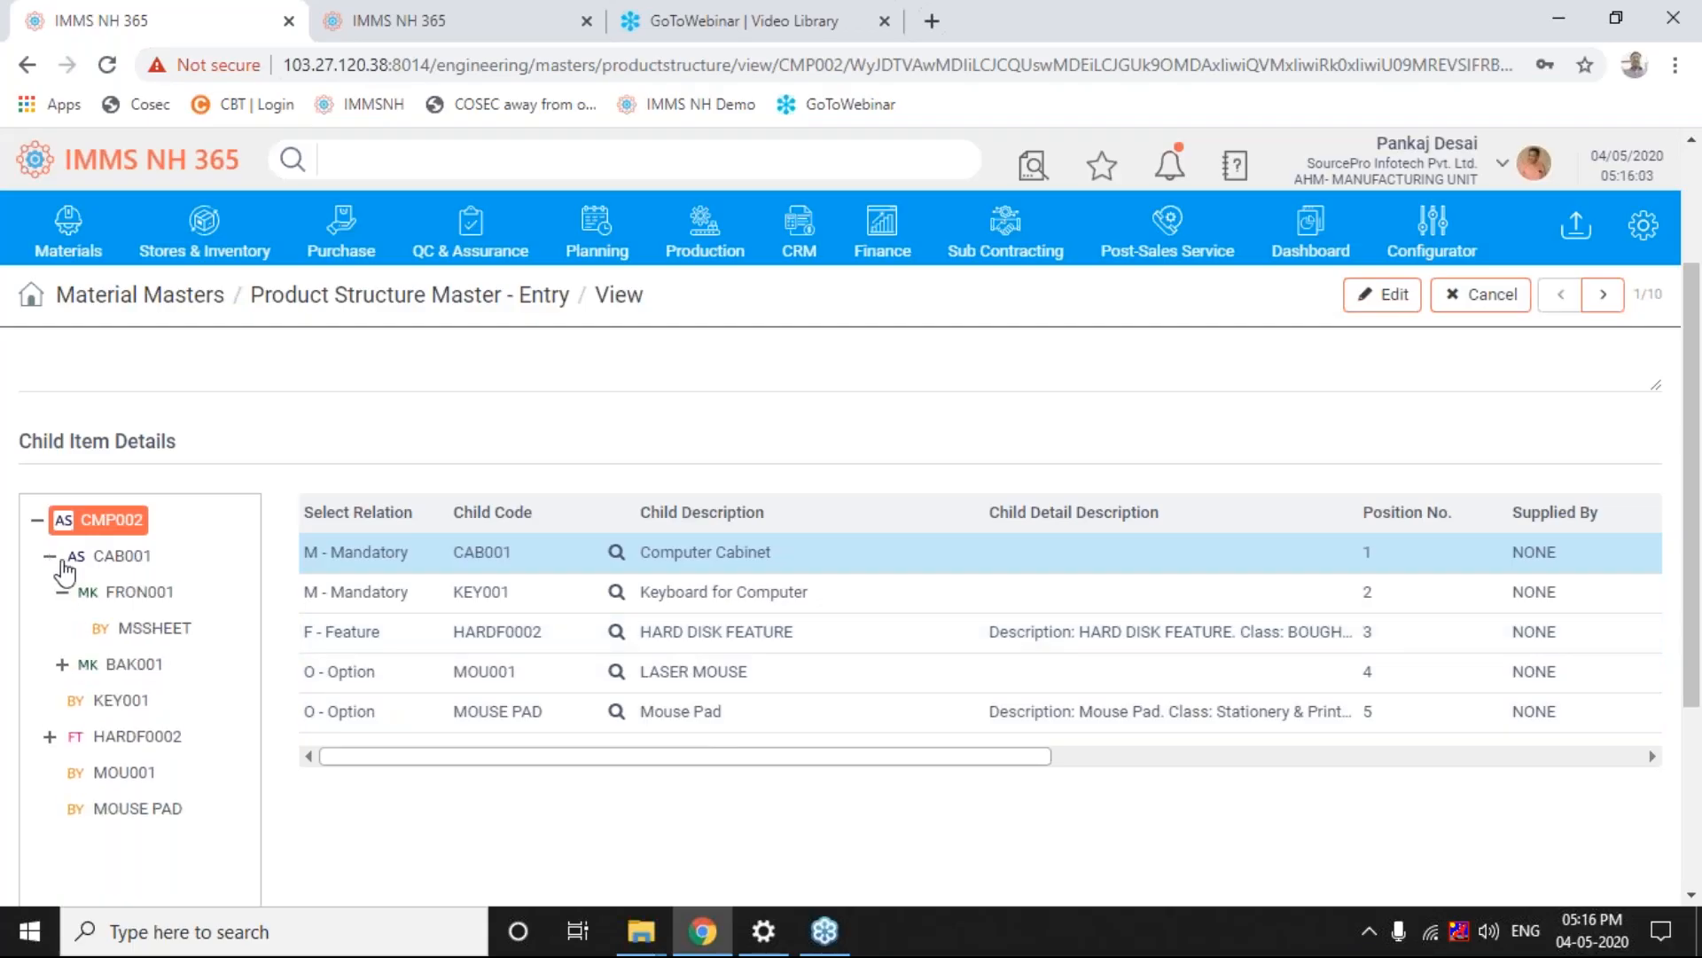
pyautogui.click(109, 562)
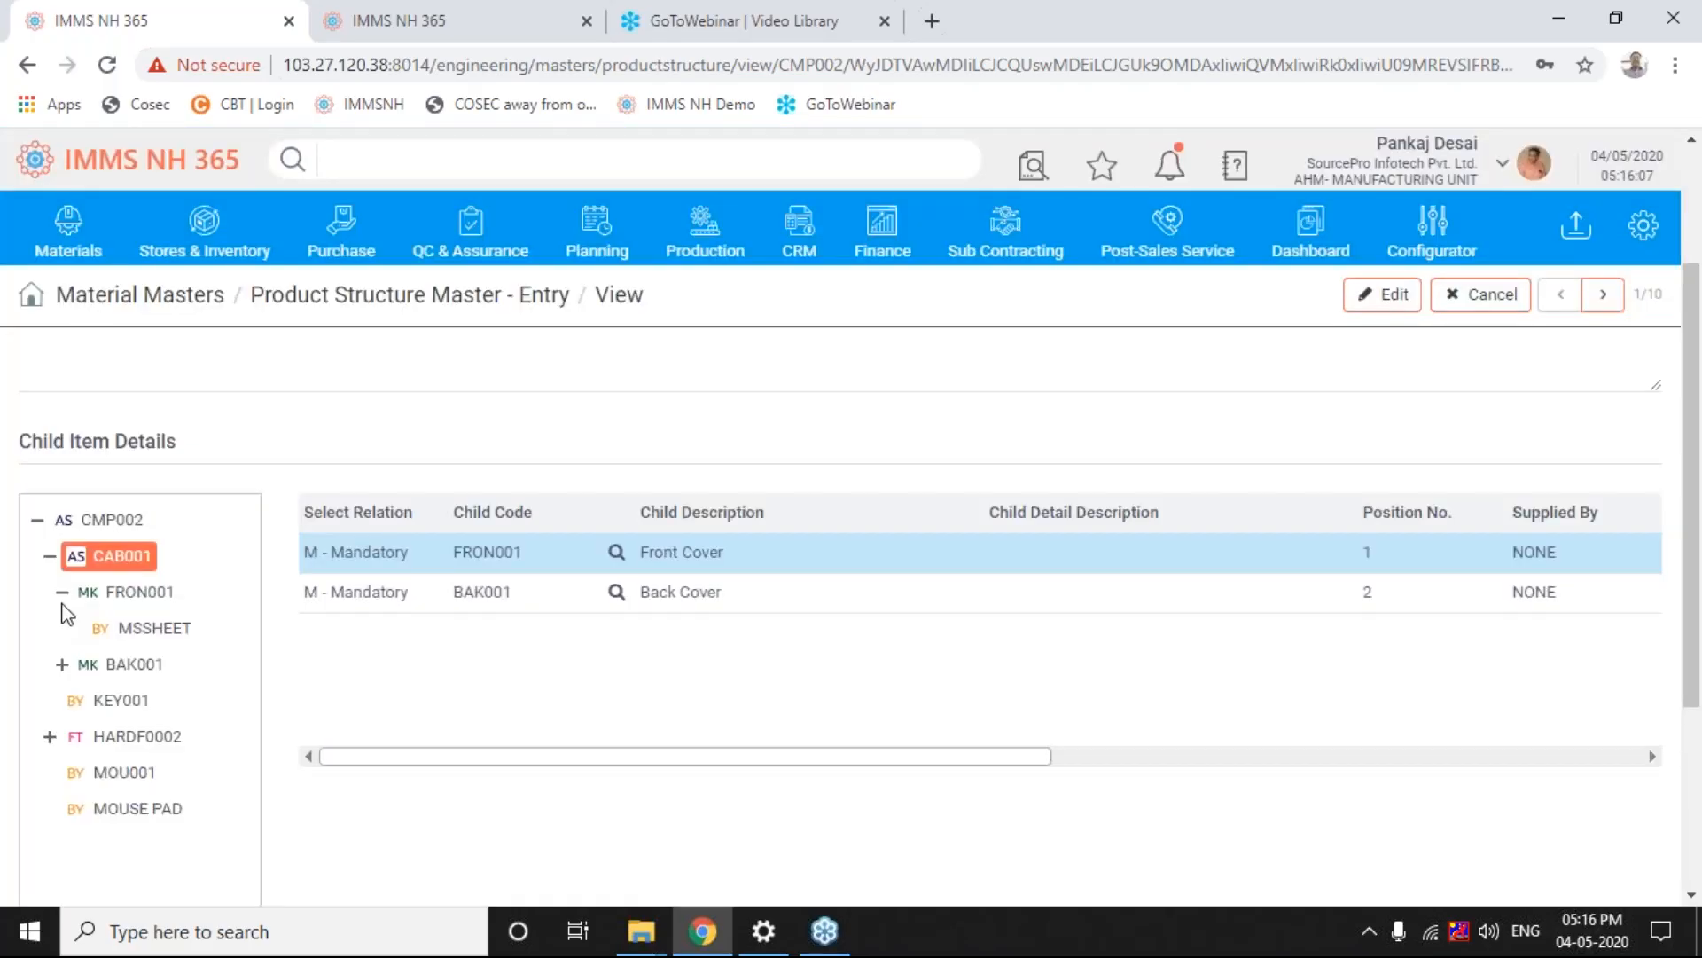
pyautogui.click(62, 592)
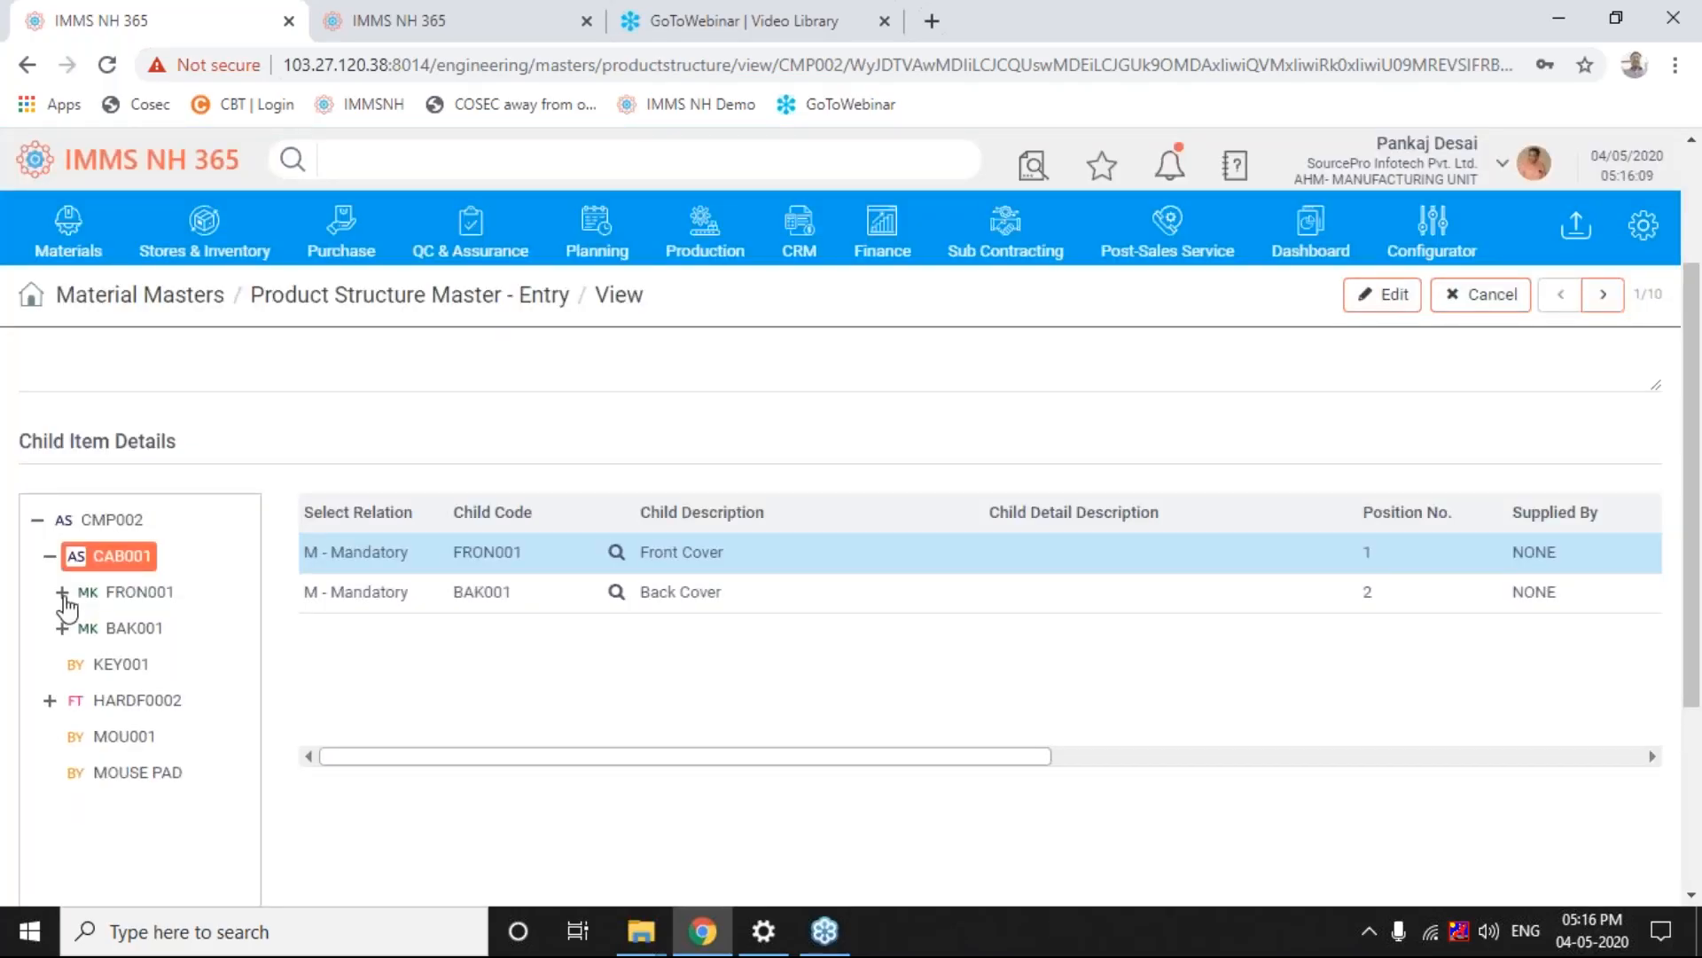
pyautogui.click(111, 632)
pyautogui.click(164, 597)
pyautogui.click(63, 591)
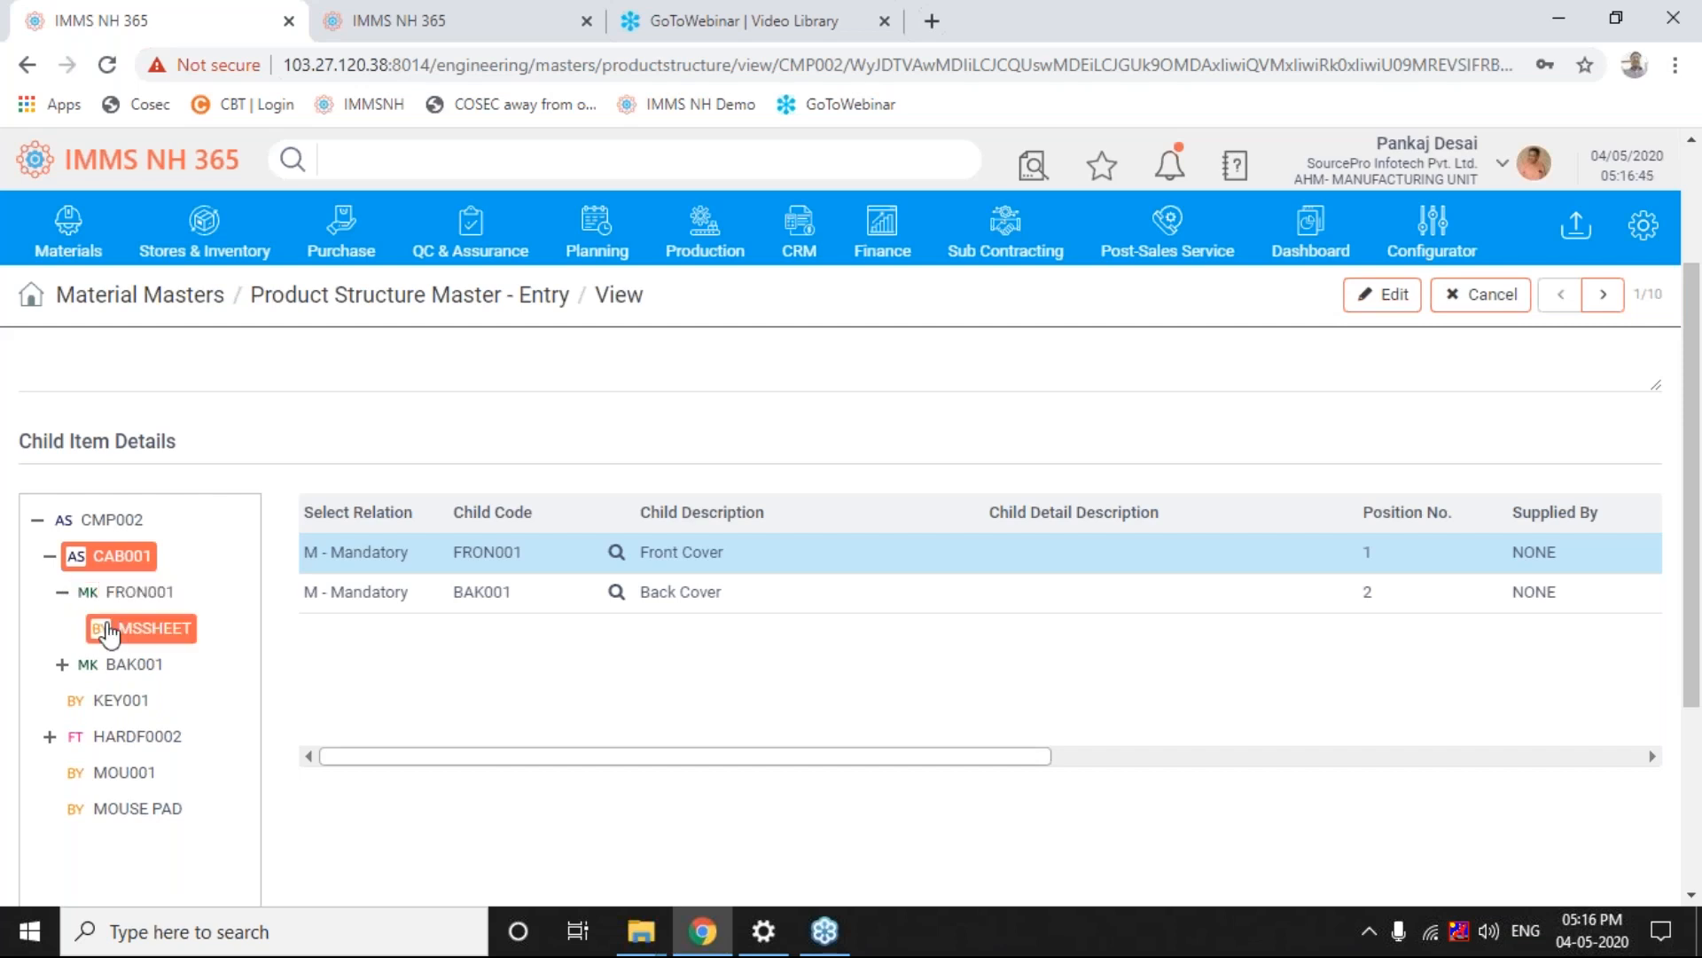
# Show the child items of FRON001 and BAK001, and collapse the FRON001 branch.
pyautogui.click(126, 591)
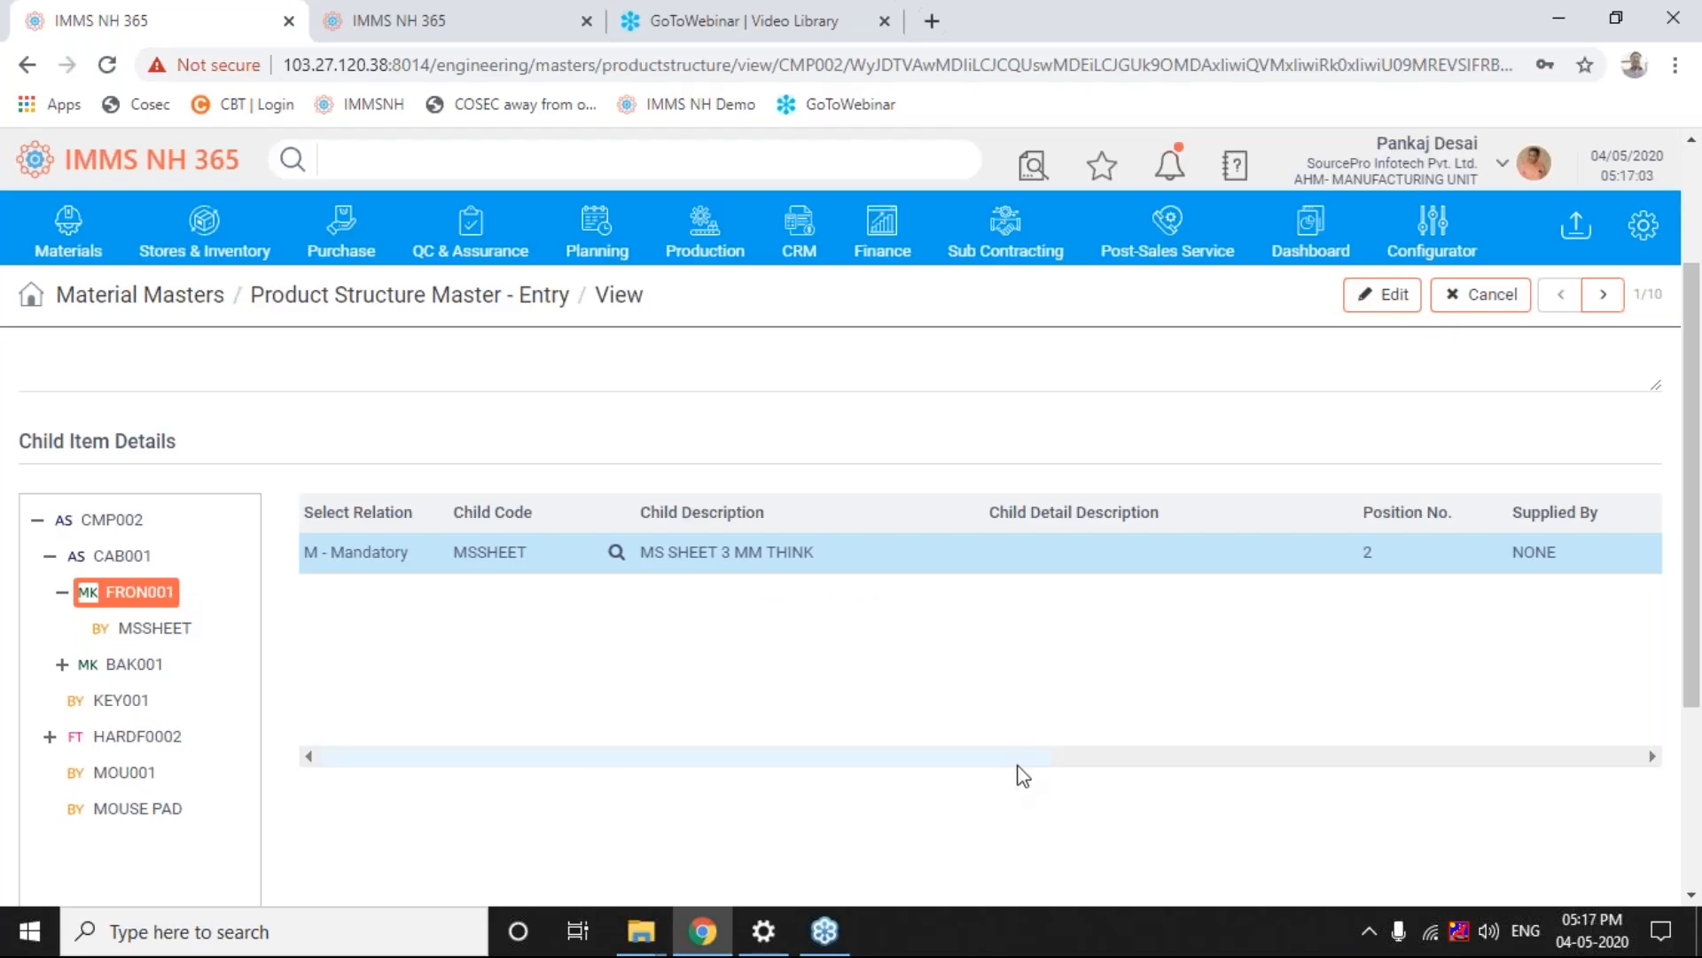
pyautogui.moveTo(1020, 759); pyautogui.dragTo(827, 786)
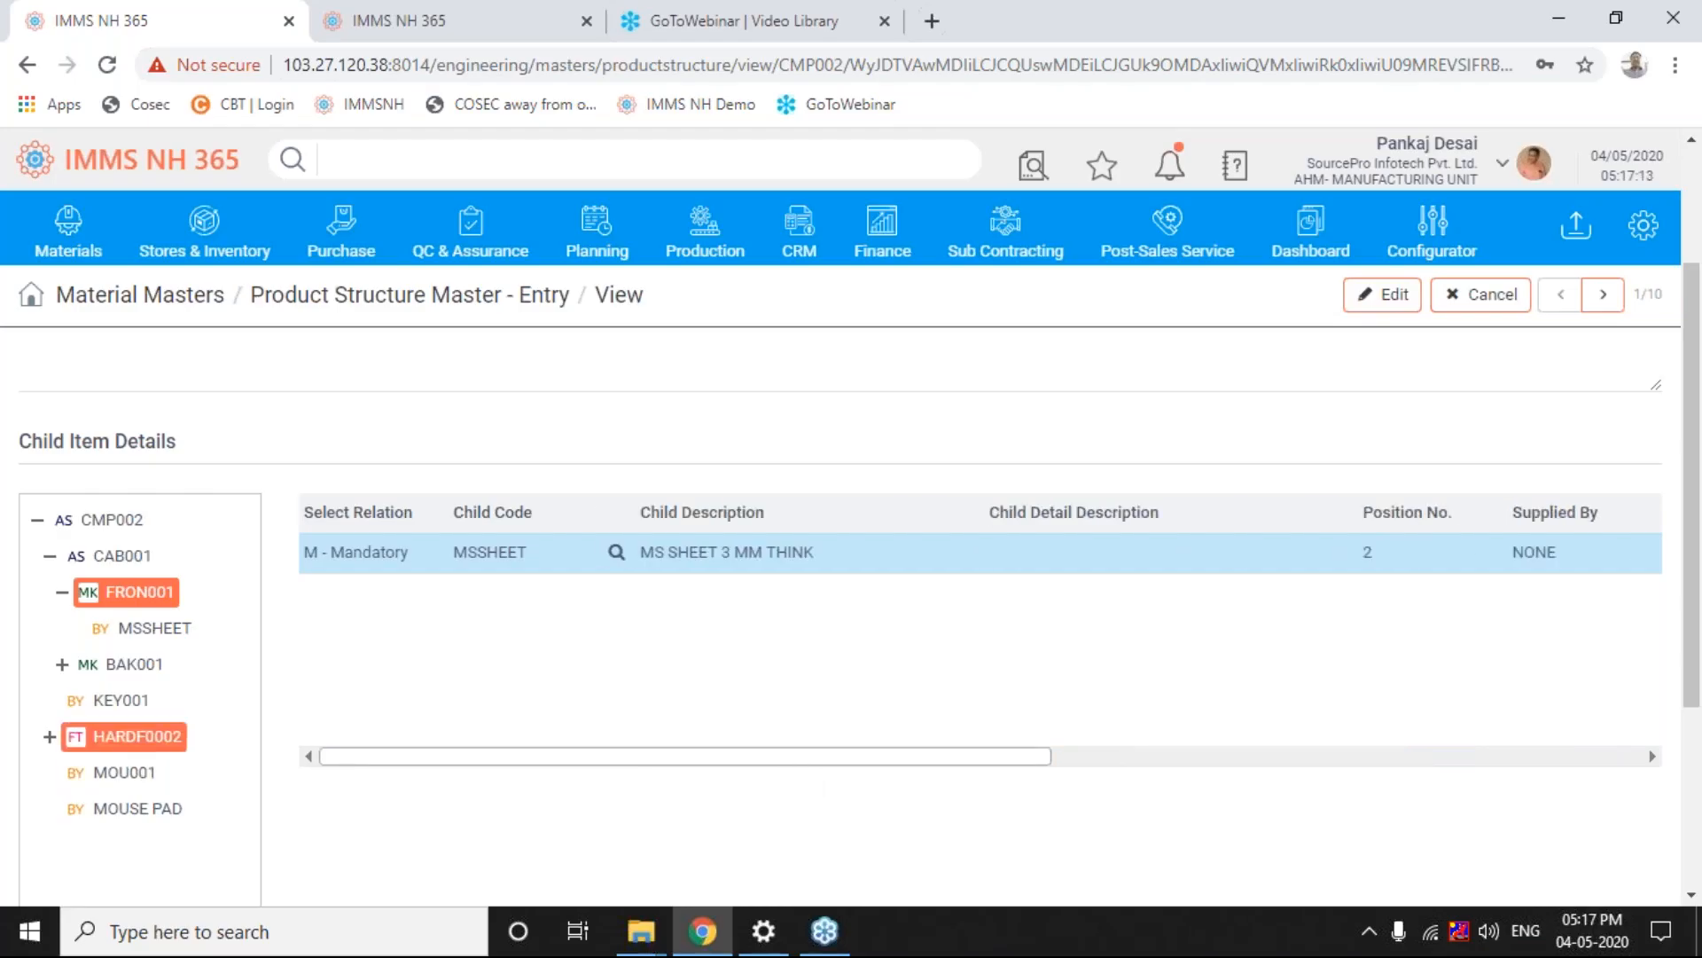
pyautogui.click(149, 666)
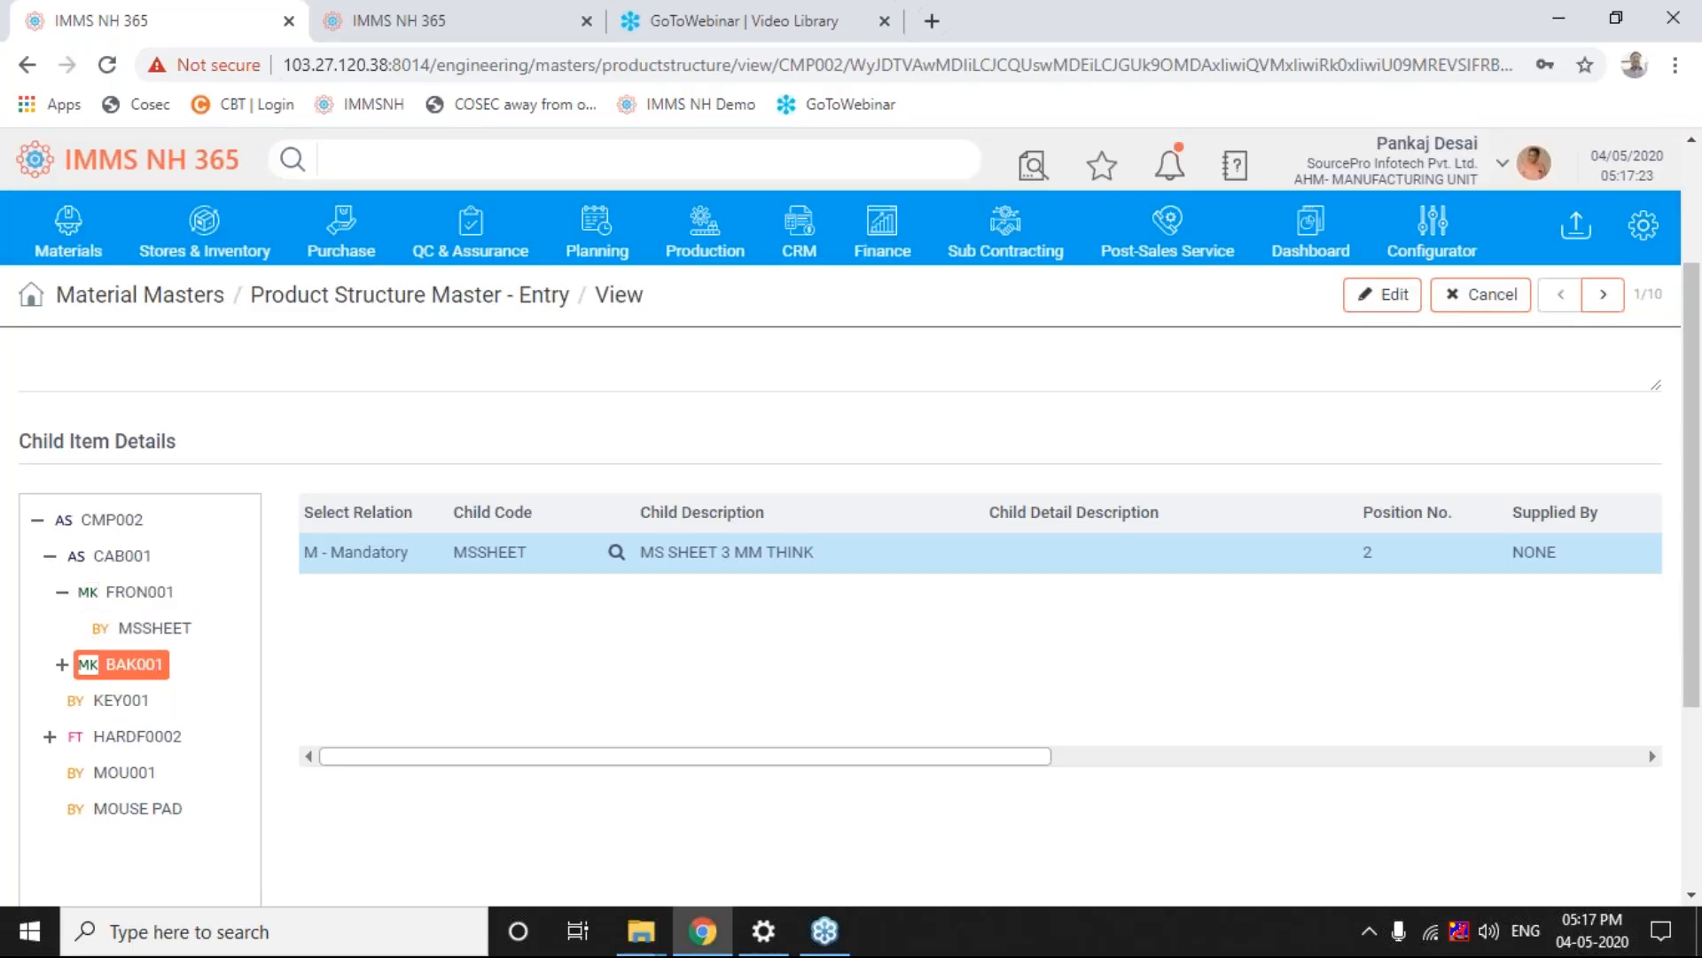
pyautogui.click(62, 592)
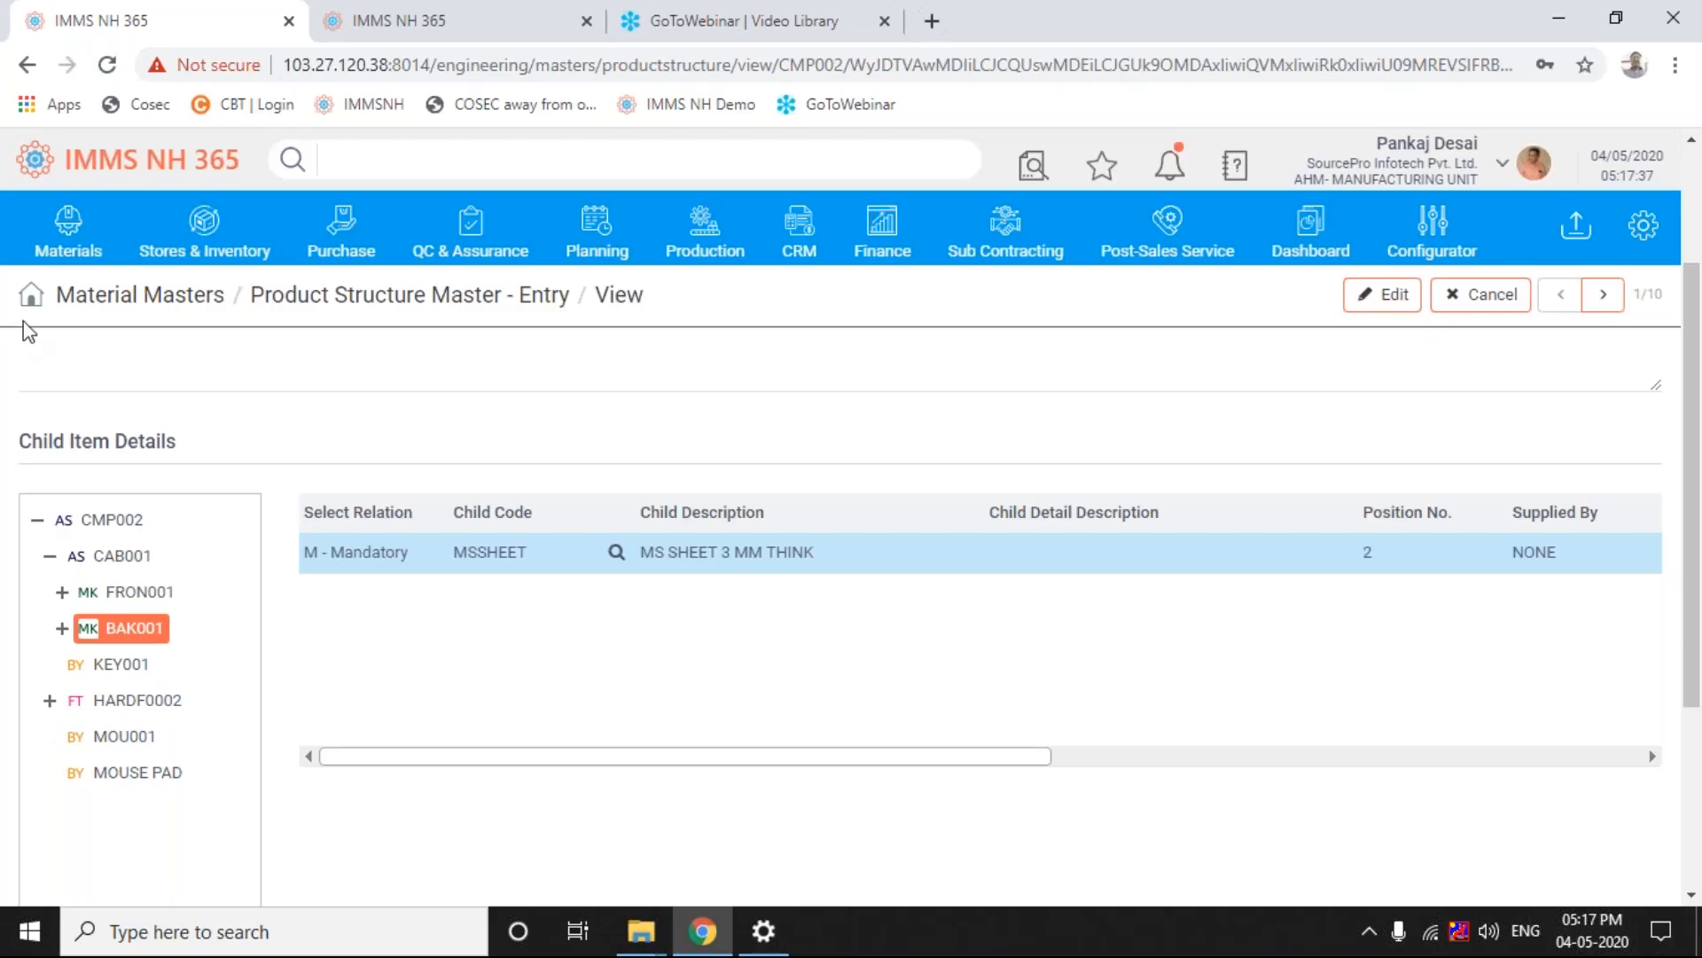
# Open a new Generate CBOM entry in a separate browser tab and switch to it.
pyautogui.click(68, 226)
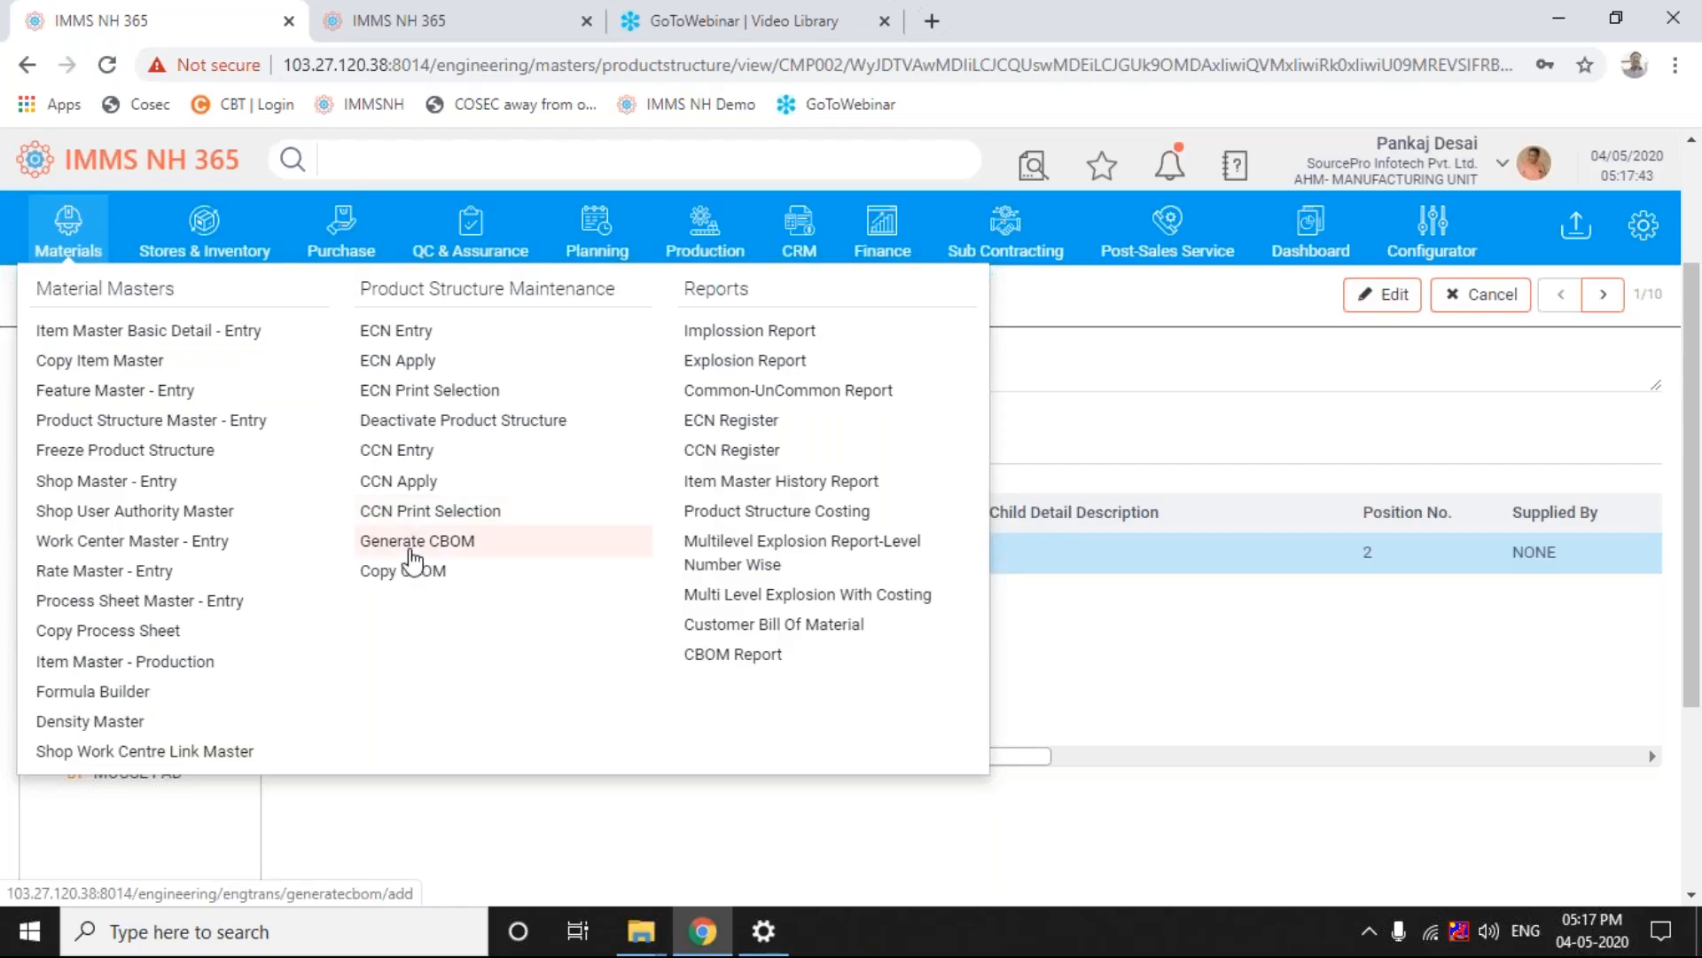
pyautogui.rightClick(412, 552)
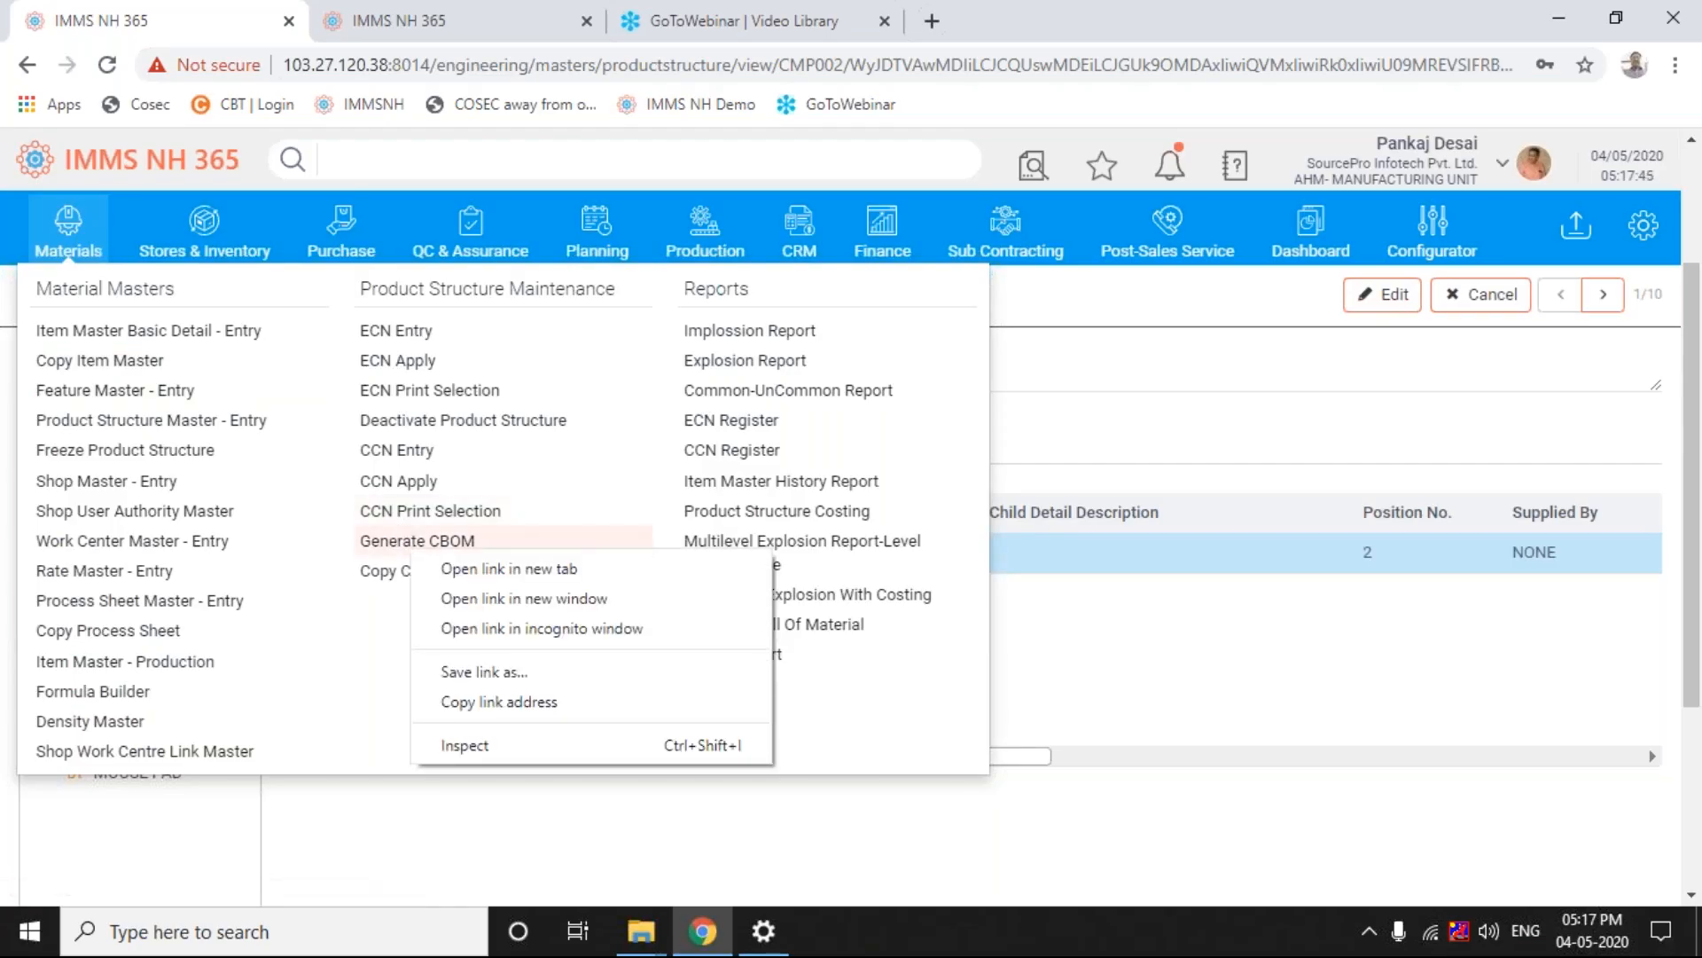
pyautogui.click(476, 570)
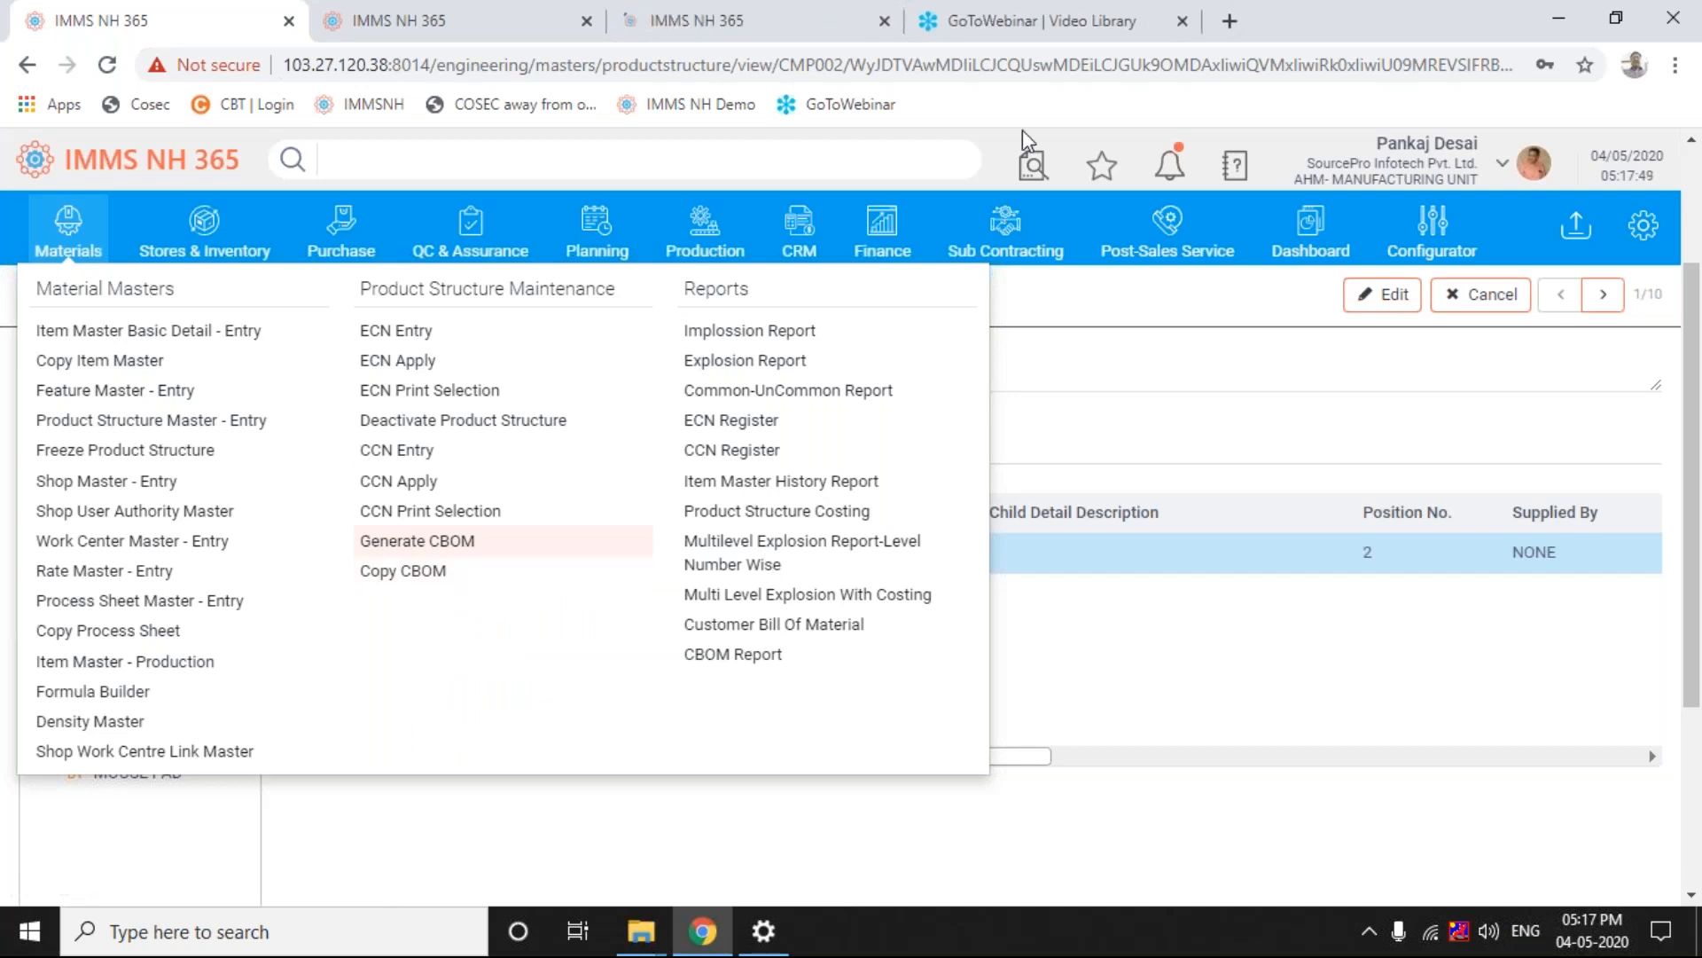
pyautogui.click(792, 25)
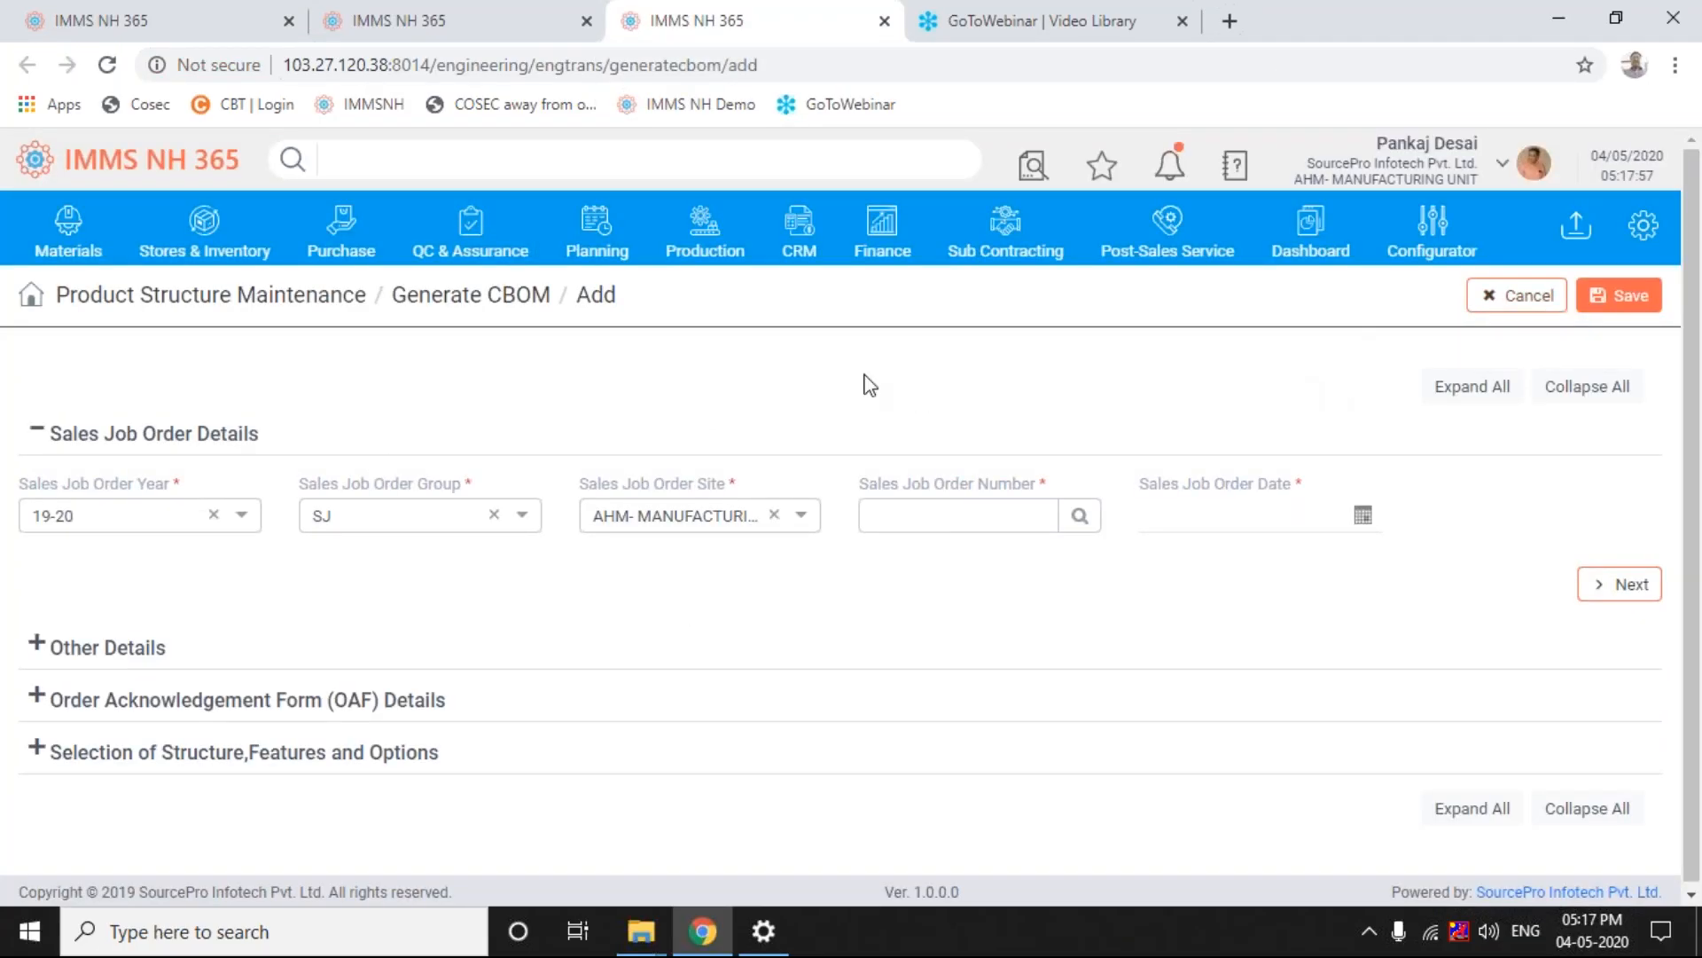
# Load the last listed sales job order dated 31/03/2020 into the CBOM entry, and review its item, customer and OAF details.
pyautogui.click(1081, 518)
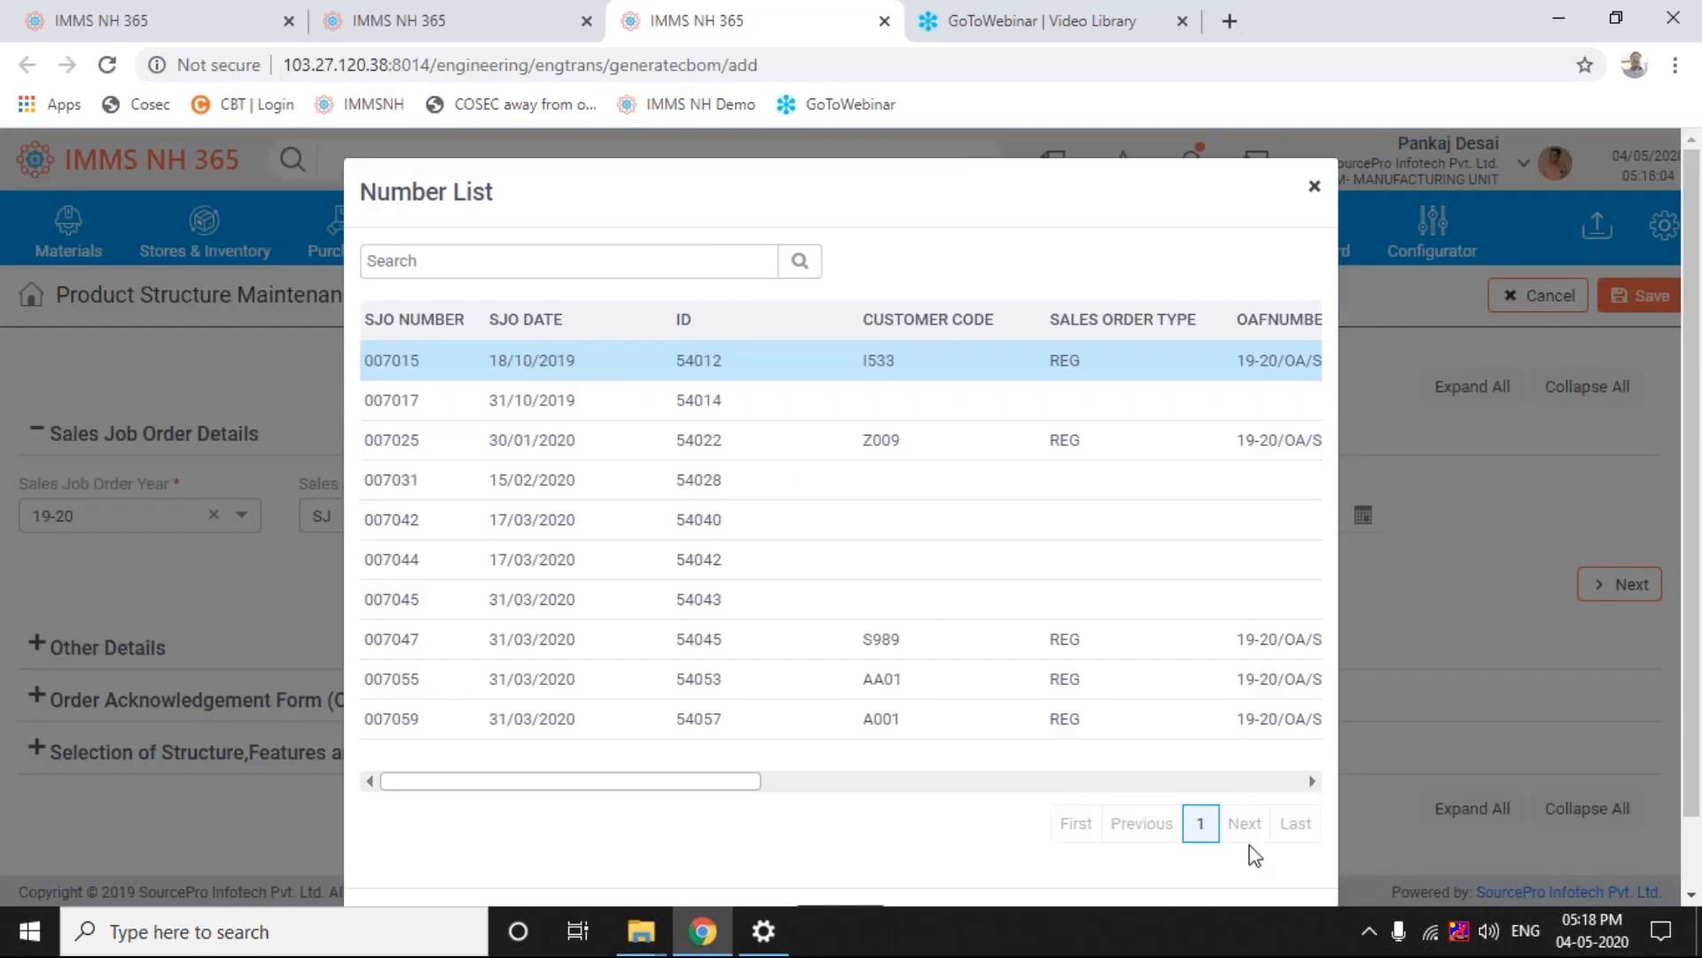
pyautogui.click(441, 720)
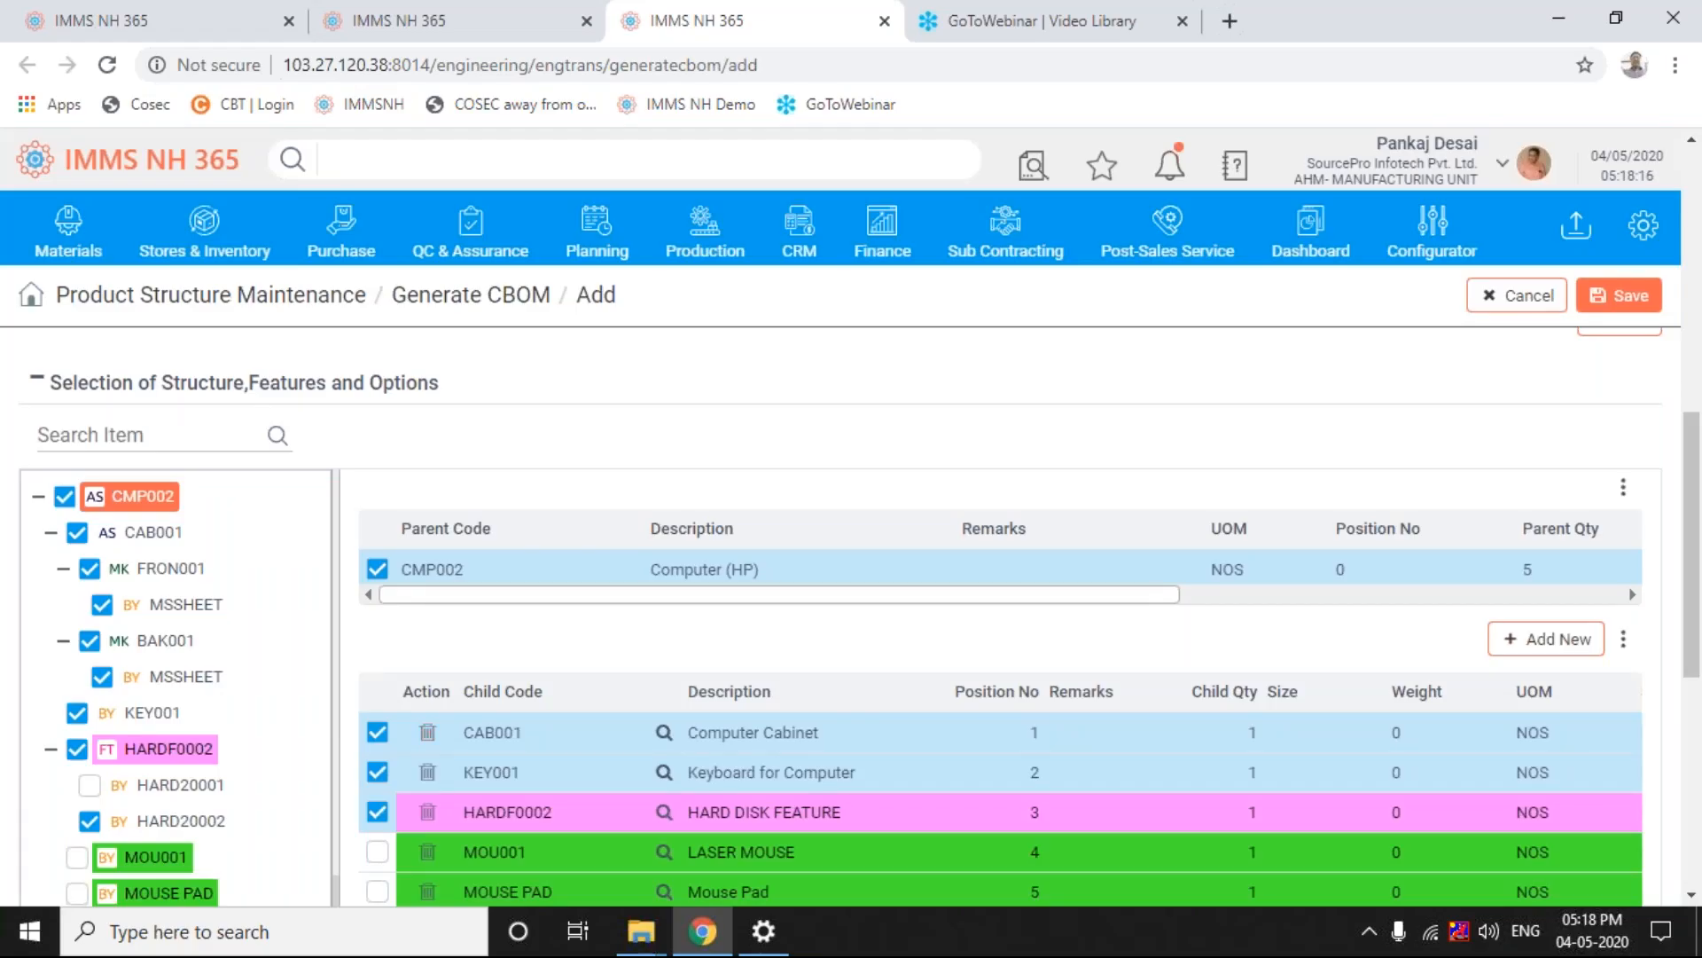
pyautogui.click(1696, 335)
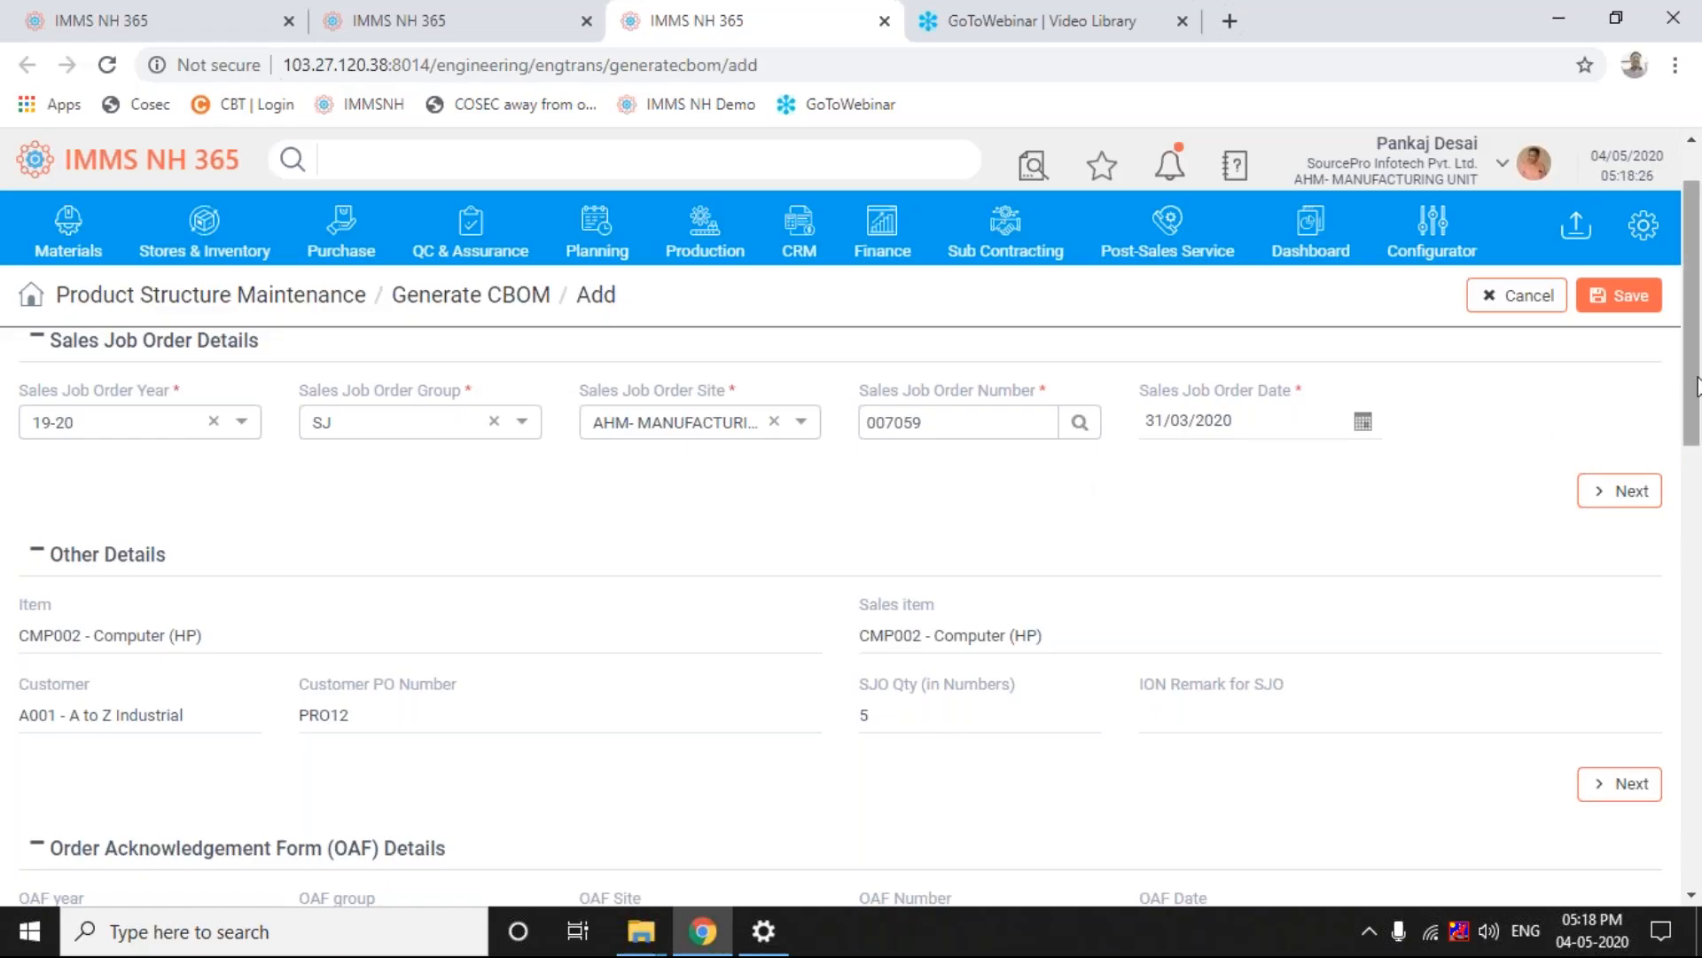
pyautogui.moveTo(1697, 390); pyautogui.dragTo(1697, 470)
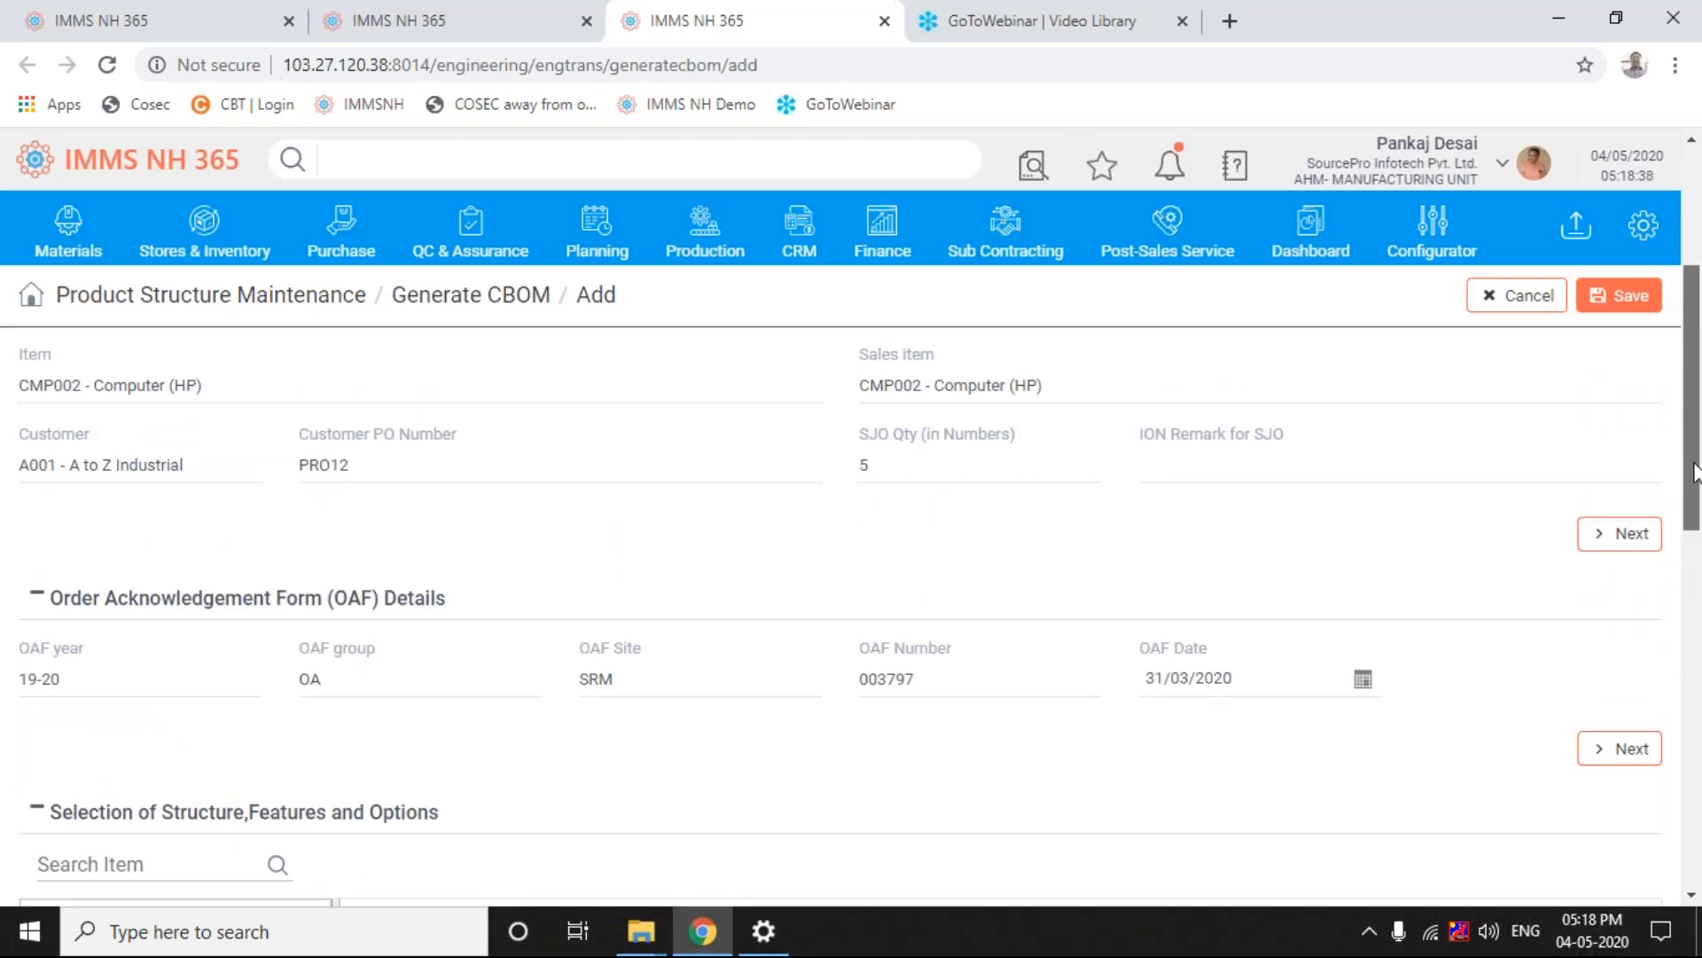
pyautogui.moveTo(1696, 470); pyautogui.dragTo(1383, 718)
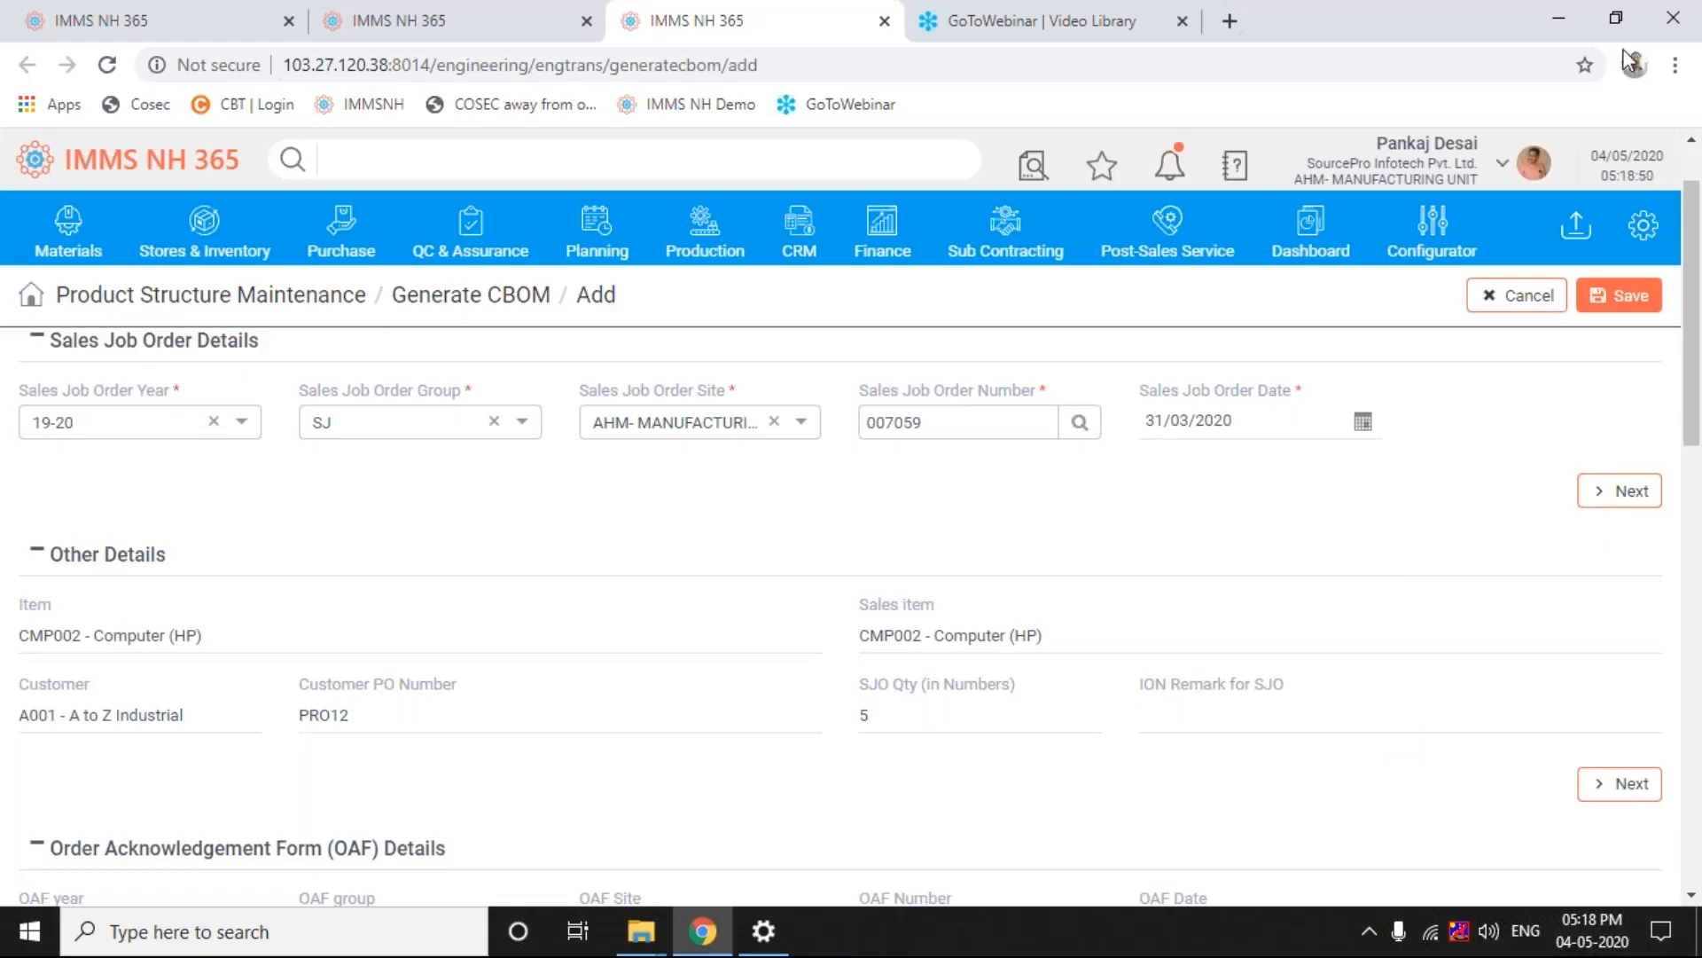
# Collapse the CAB001 and HARDF0002 branches in the structure selection tree, followed by the whole CMP002 structure.
pyautogui.scroll(-8, 1693, 505)
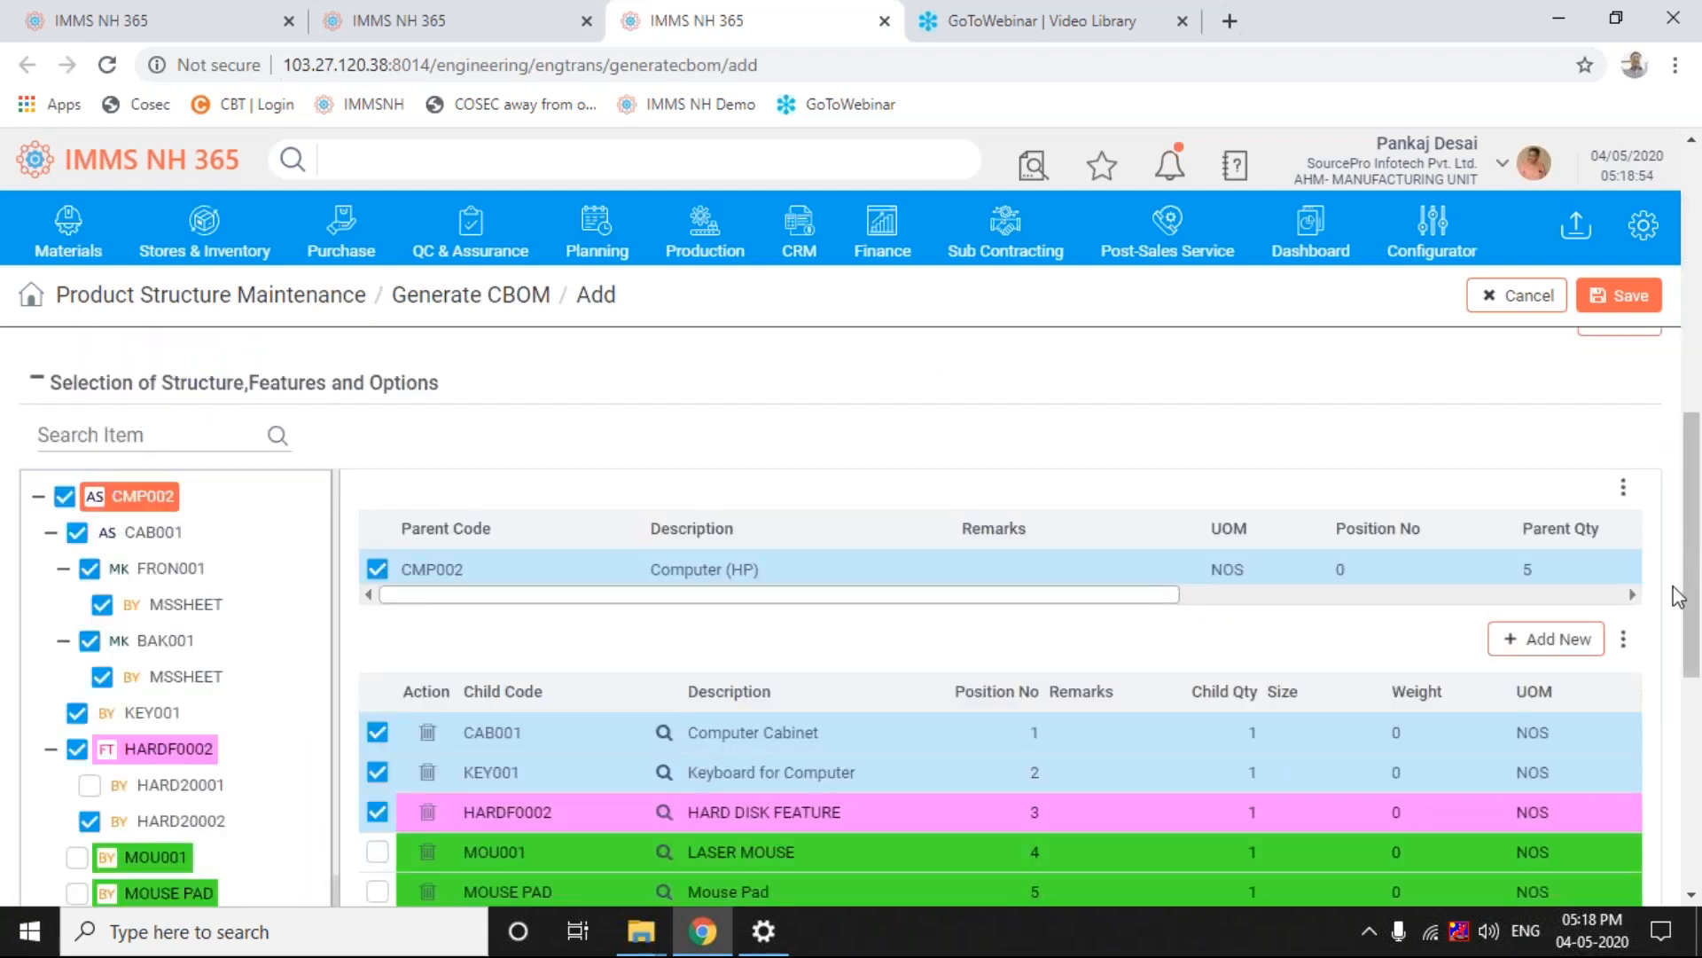
pyautogui.click(50, 532)
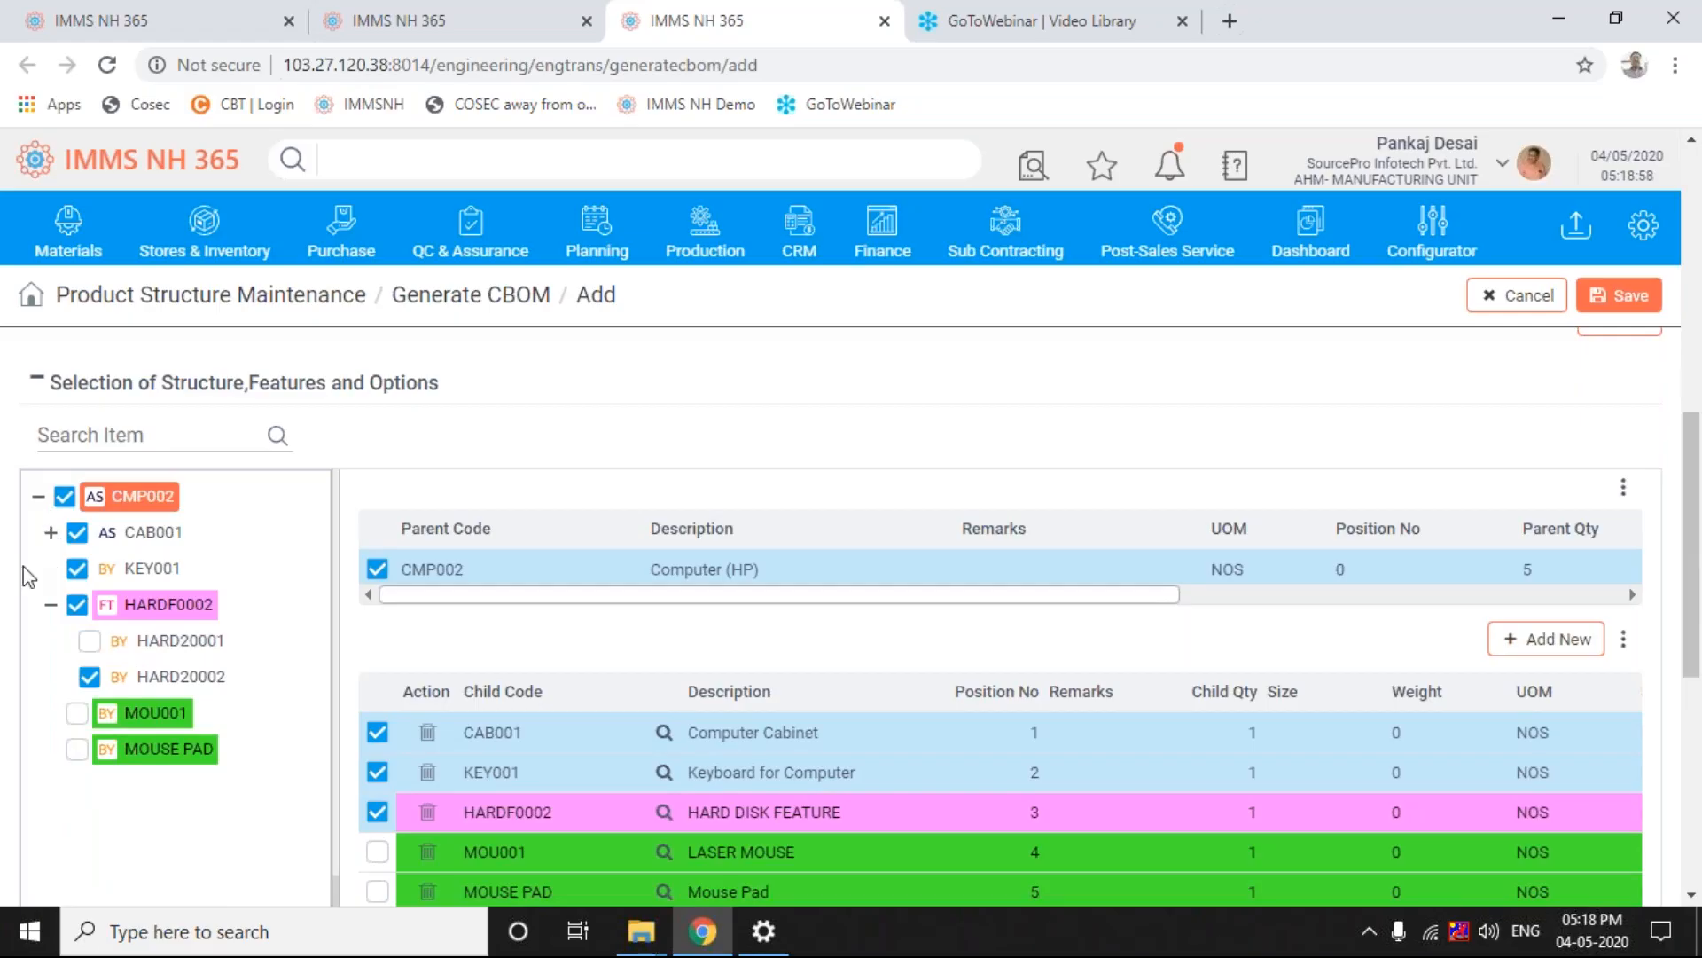
pyautogui.click(50, 605)
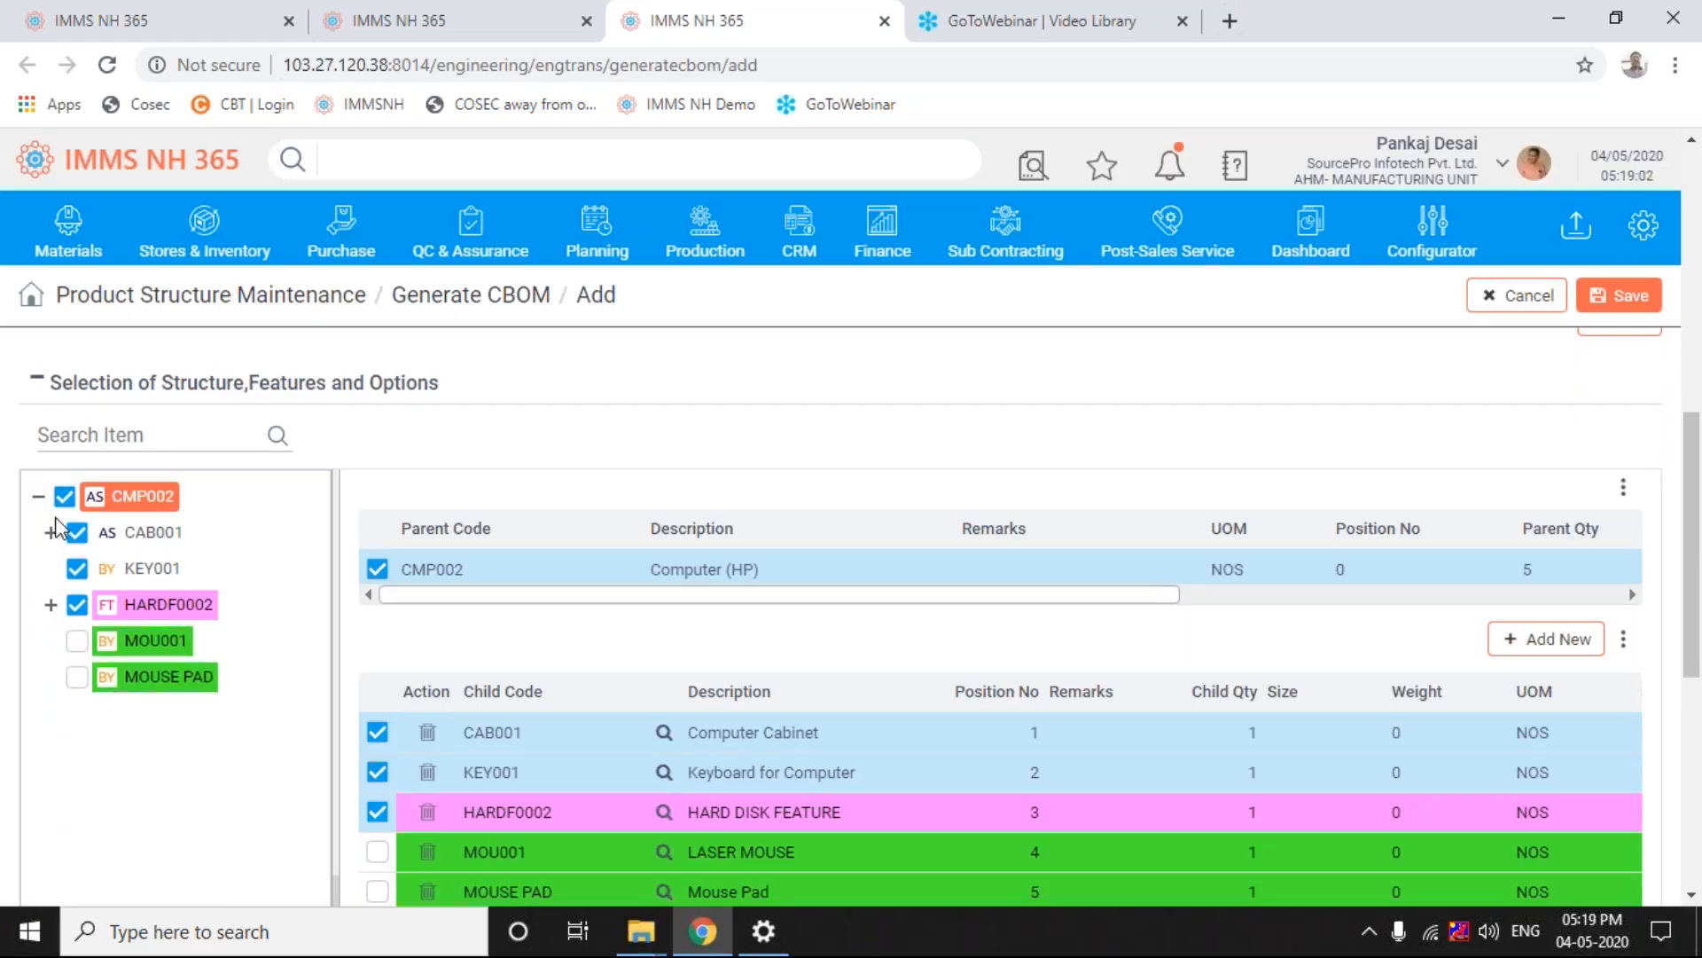
pyautogui.click(38, 498)
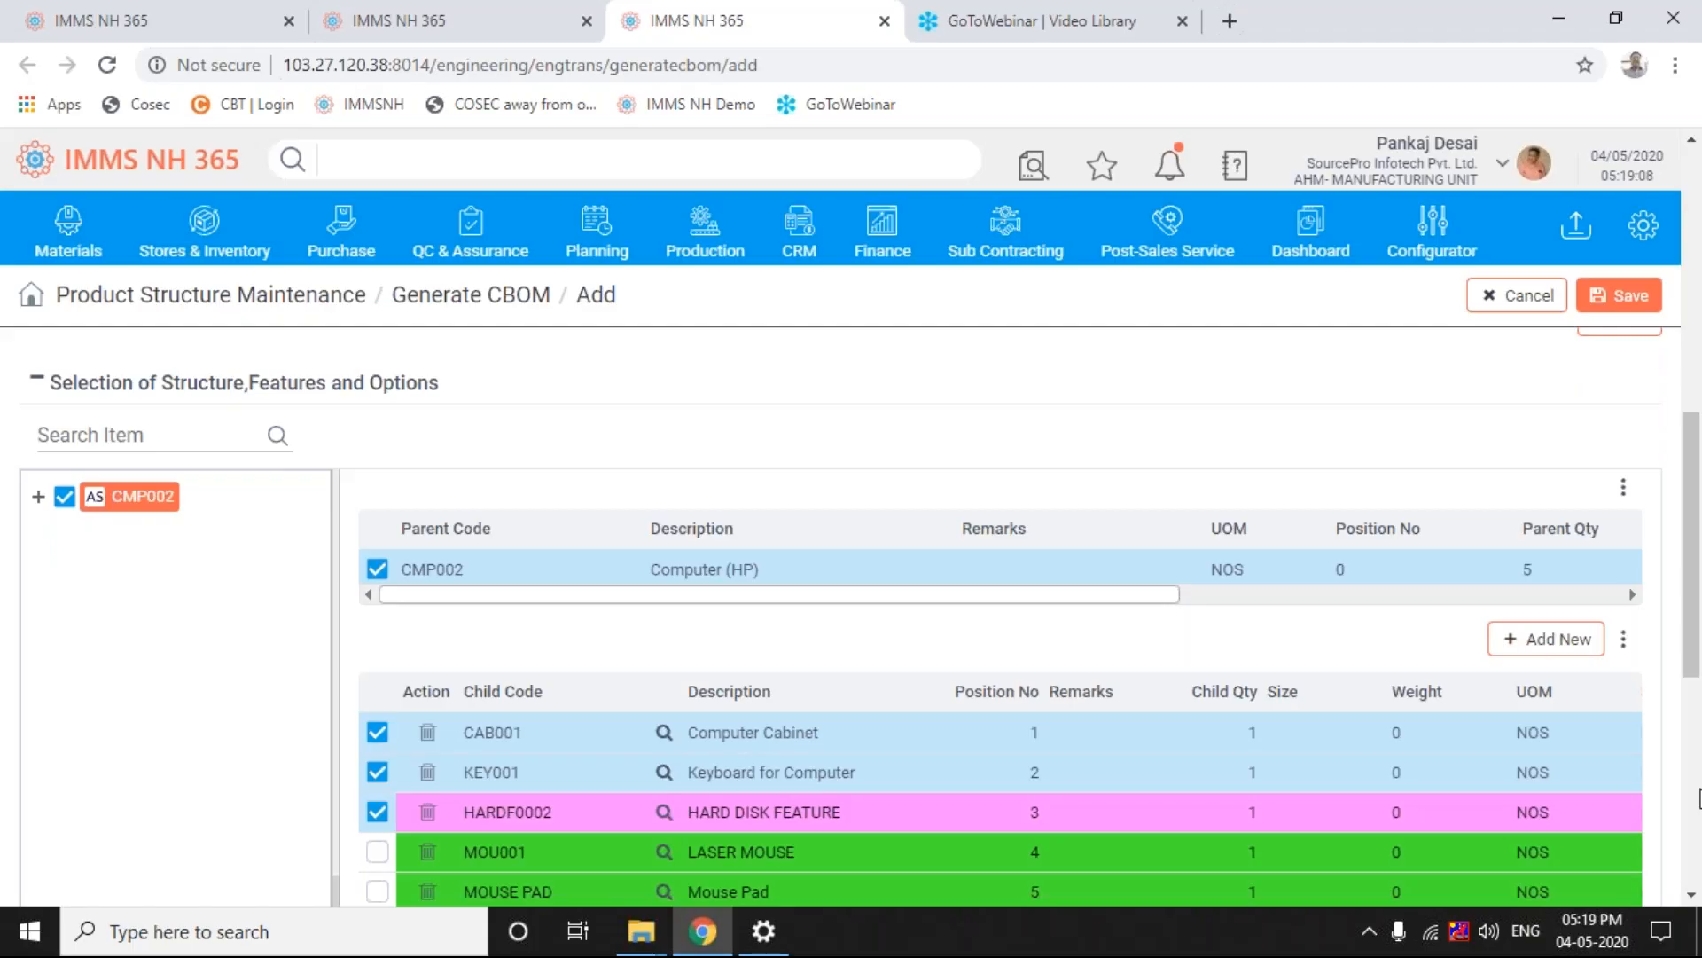
# Examine CMP002's child item list, the OAF details and the colour legend for optional and feature items in the CBOM entry.
pyautogui.click(1691, 896)
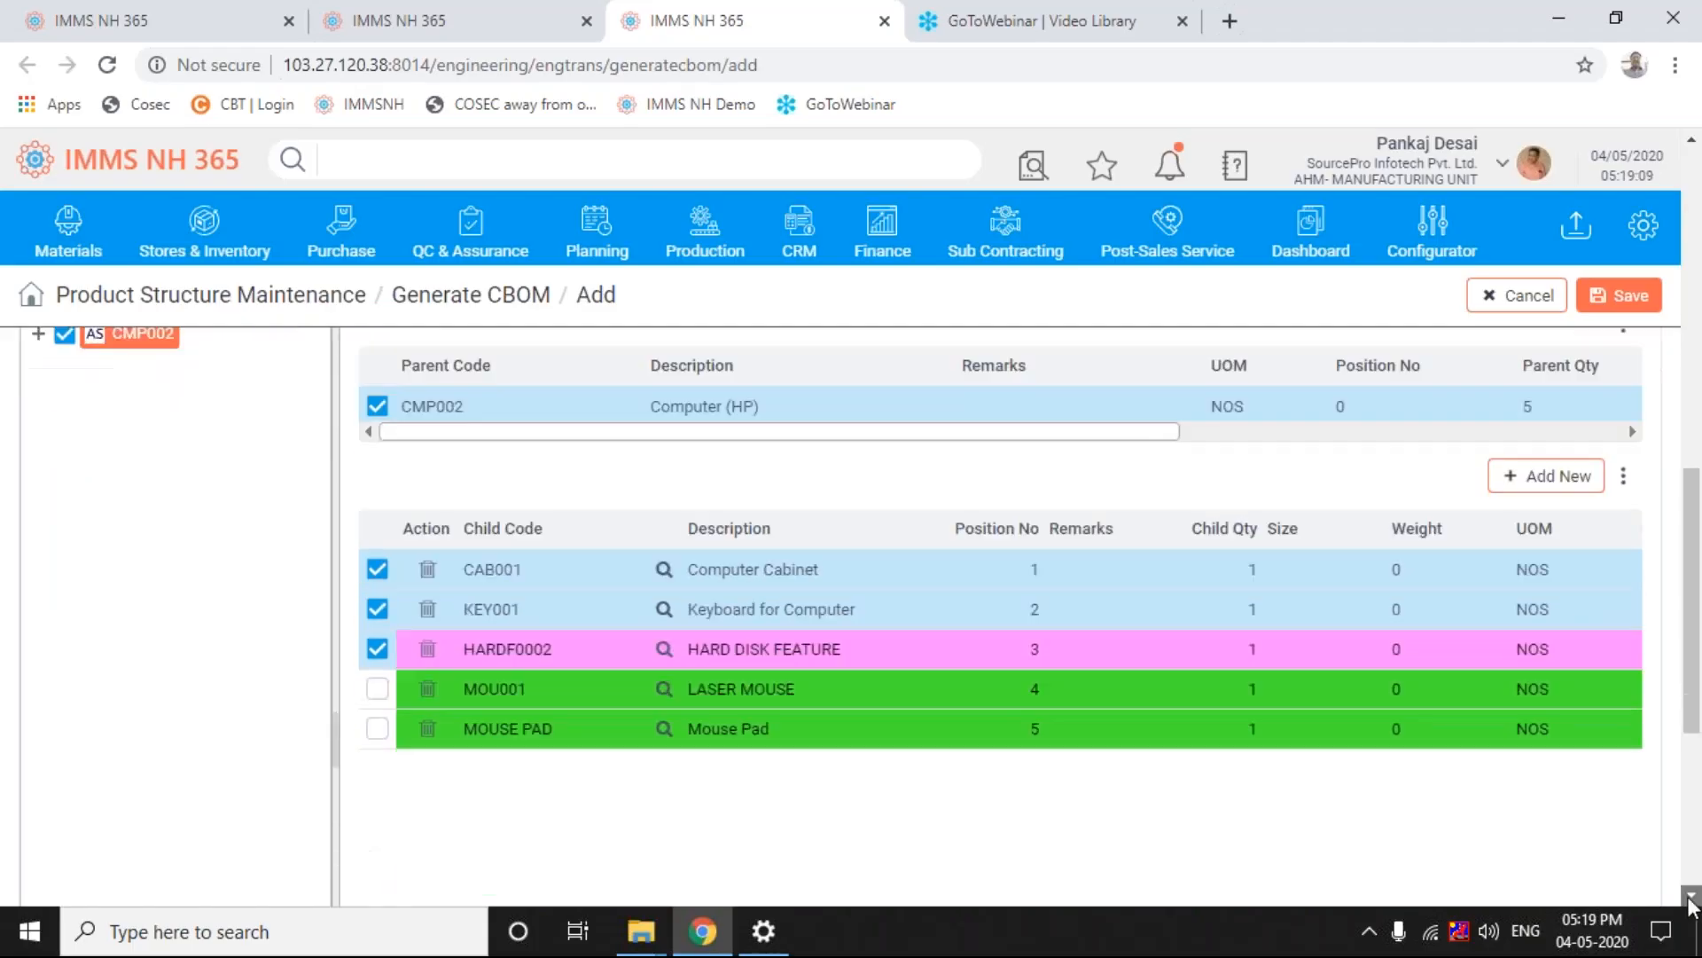
pyautogui.click(1692, 897)
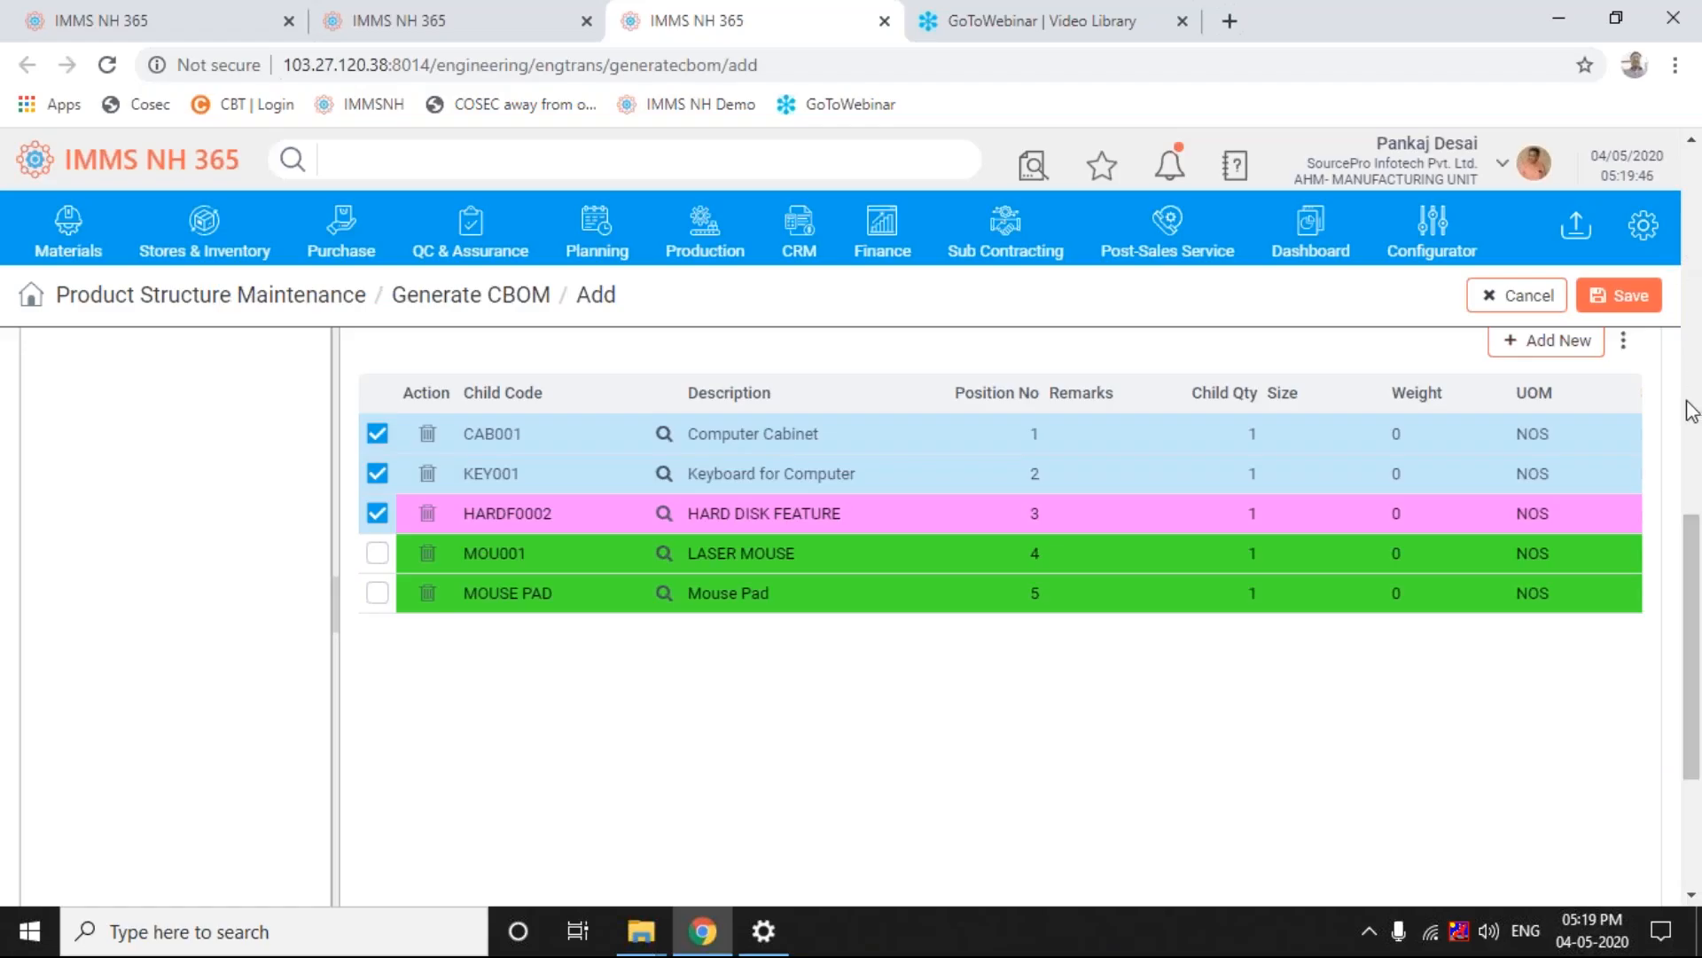
pyautogui.click(1692, 510)
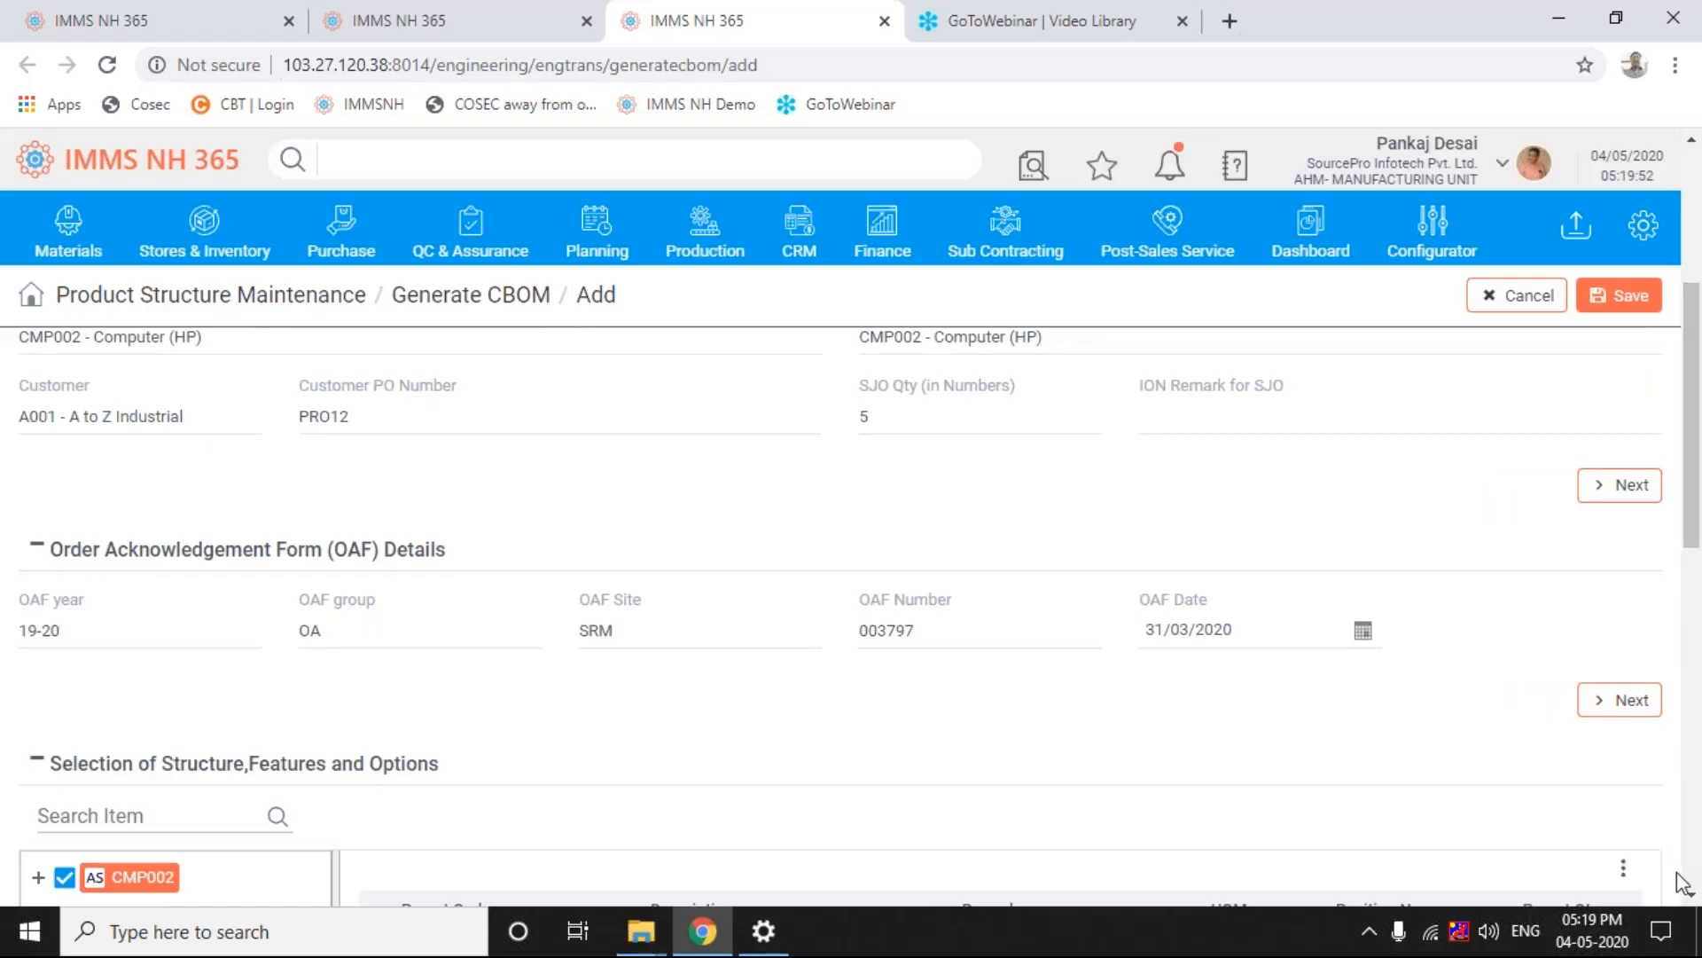
pyautogui.click(1690, 897)
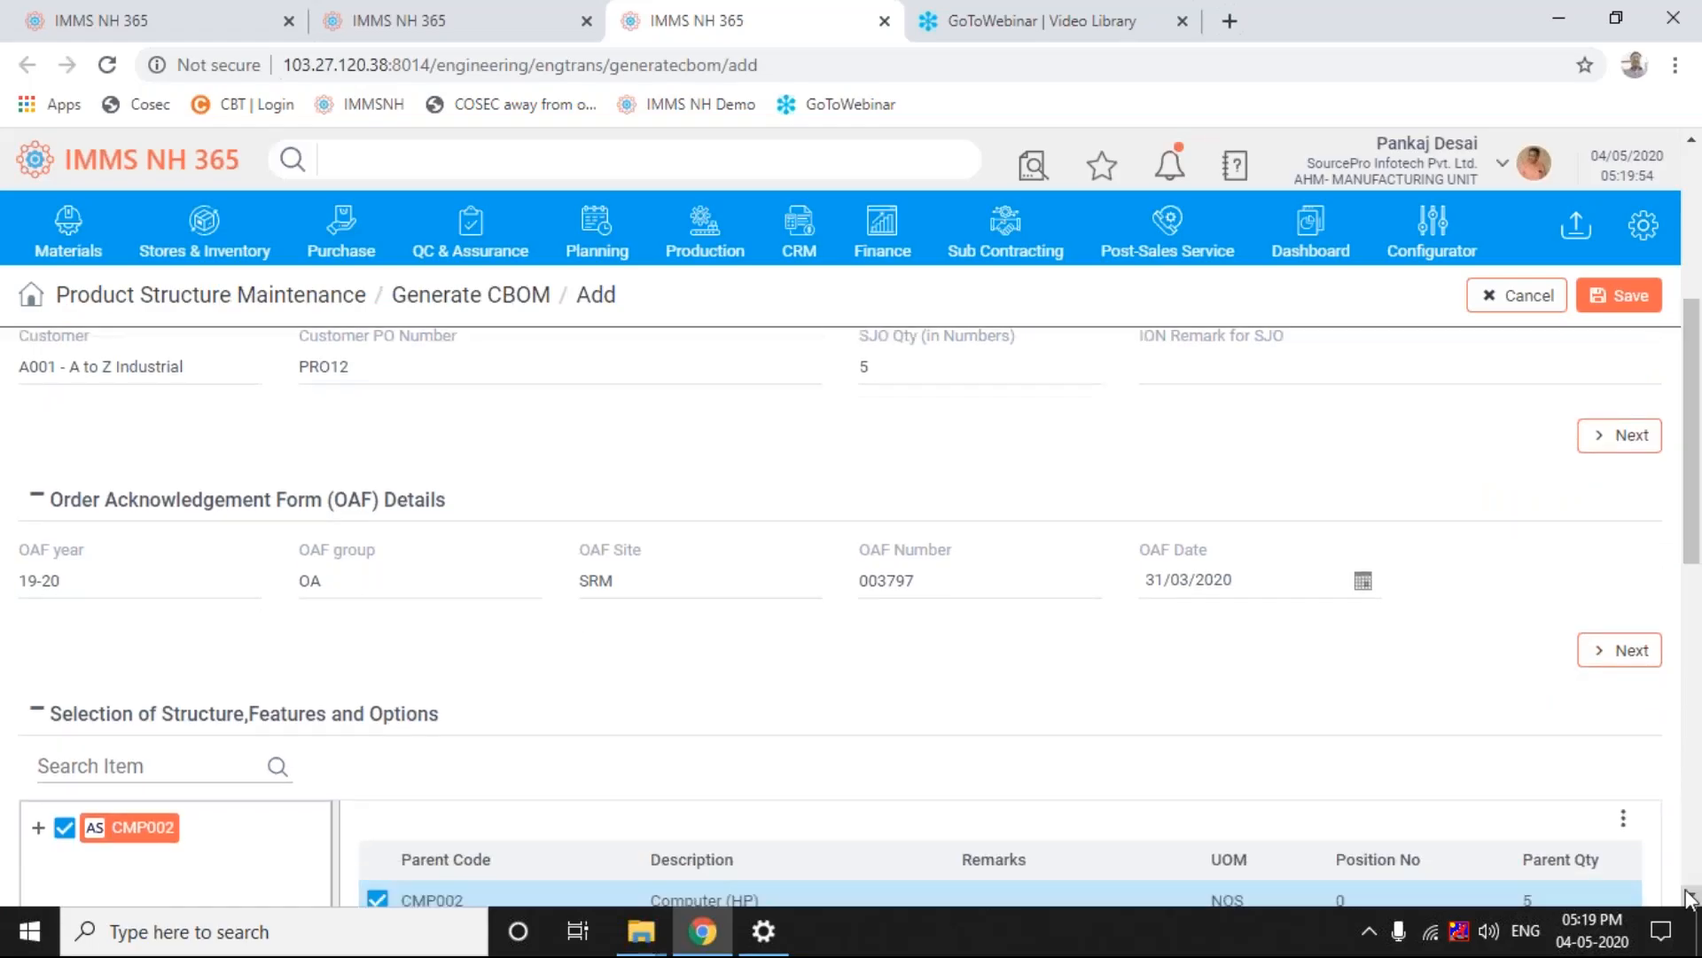
pyautogui.click(1690, 897)
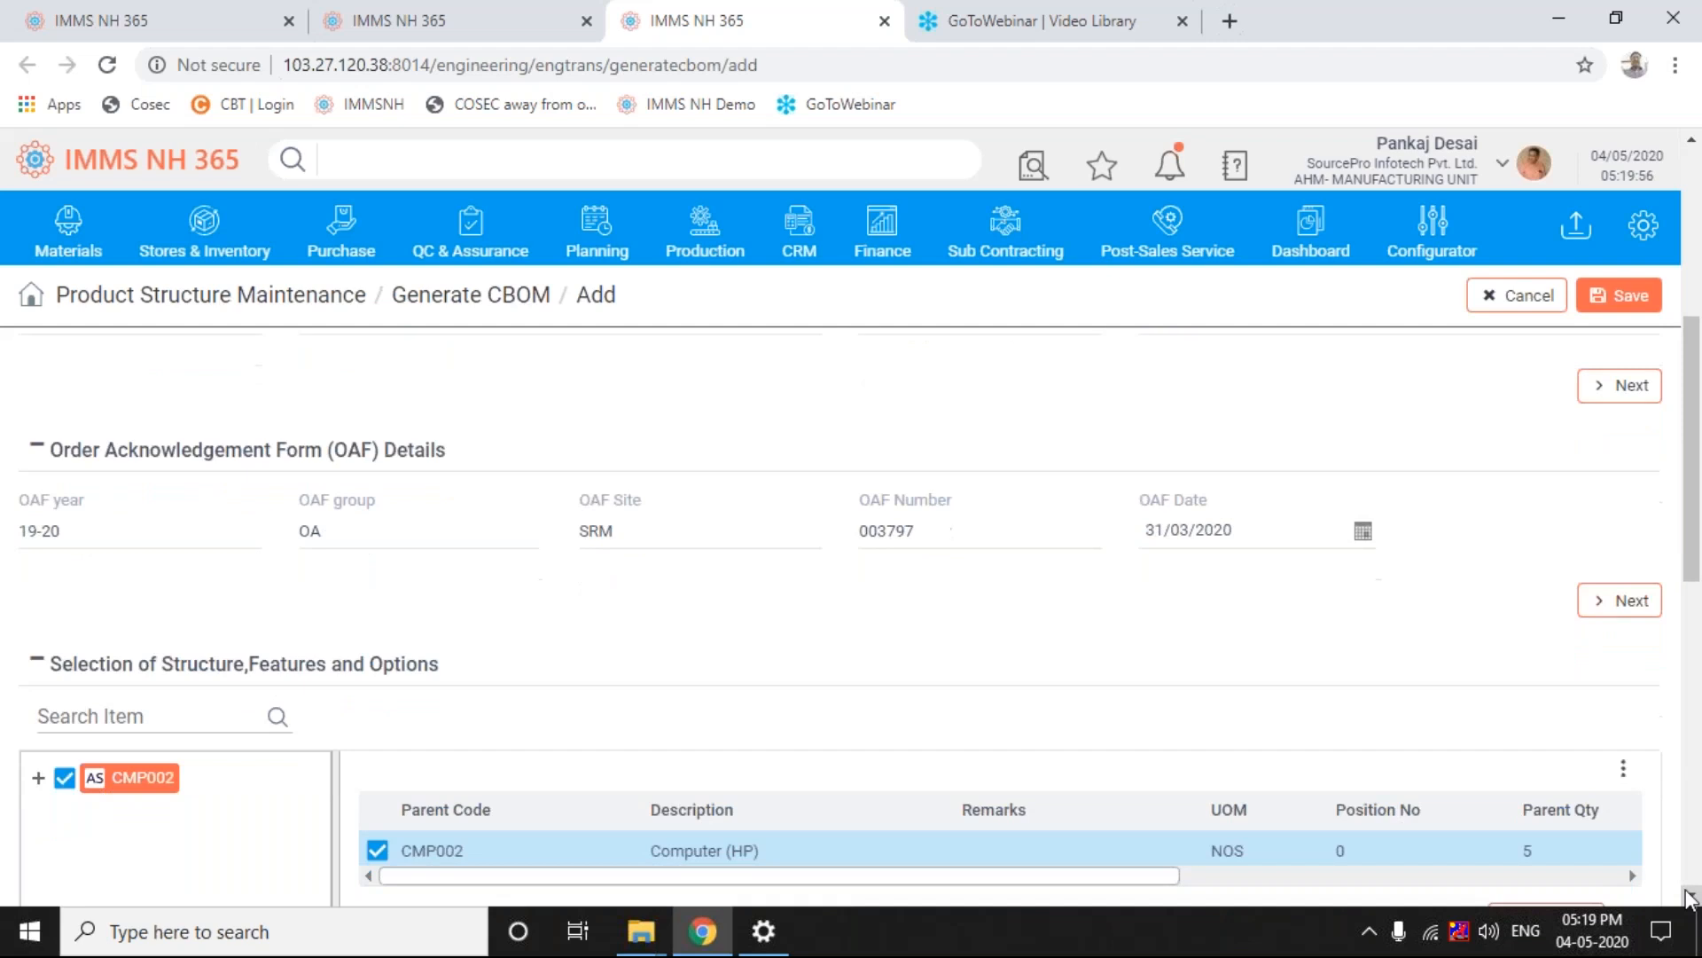
pyautogui.click(1690, 897)
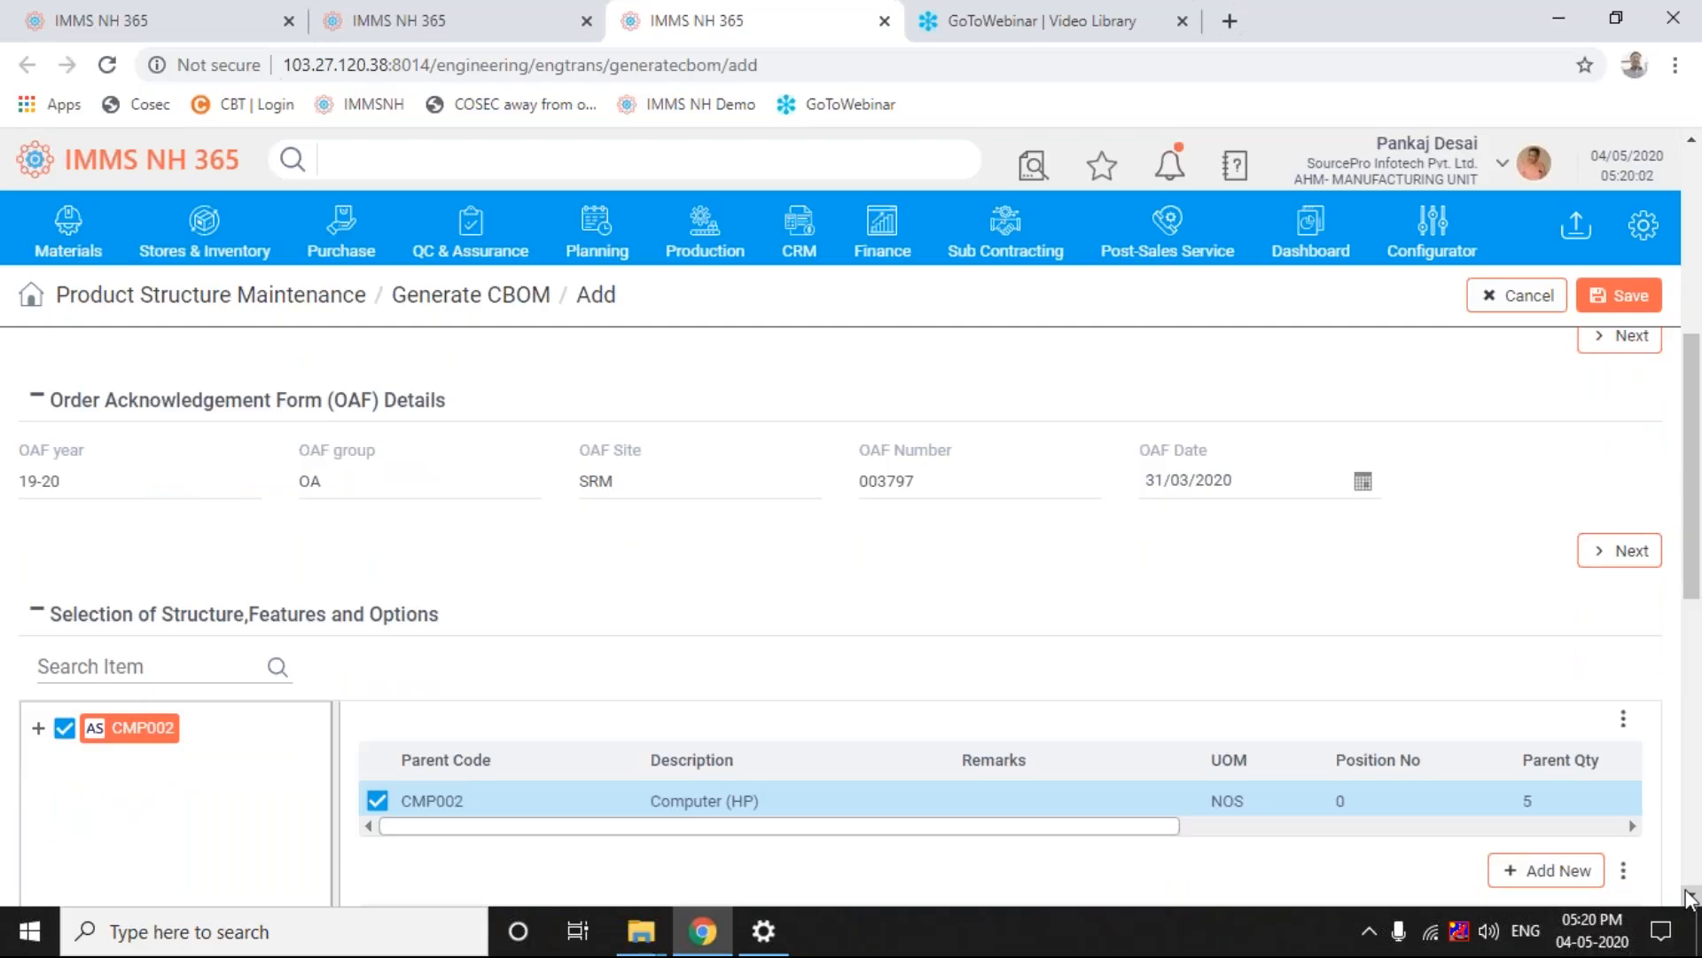
pyautogui.click(1690, 897)
pyautogui.click(1690, 897)
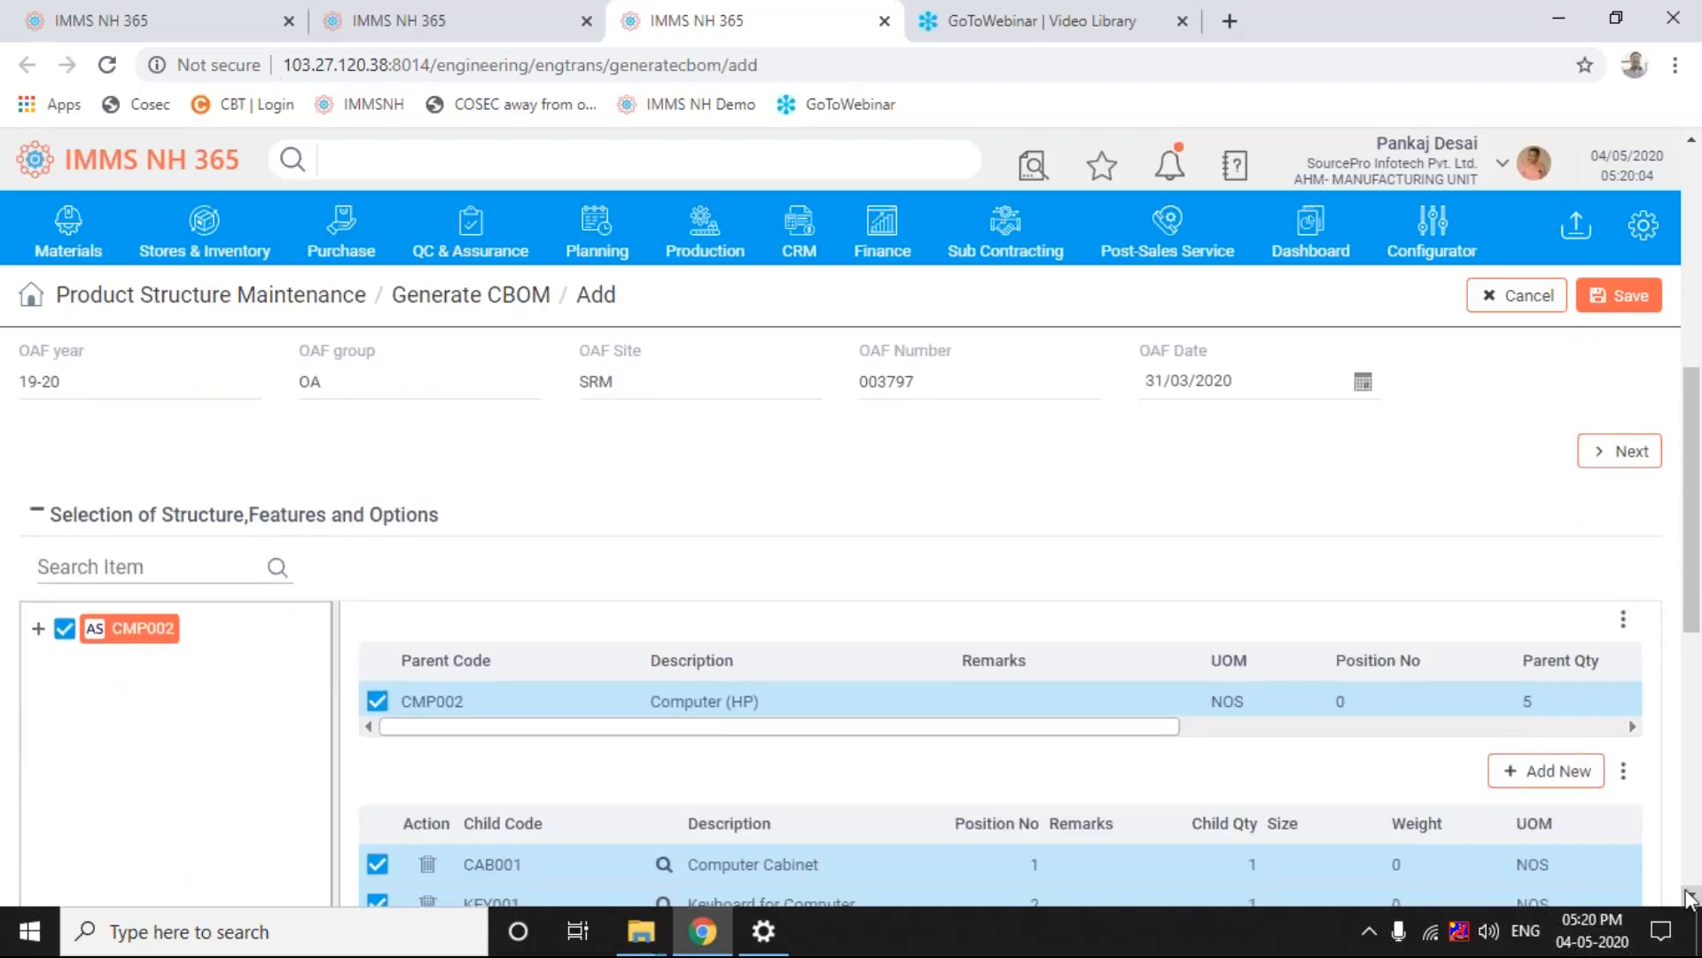
pyautogui.click(1690, 898)
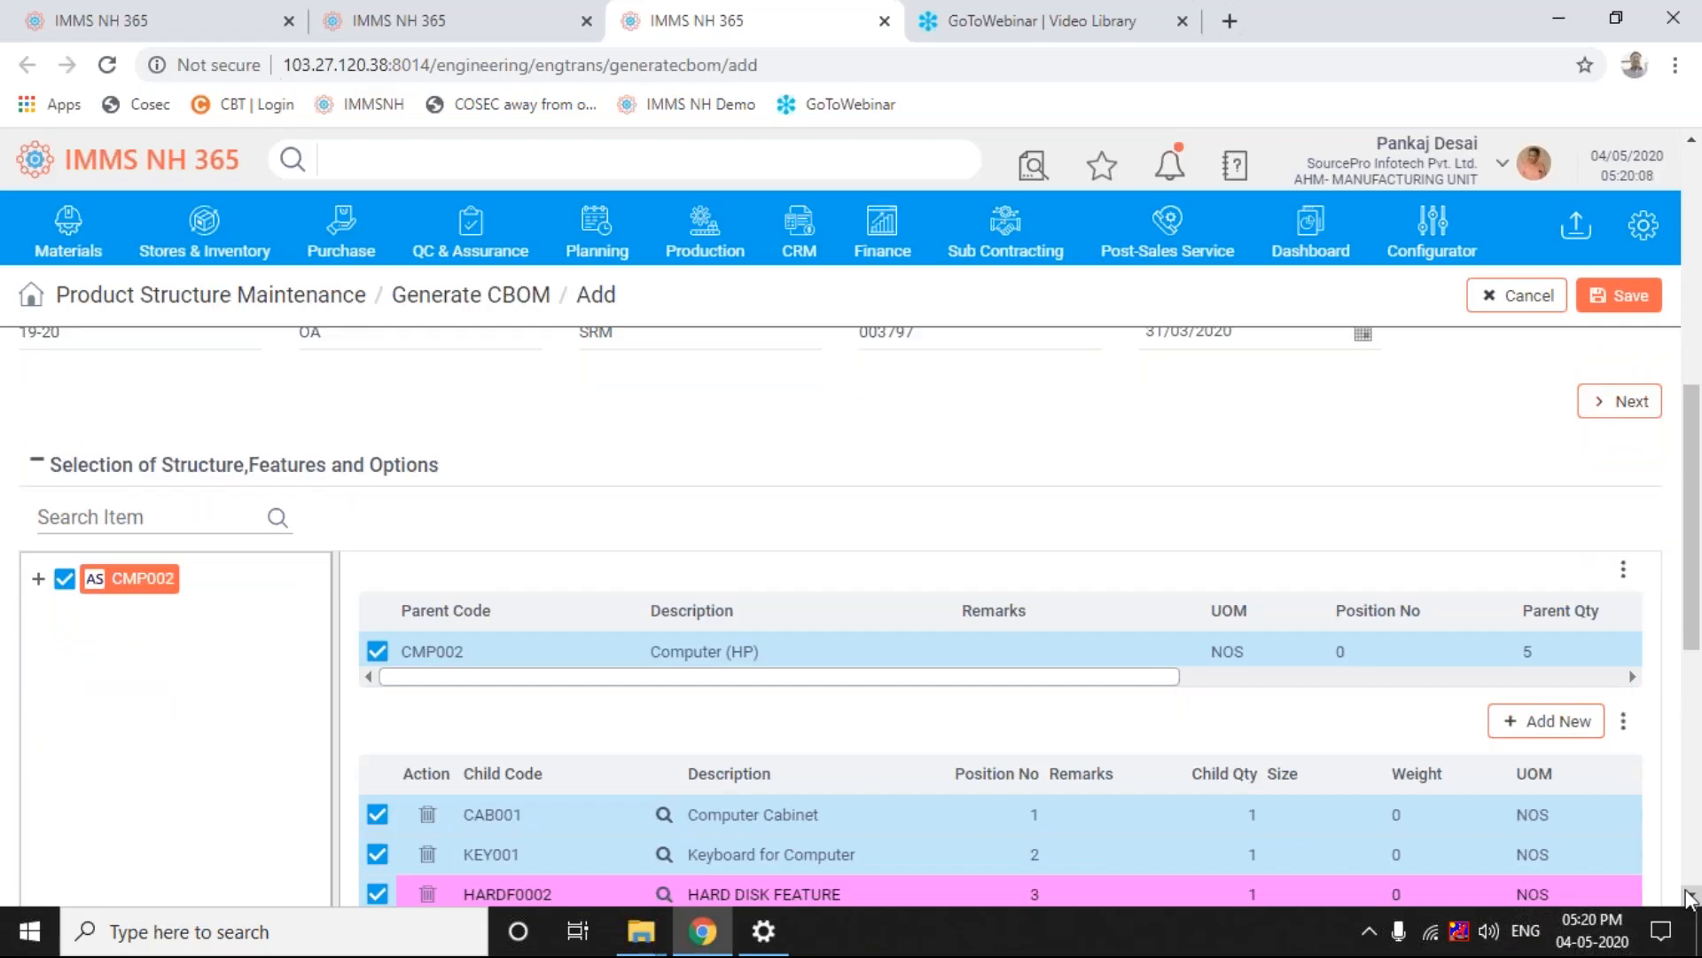
pyautogui.click(1690, 897)
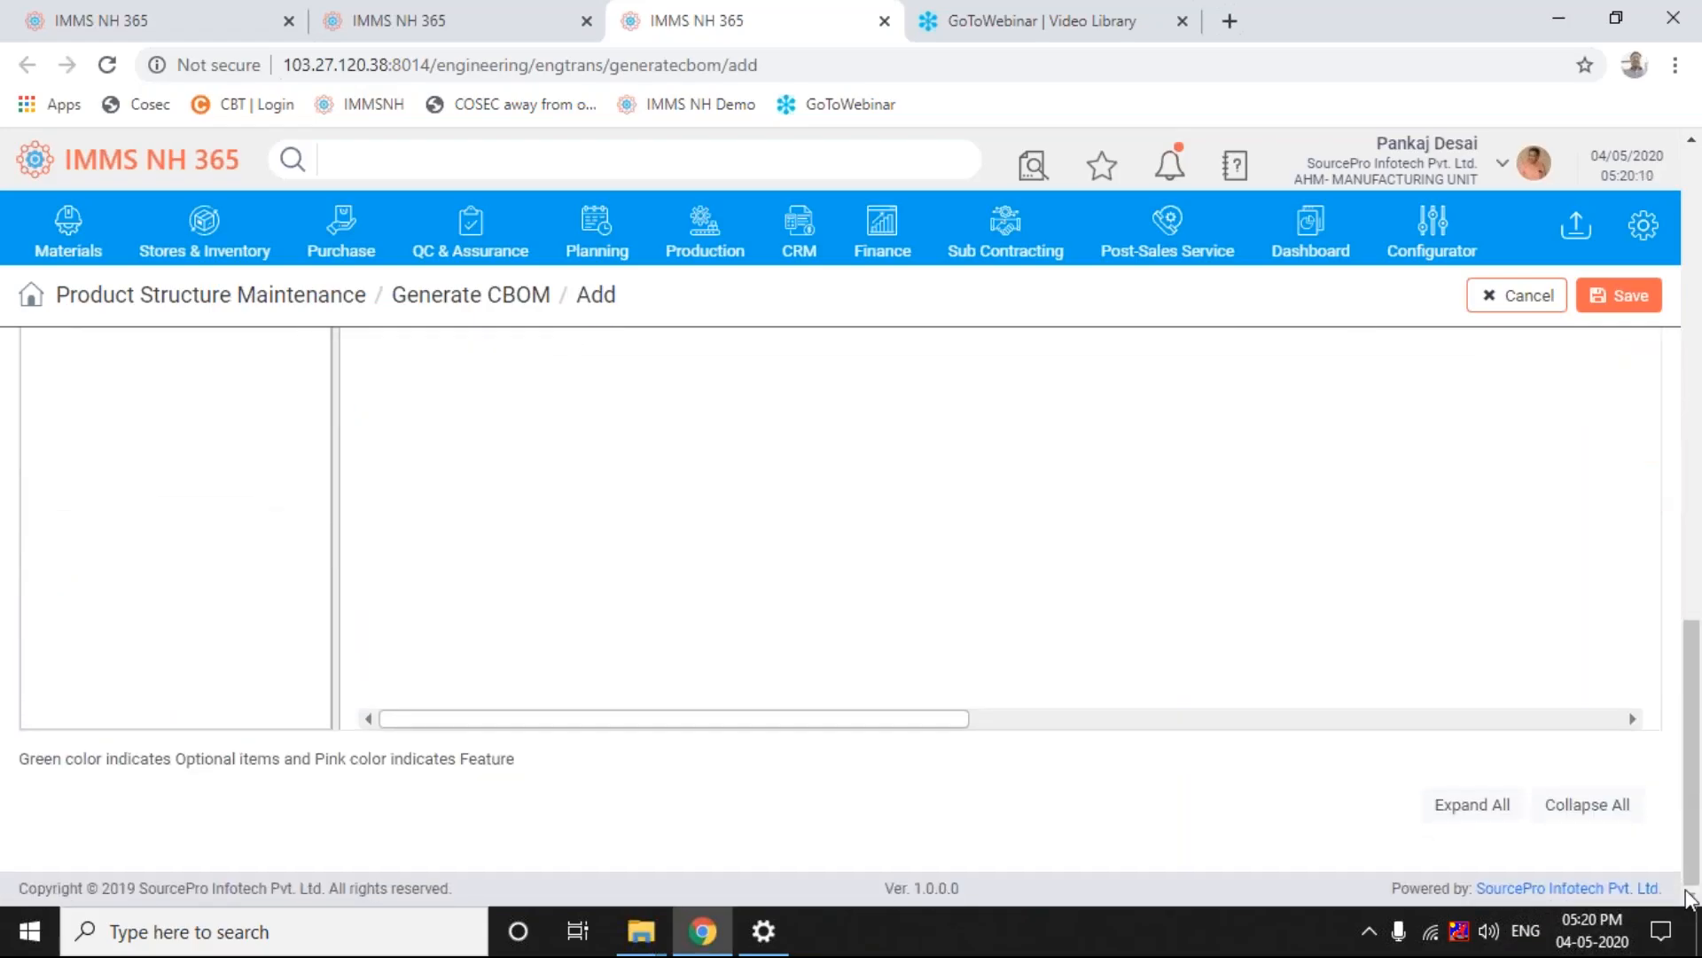
pyautogui.moveTo(1691, 787); pyautogui.dragTo(1692, 675)
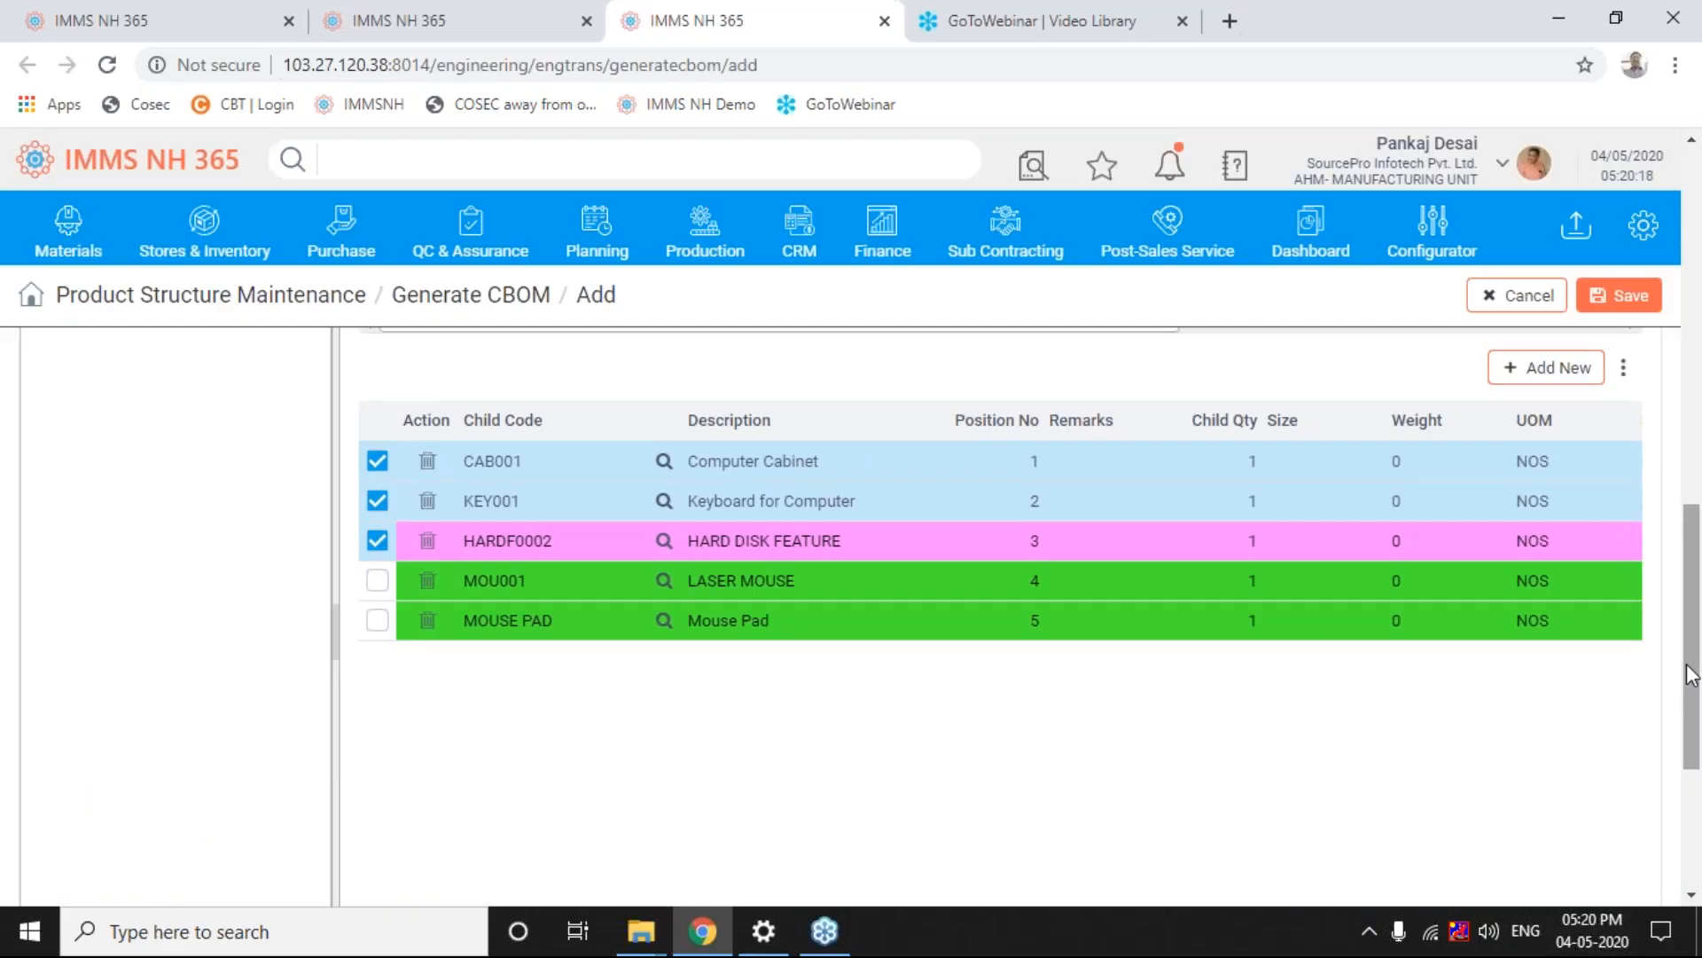
pyautogui.moveTo(1692, 676); pyautogui.dragTo(1687, 633)
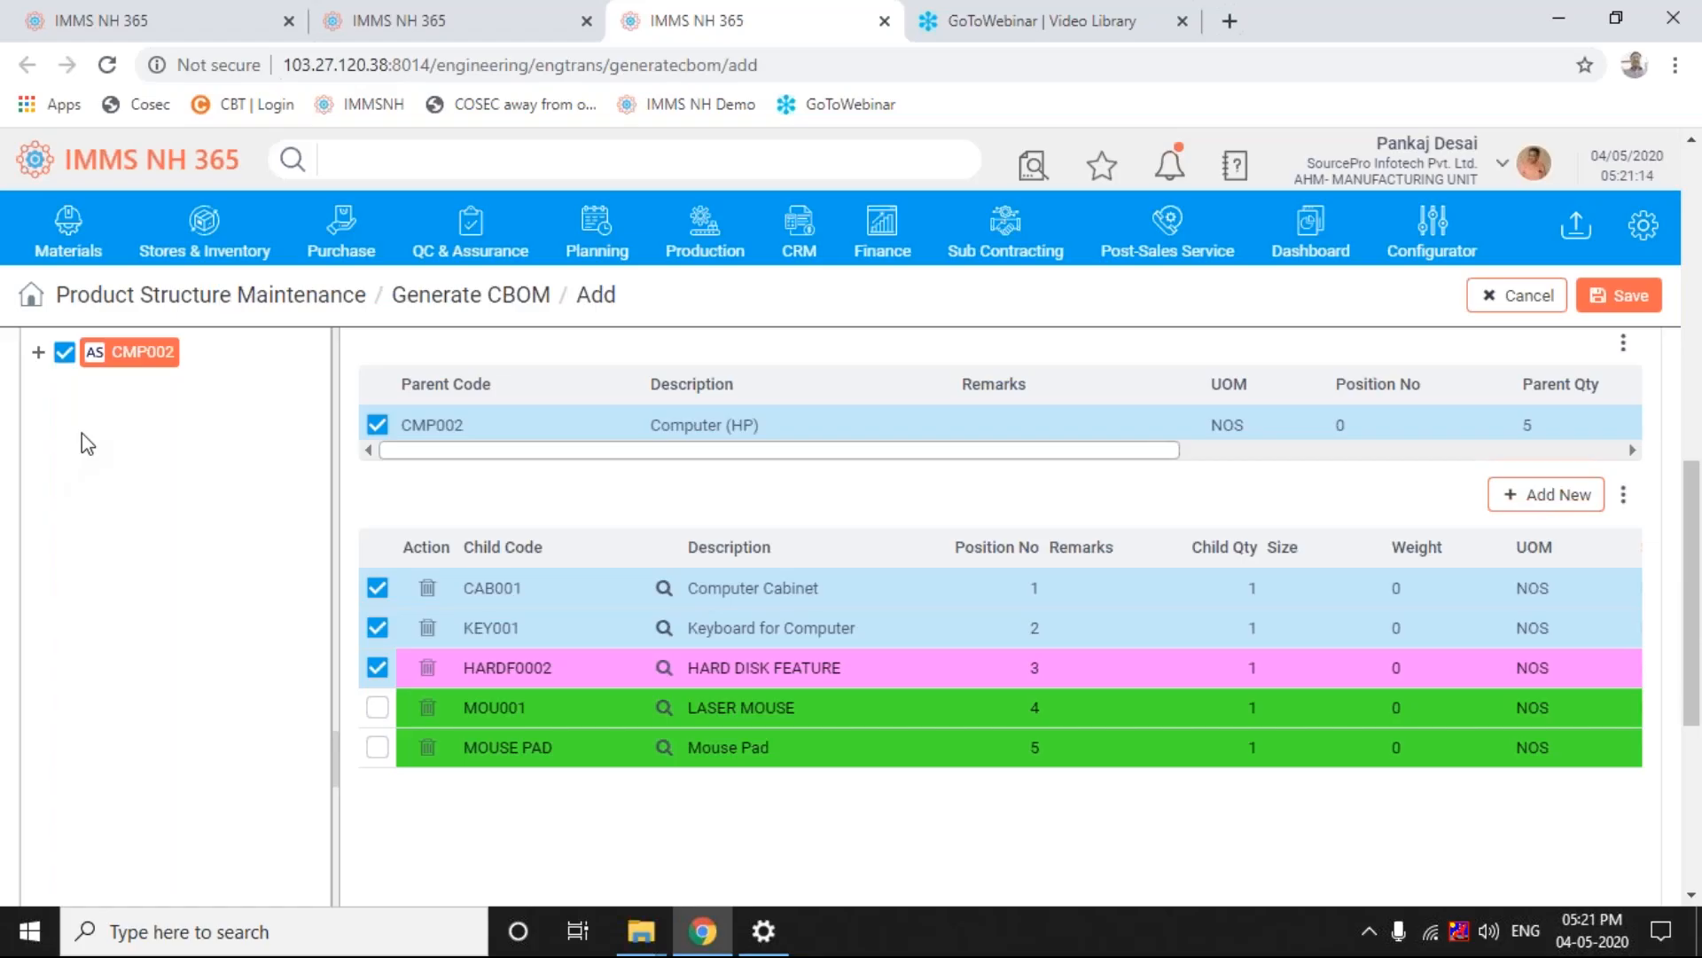
# Expand the CMP002 and HARDF0002 branches and choose HARD20002 as the hard disk feature's option.
pyautogui.click(39, 356)
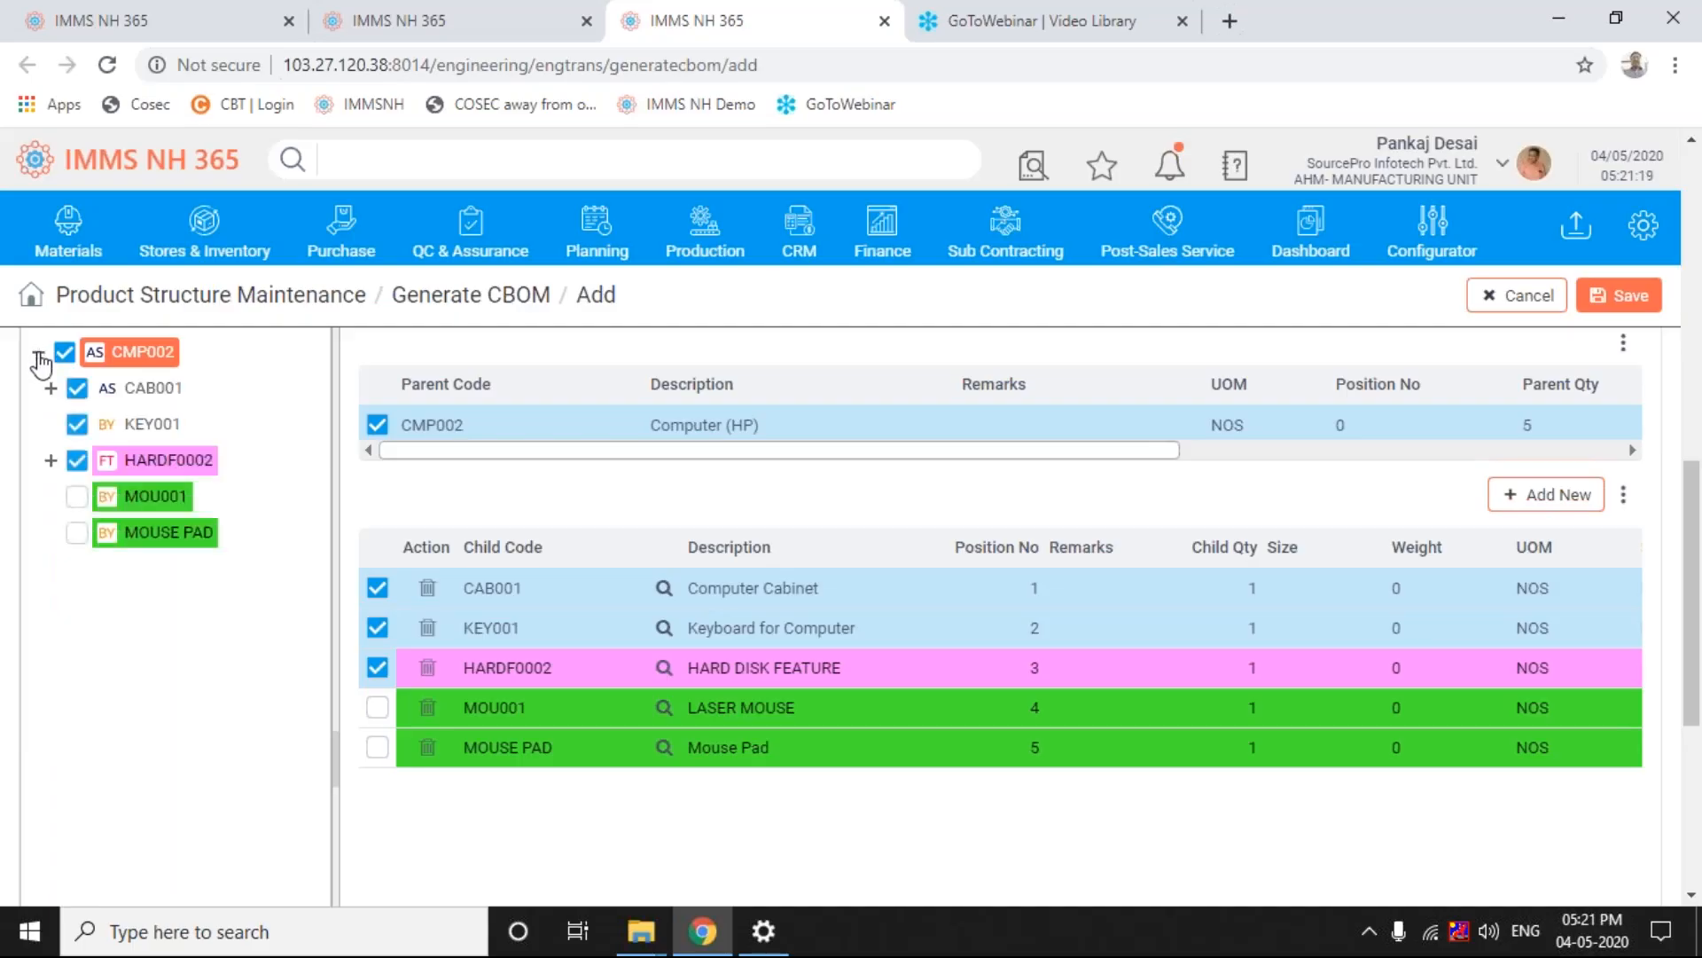
pyautogui.click(53, 460)
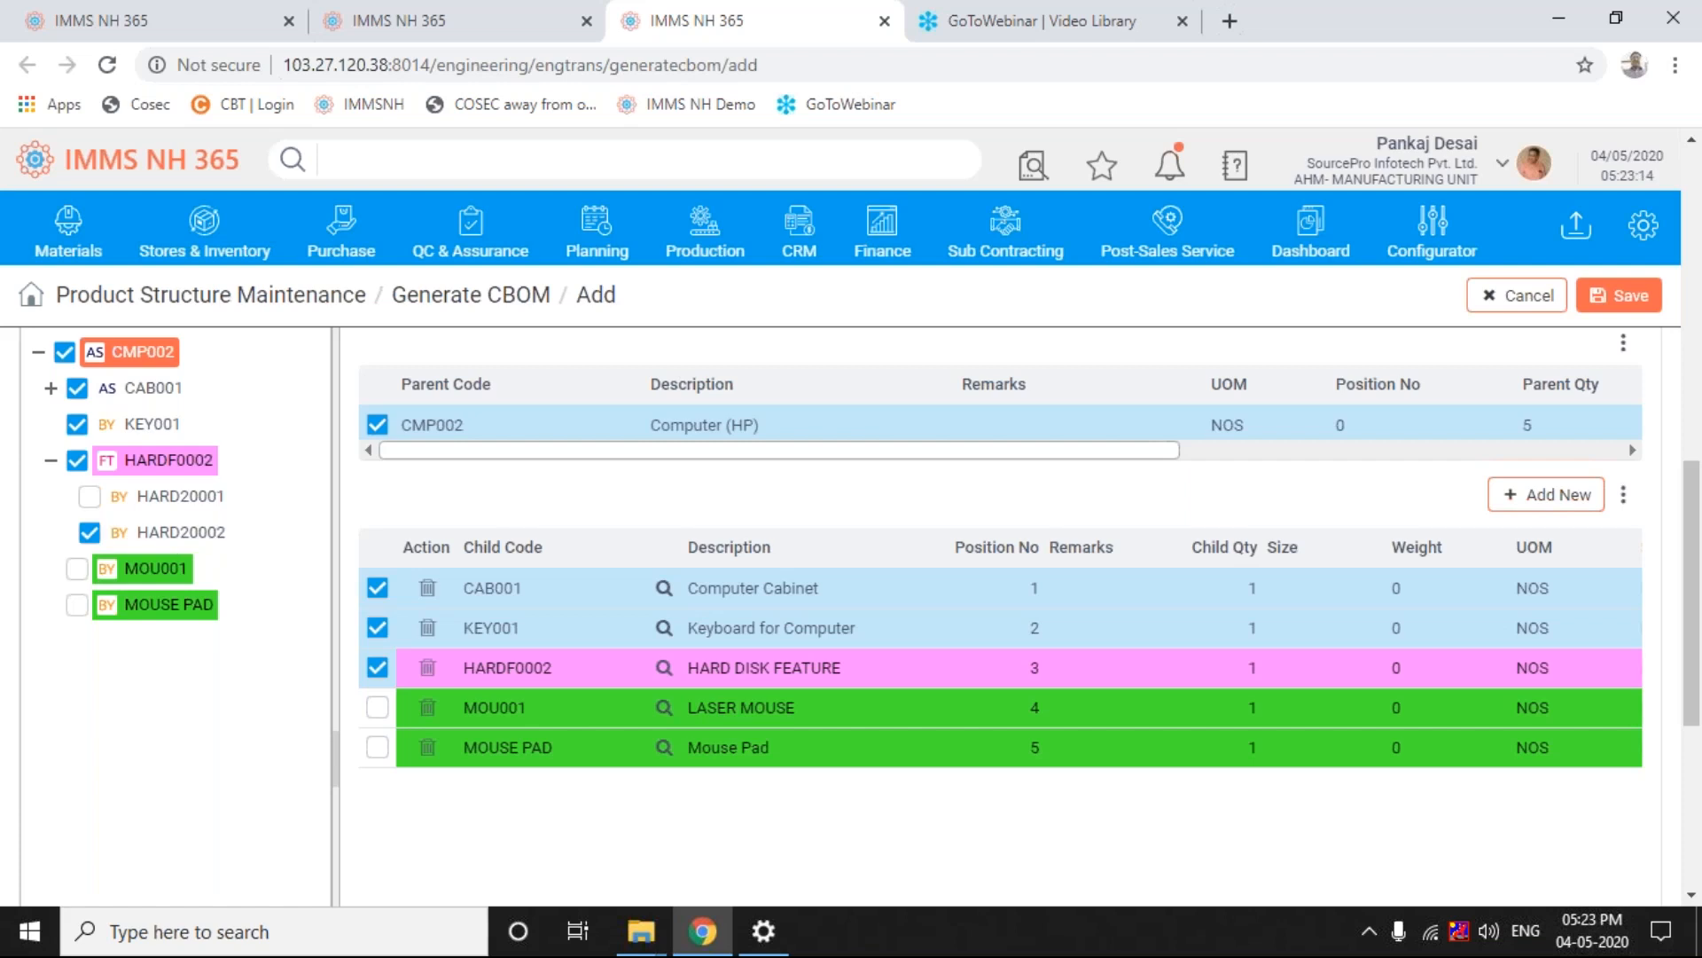
pyautogui.click(89, 497)
pyautogui.click(86, 536)
# Switch to the browser tab with the product structure master, expand its HARDF0002 feature and show the child items of CMP002.
pyautogui.click(204, 36)
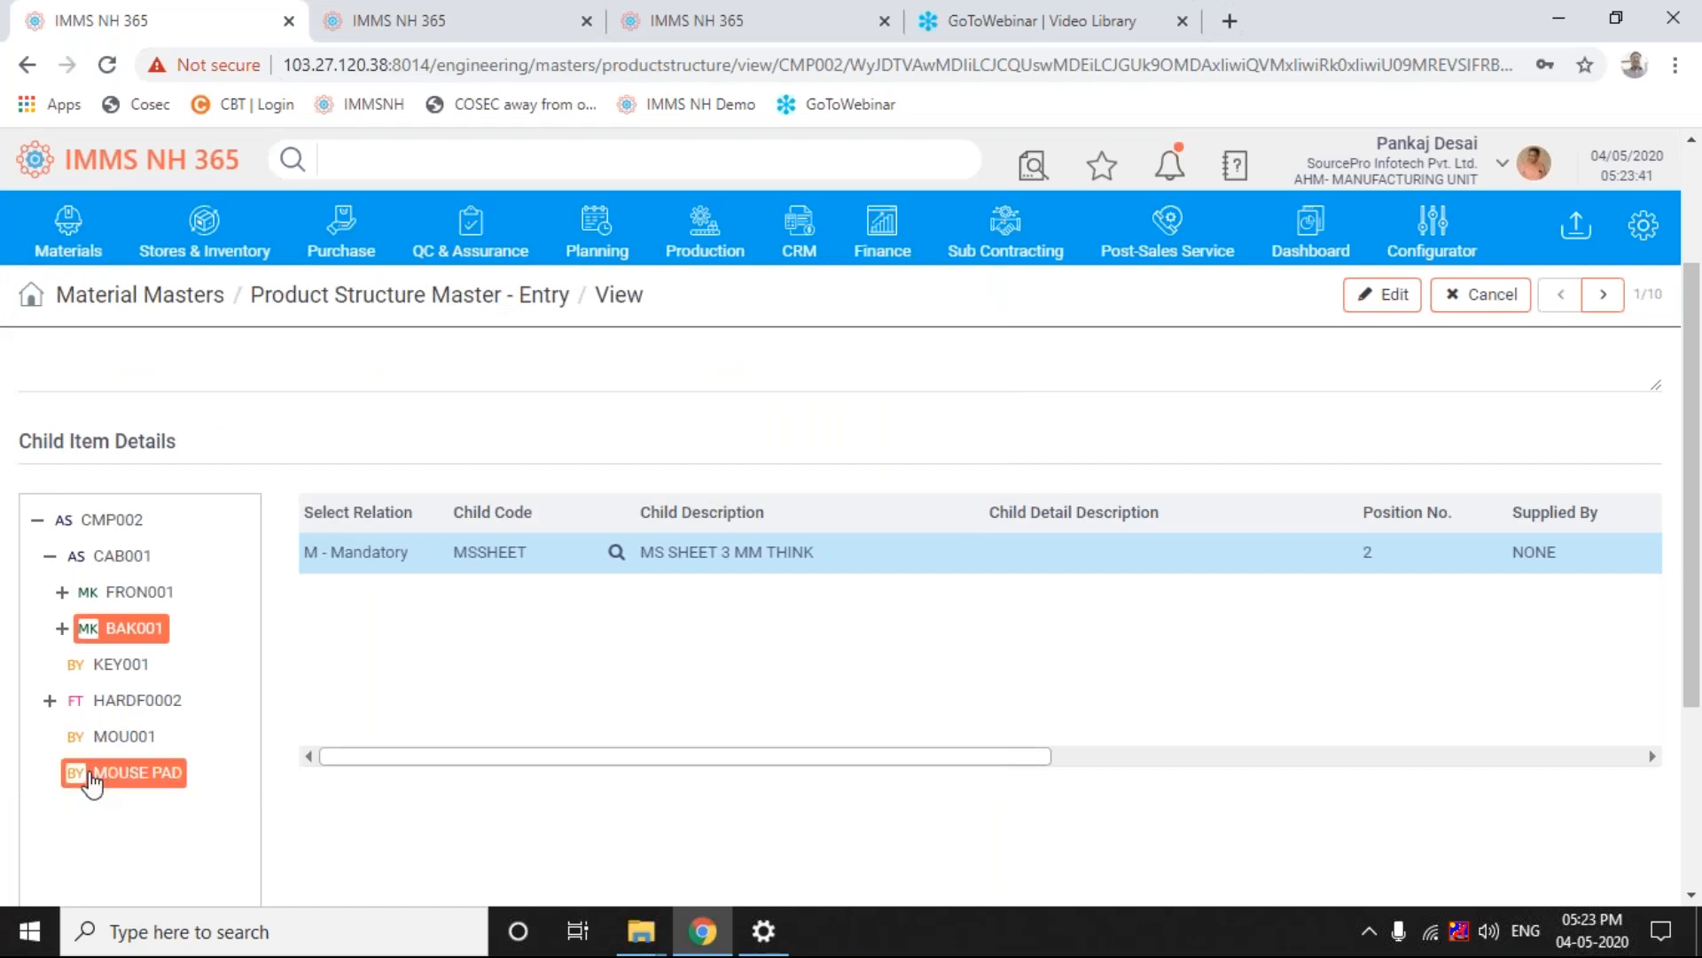
pyautogui.click(49, 701)
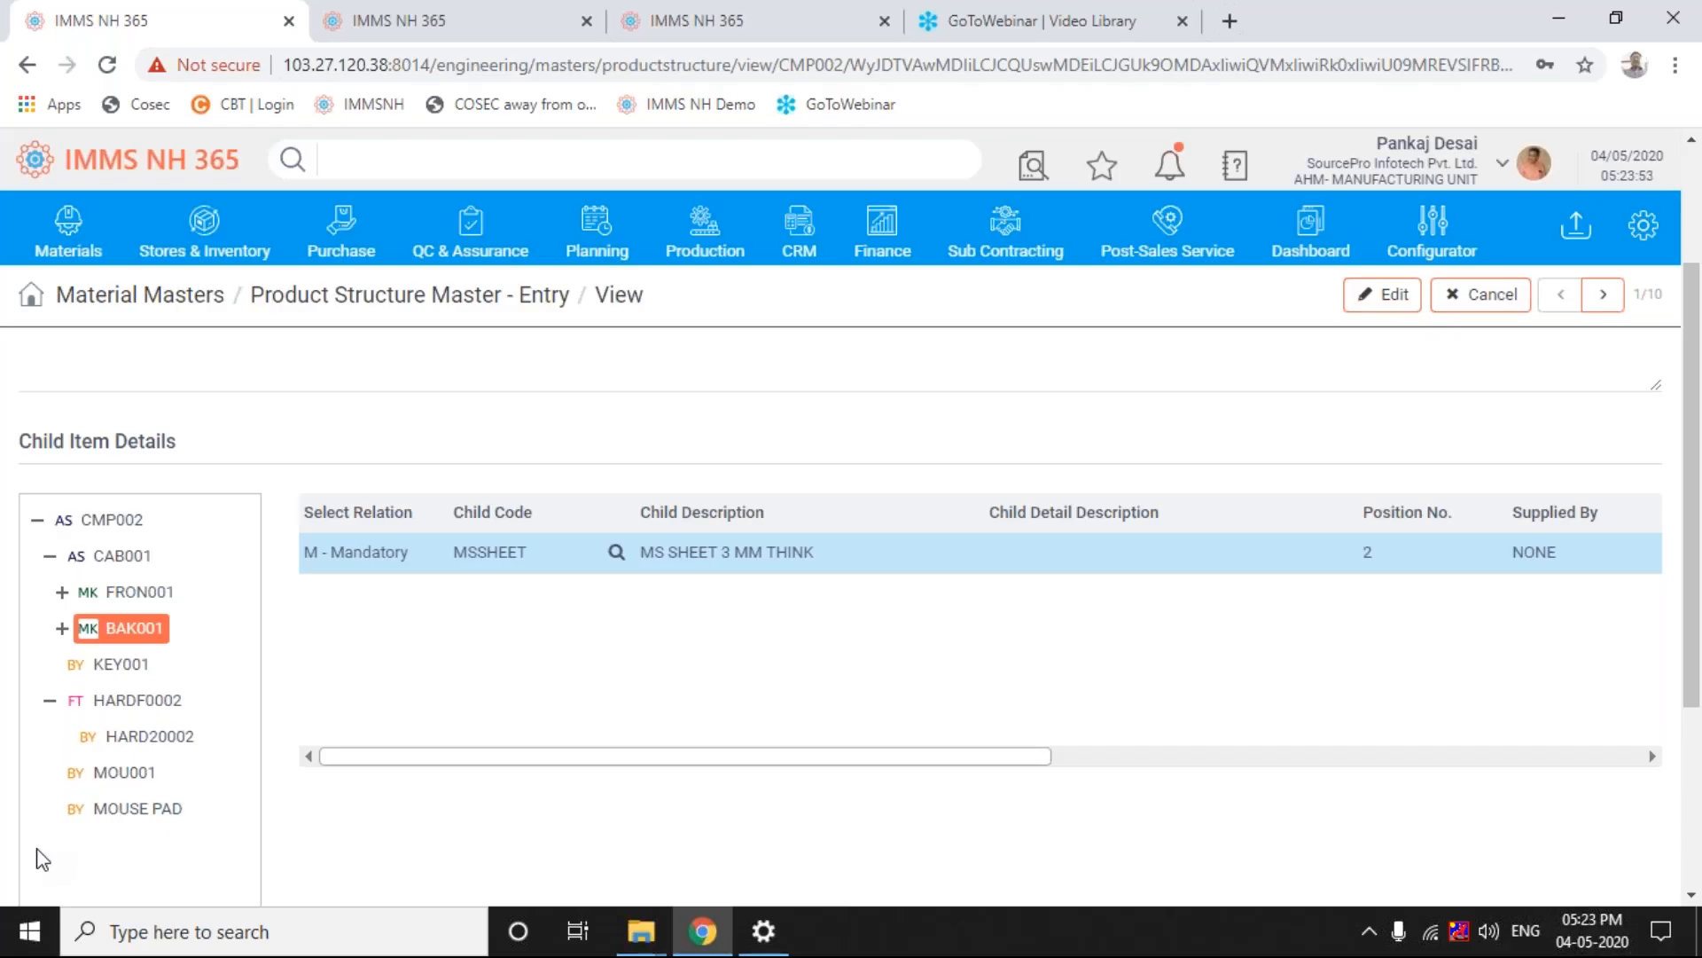
pyautogui.click(120, 528)
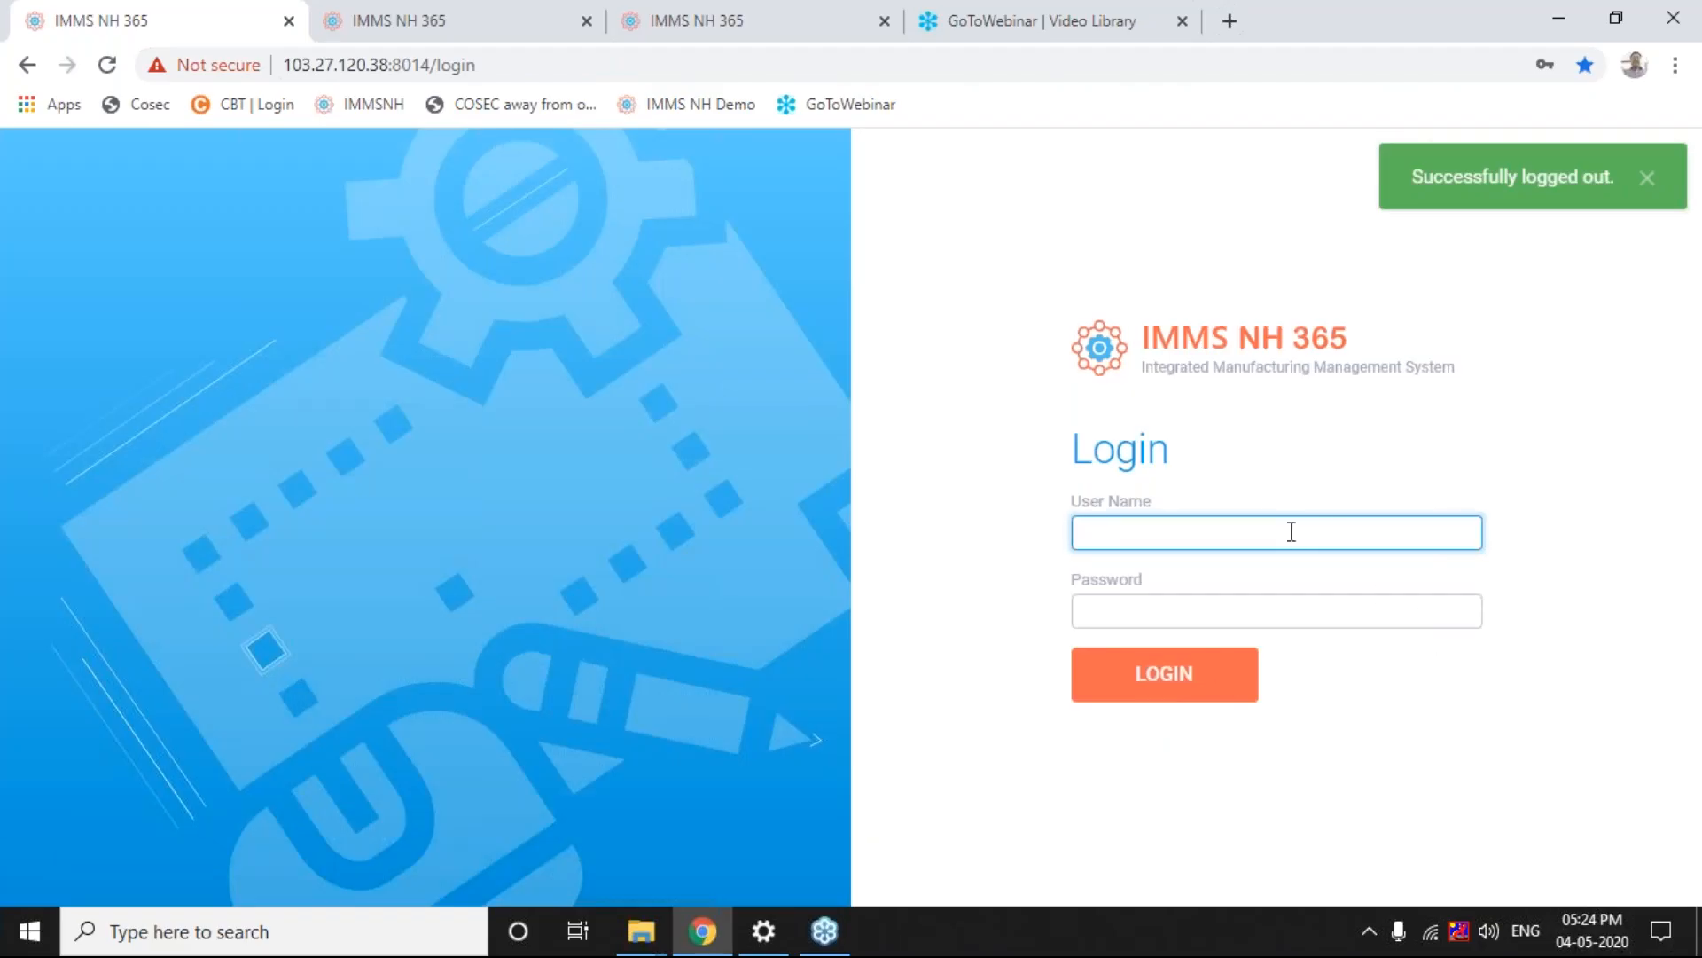
# Log in to IMMS NH 365 again with the account's user name and password.
pyautogui.write('pankaj')
pyautogui.press('Tab')
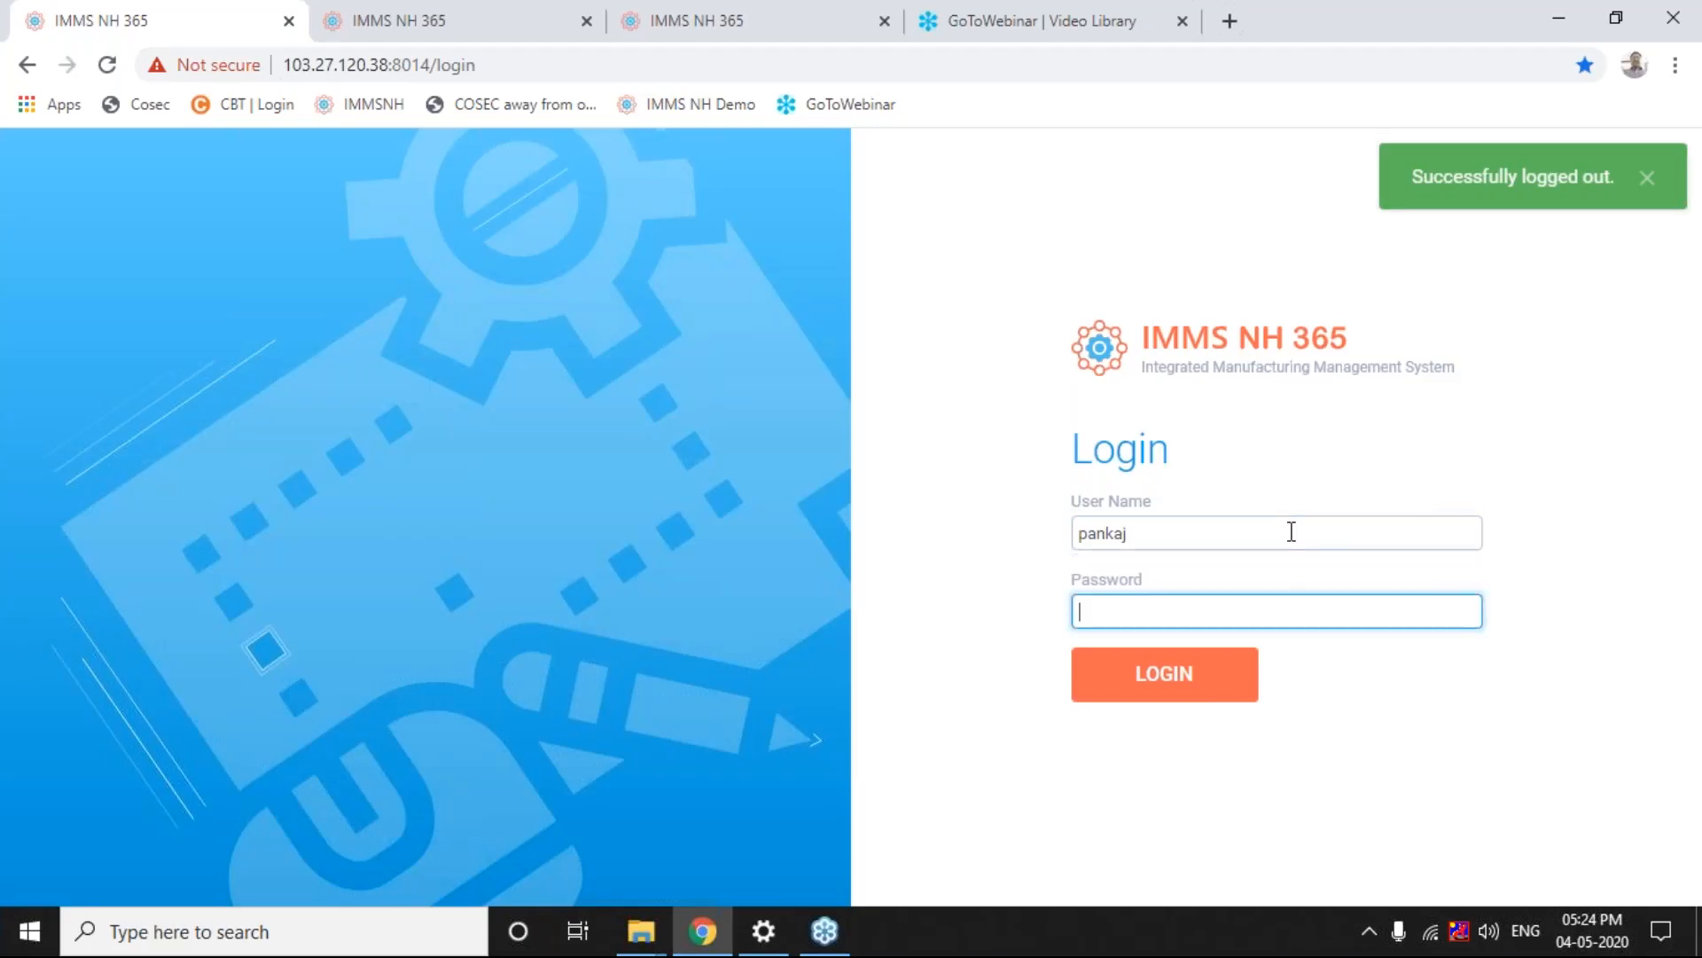
pyautogui.write('******')
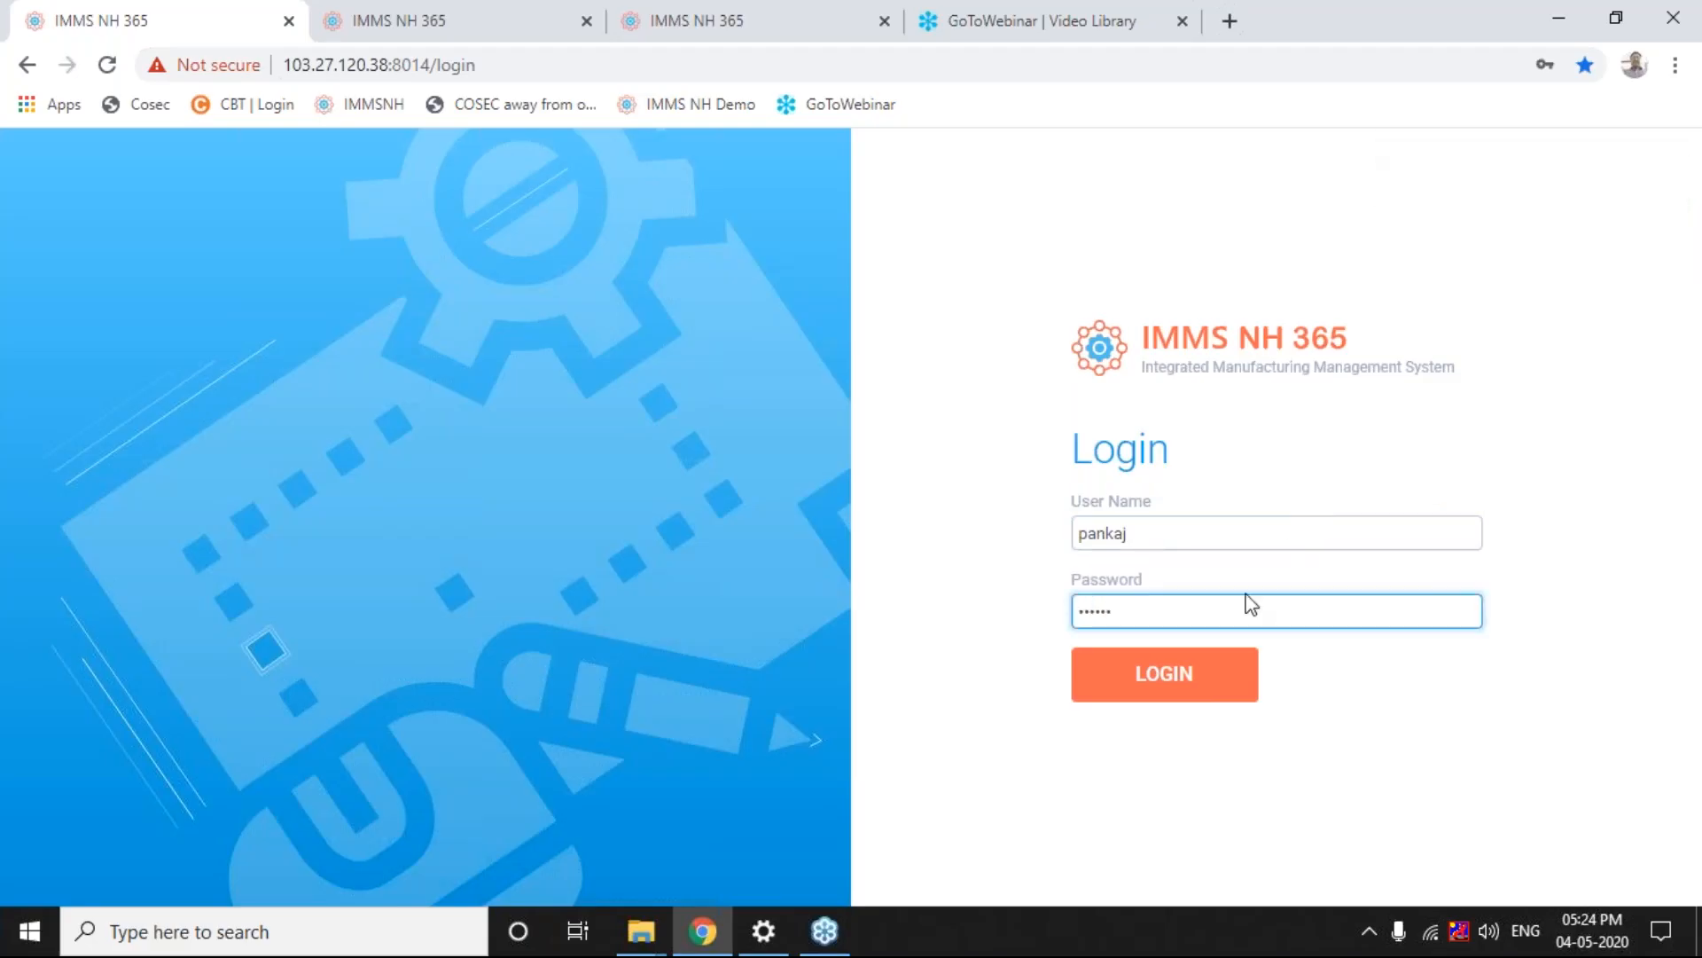
pyautogui.click(1203, 679)
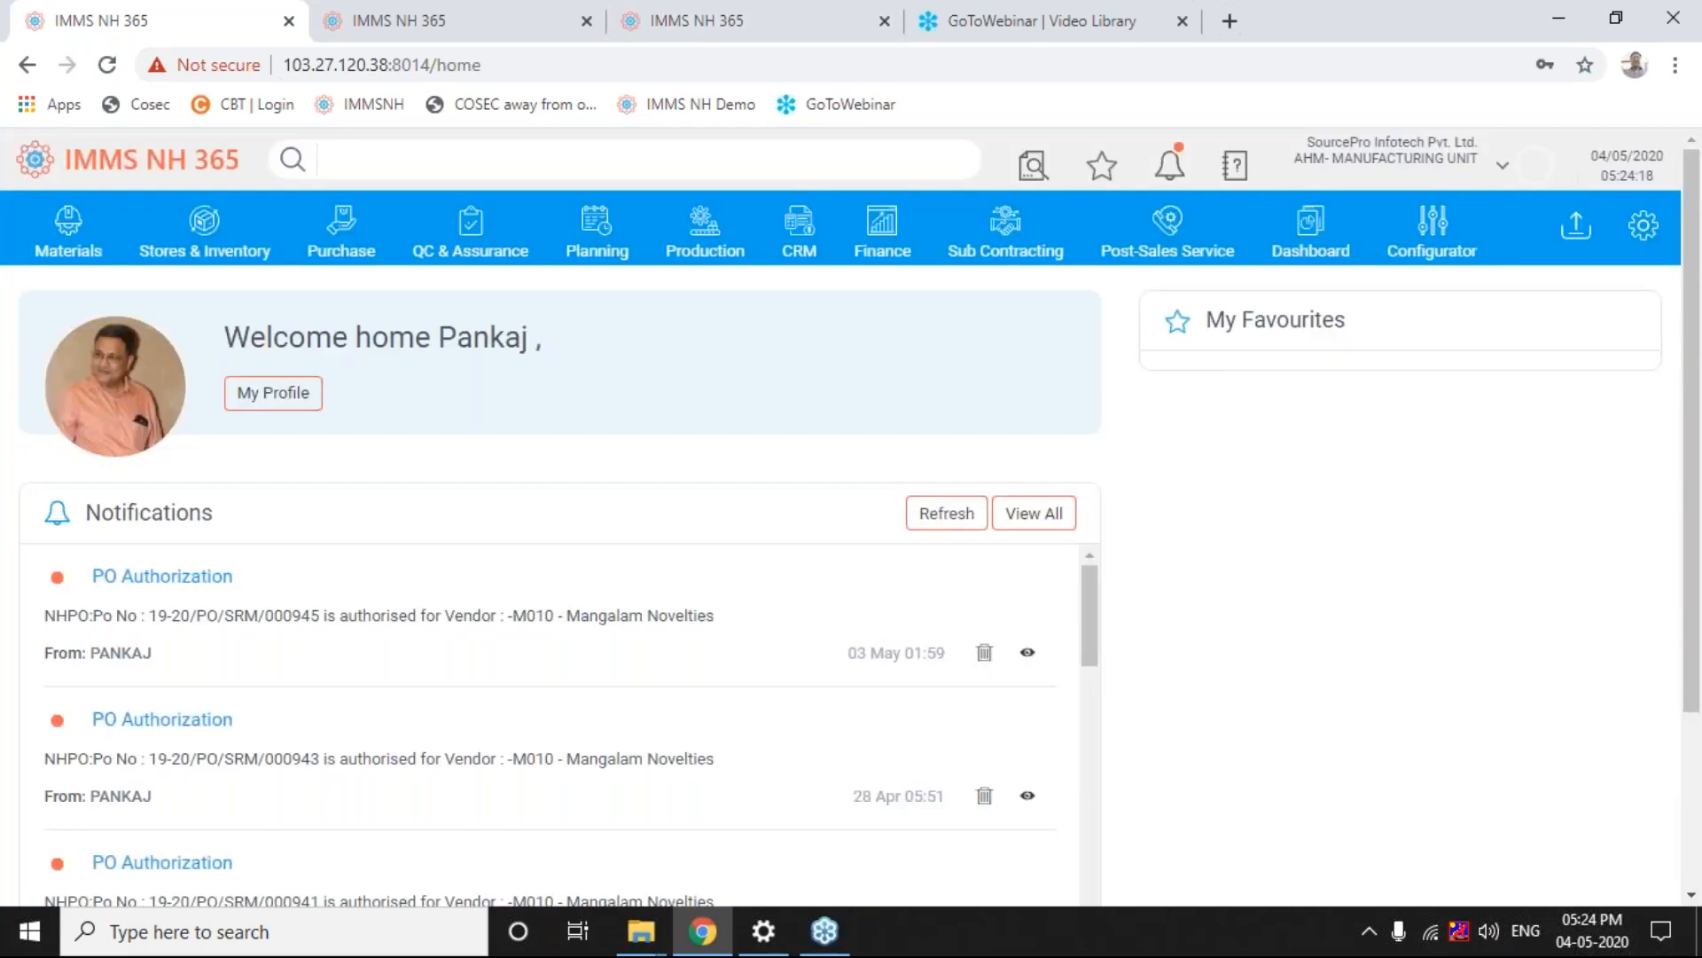
# Close the logged-out browser tab, return to the CBOM entry and include the optional MOUSE PAD item in the structure.
pyautogui.click(696, 20)
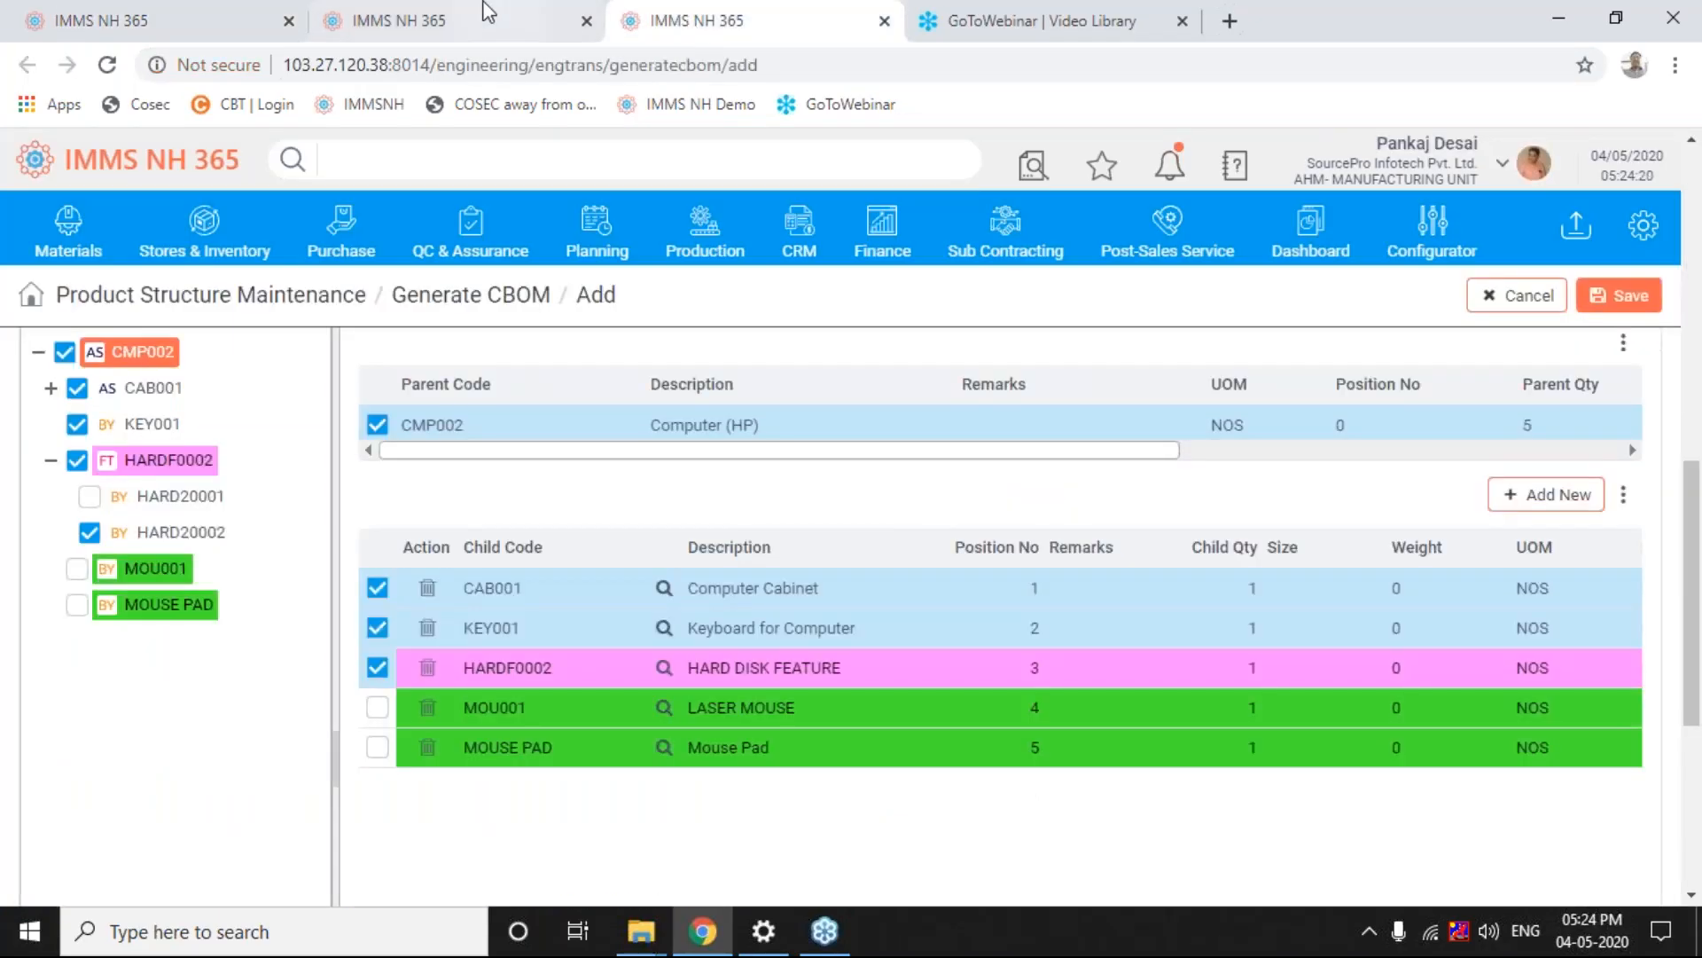
pyautogui.click(454, 12)
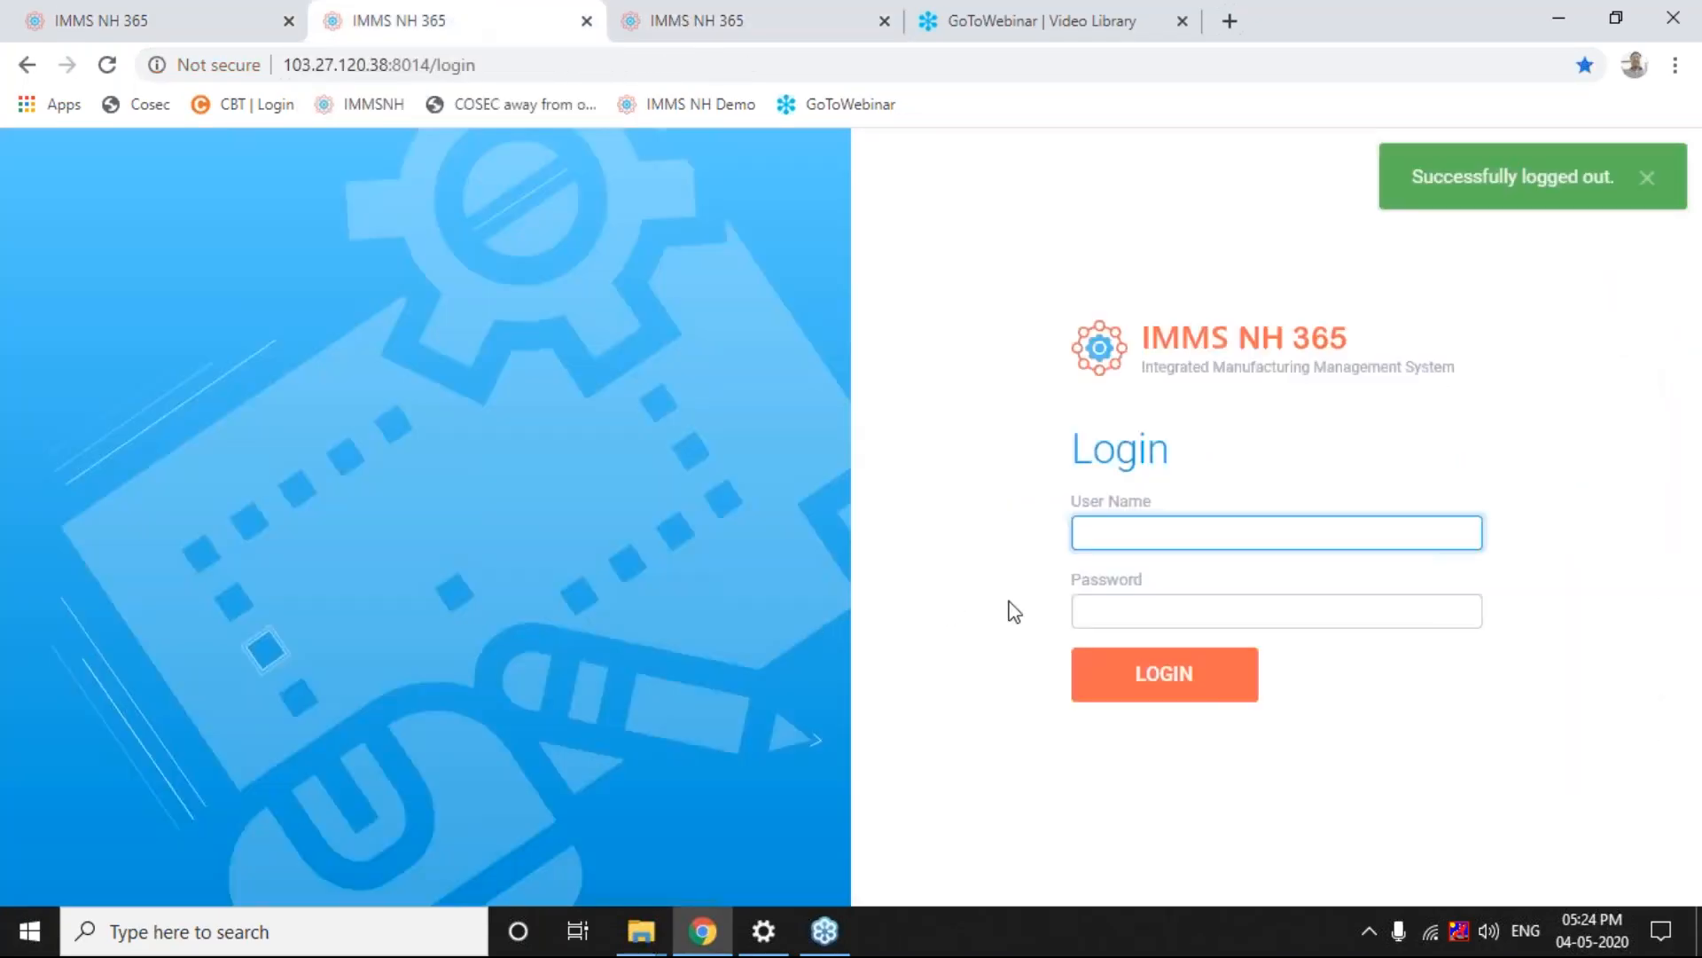
pyautogui.click(587, 20)
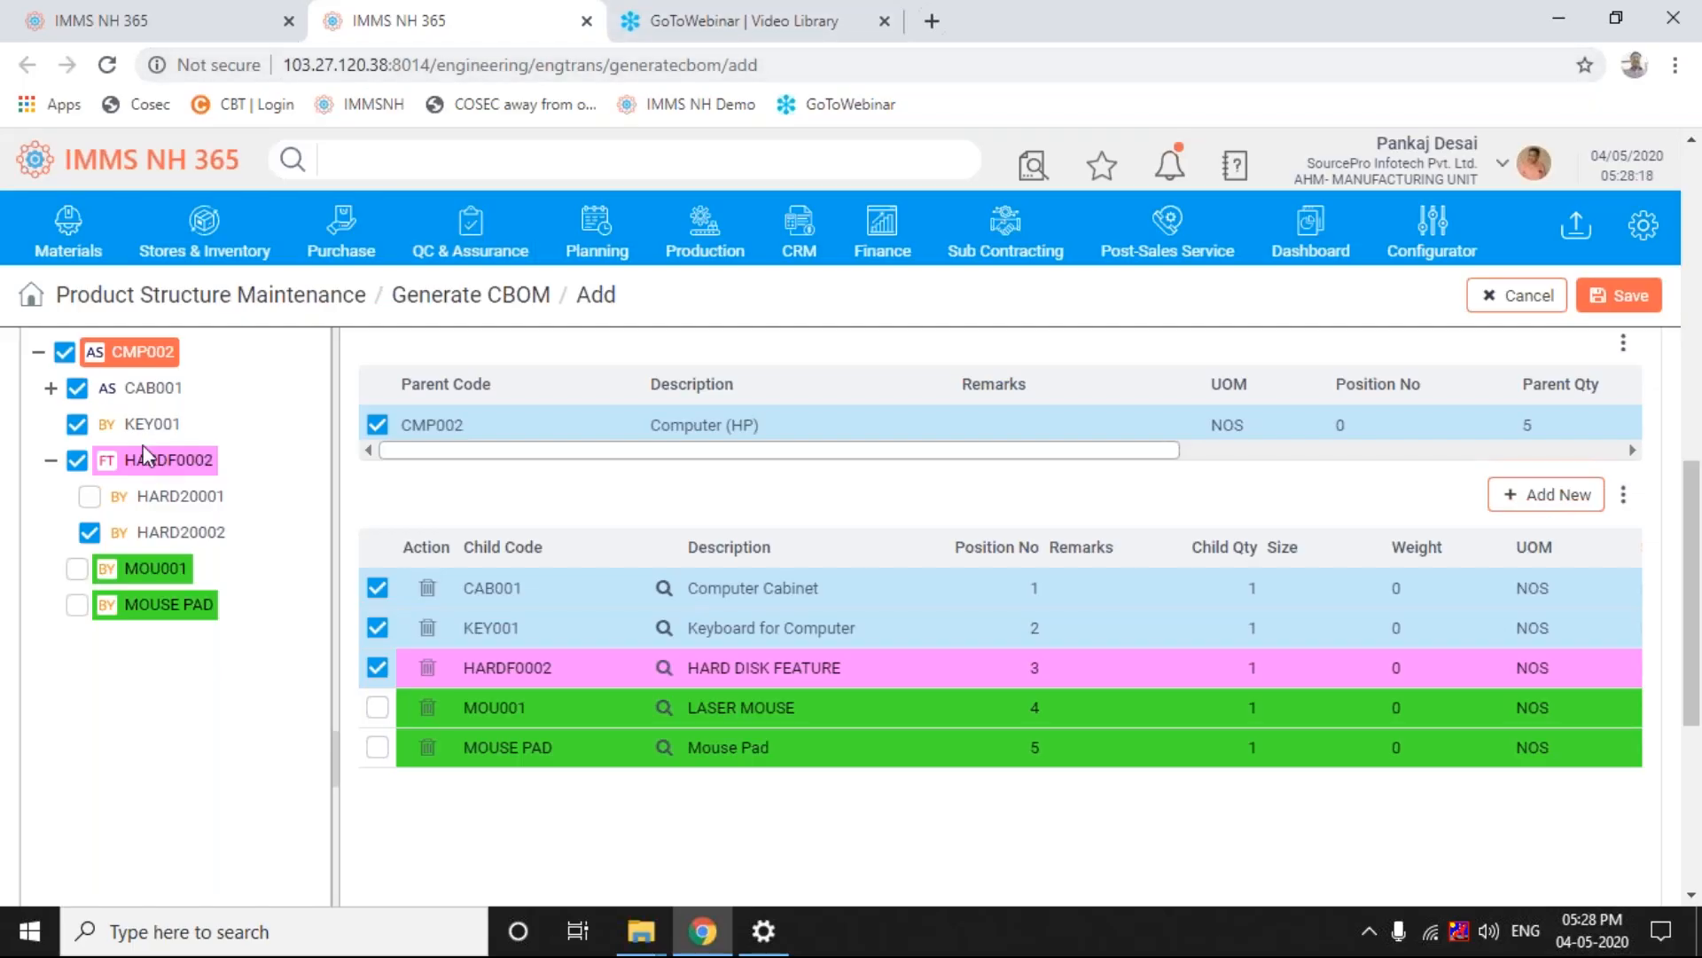
pyautogui.click(76, 607)
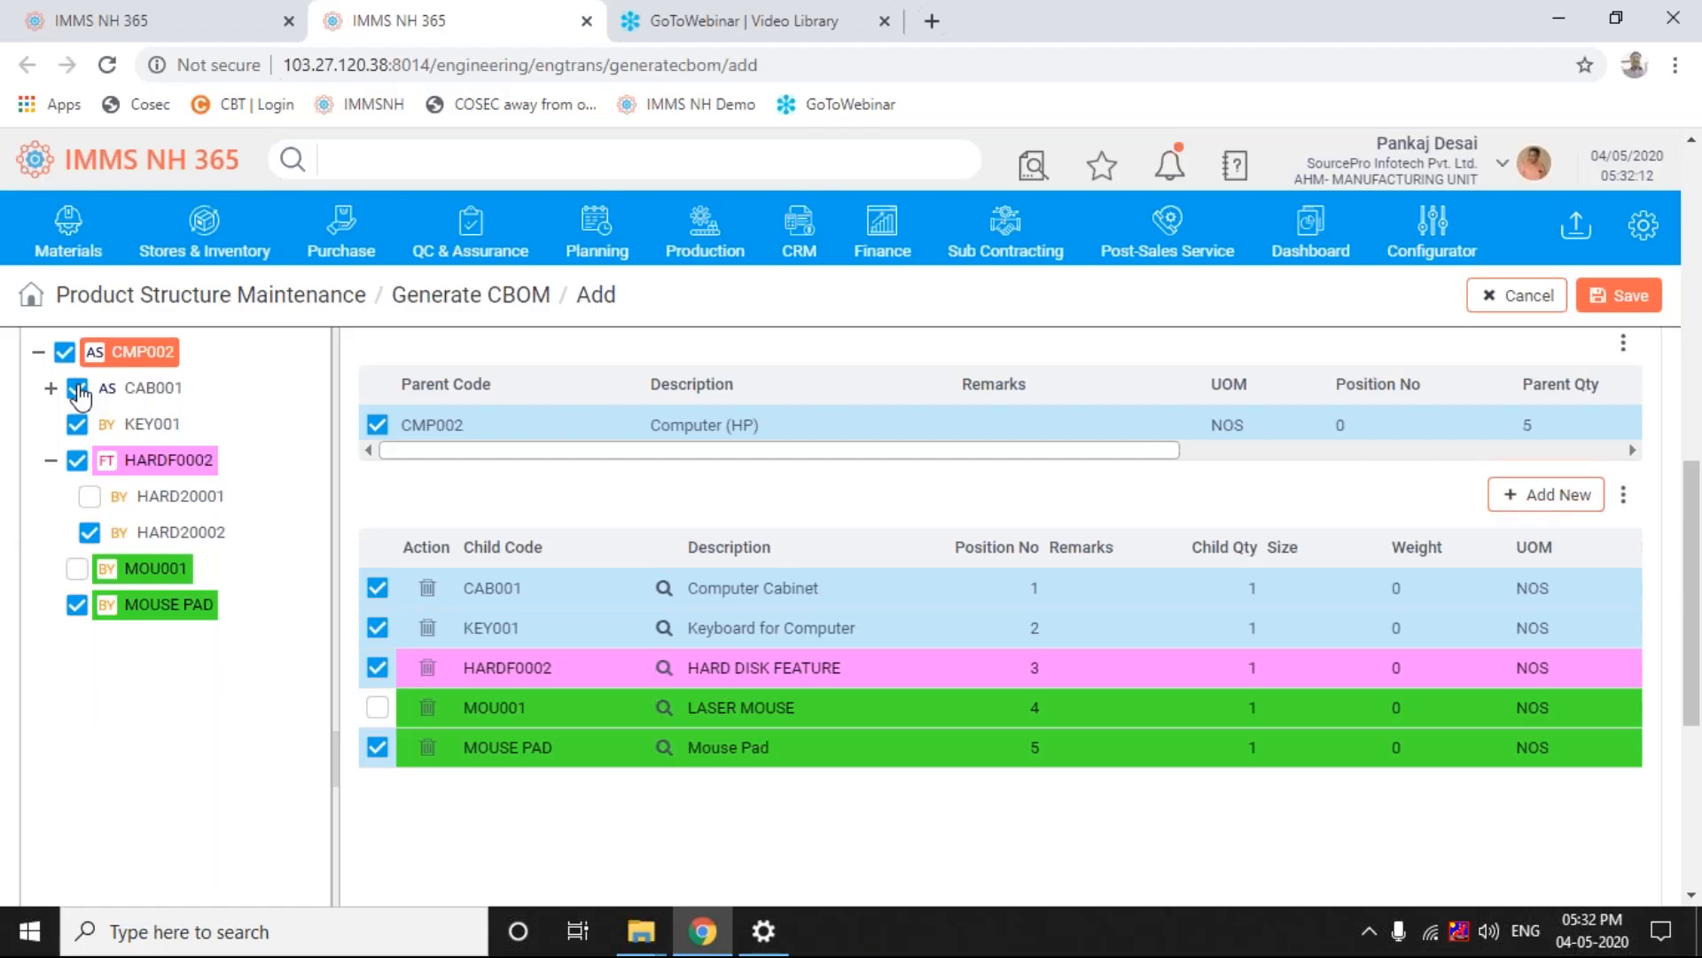
# Open the Allocation/WO Creation list of the planning module in a separate browser tab and switch to it.
pyautogui.click(597, 232)
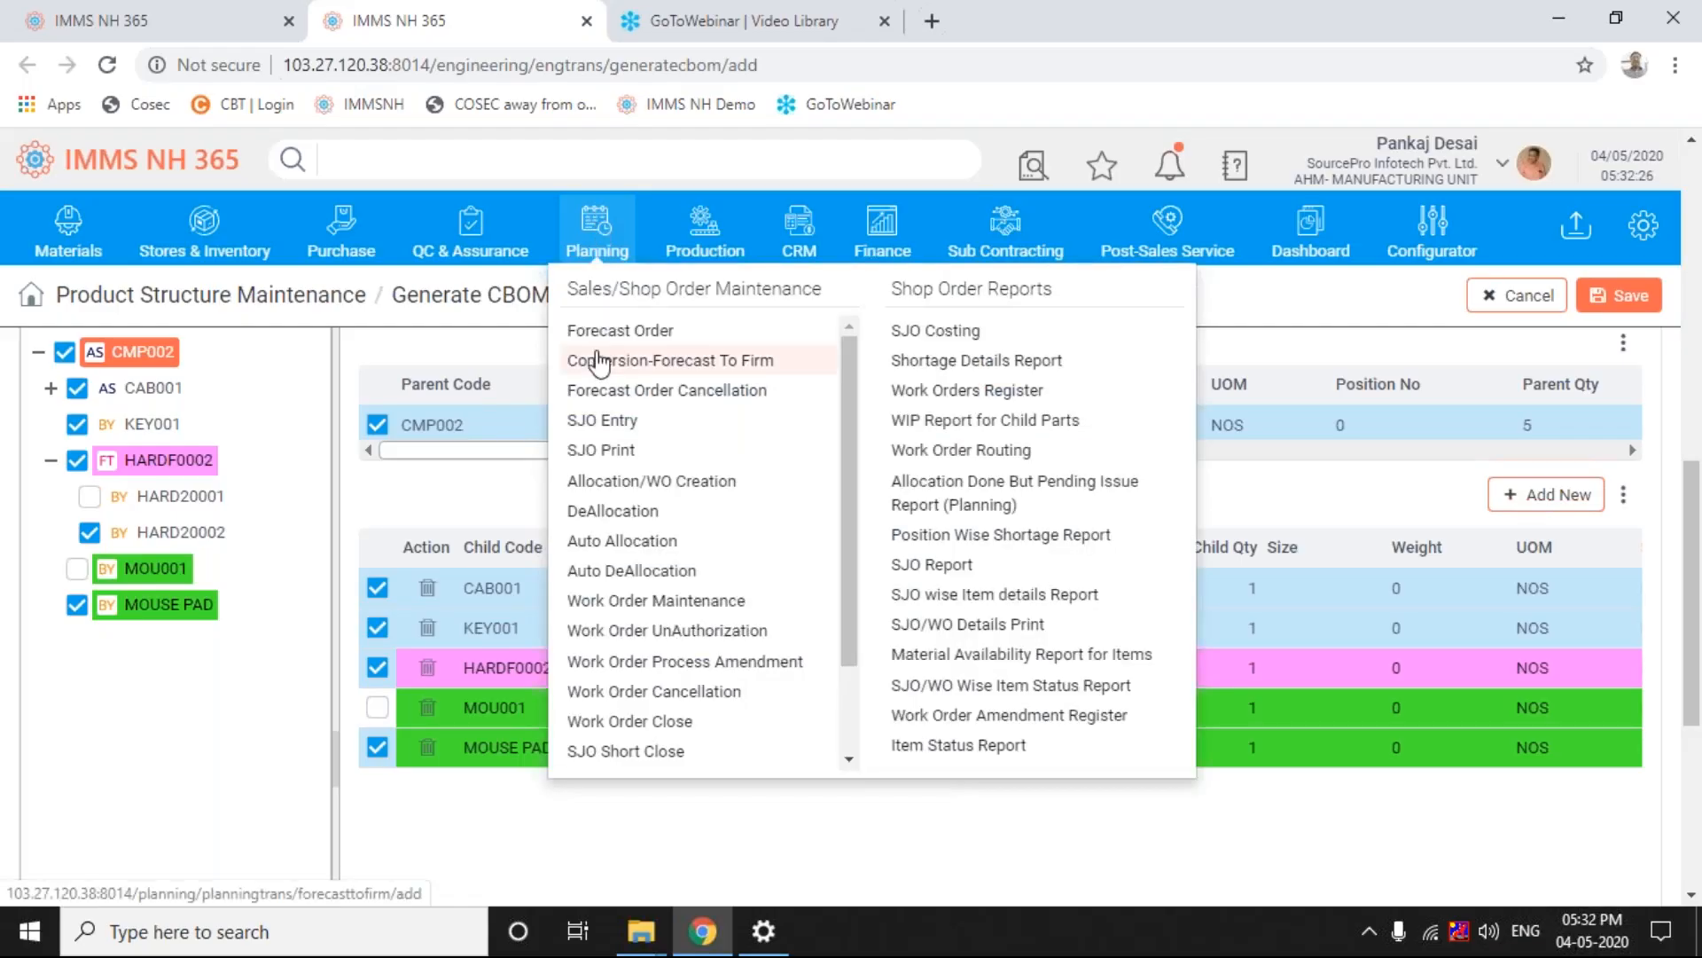
pyautogui.rightClick(629, 486)
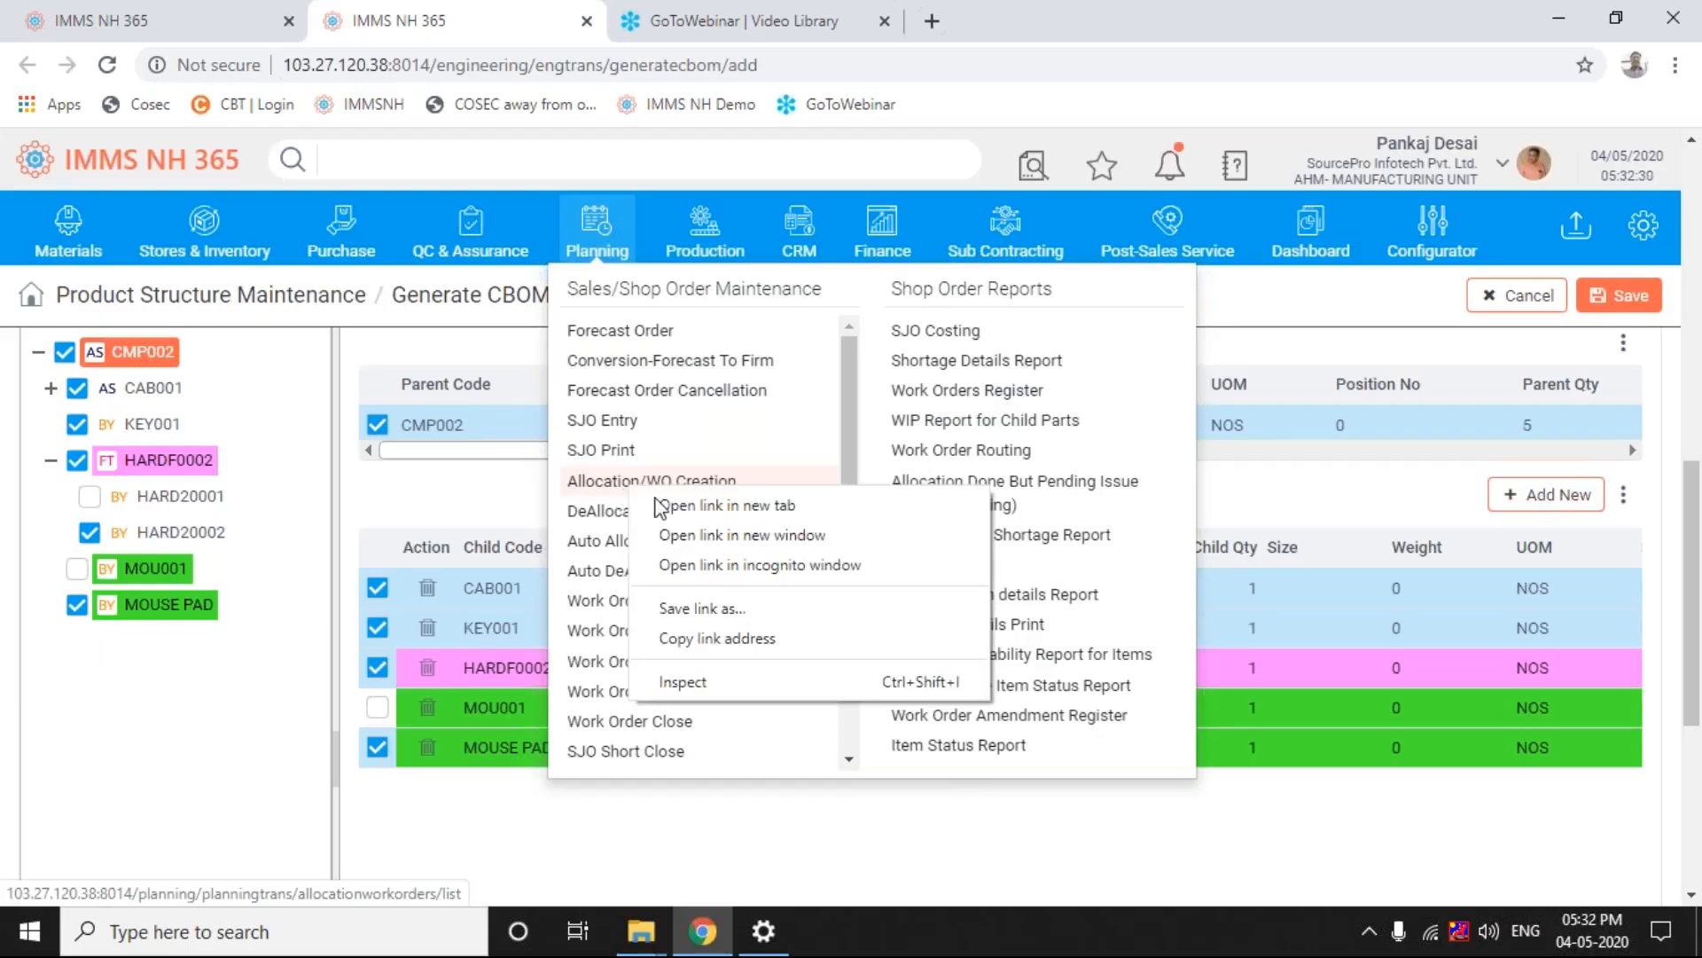
pyautogui.click(704, 506)
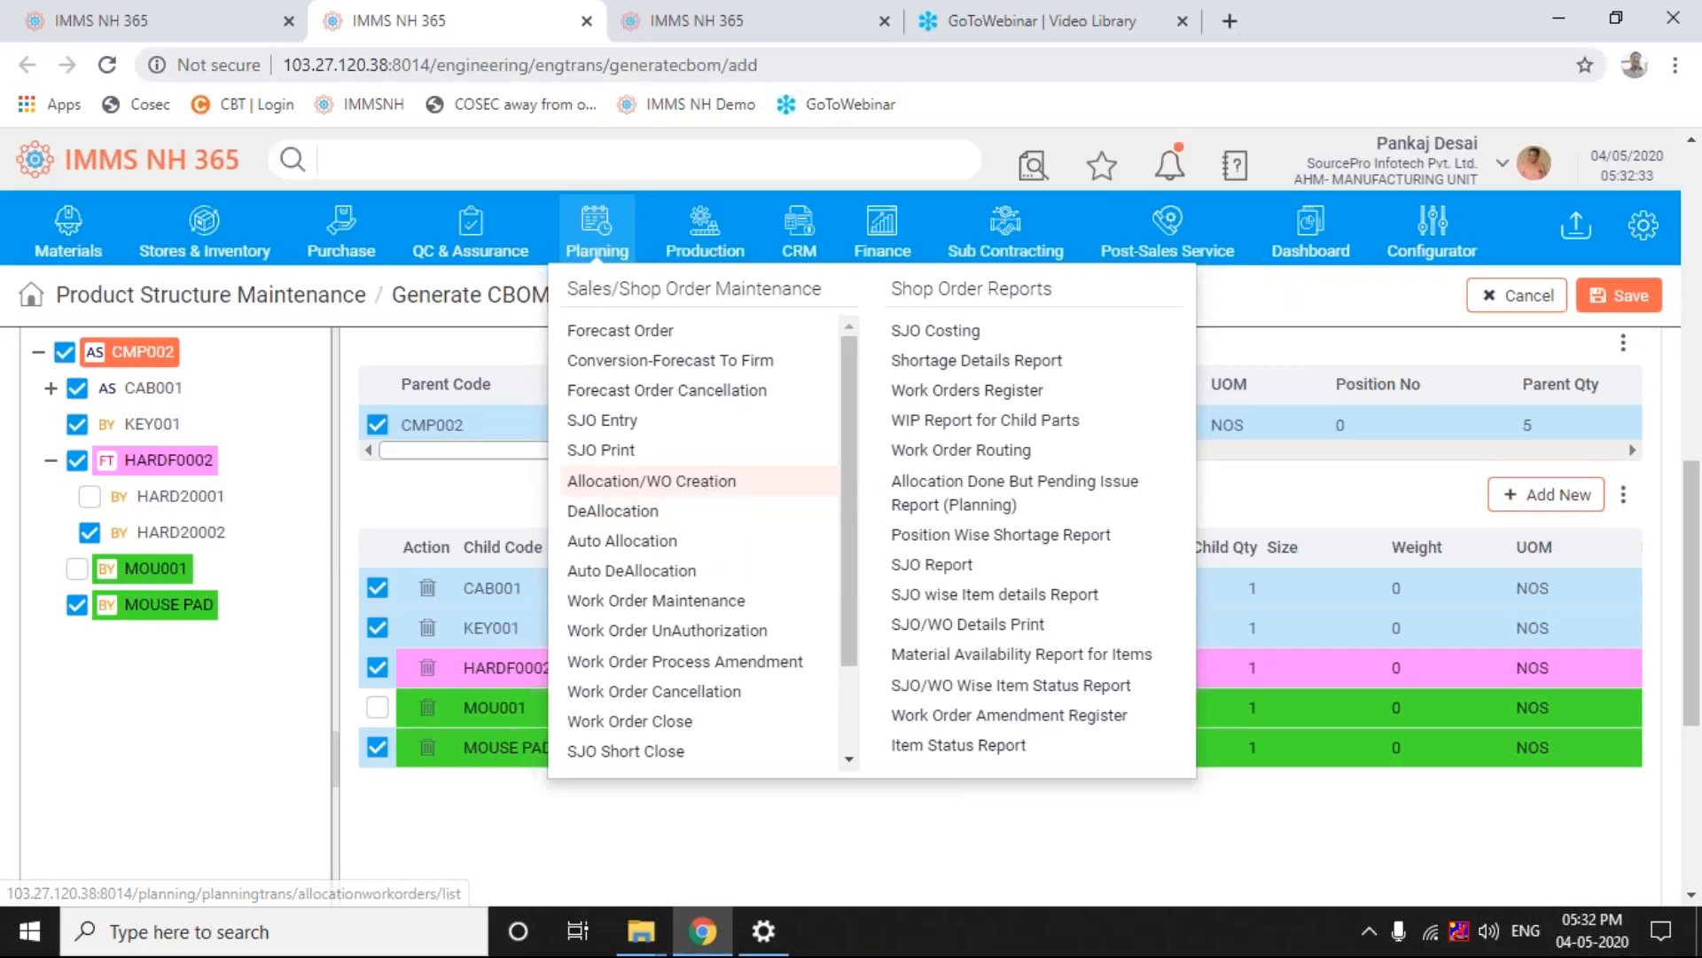
pyautogui.click(793, 23)
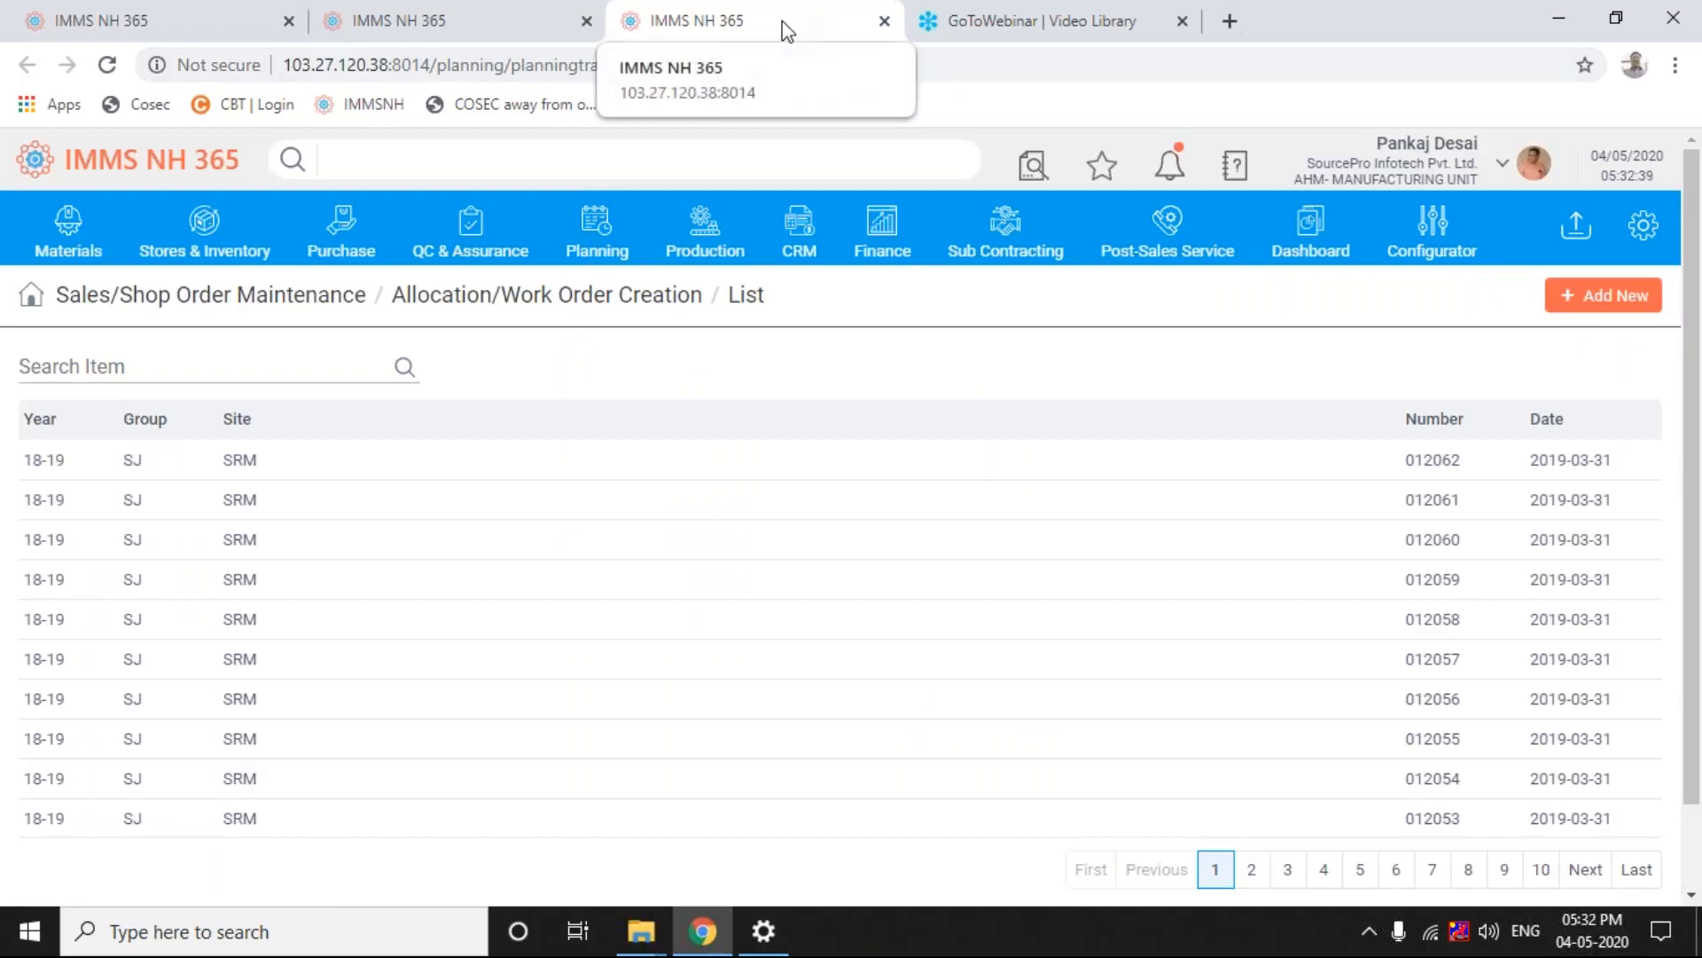
# Review the available planning transactions and start a new Allocation/Work Order Creation entry.
pyautogui.click(601, 237)
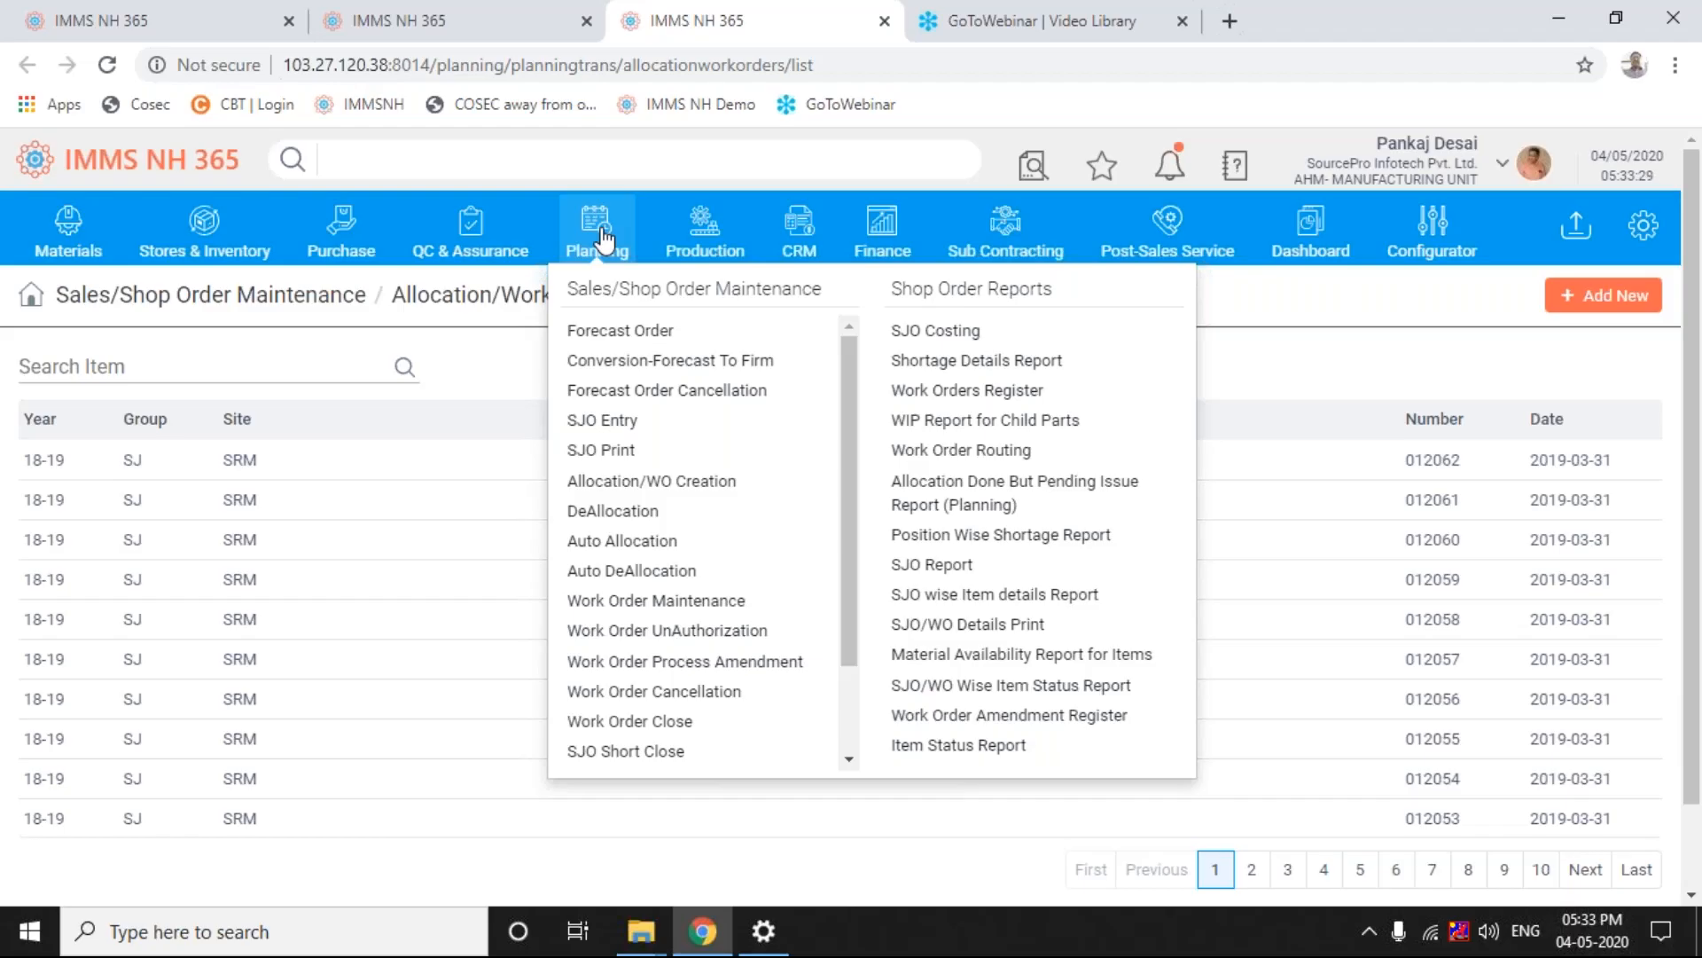
pyautogui.click(604, 239)
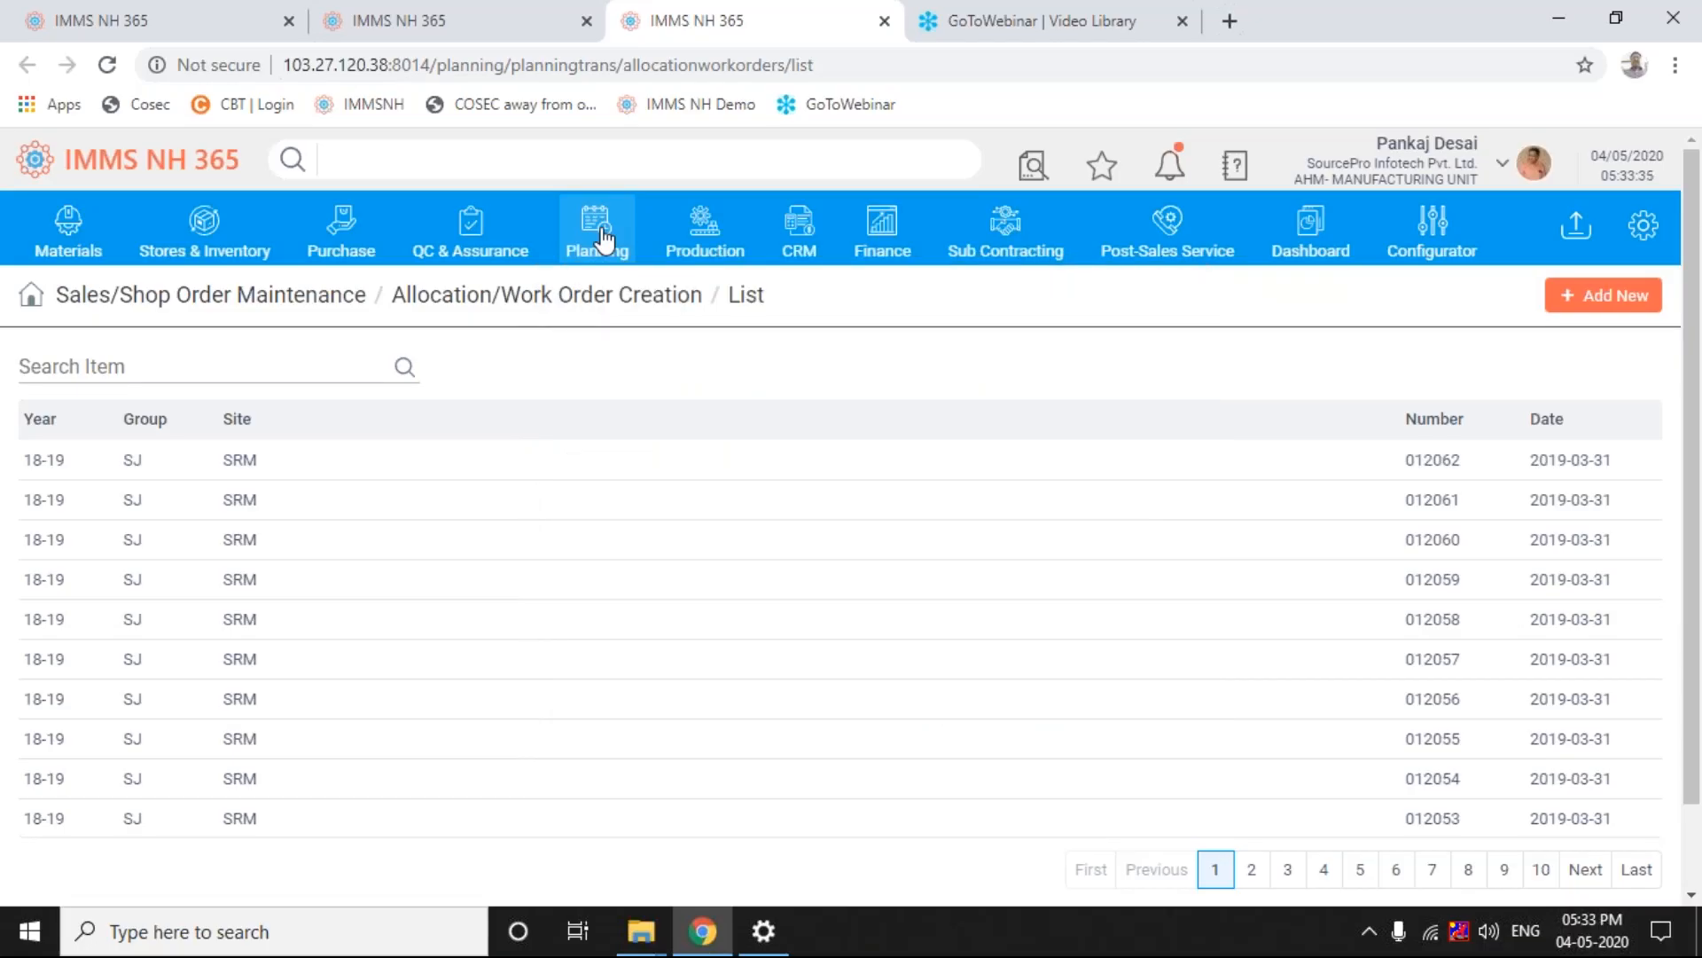
pyautogui.click(604, 240)
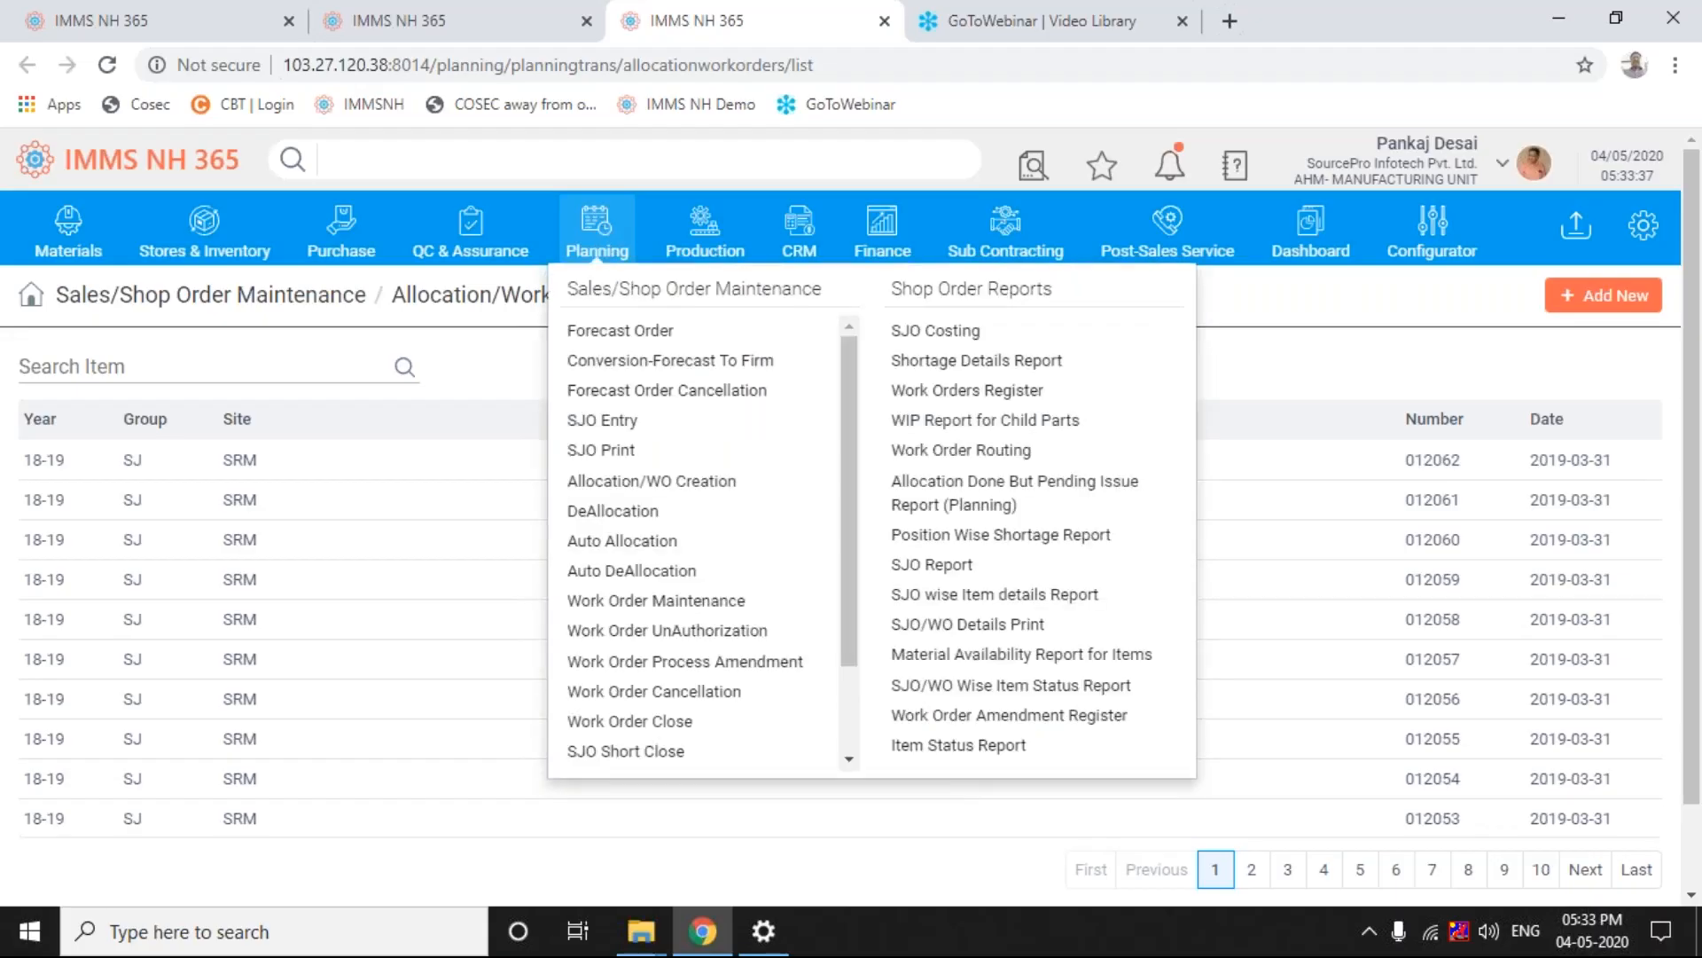
pyautogui.click(1627, 300)
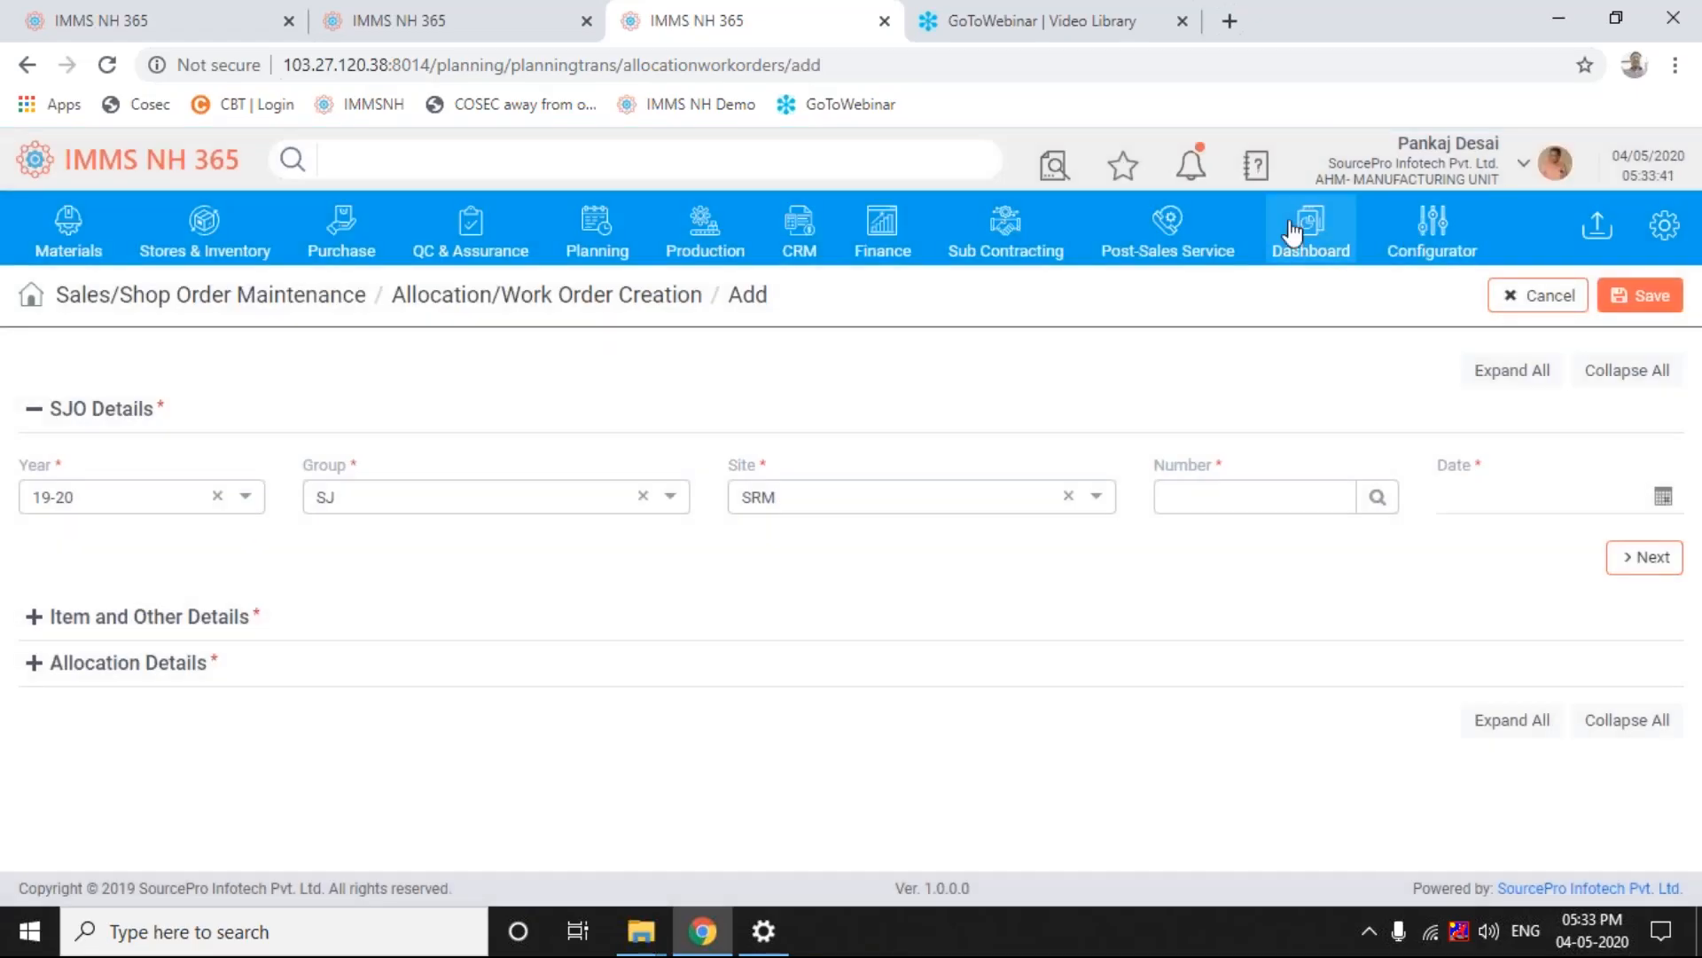
# Load the 31/03/2020 sales job order for item CMP002 from the second page of the SJO number list.
pyautogui.click(1382, 507)
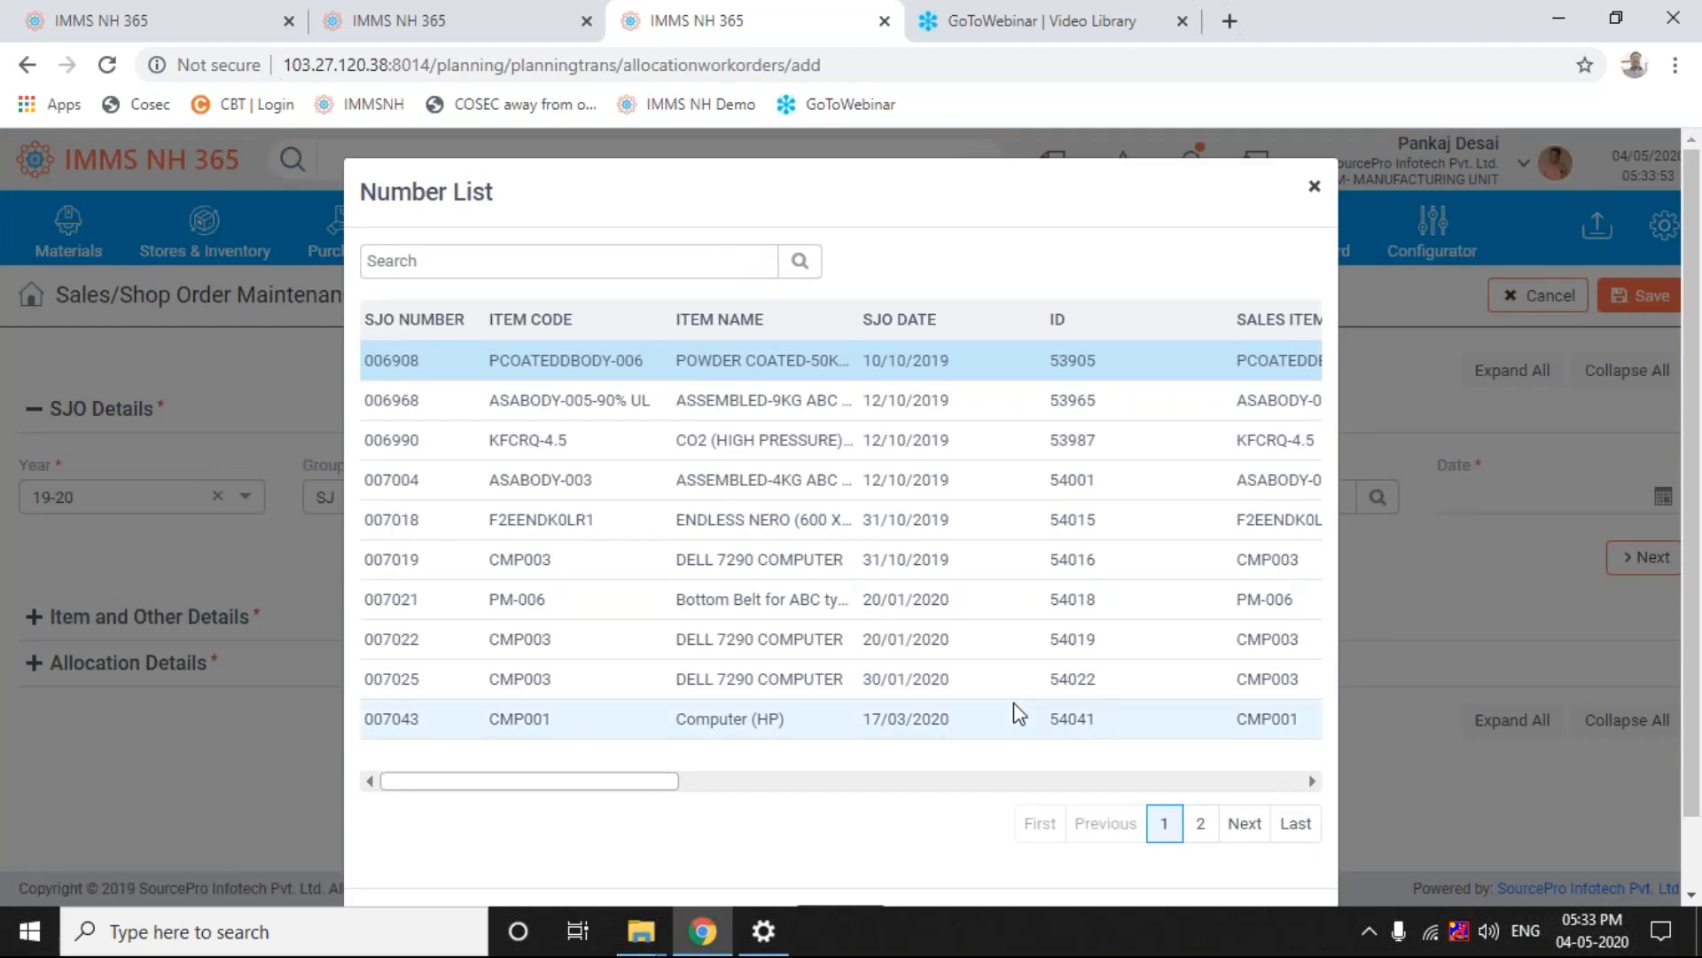
pyautogui.click(1200, 823)
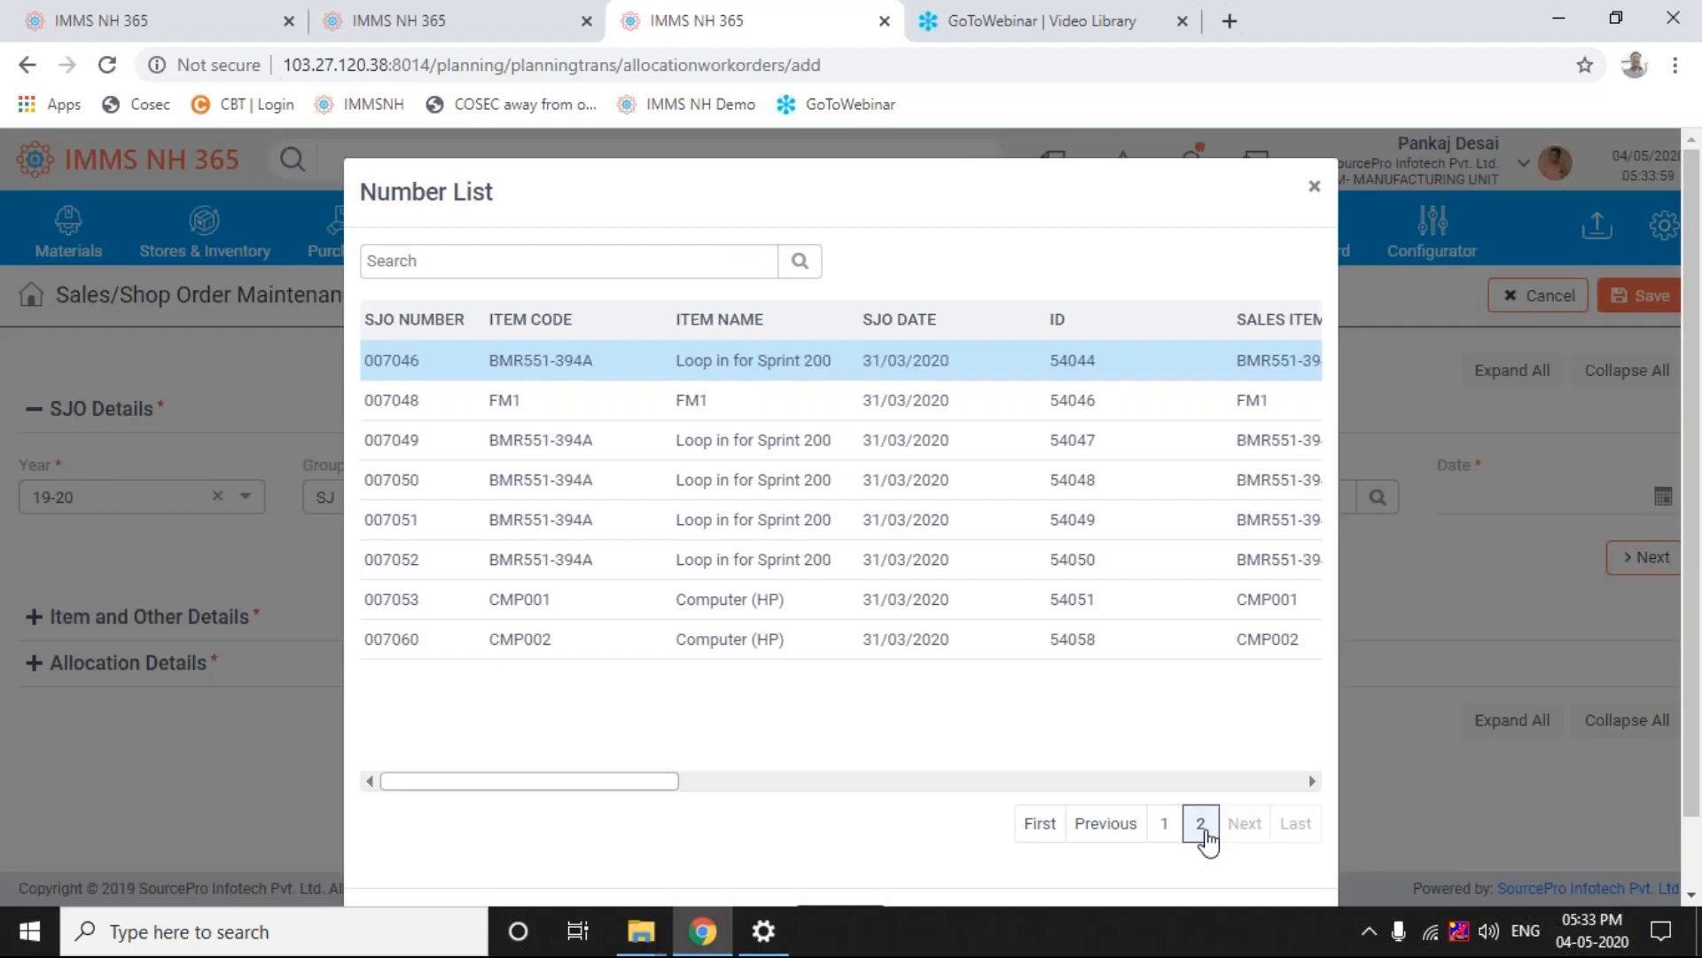
pyautogui.click(392, 645)
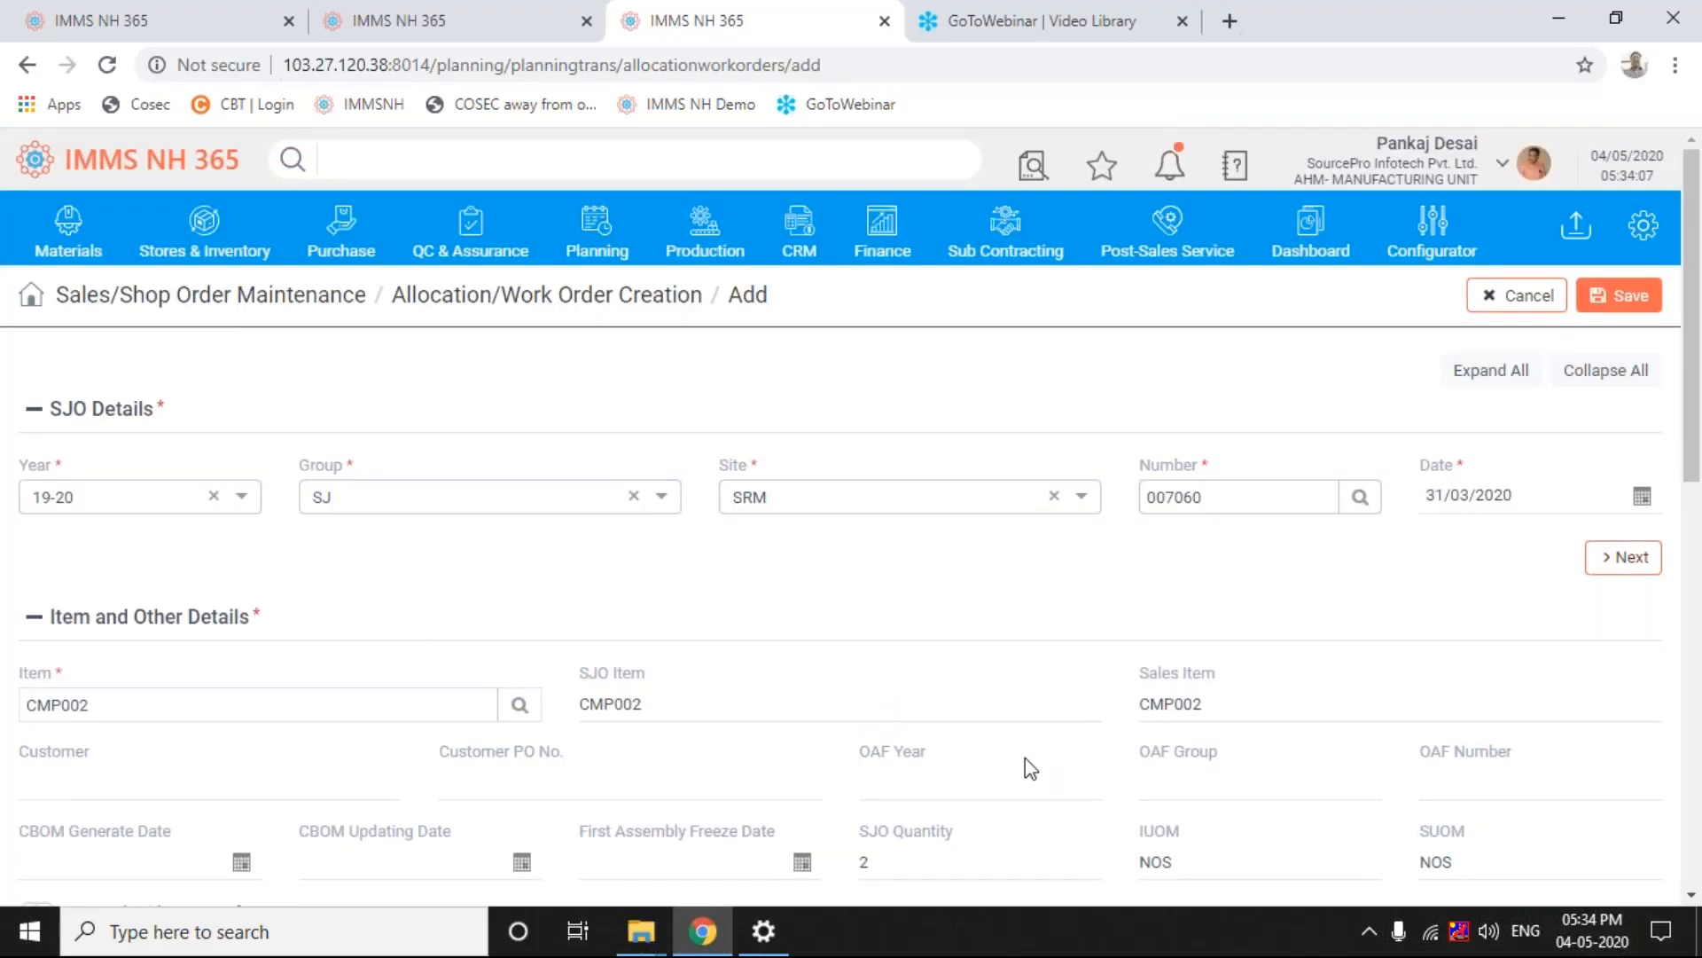
# Review the order's item details, the CMP002 structure tree and the demand quantities in the allocation details.
pyautogui.scroll(-1, 1693, 894)
pyautogui.click(1694, 895)
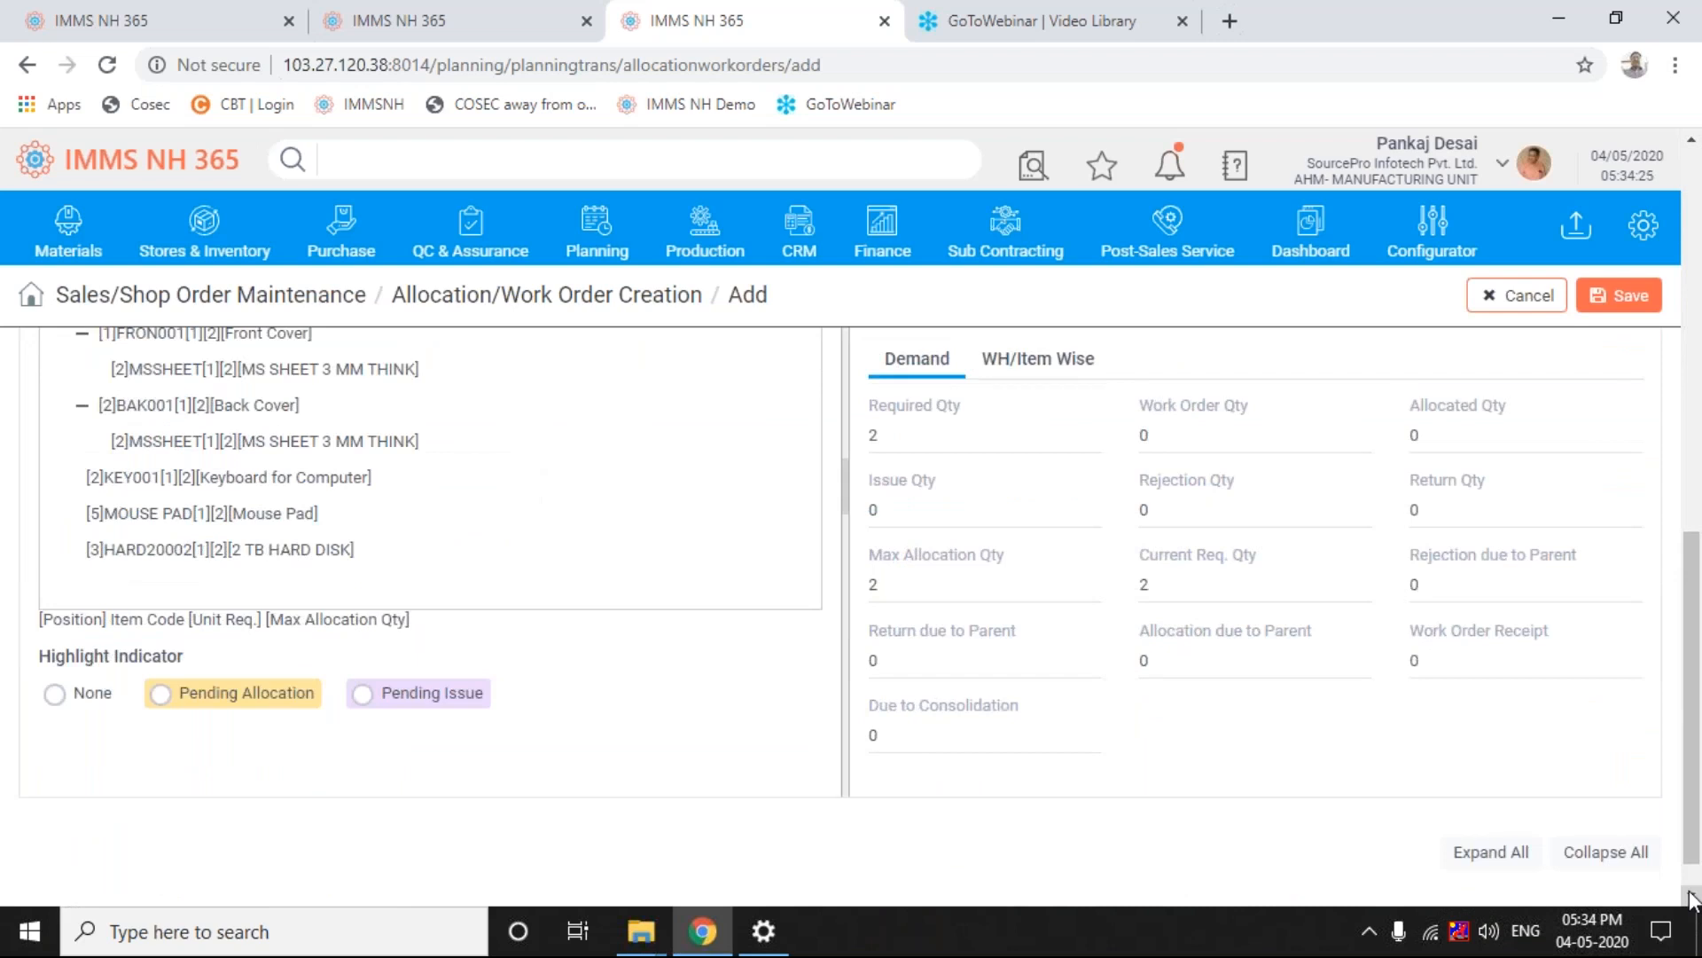
pyautogui.click(1694, 898)
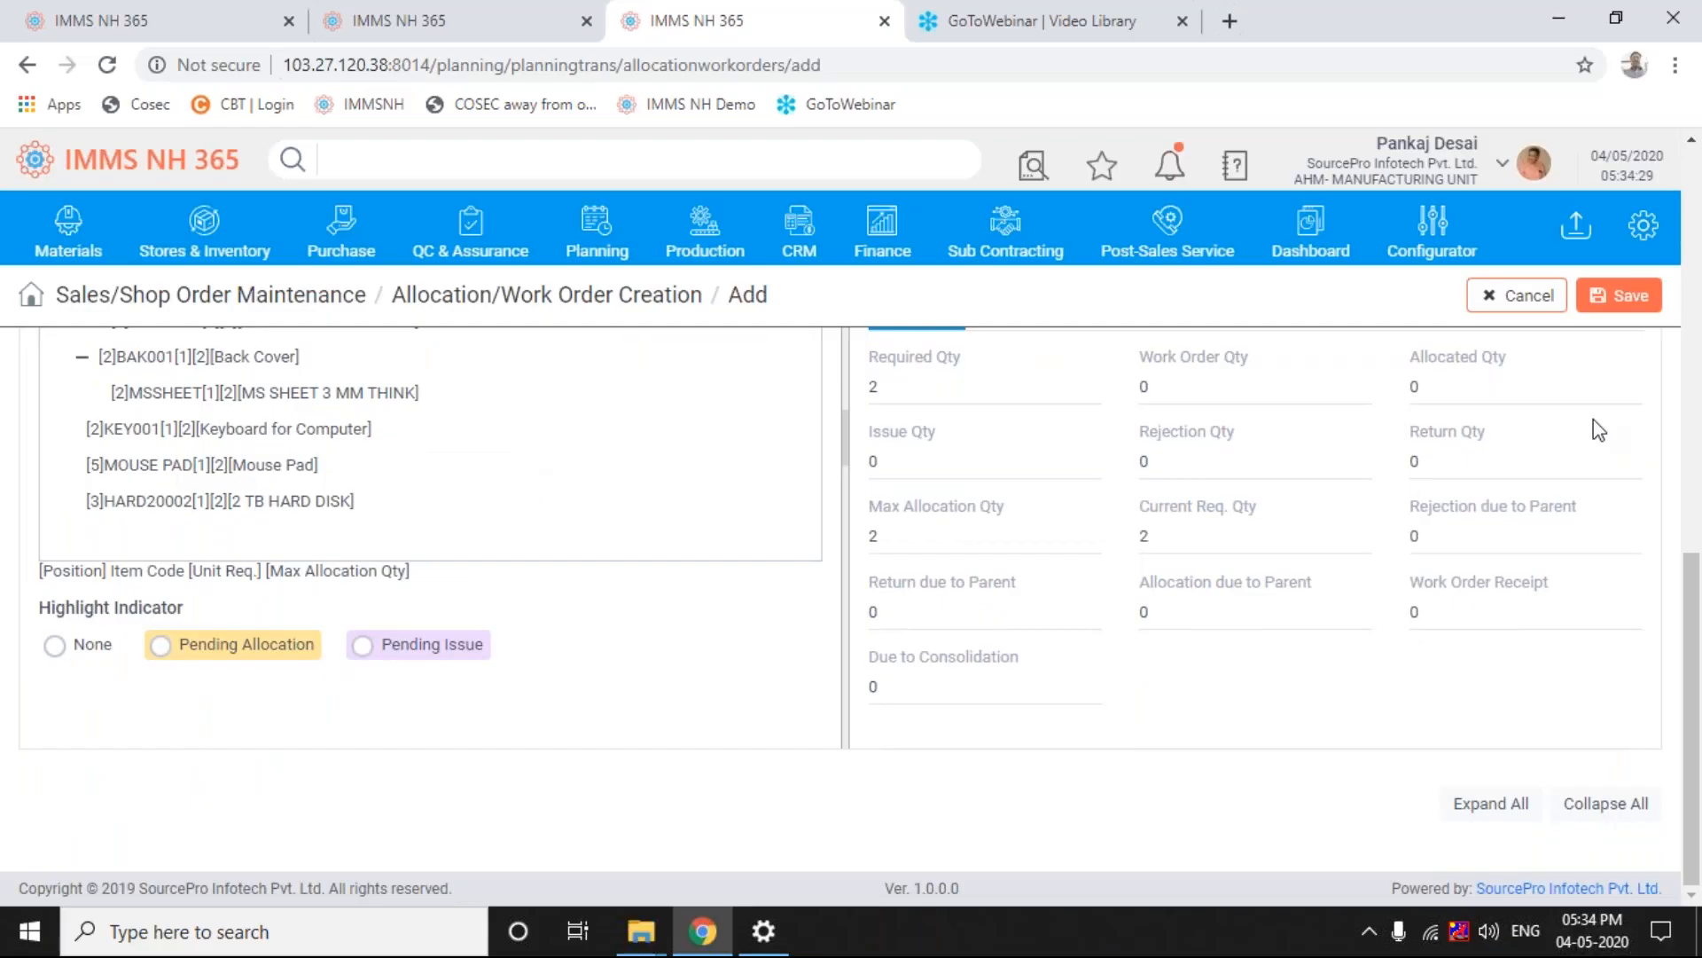
pyautogui.click(1697, 380)
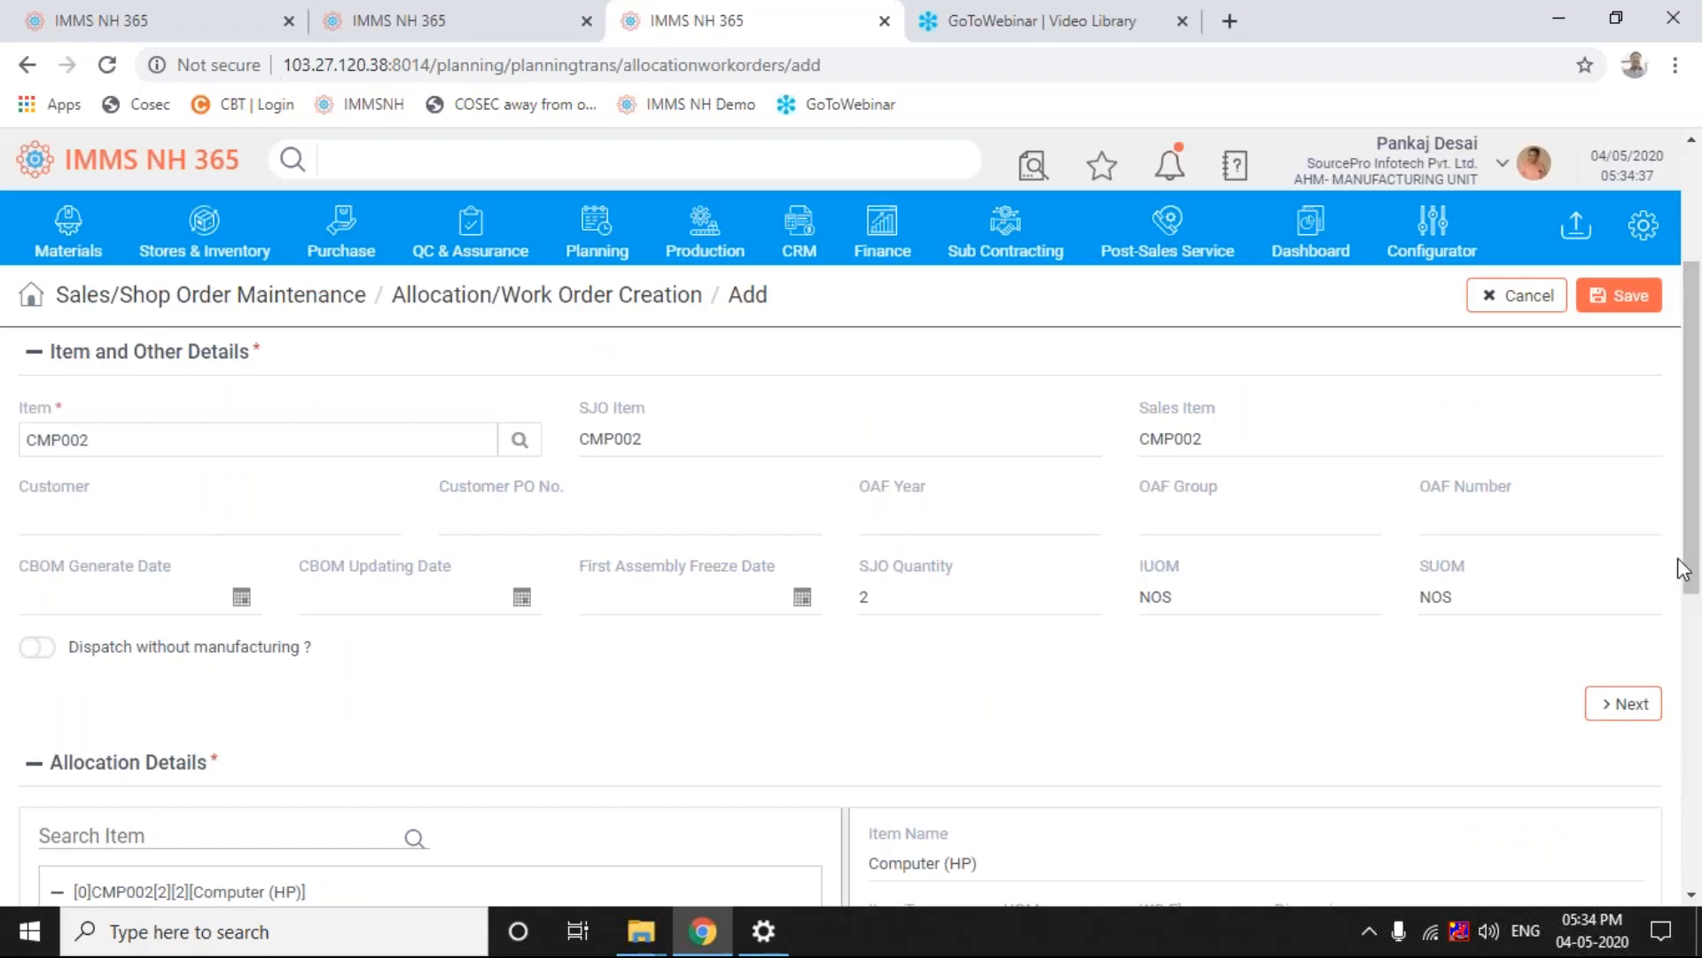
pyautogui.moveTo(1697, 572); pyautogui.dragTo(1697, 718)
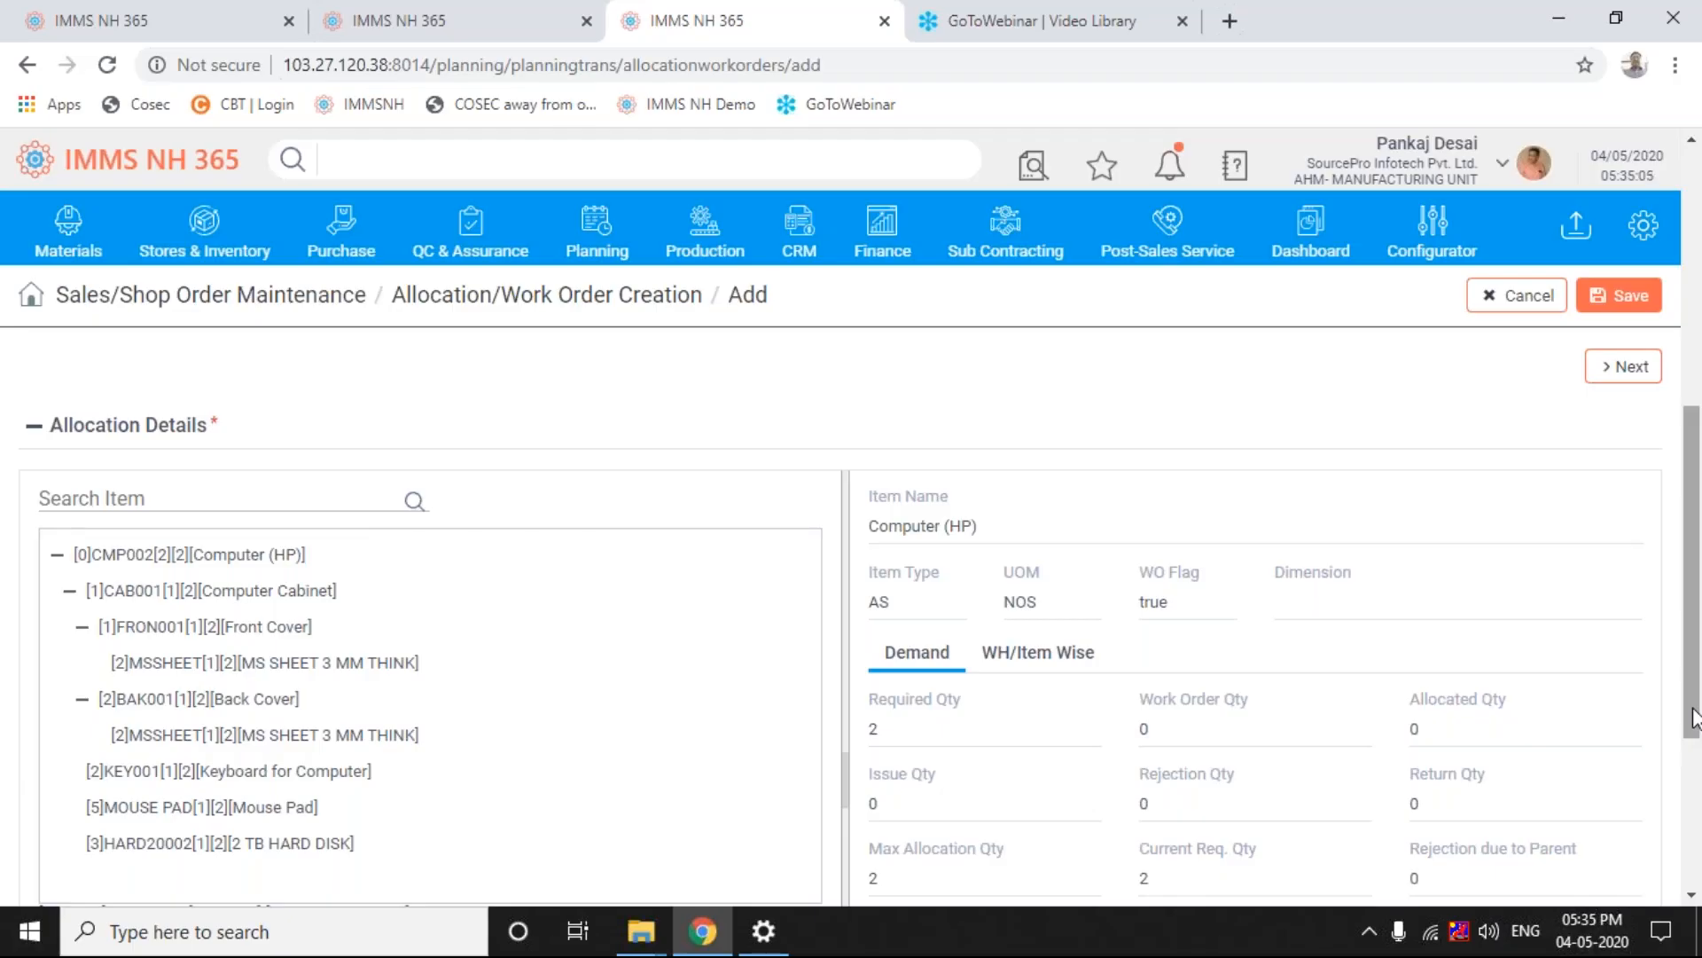
pyautogui.moveTo(1694, 718); pyautogui.dragTo(1689, 767)
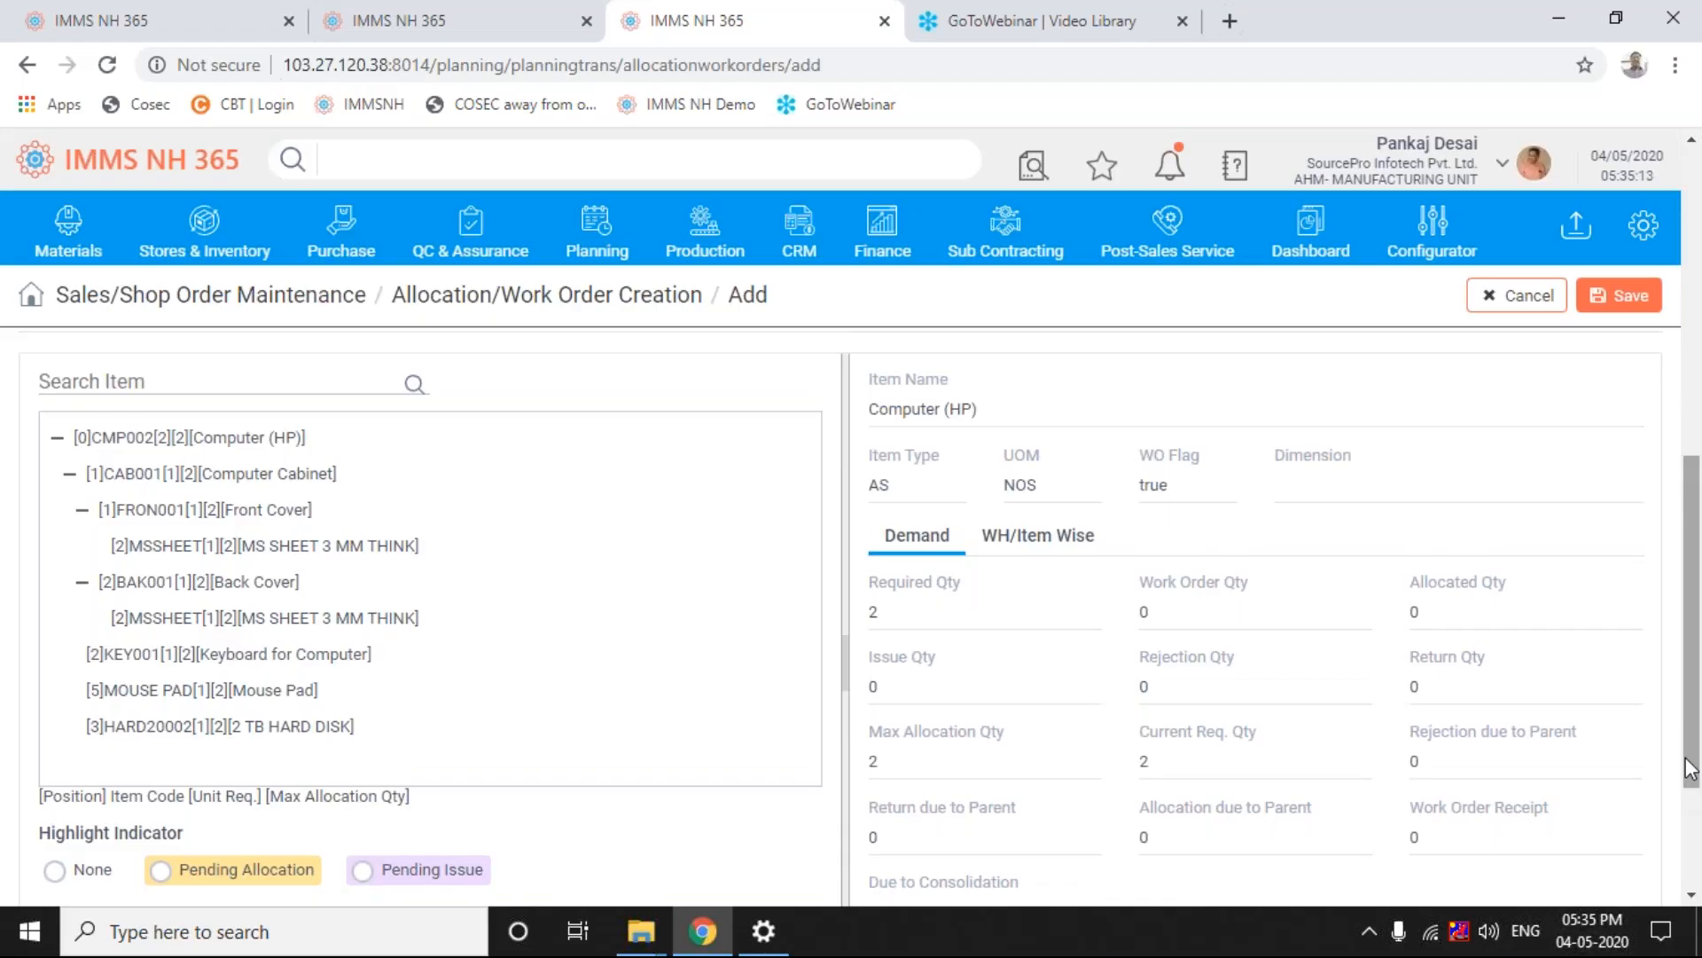
pyautogui.moveTo(1690, 768); pyautogui.dragTo(1689, 768)
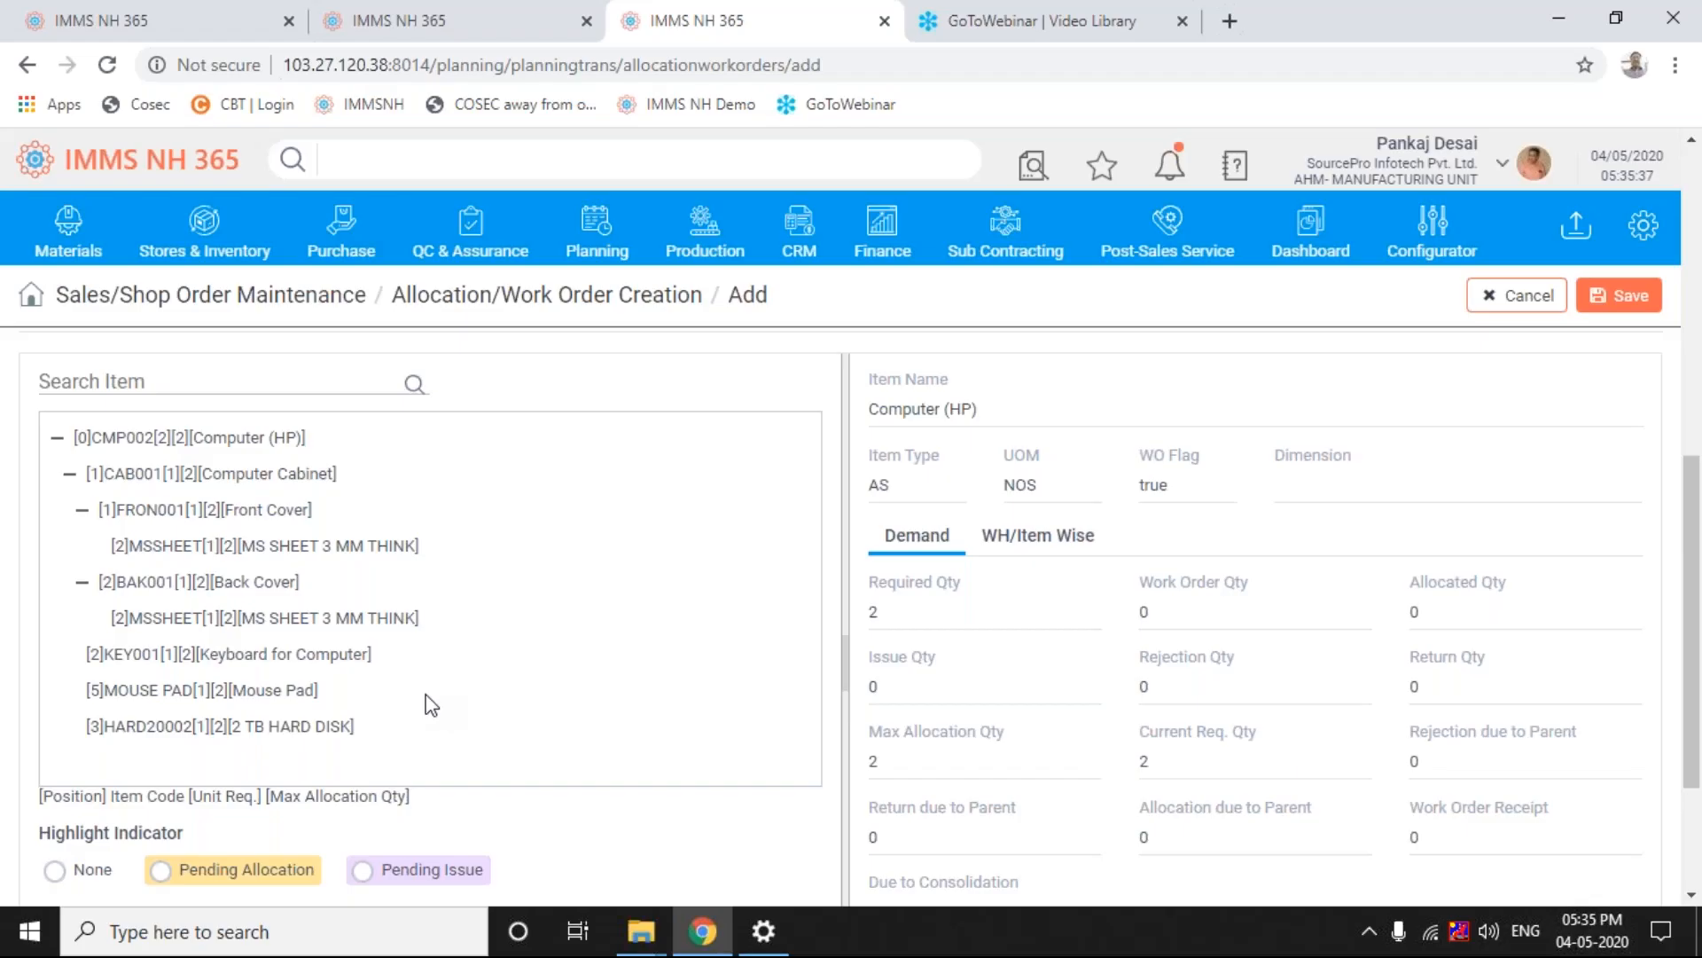
# Check the warehouse stock offered for allocating the 2 TB HARD DISK item and close the dialog without allocating.
pyautogui.click(274, 727)
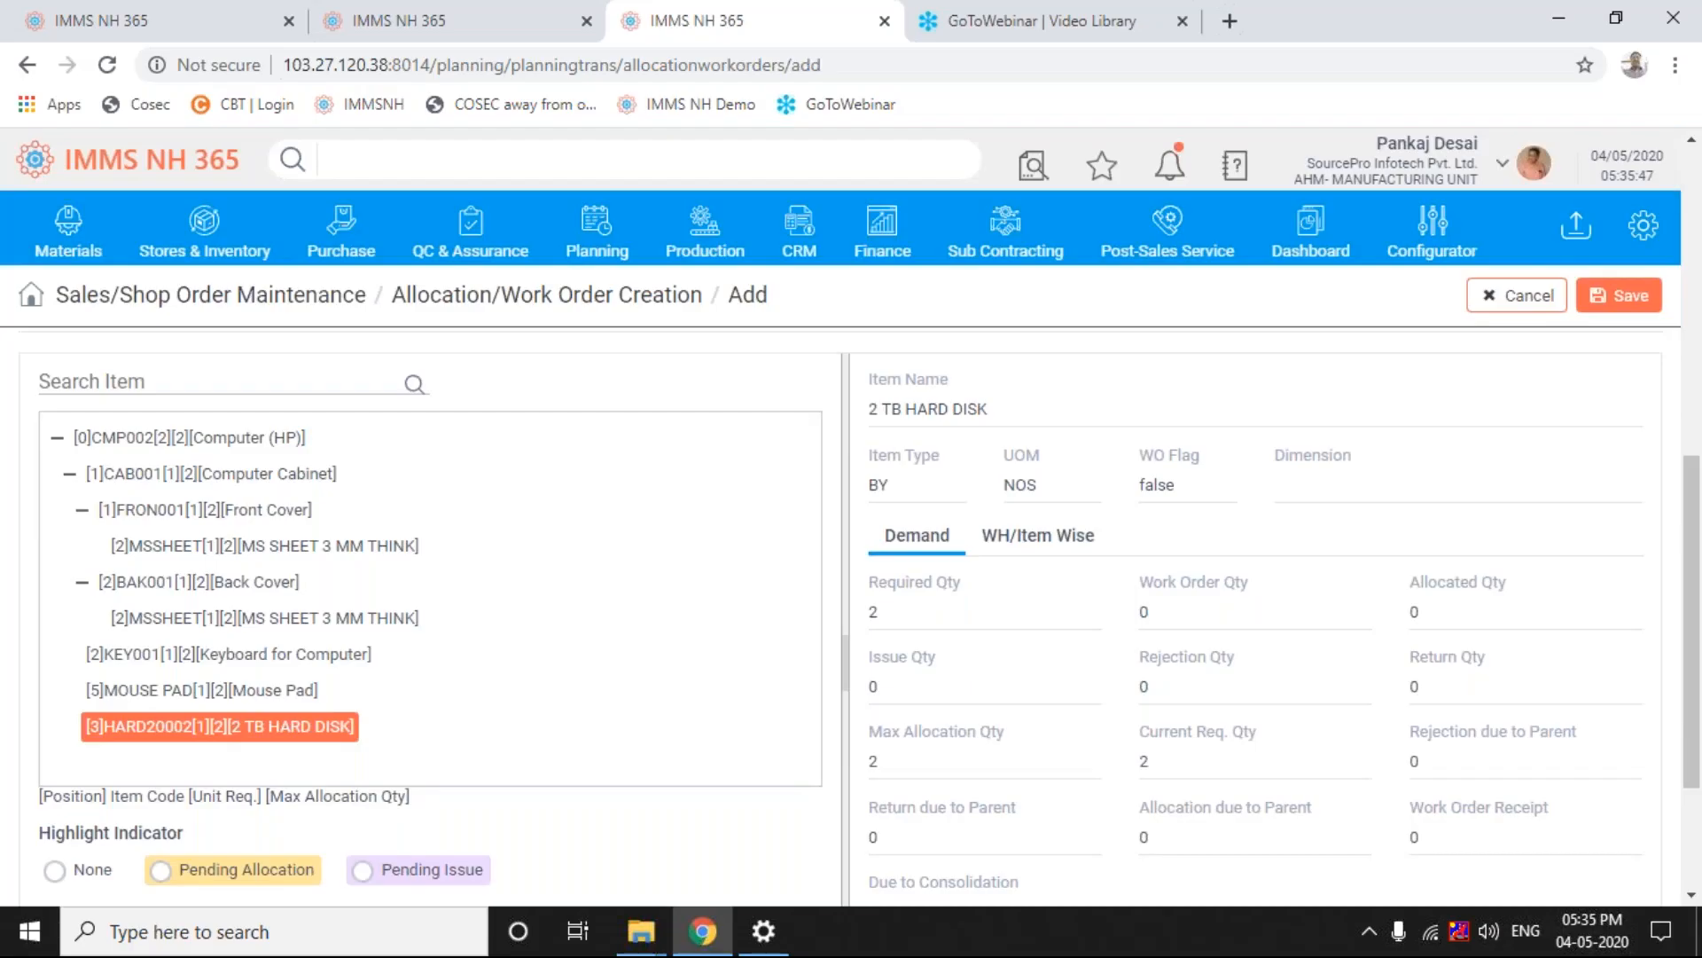
pyautogui.rightClick(278, 729)
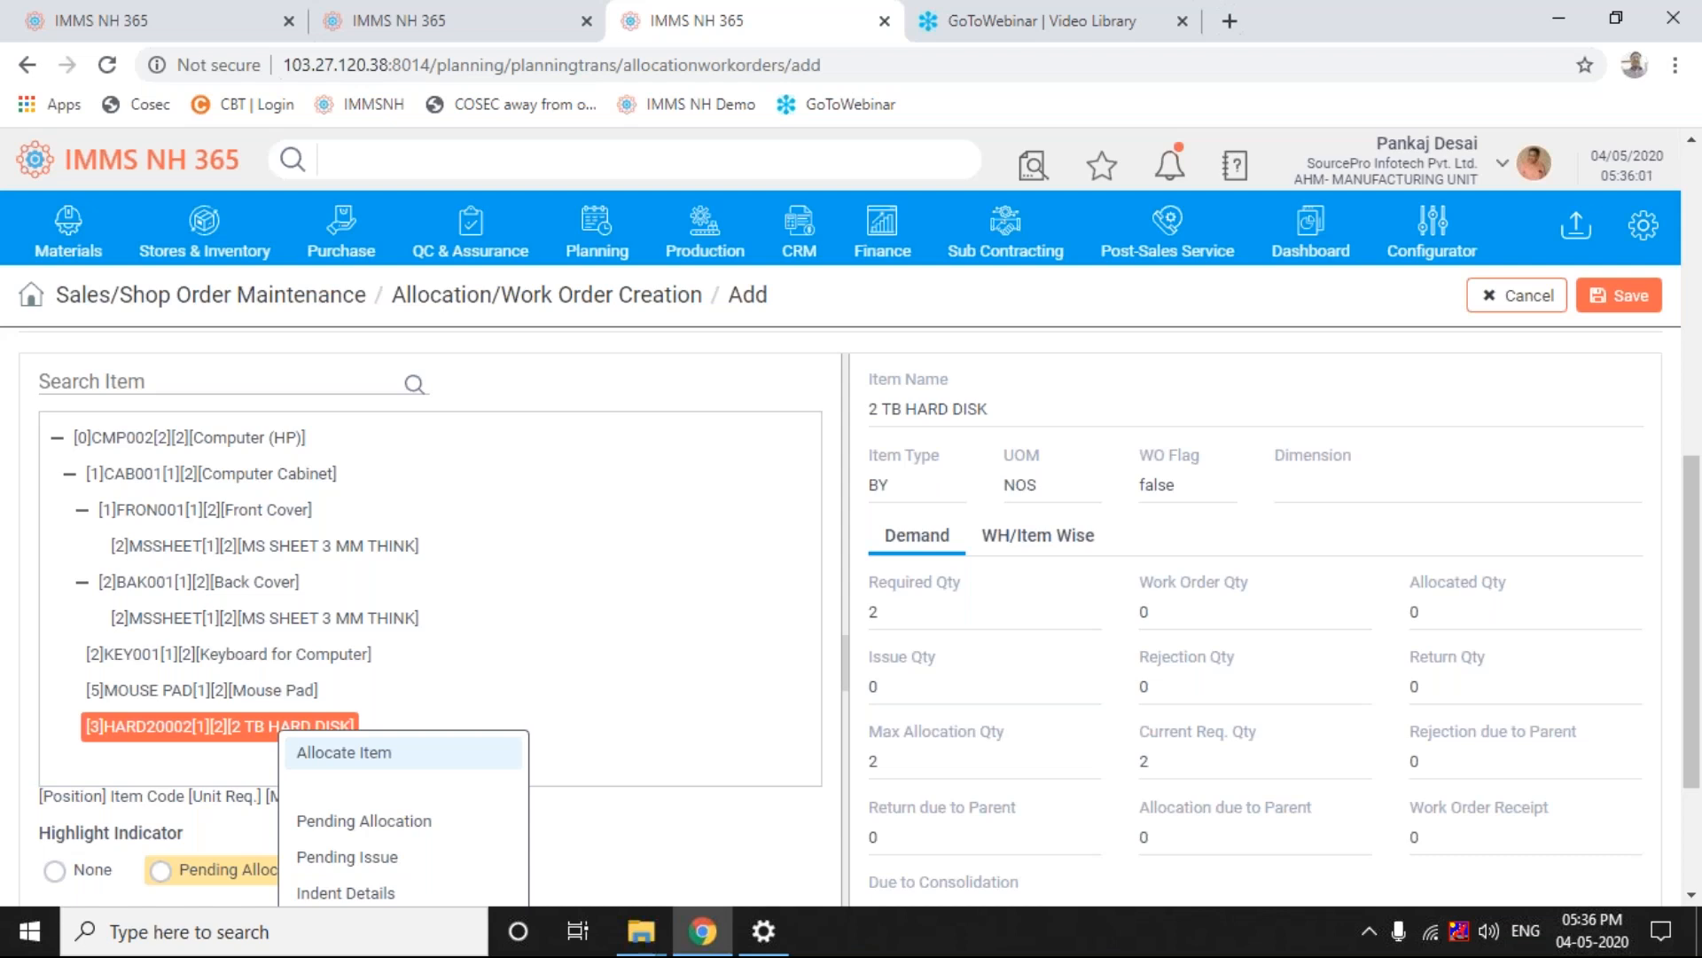
pyautogui.click(361, 752)
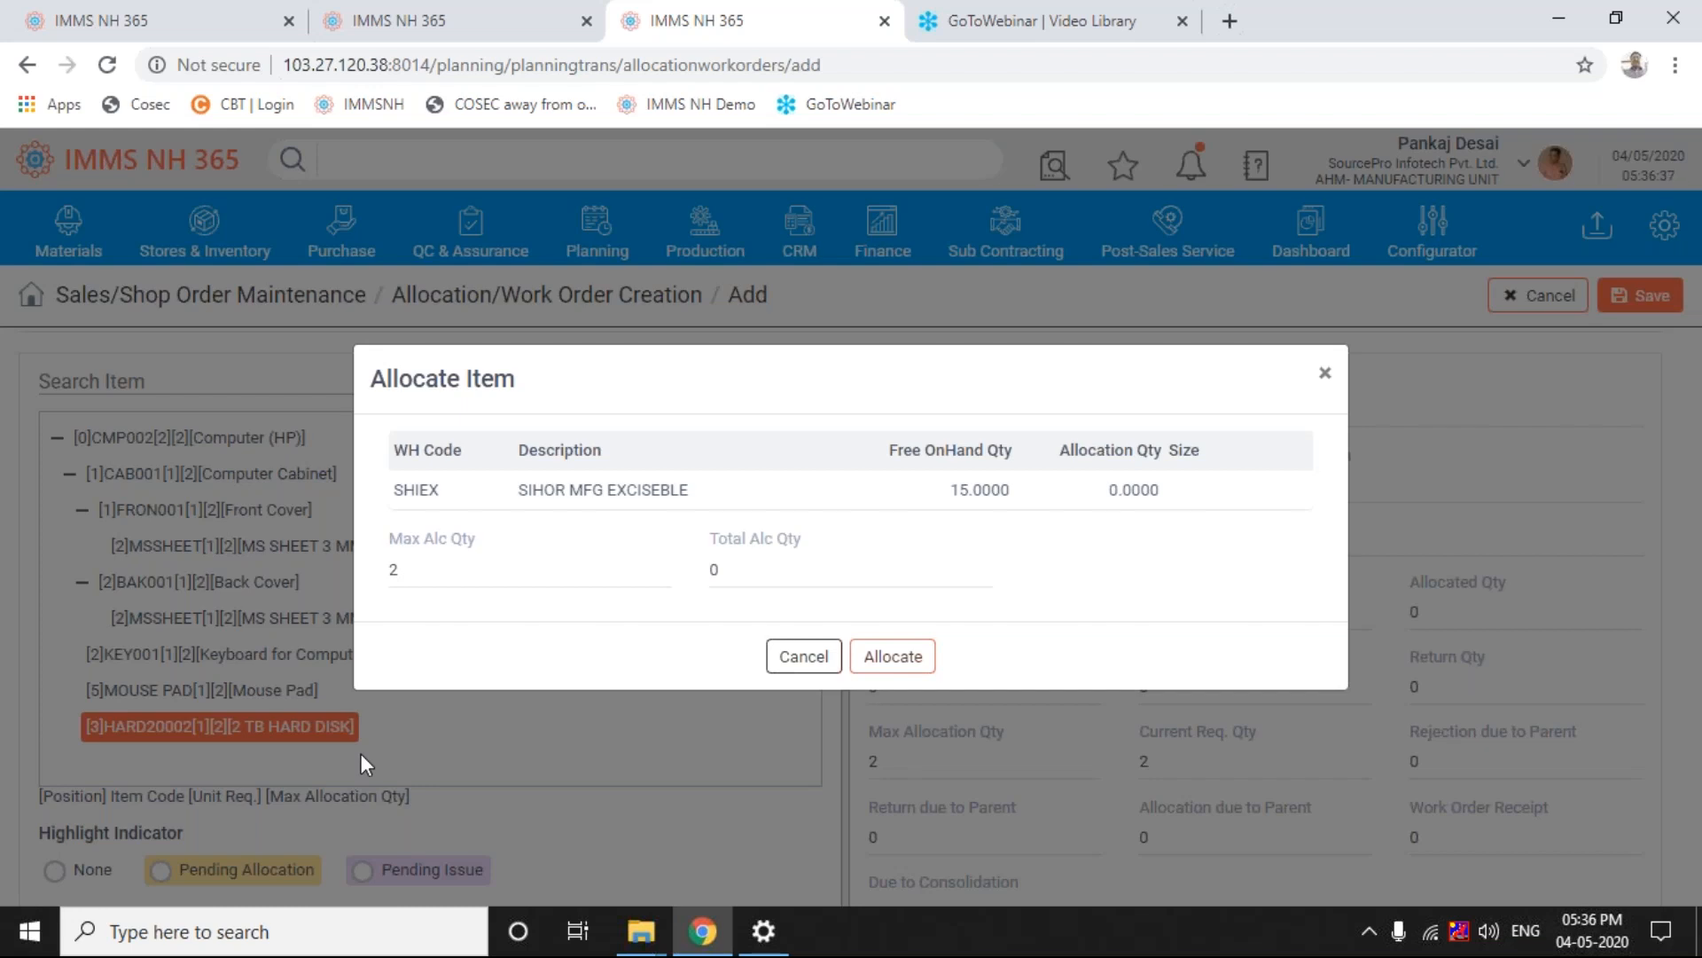
pyautogui.click(1329, 372)
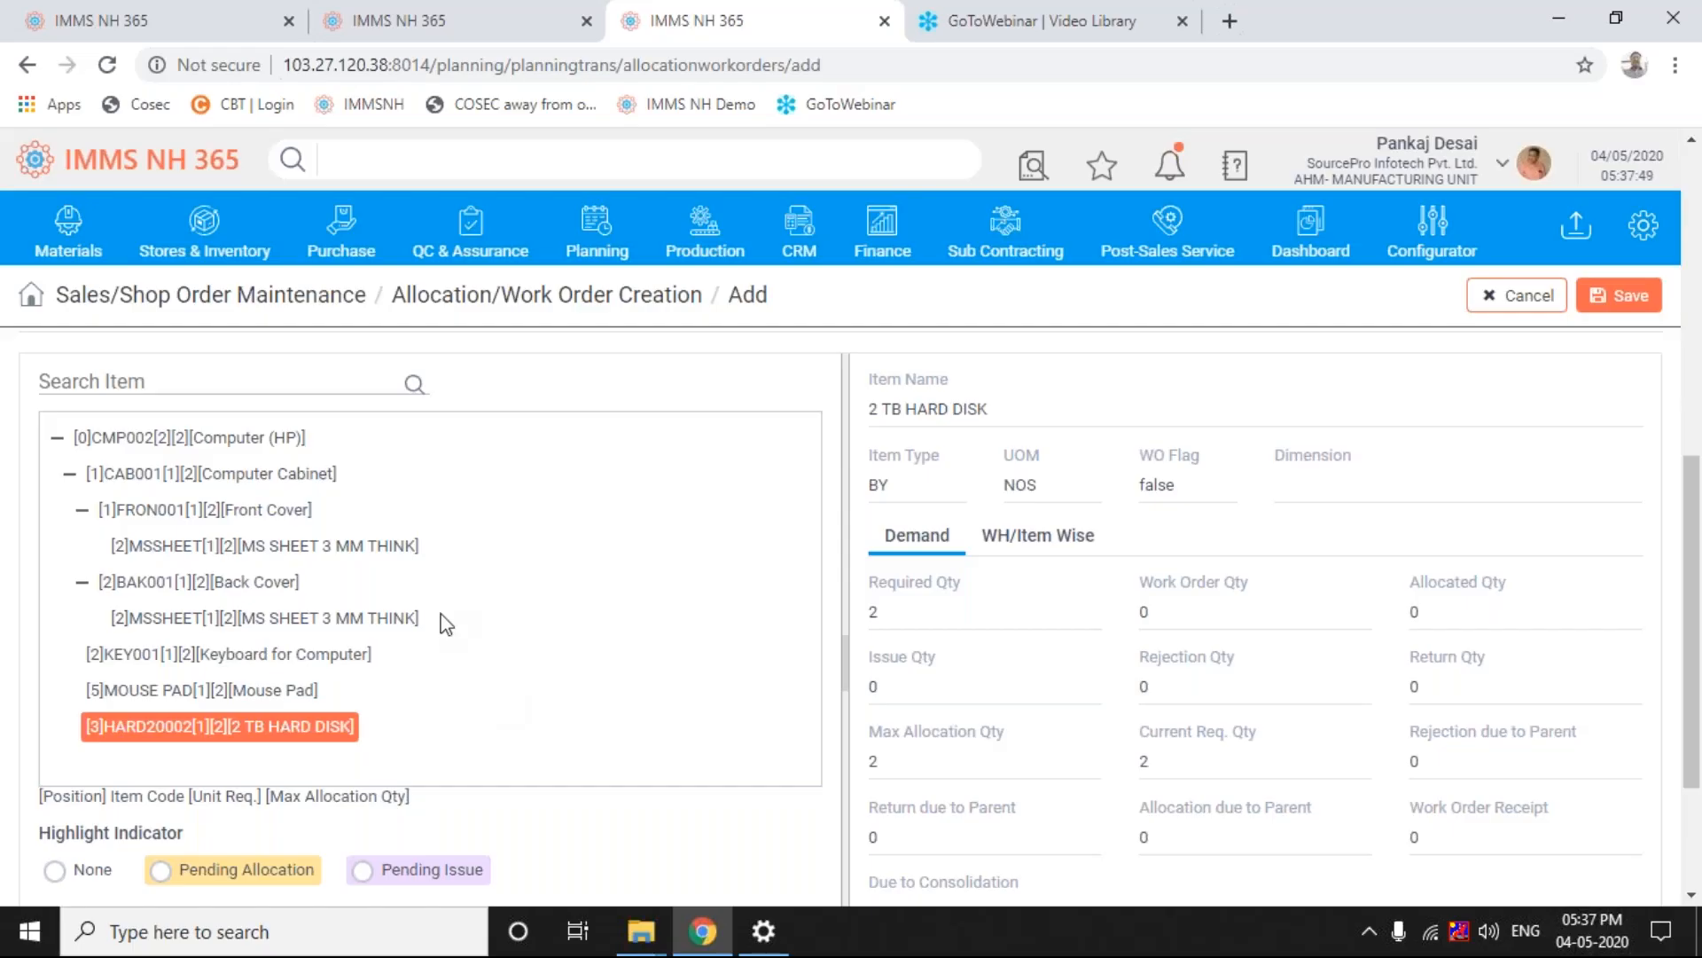
# Start allocating the MSSHEET item under Front Cover, with allocation quantity 1 from warehouse SHIEX and 1 from SHINE.
pyautogui.click(264, 546)
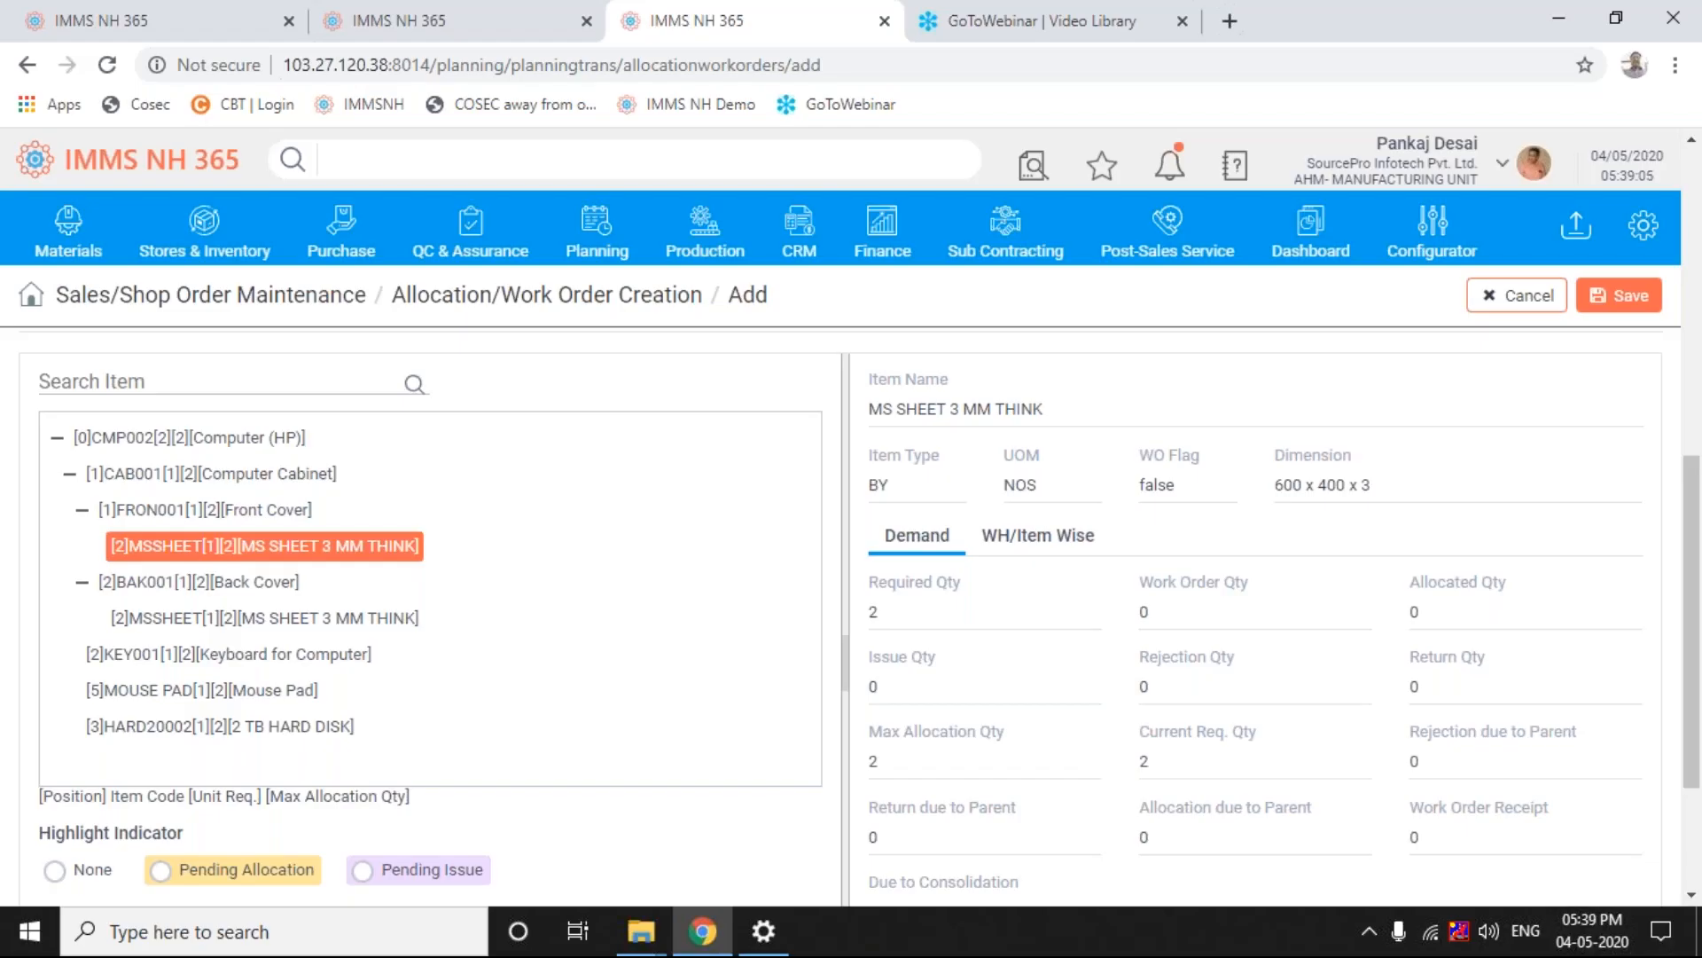
pyautogui.rightClick(403, 549)
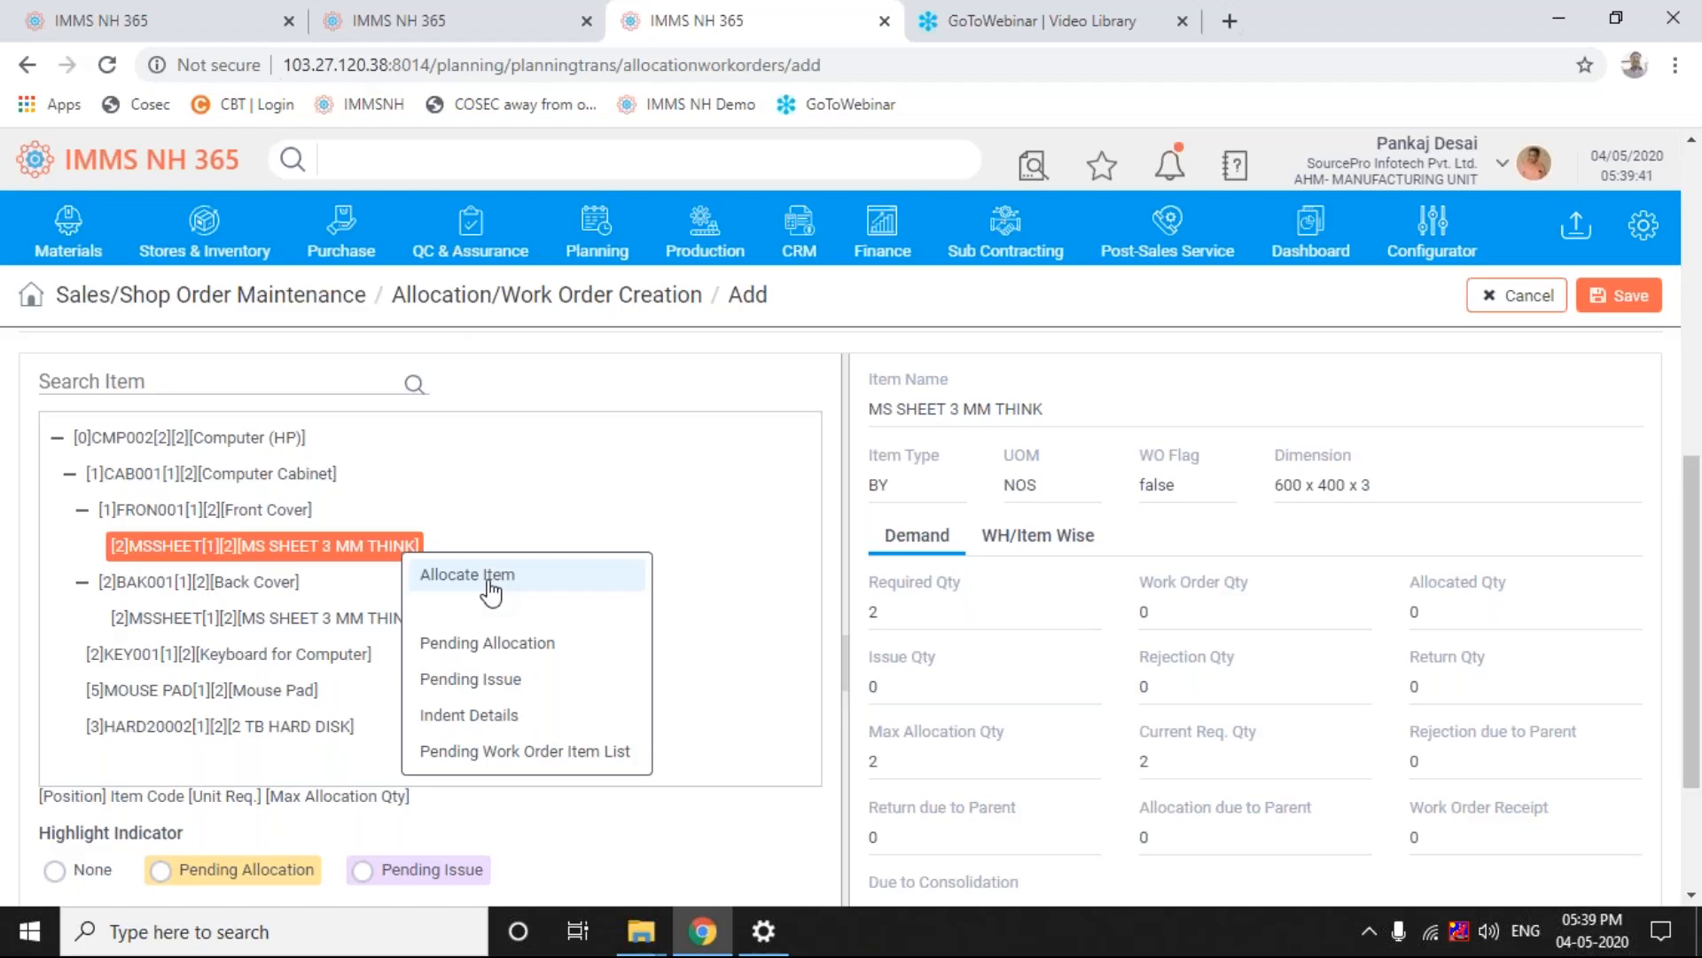
pyautogui.click(490, 578)
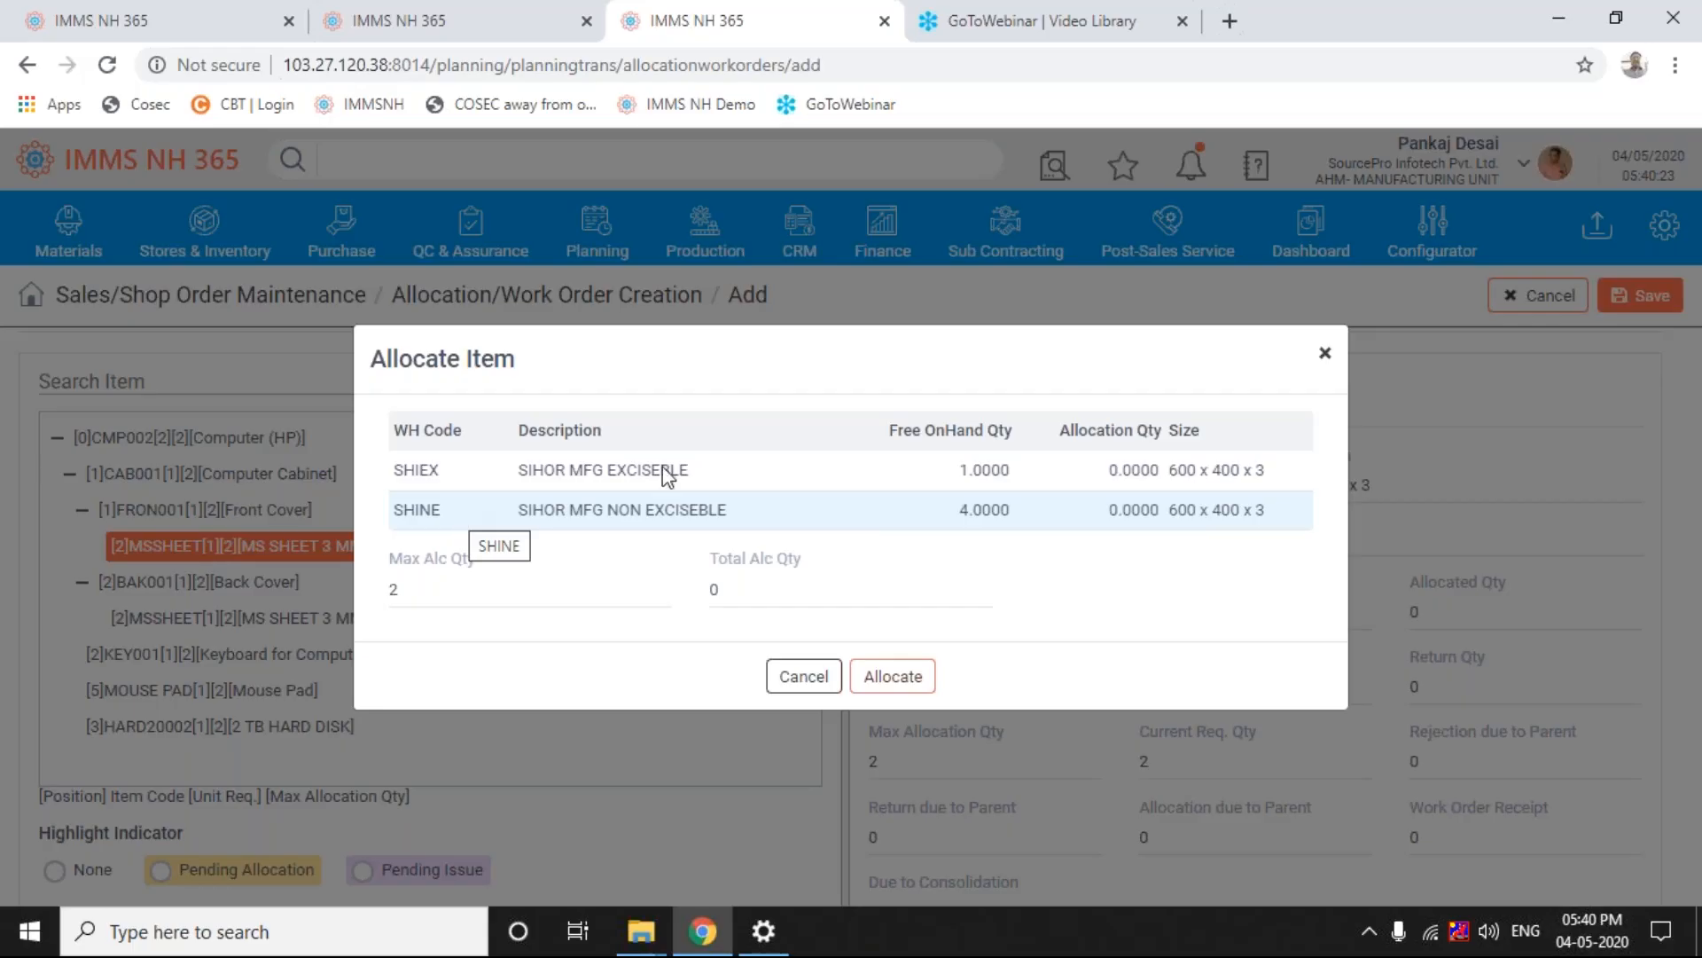
pyautogui.click(986, 476)
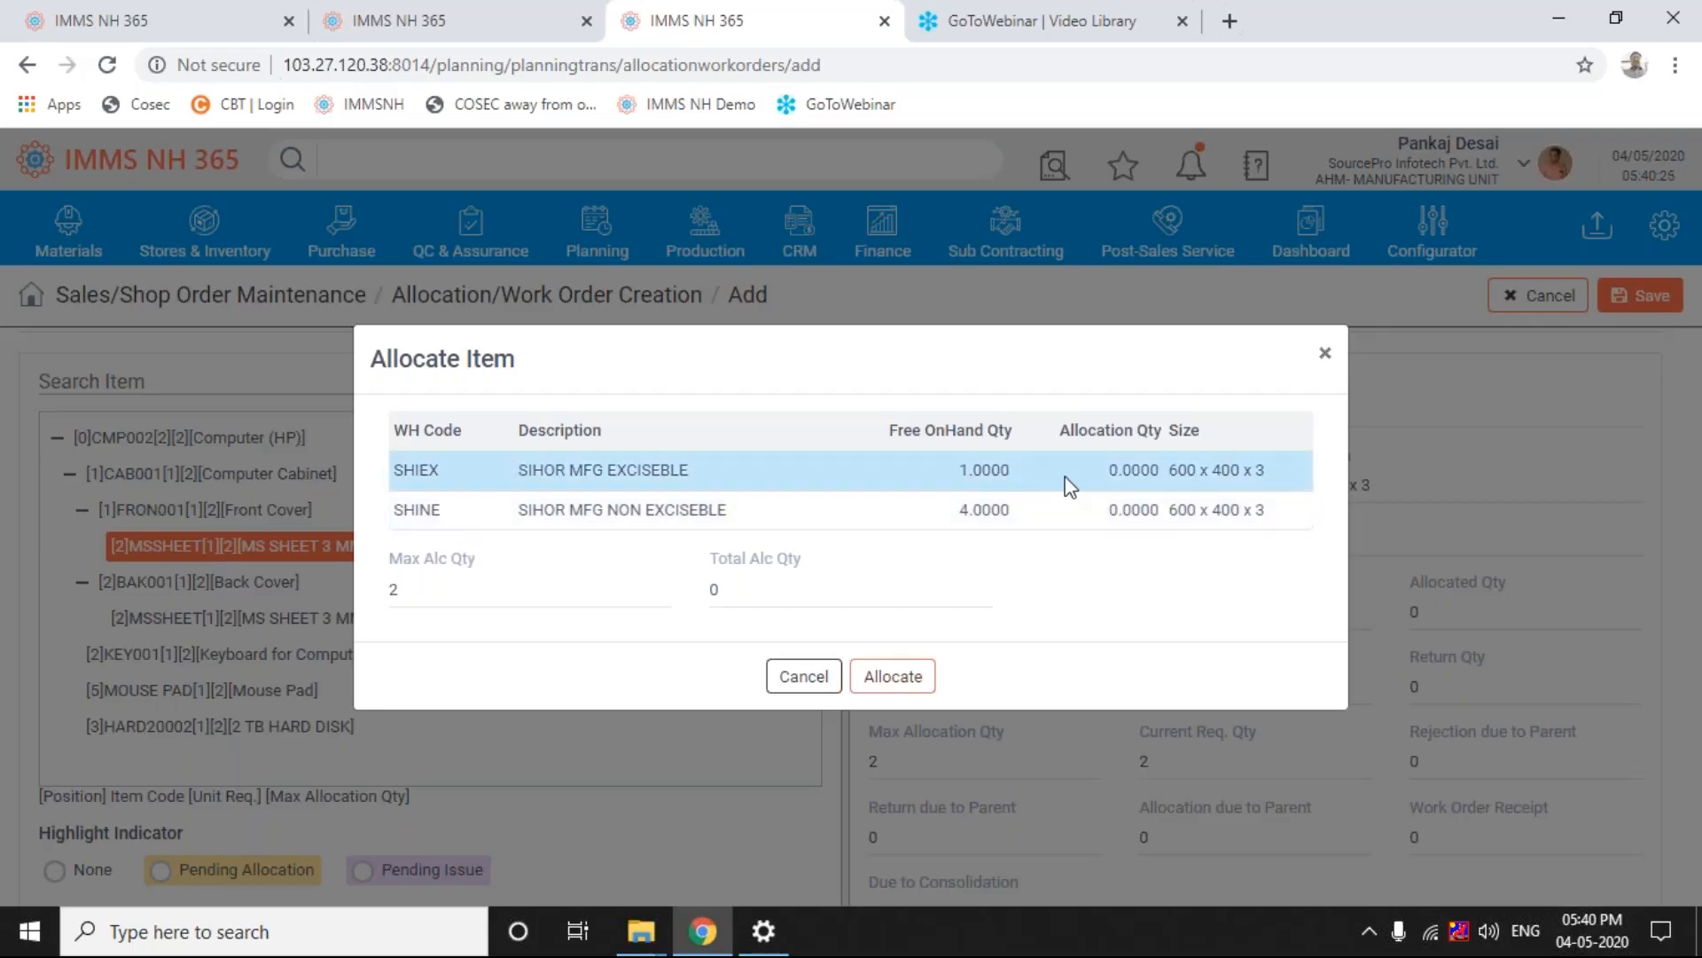
pyautogui.click(1126, 476)
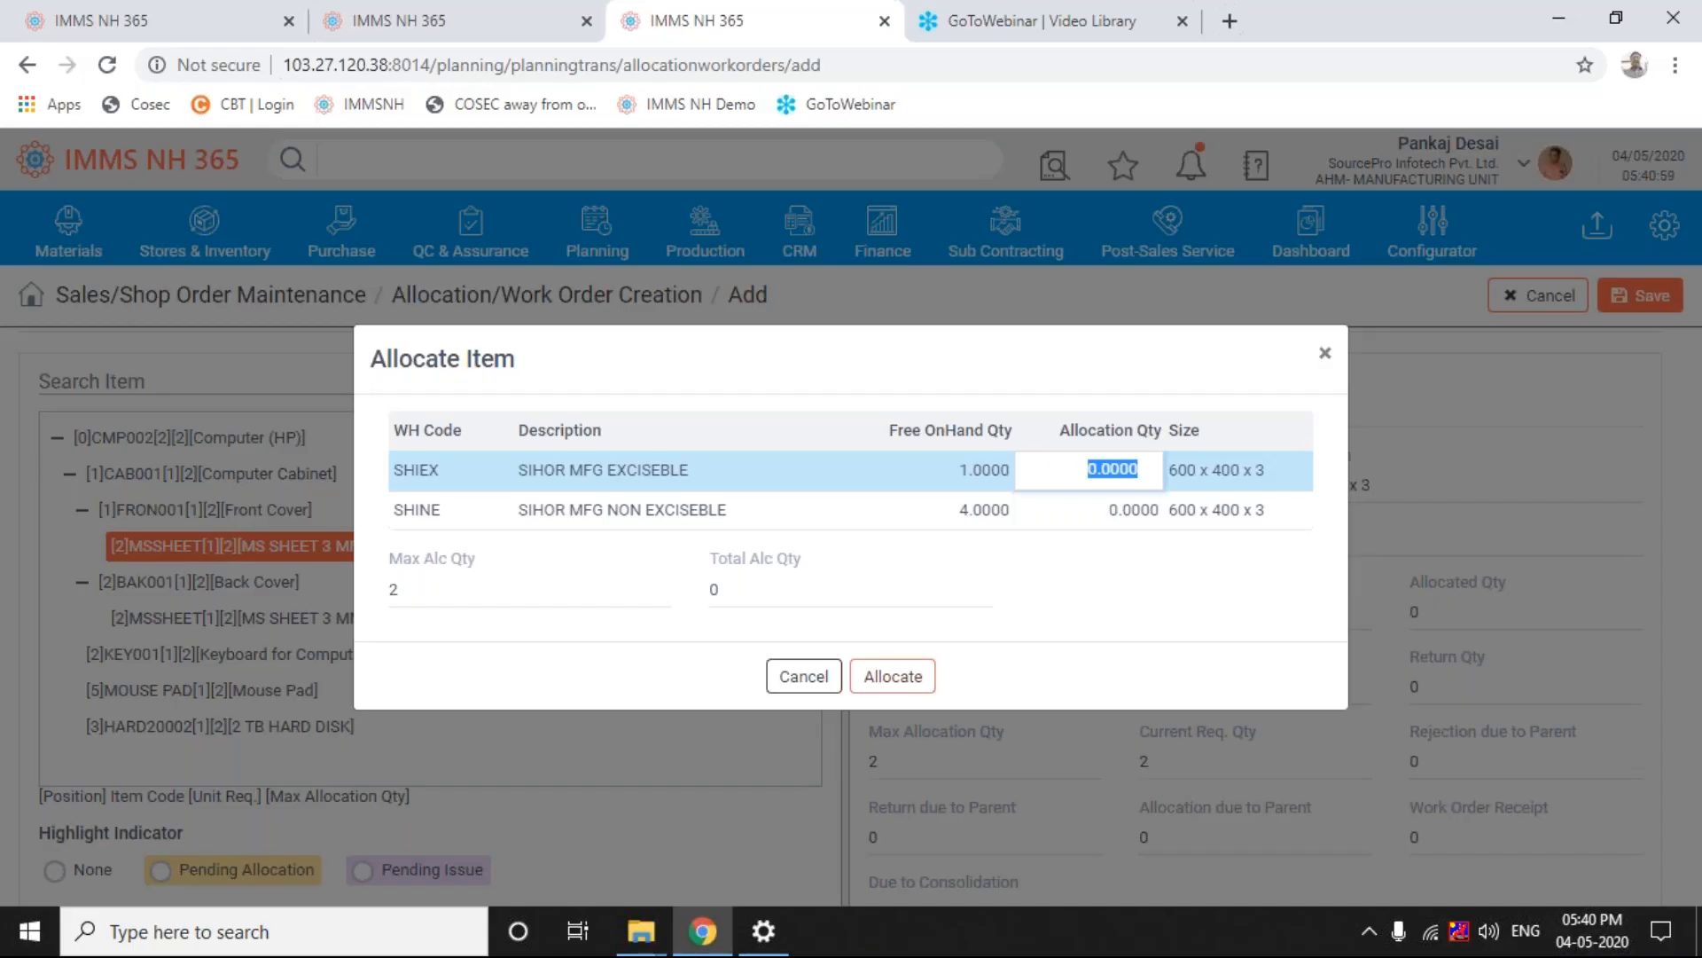
pyautogui.write('1')
pyautogui.press('Tab')
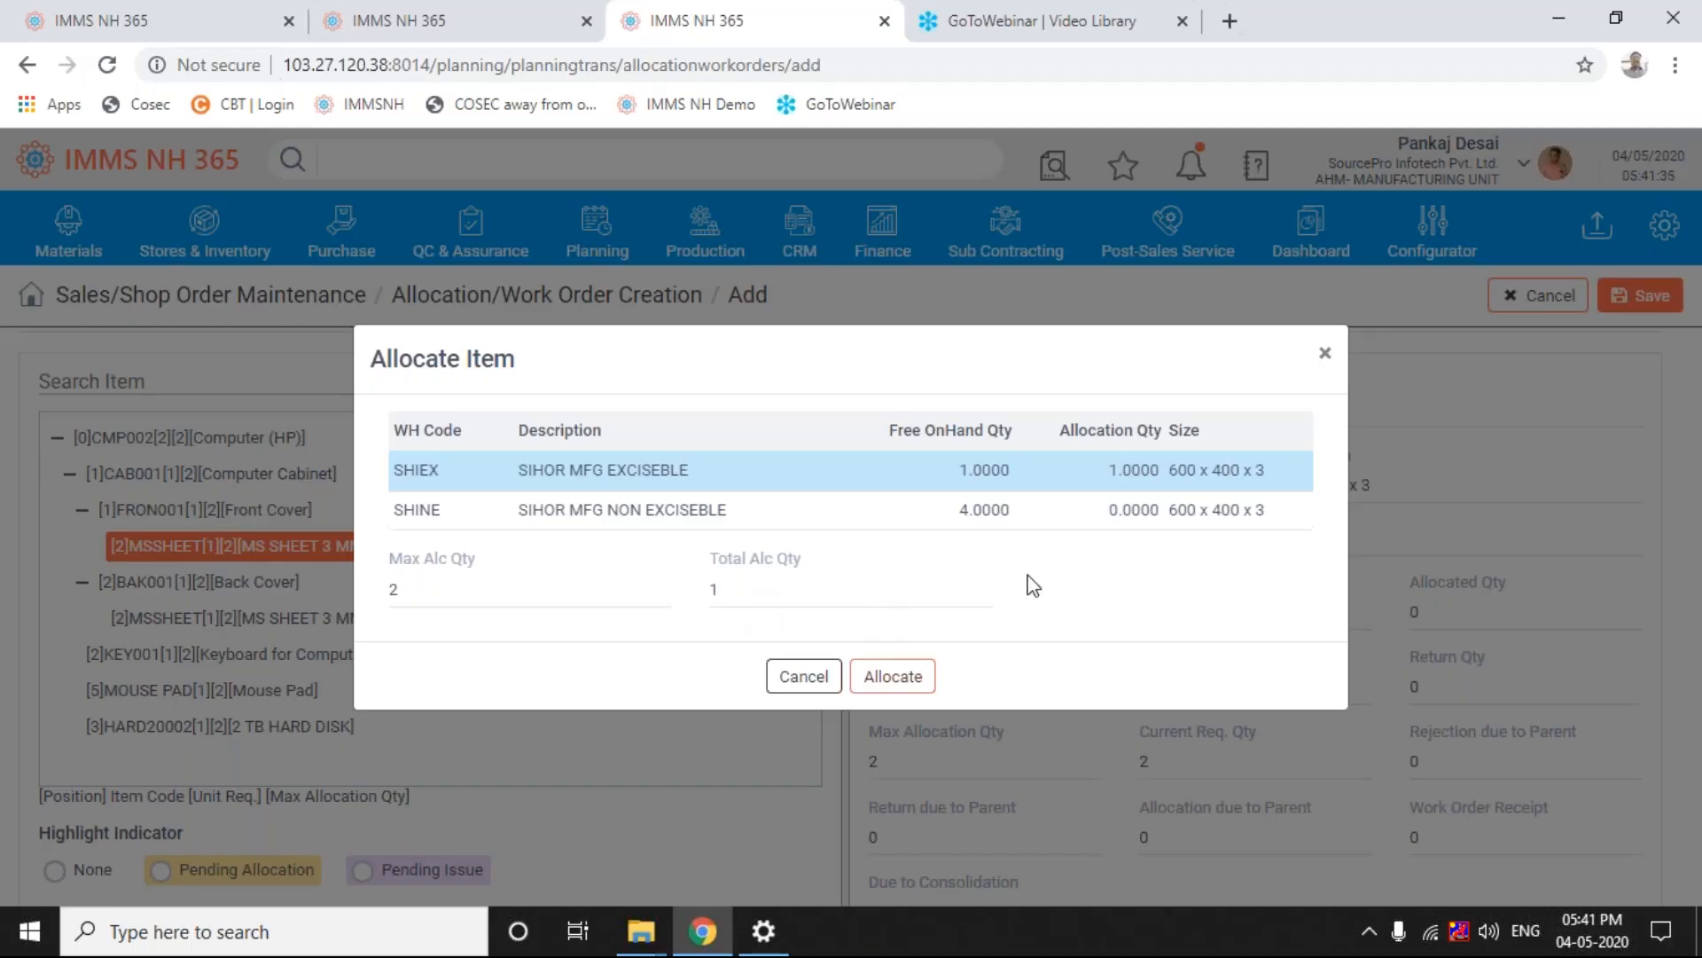
pyautogui.click(1135, 511)
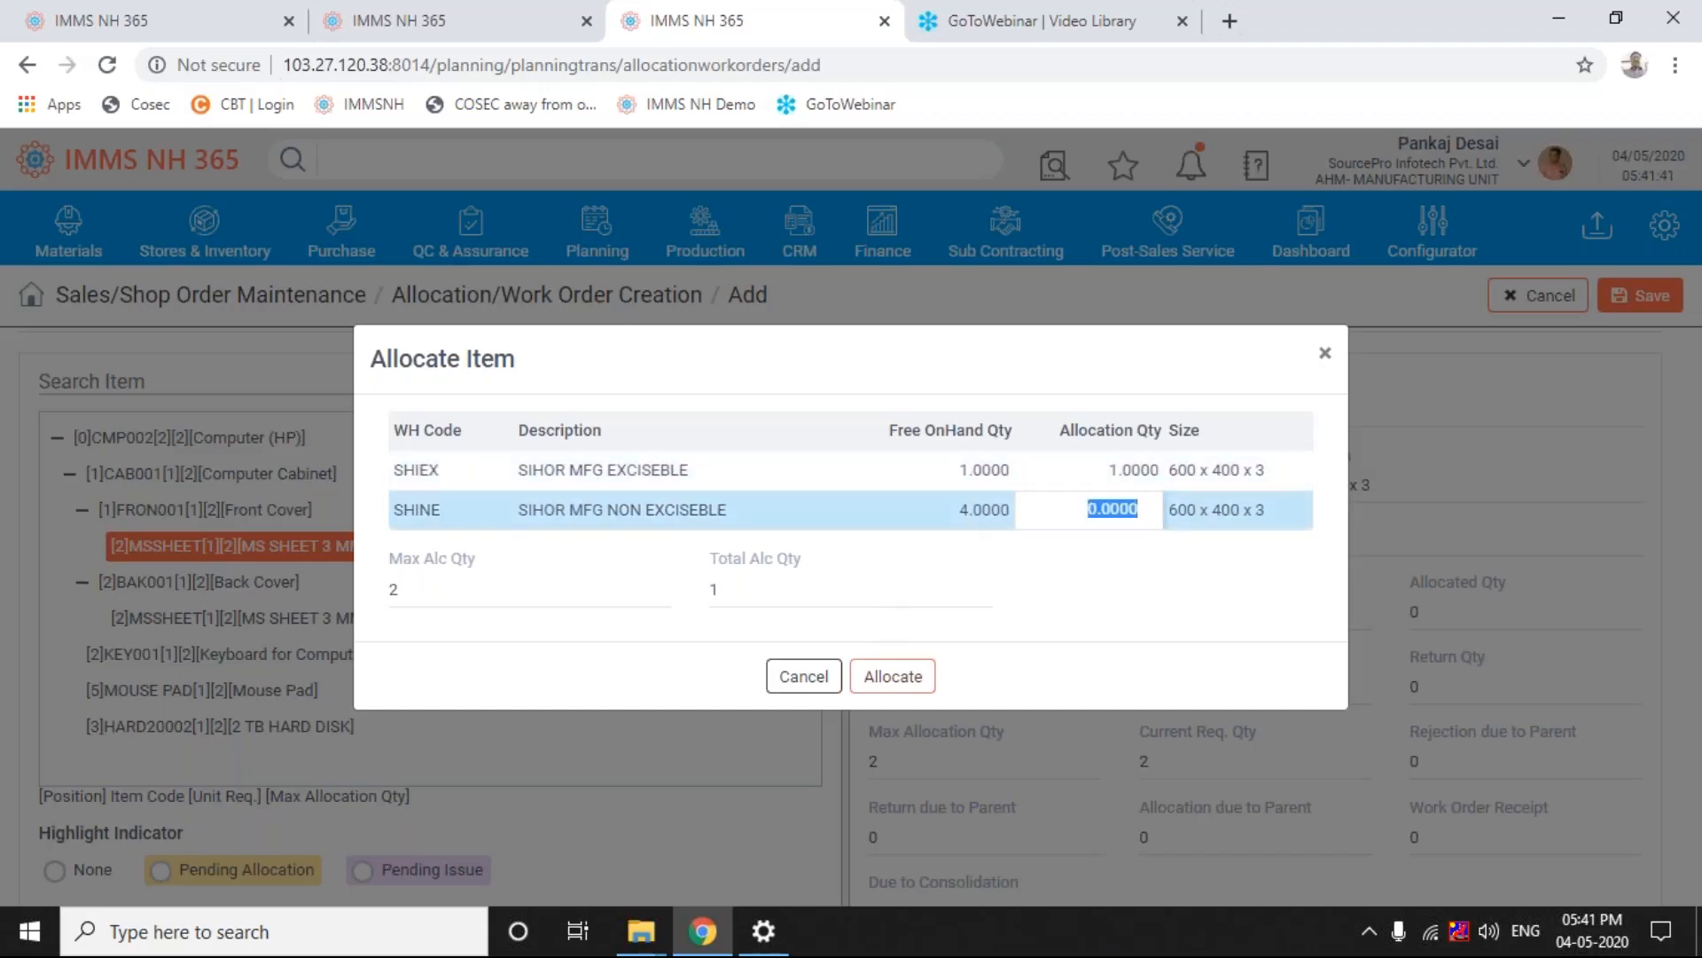
pyautogui.write('1')
pyautogui.press('Tab')
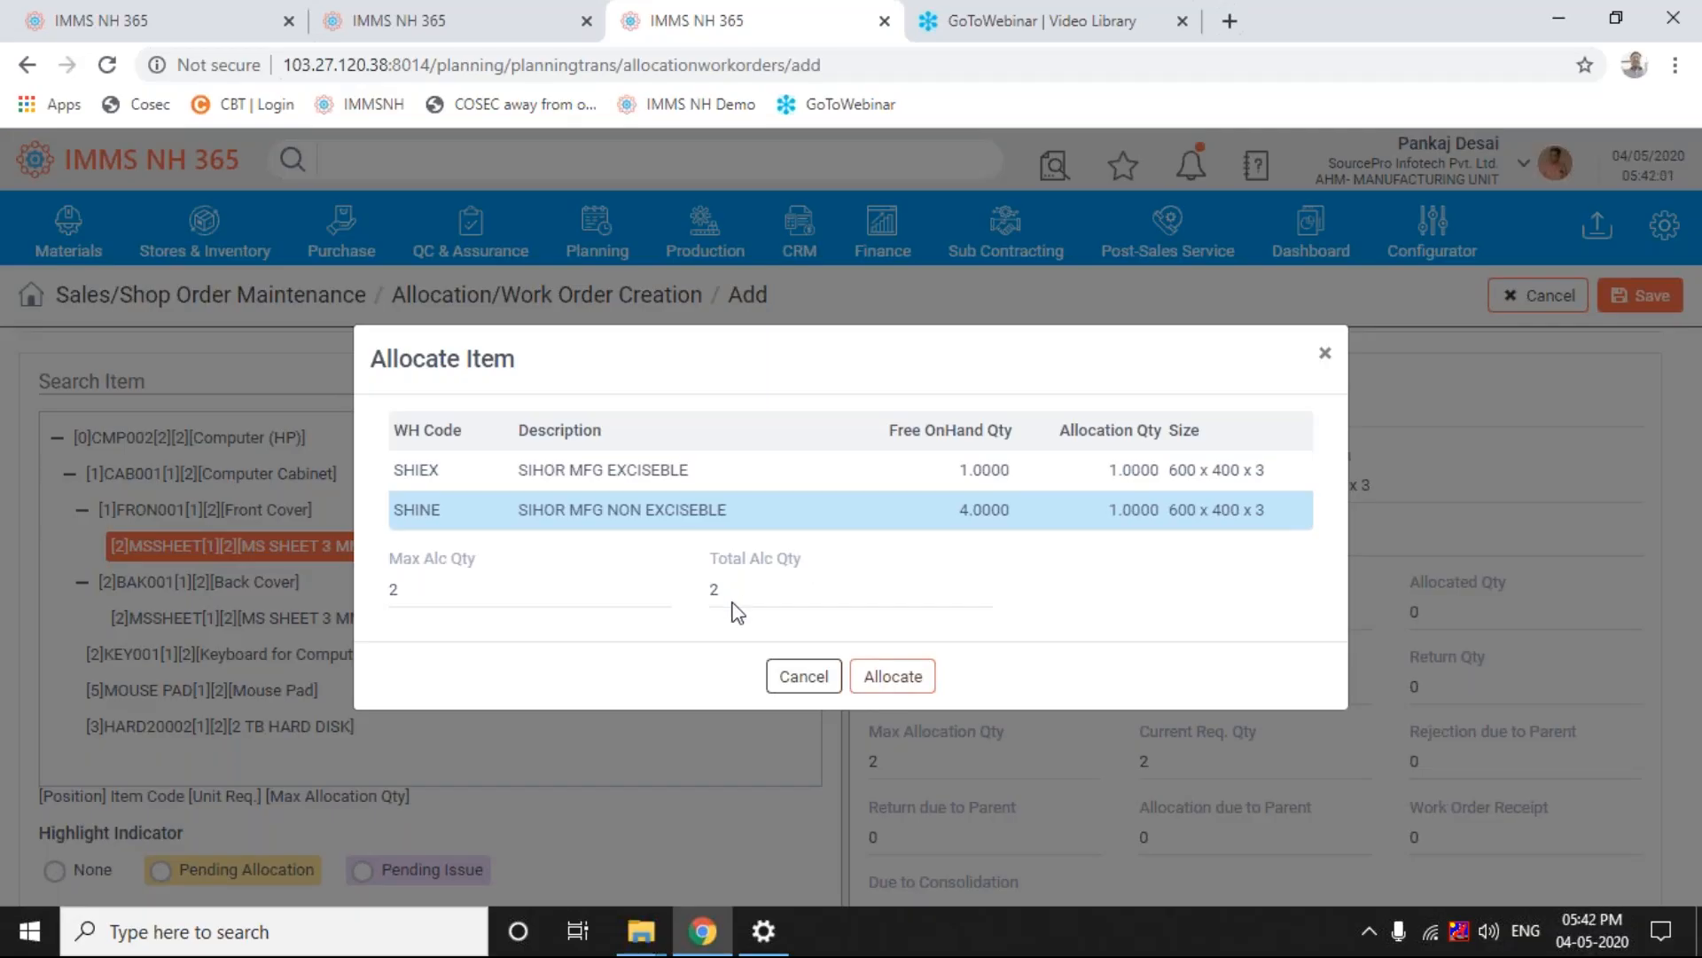
# Try to set the SHINE allocation quantity to 2, above the maximum allocation quantity, and dismiss the message.
pyautogui.click(1128, 506)
pyautogui.write('2')
pyautogui.press('Tab')
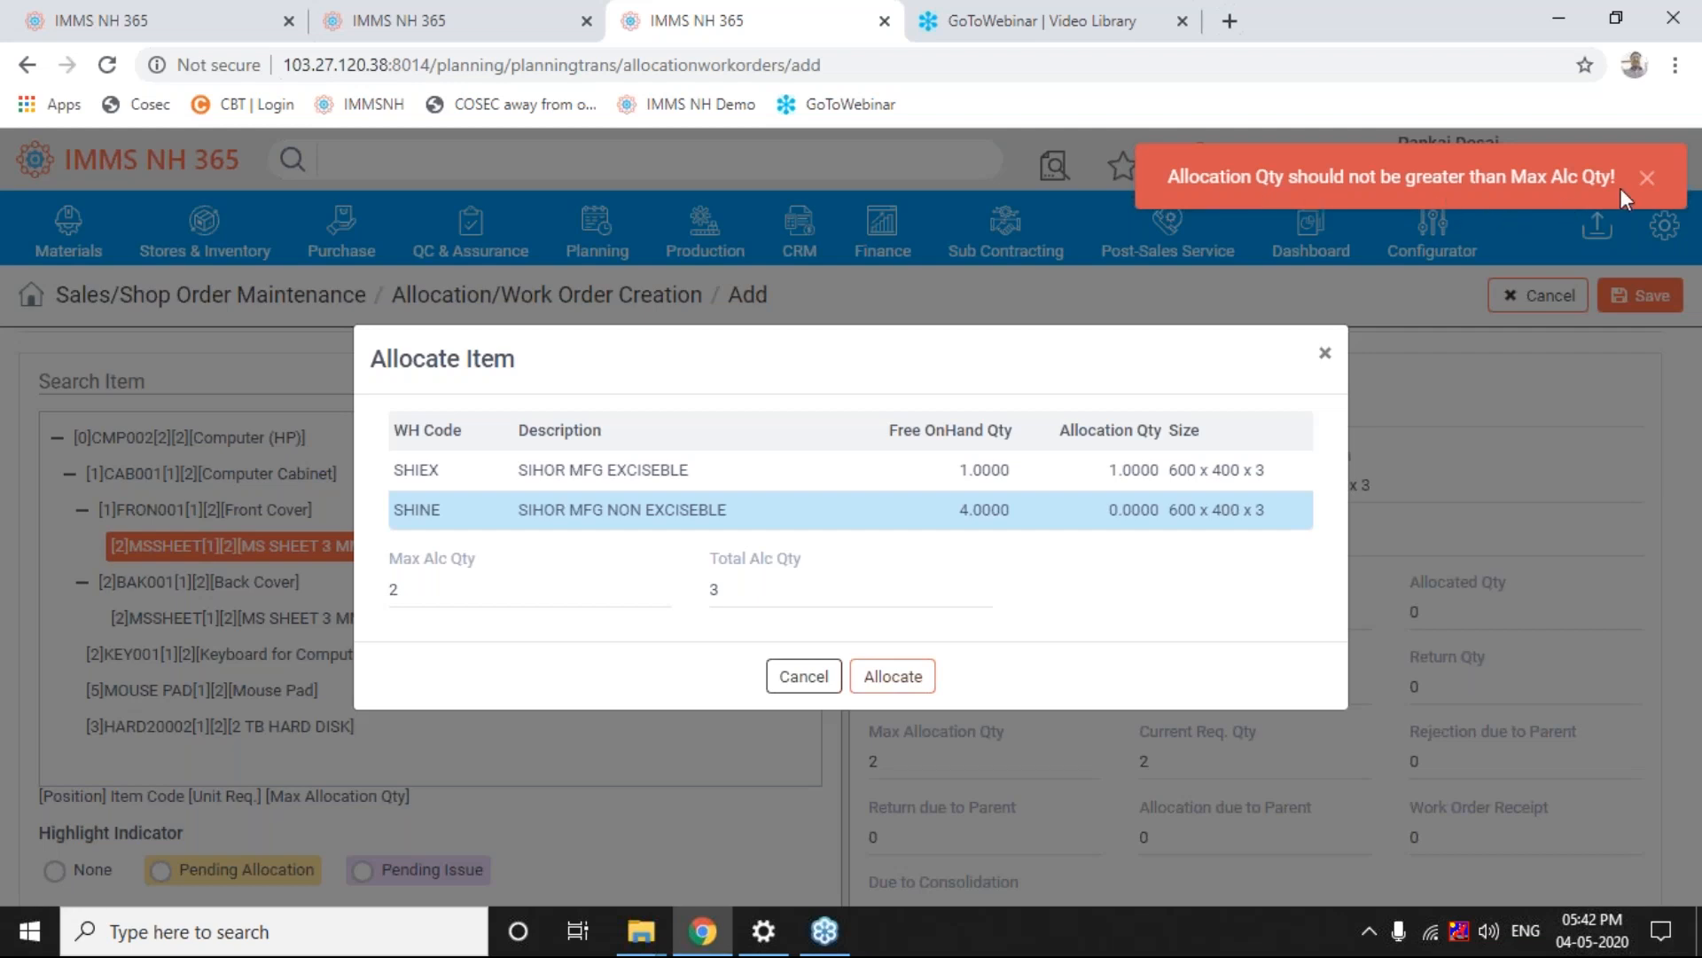
pyautogui.click(1647, 177)
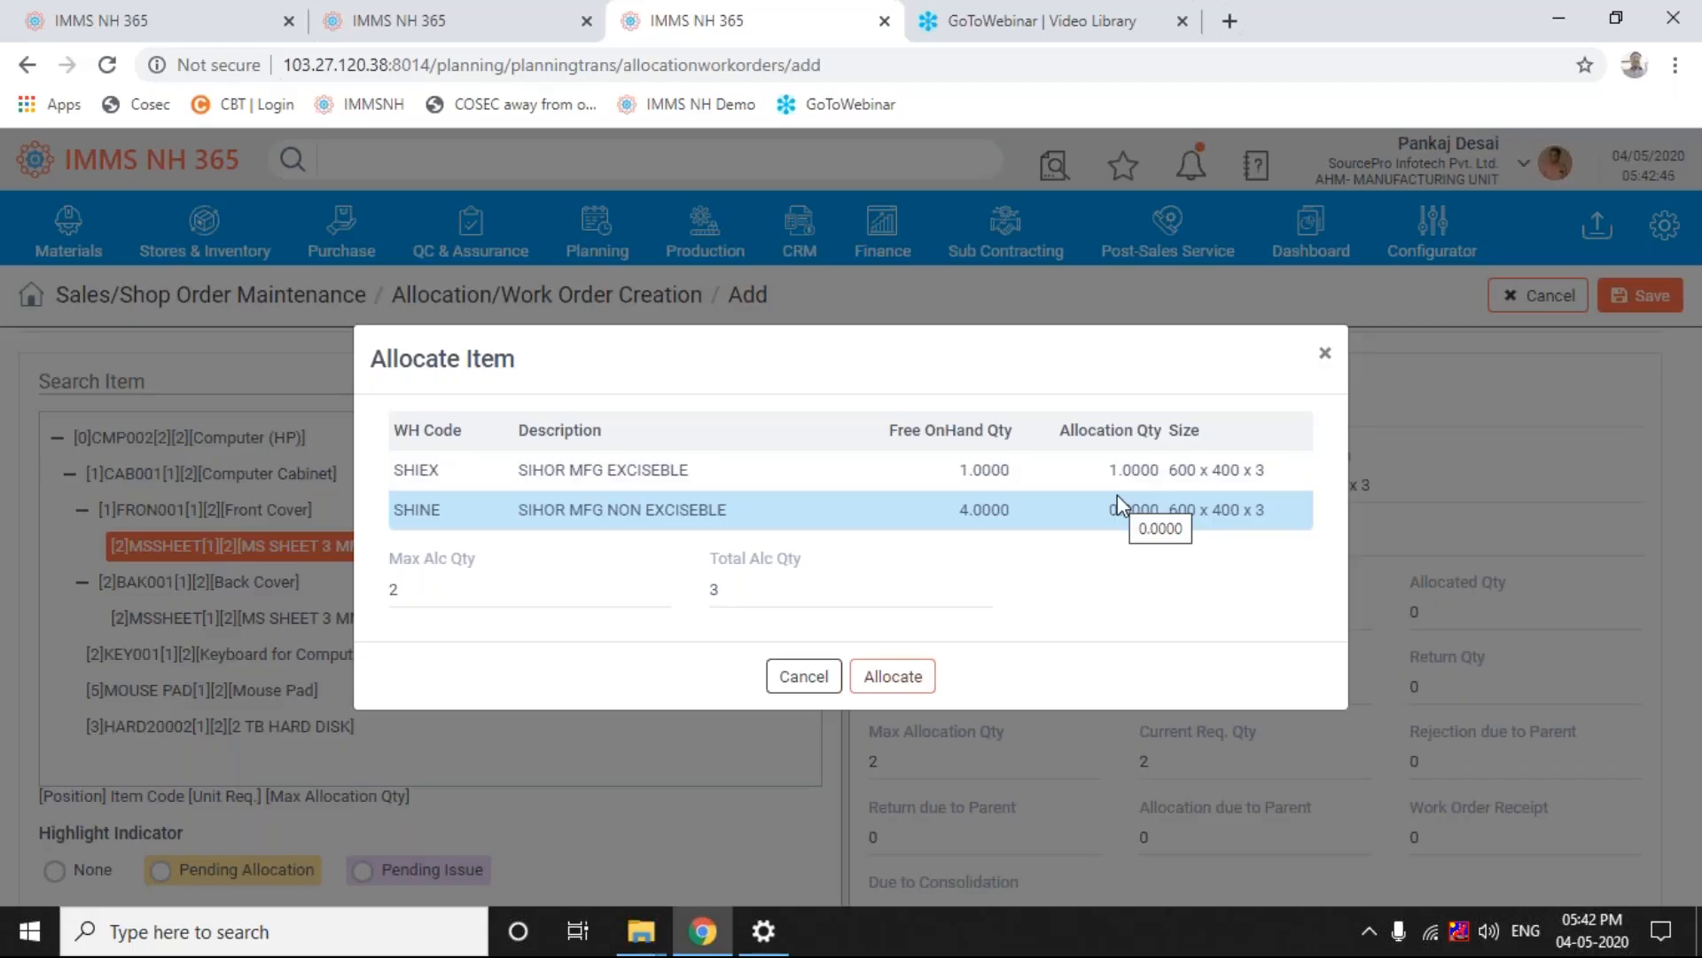
# Set the SHINE allocation quantity to 1 and allocate the MS sheet from both warehouses.
pyautogui.click(1117, 509)
pyautogui.doubleClick(1117, 509)
pyautogui.write('1')
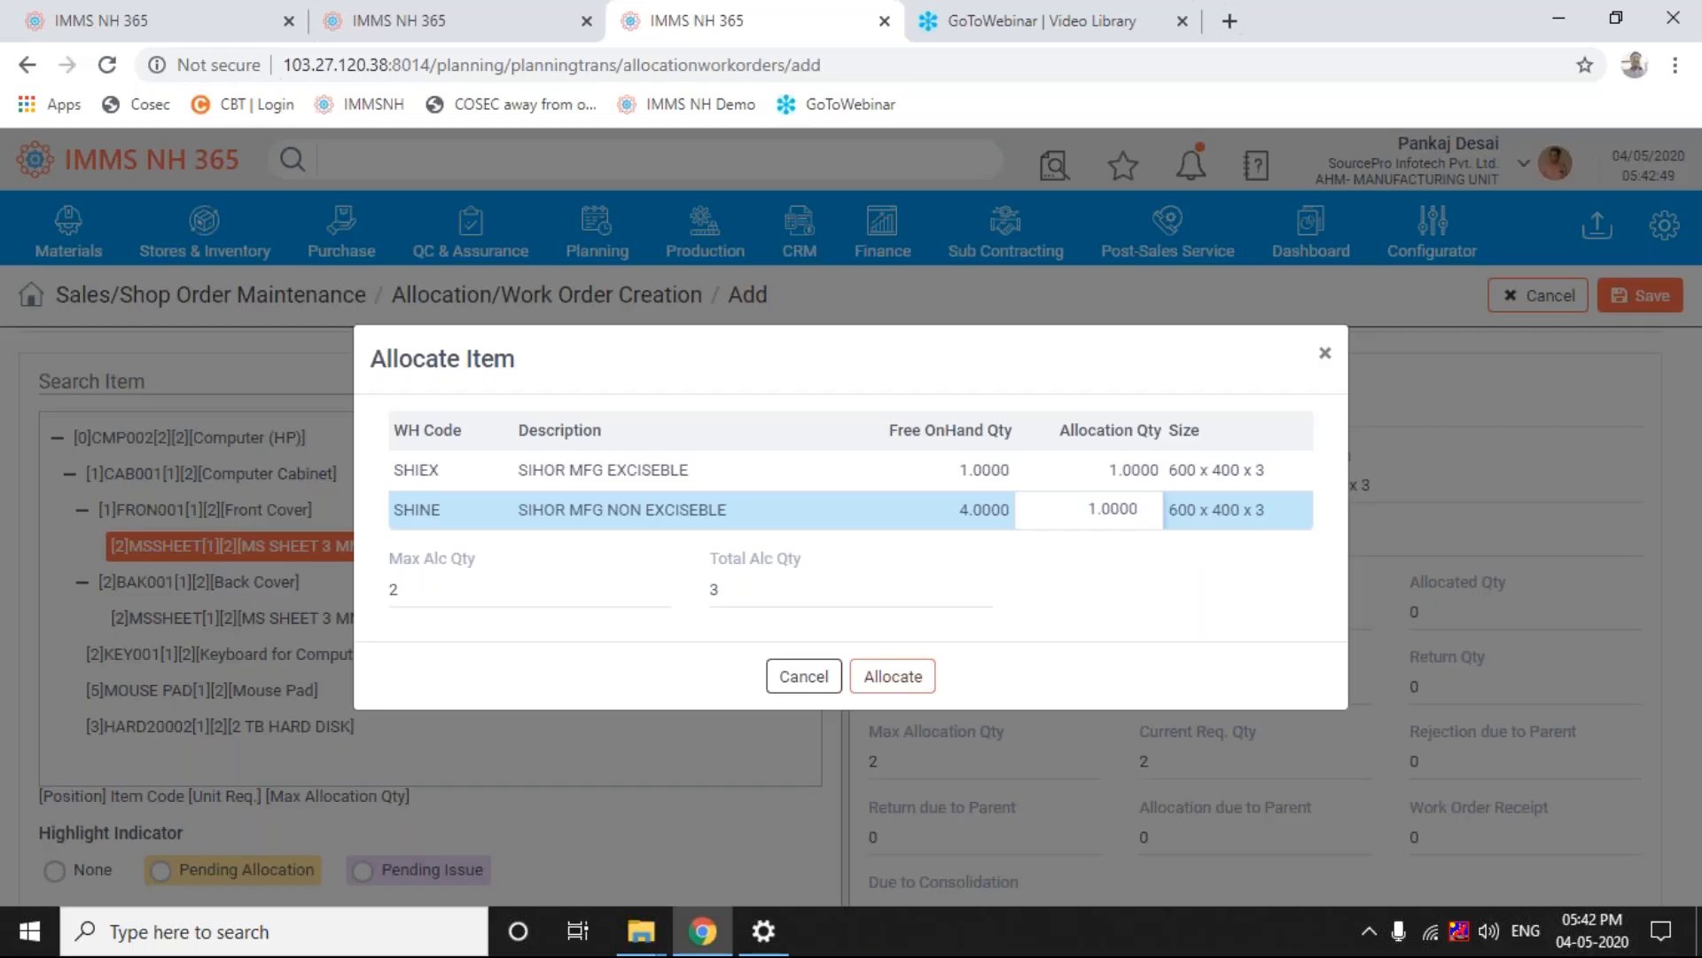
pyautogui.press('Tab')
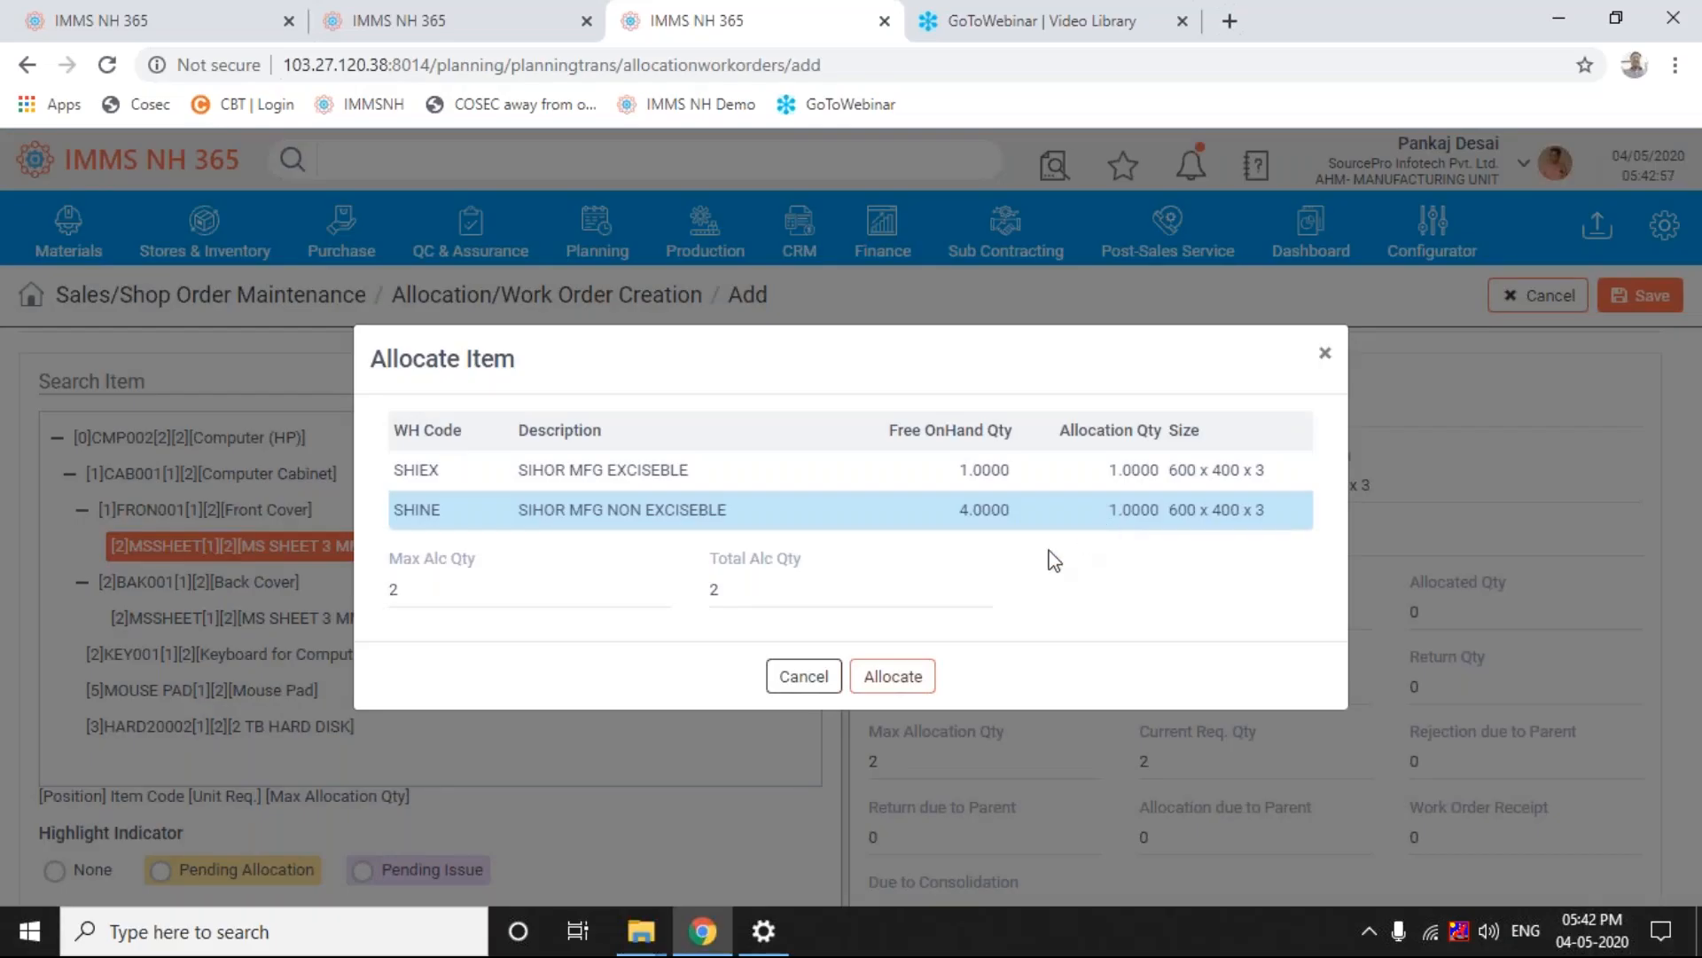
pyautogui.click(892, 678)
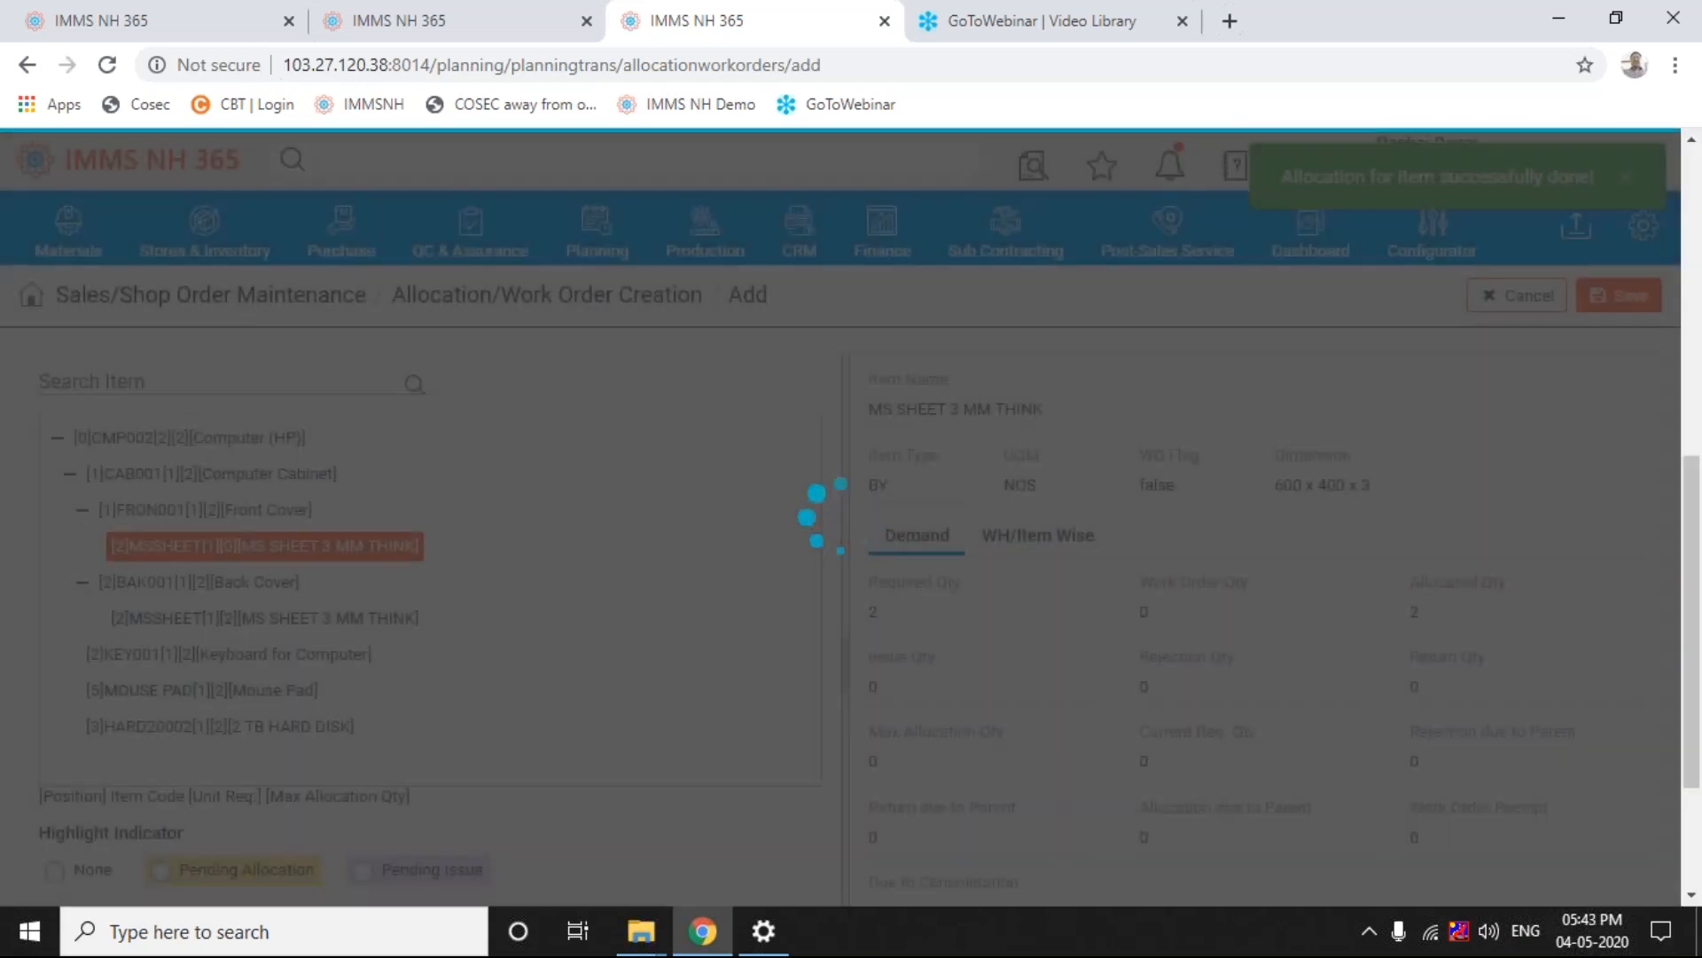